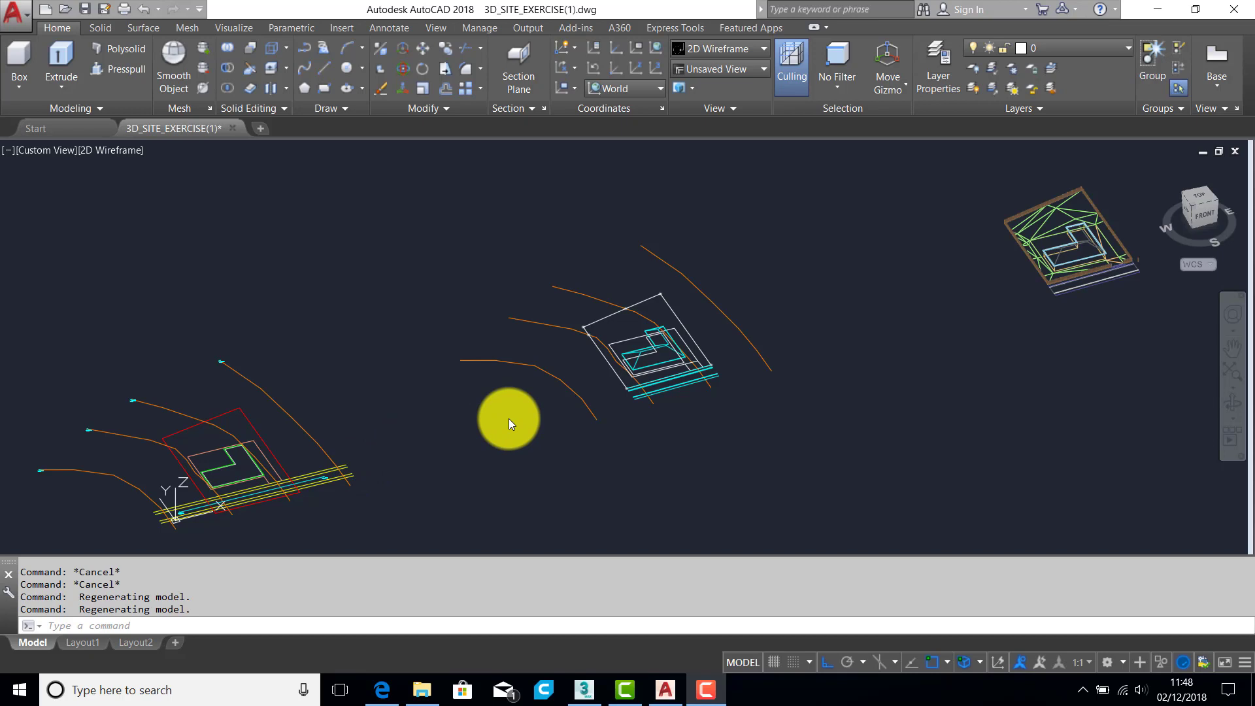
Step: Set the visual style to Shaded with edges and examine the finished 3D site model, its fence and the accompanying line layouts
click(116, 151)
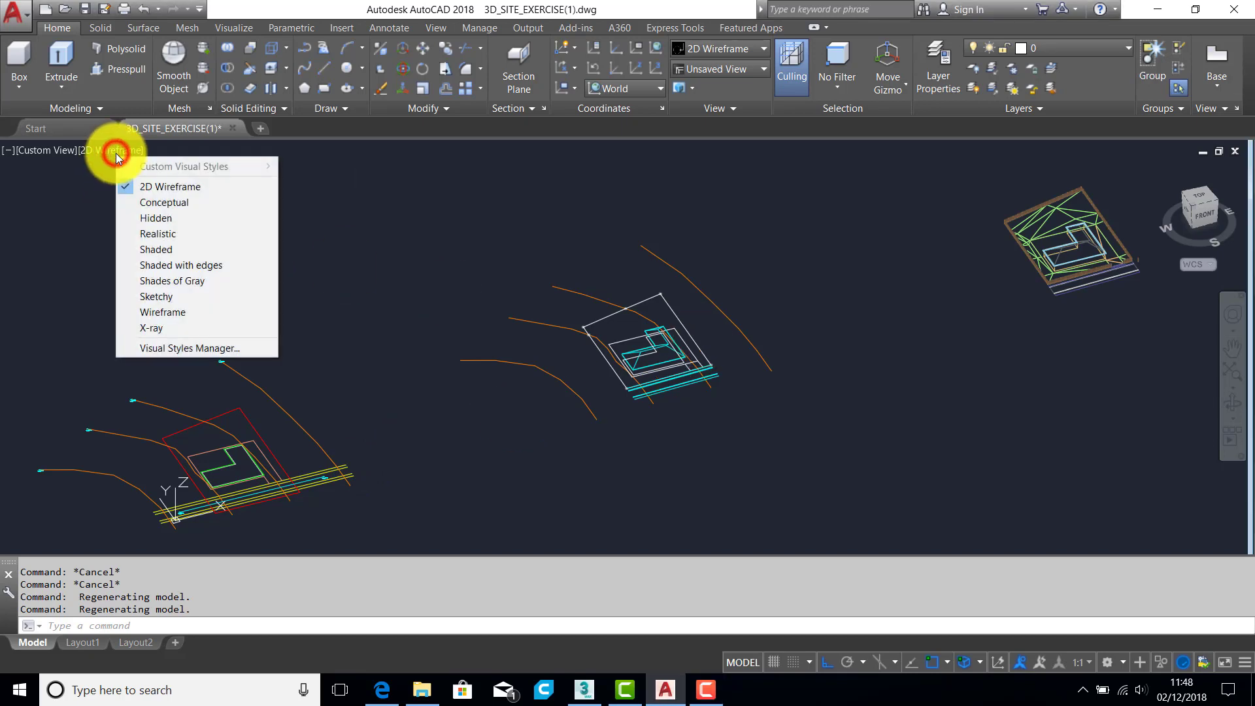
click(163, 265)
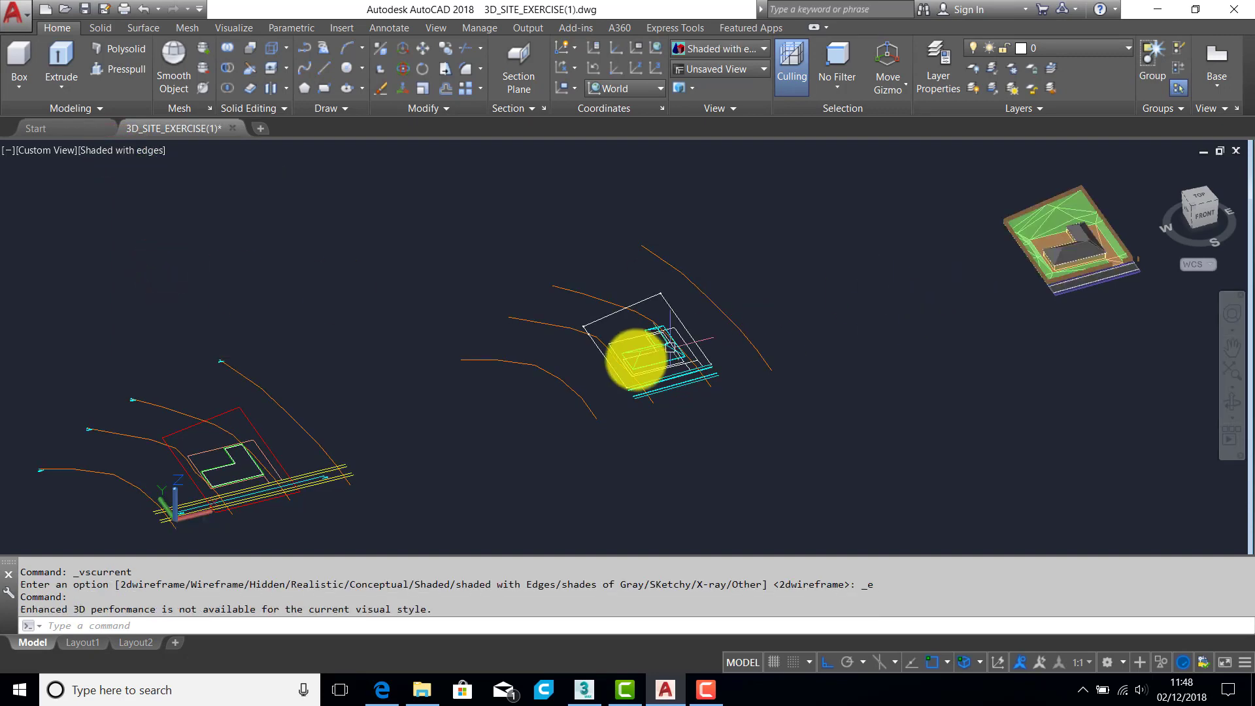
middle_drag(928, 335, 677, 388)
scroll(832, 315, up, 7)
middle_drag(834, 290, 842, 330)
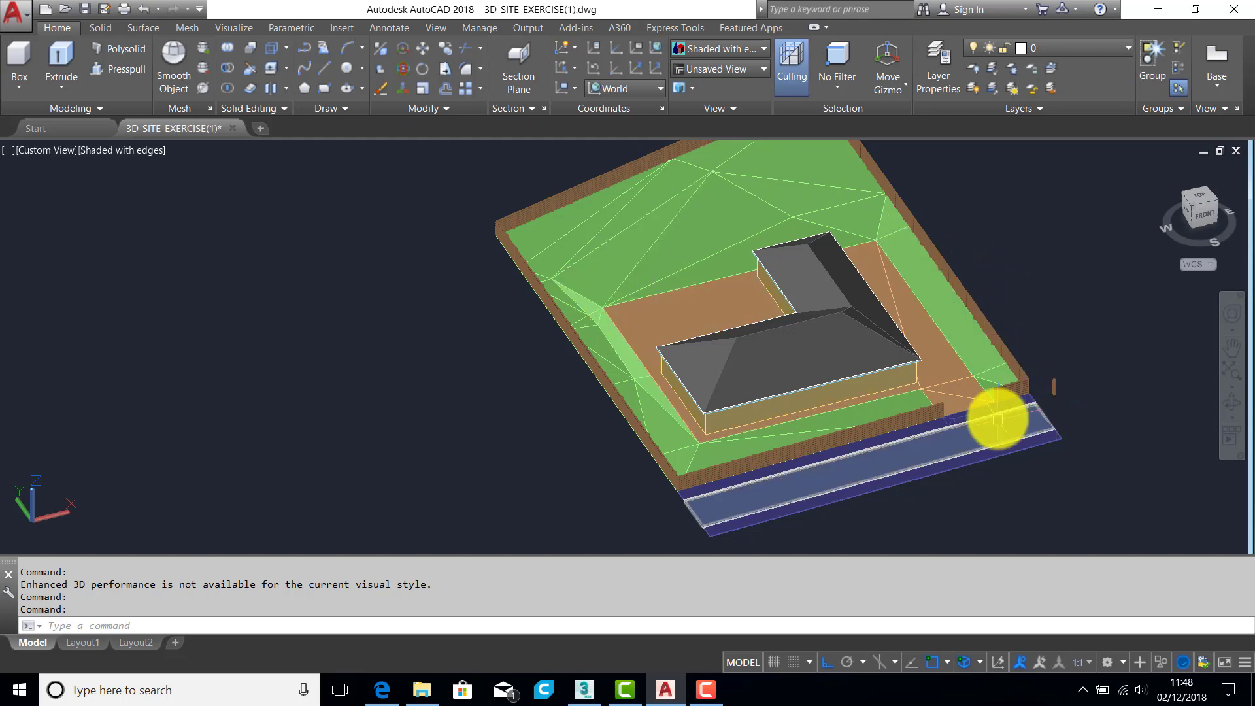
scroll(926, 243, up, 8)
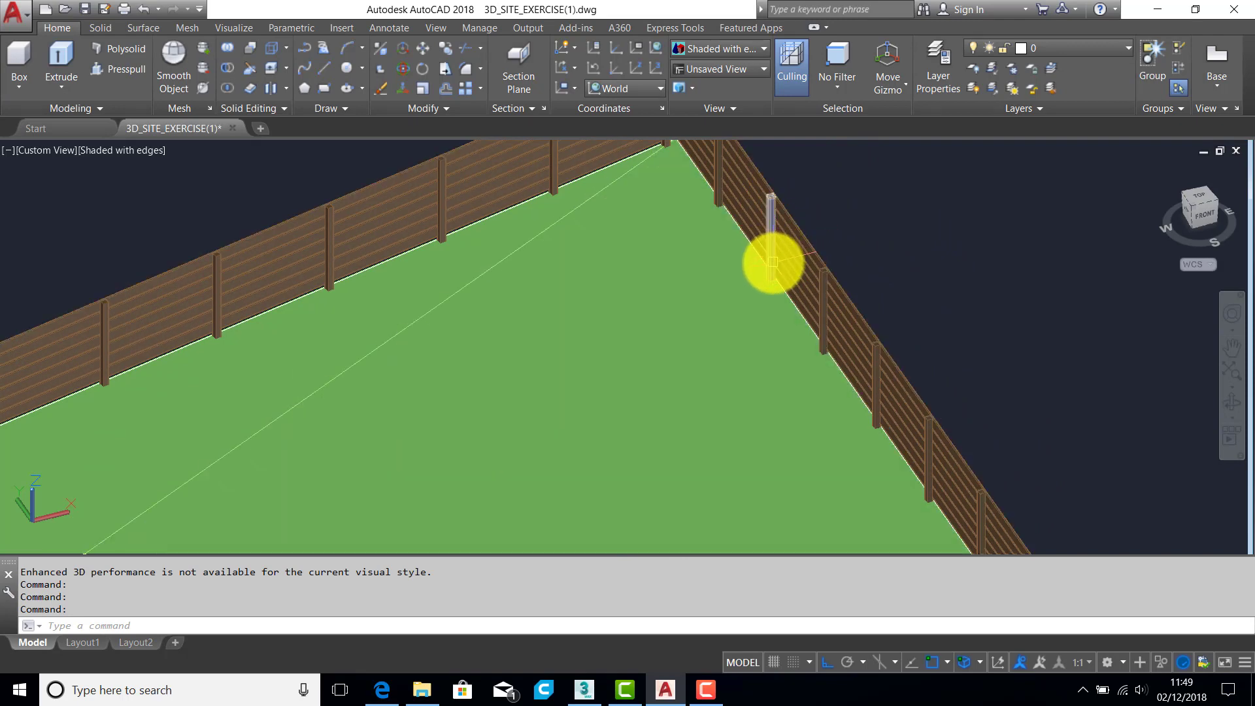
scroll(772, 263, down, 8)
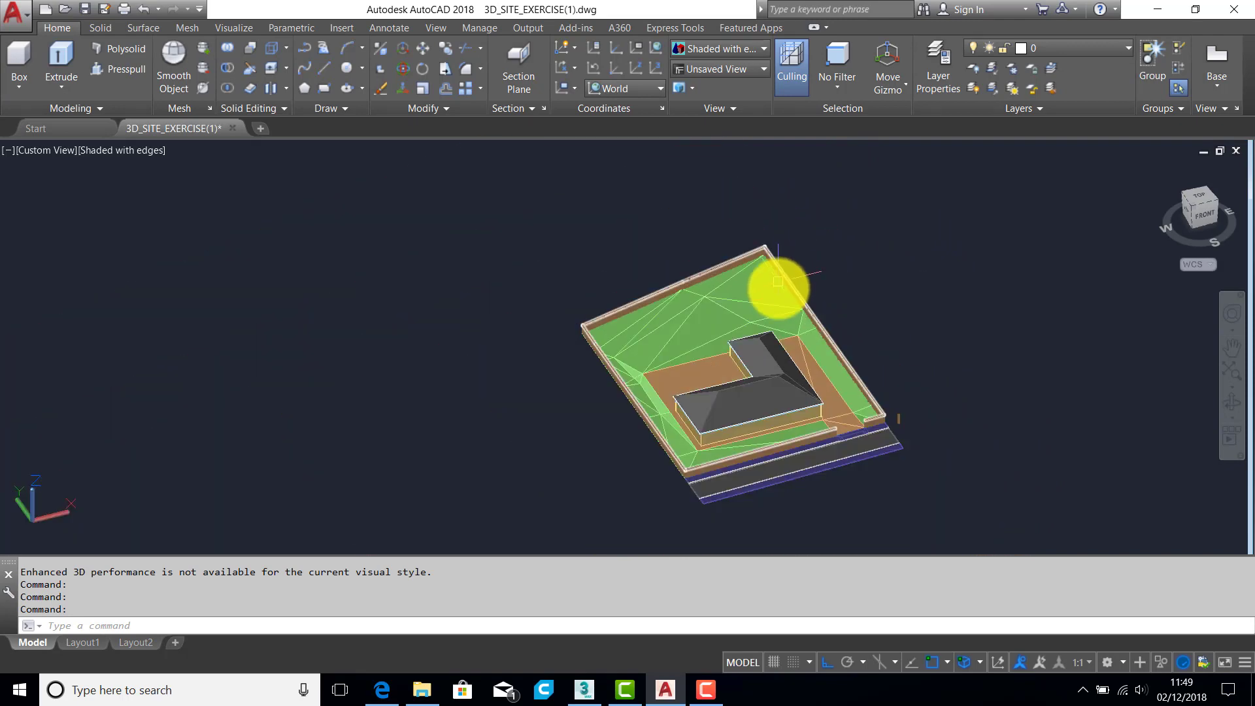
scroll(778, 281, down, 3)
middle_drag(728, 266, 870, 271)
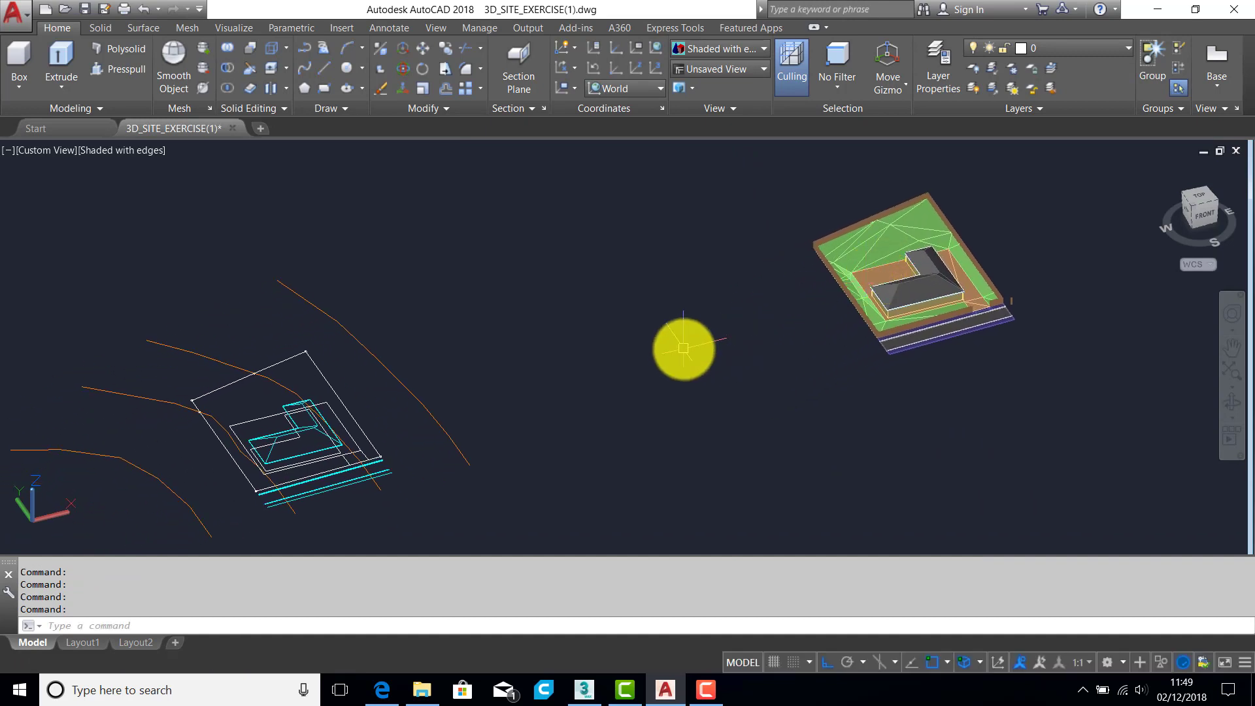
middle_drag(683, 348, 803, 308)
middle_drag(582, 372, 814, 295)
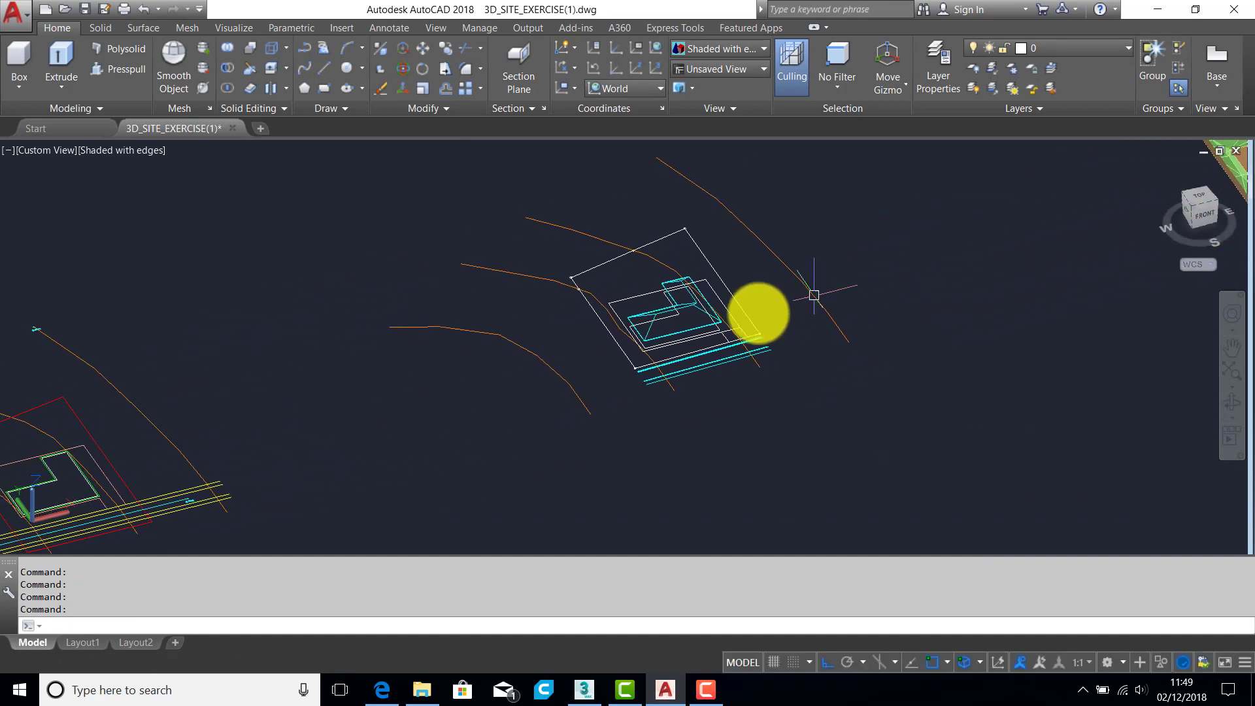
middle_drag(258, 442, 496, 373)
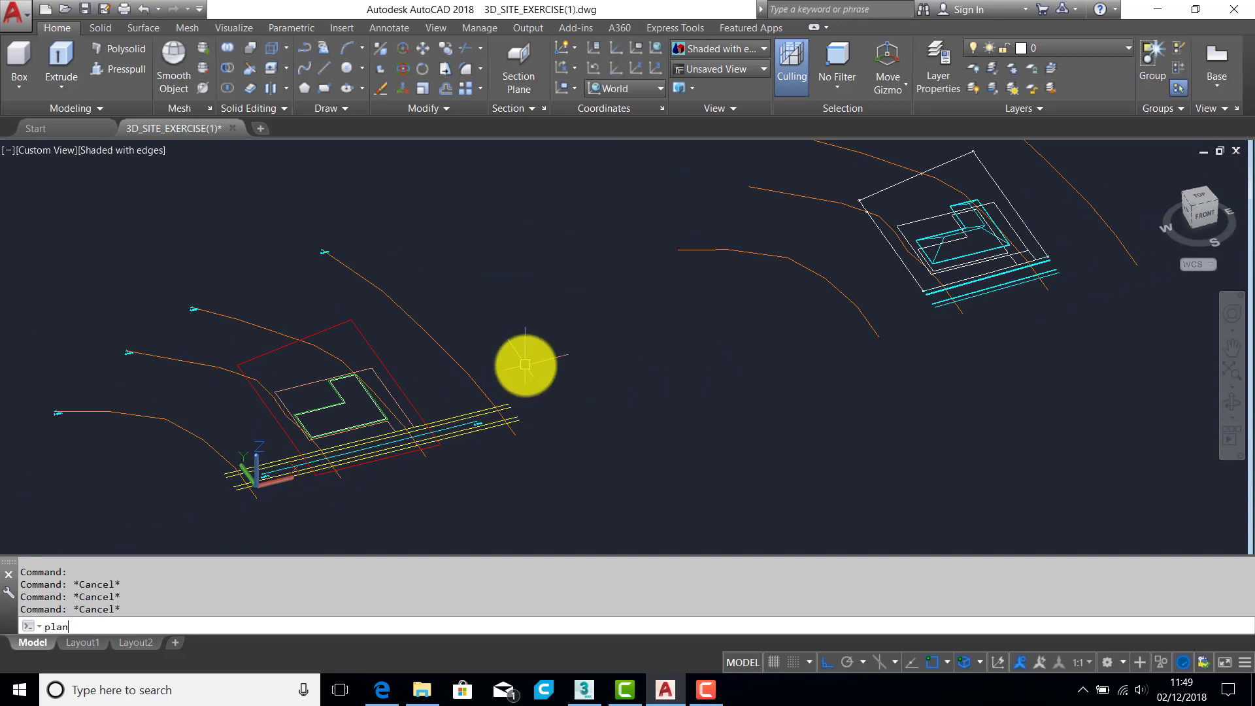
Step: Switch to the plan view of the current UCS and erase the finished 3D model and the middle working layout, keeping the original 2D plan
key(Return)
key(Return)
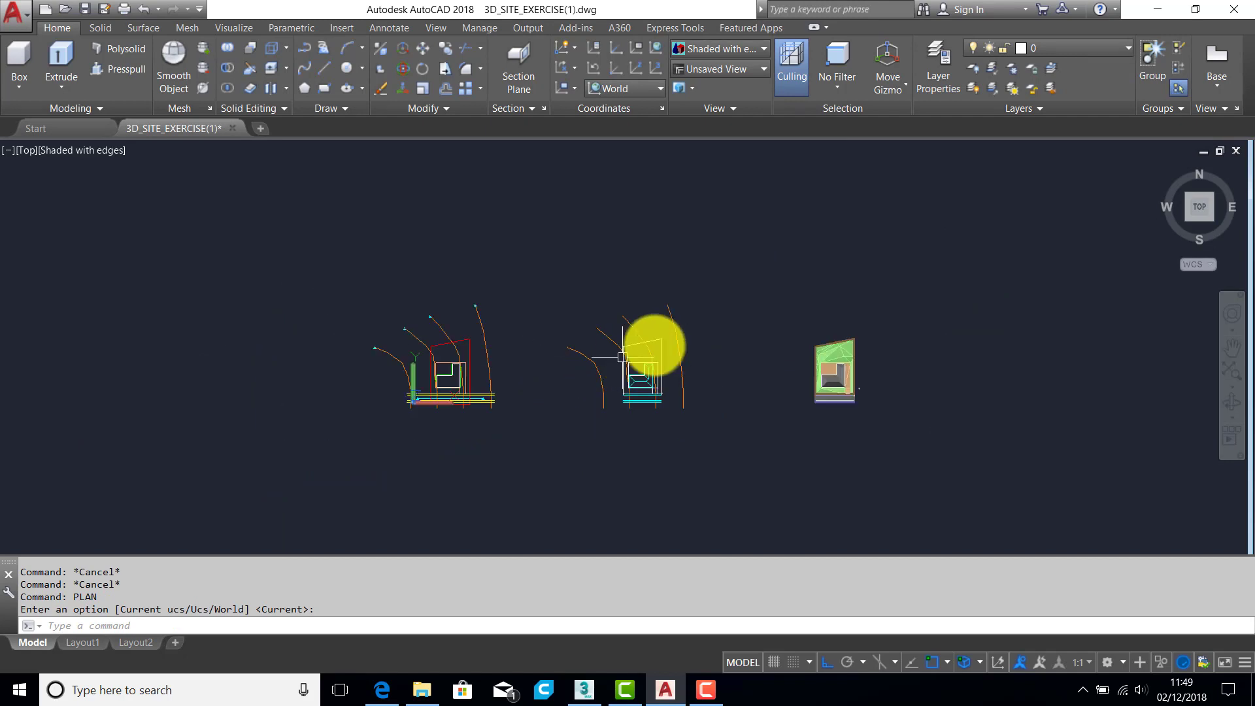
click(911, 254)
click(529, 472)
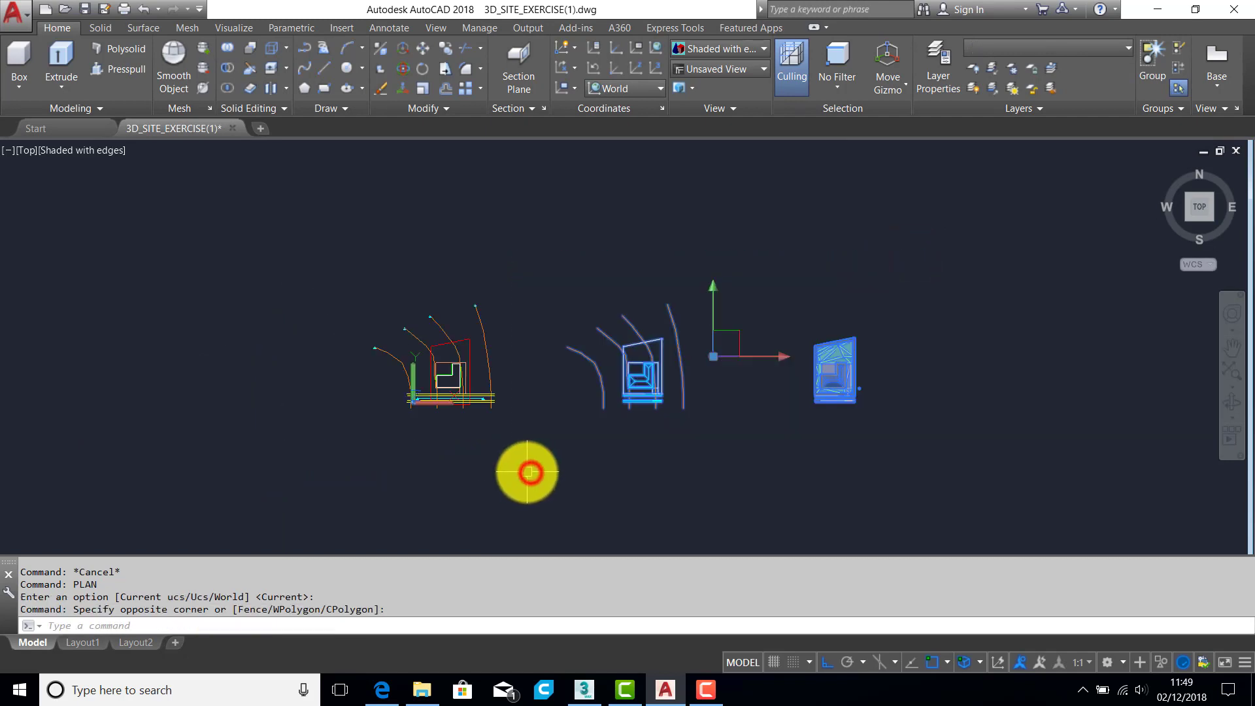
key(Delete)
Step: Erase the four contour lines of the original 2D site plan together with their level markers and labels
scroll(448, 336, up, 6)
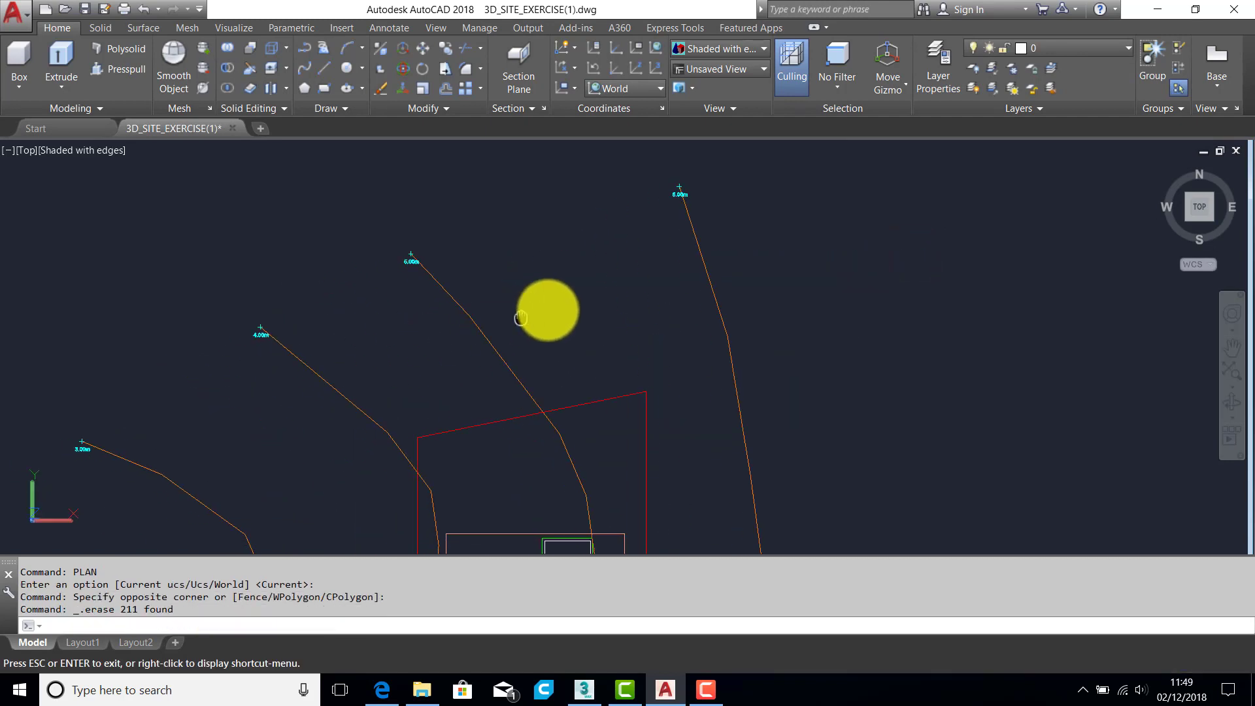
middle_drag(520, 318, 567, 312)
scroll(445, 254, up, 6)
scroll(558, 295, down, 10)
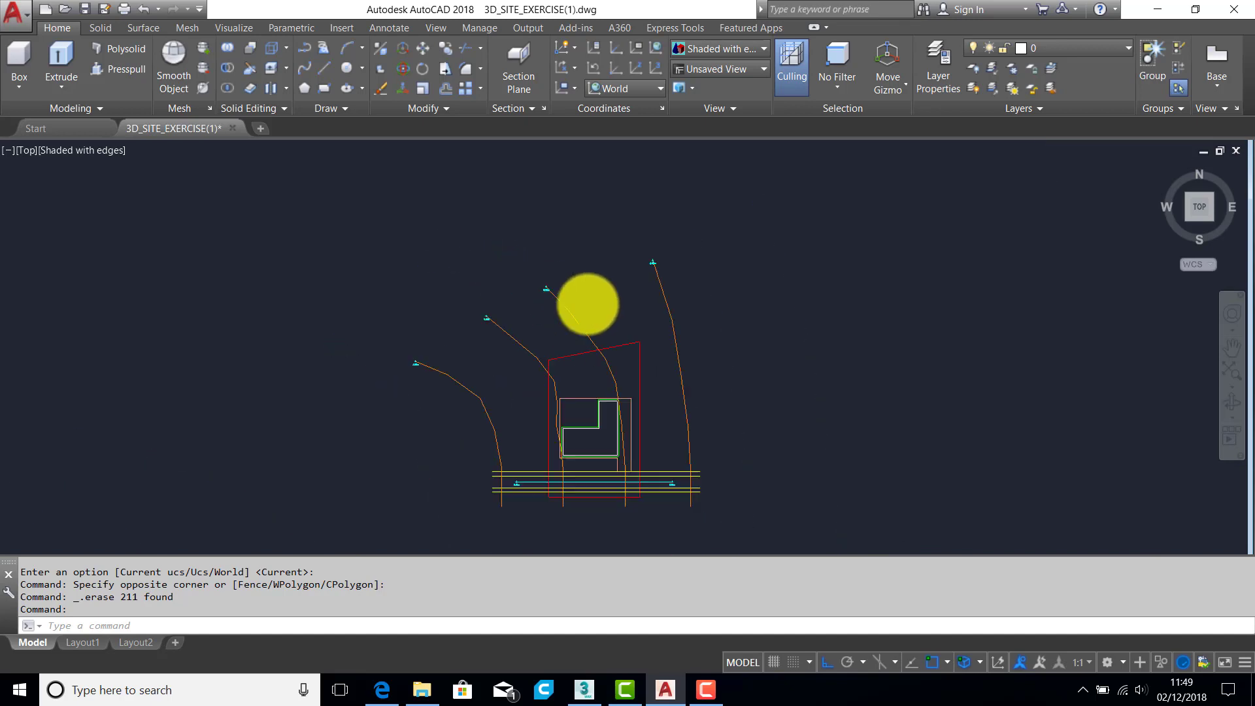
scroll(661, 243, up, 2)
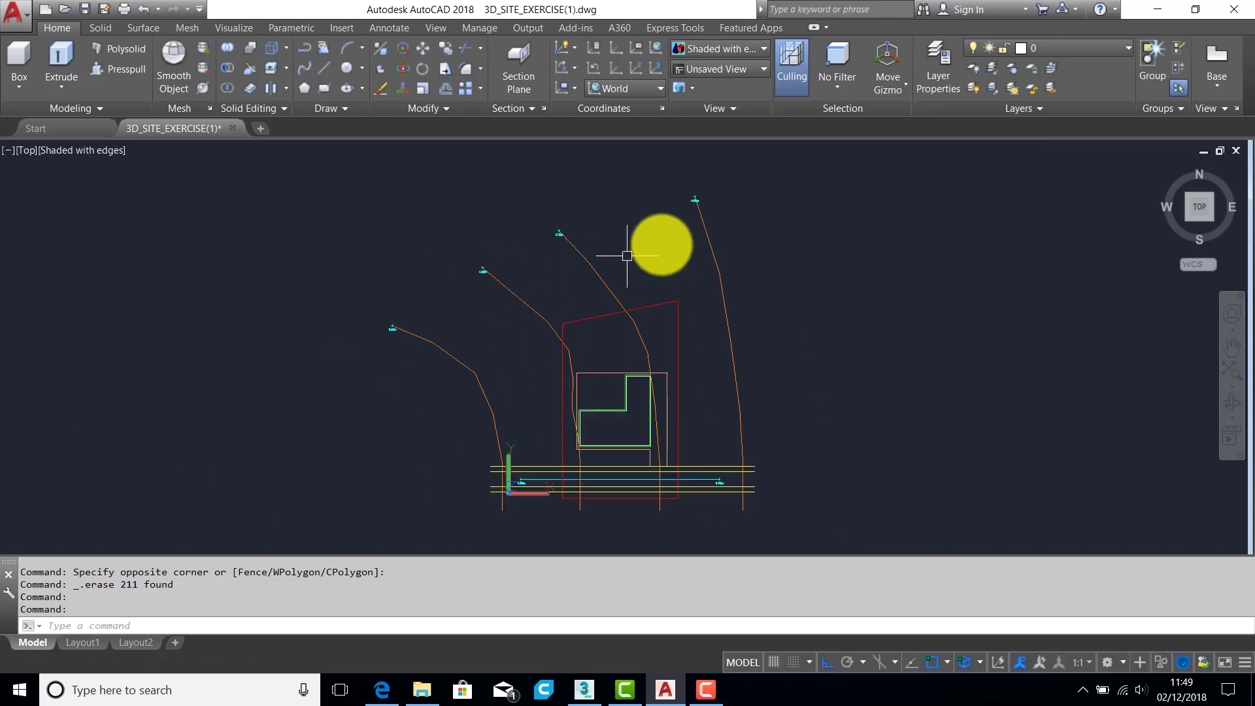
click(727, 173)
click(482, 290)
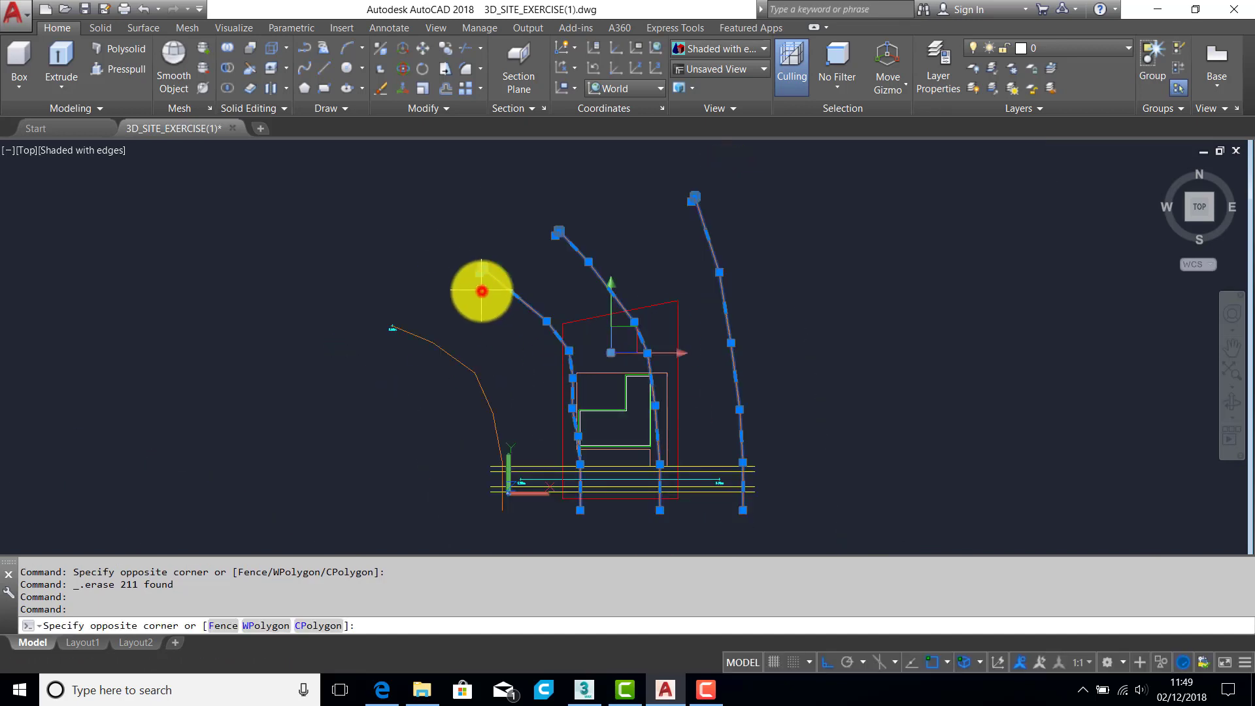
key(Delete)
click(470, 305)
click(337, 375)
key(Delete)
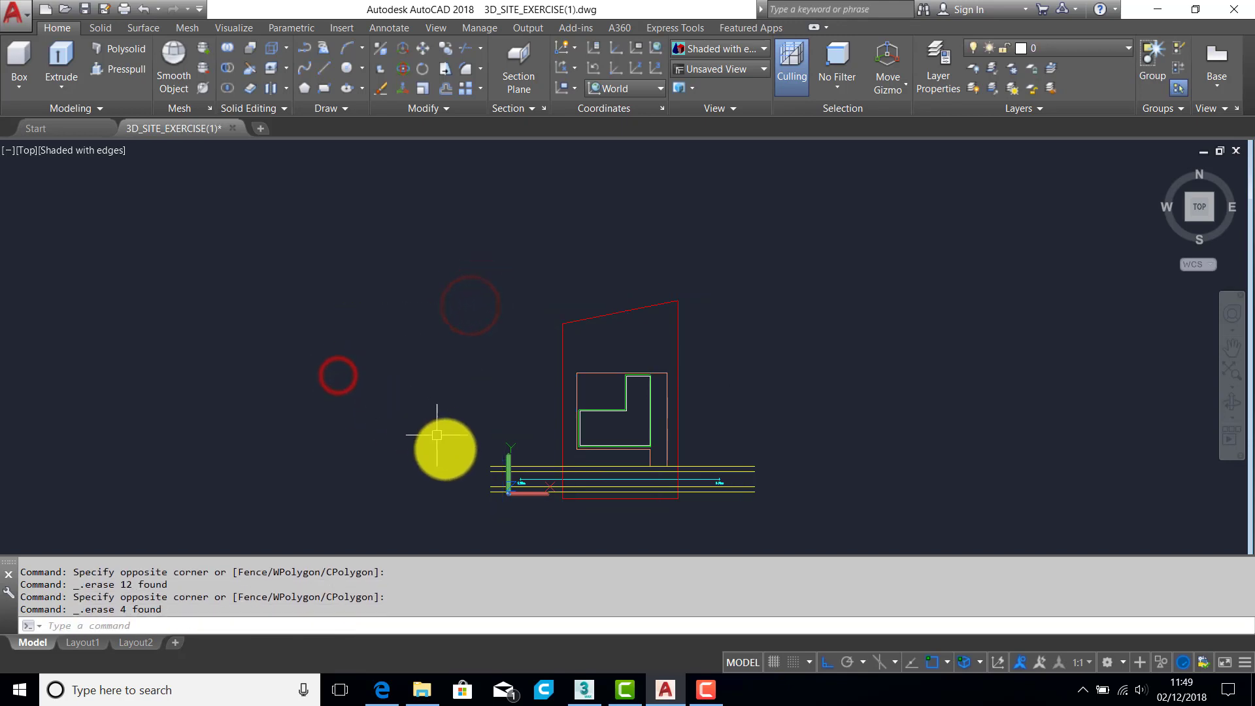
Step: Erase the line running along the middle of the road between the two spot levels
scroll(719, 477, up, 8)
click(900, 412)
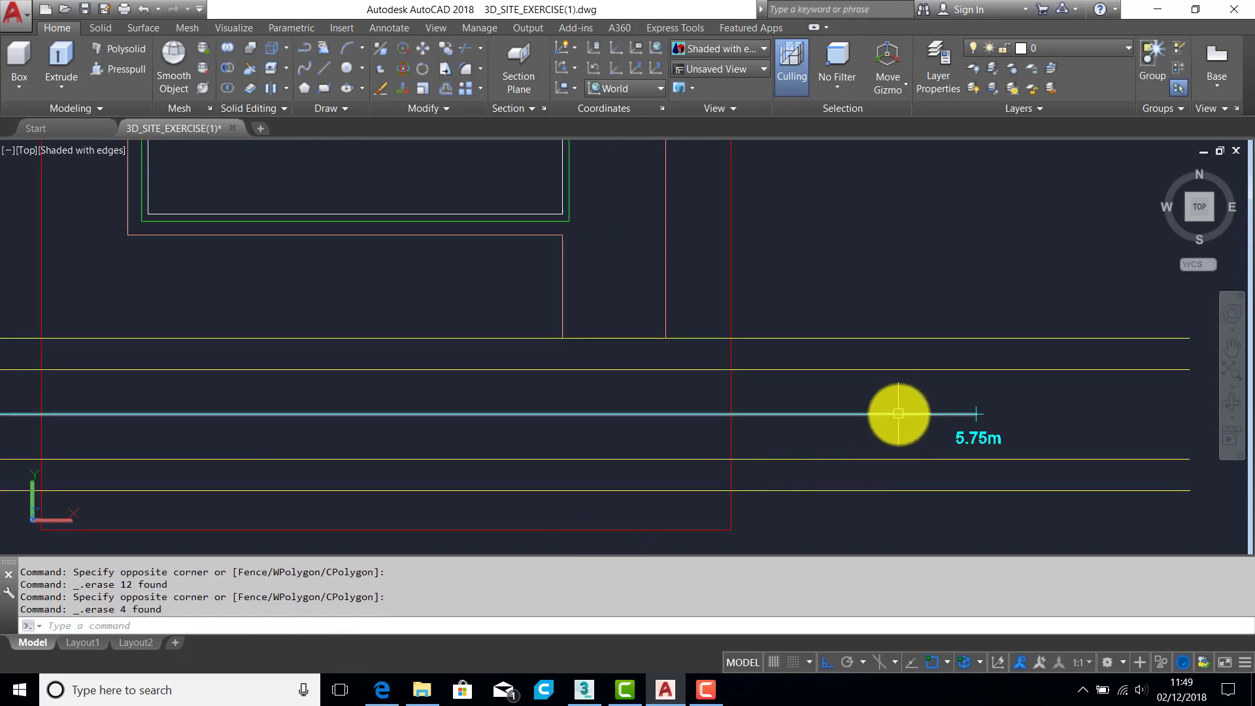
key(Delete)
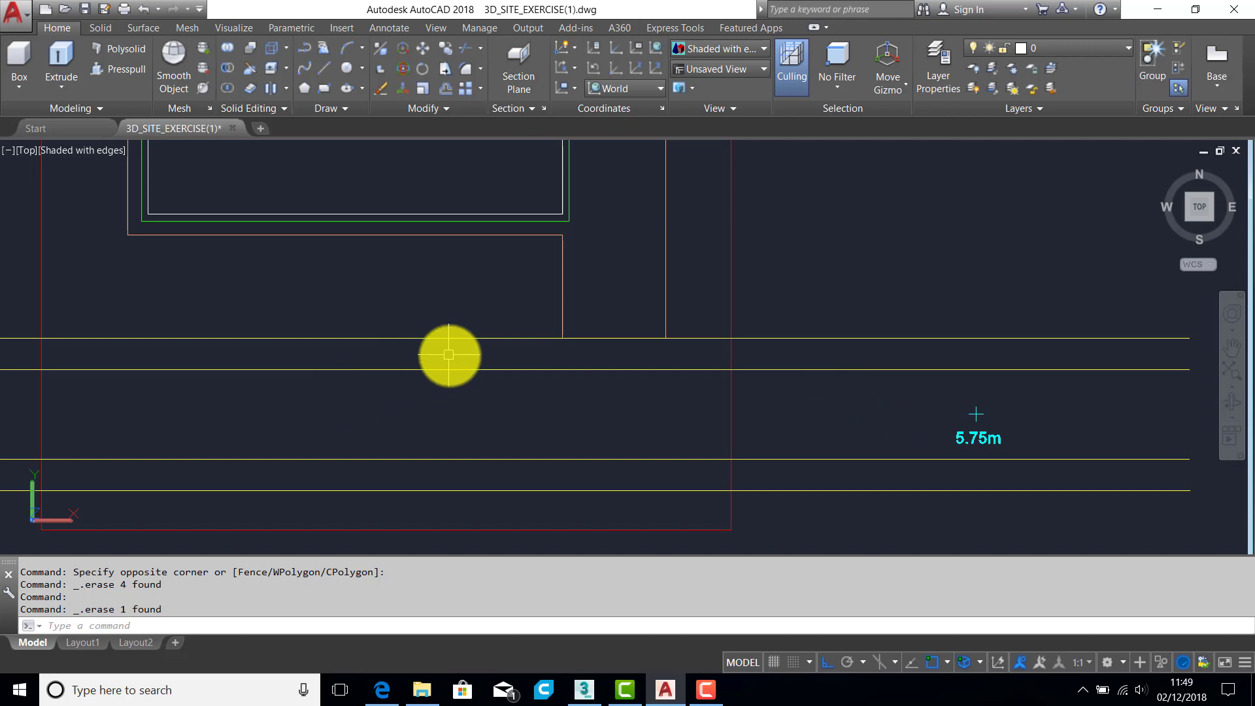
Step: Set the visual style to 2D Wireframe and orbit the site plan to an angled 3D view
scroll(431, 362, down, 6)
middle_drag(356, 364, 491, 436)
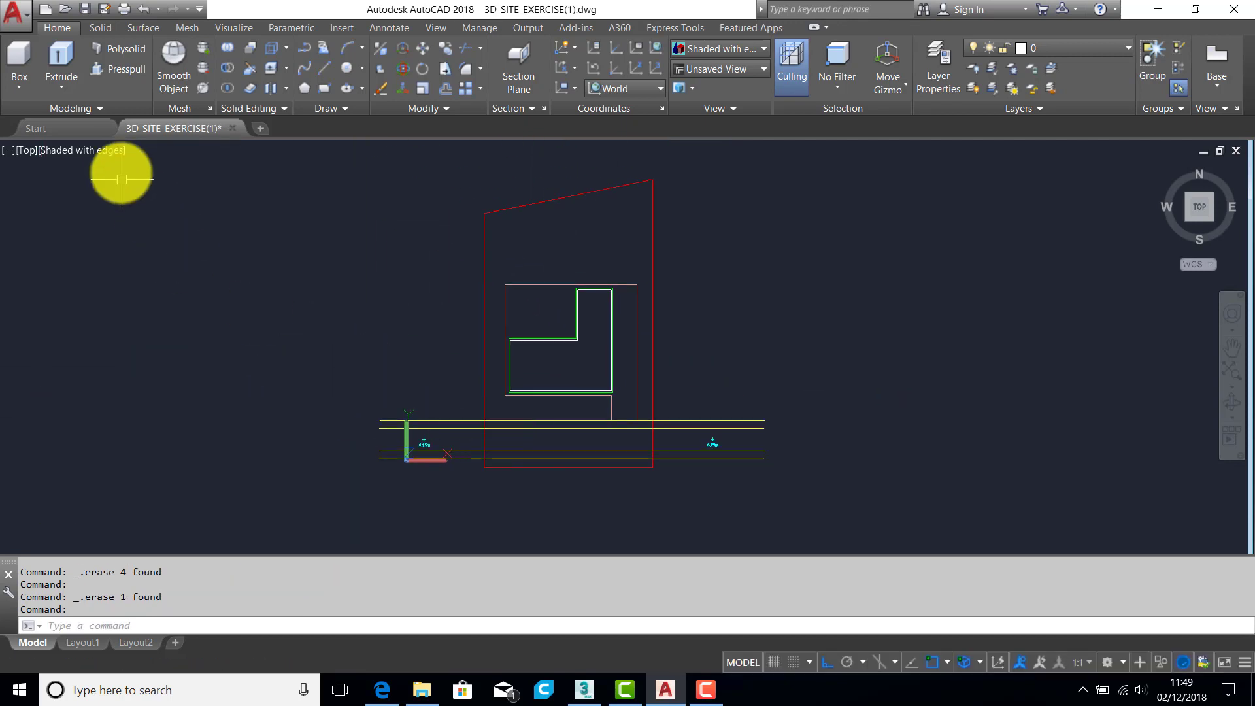
click(102, 152)
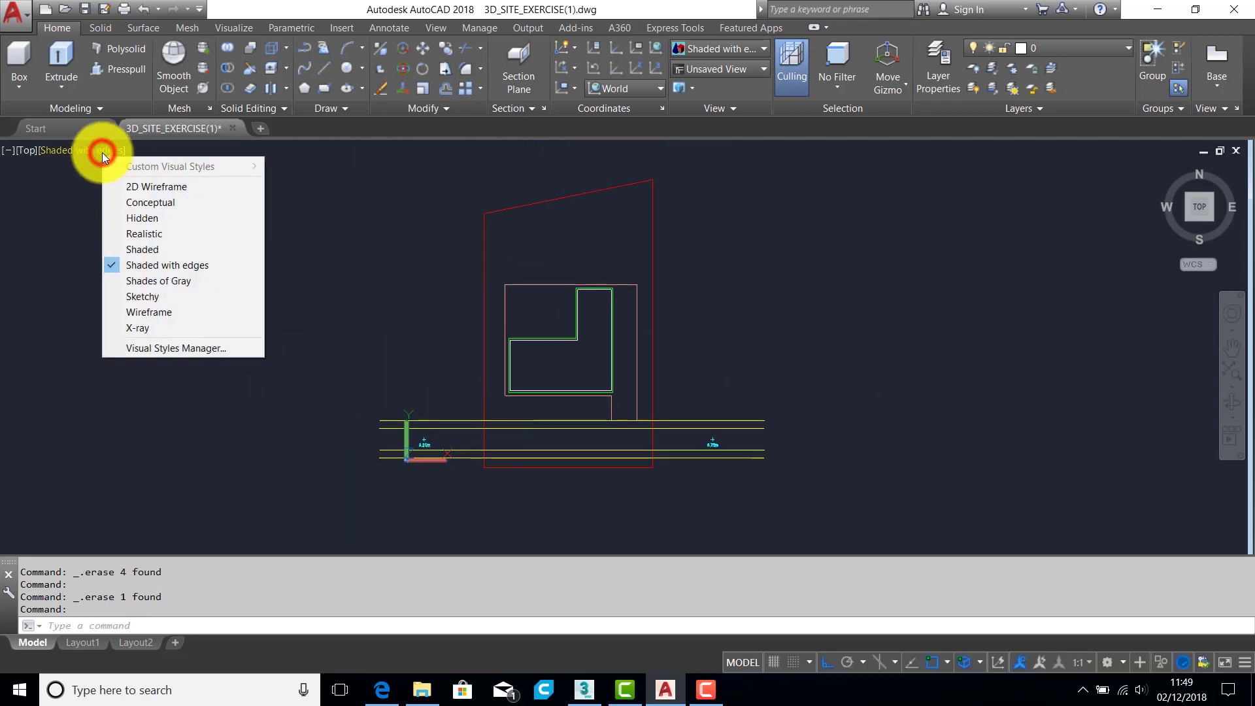
click(158, 186)
shift+middle_drag(579, 430, 580, 400)
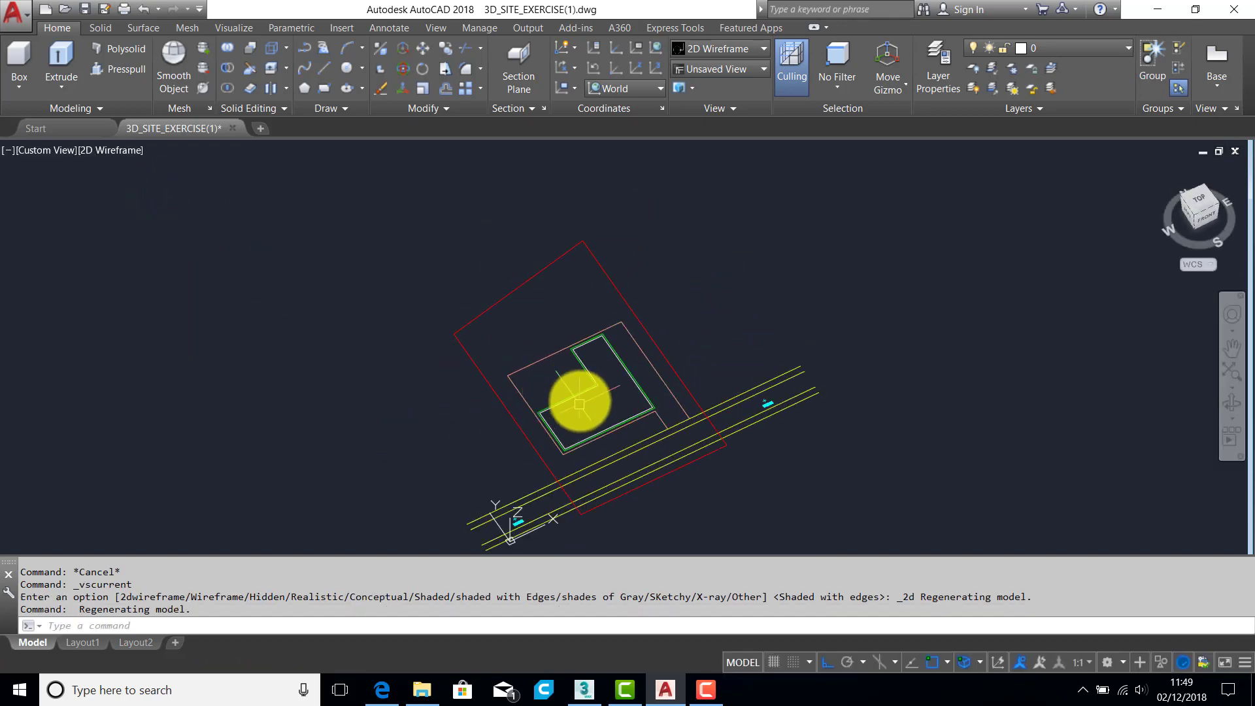
scroll(621, 360, up, 2)
middle_drag(710, 367, 710, 326)
key(Escape)
key(Escape)
key(Escape)
key(Escape)
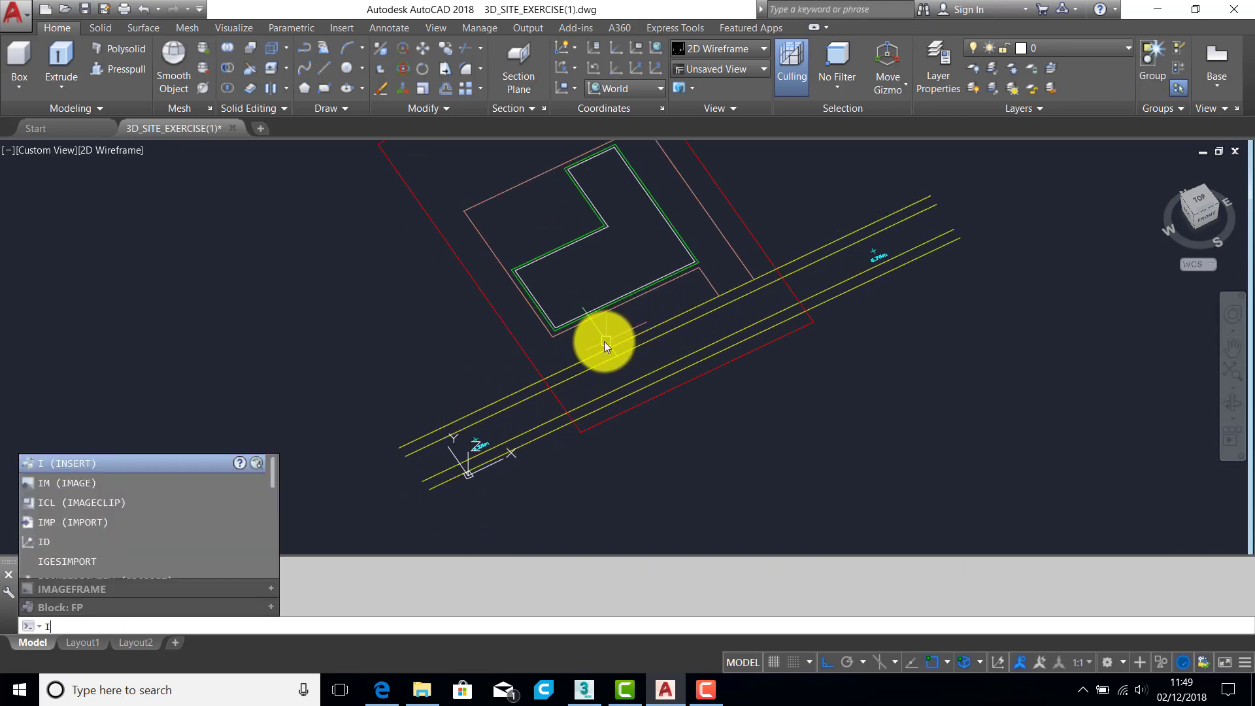
text(n)
key(Escape)
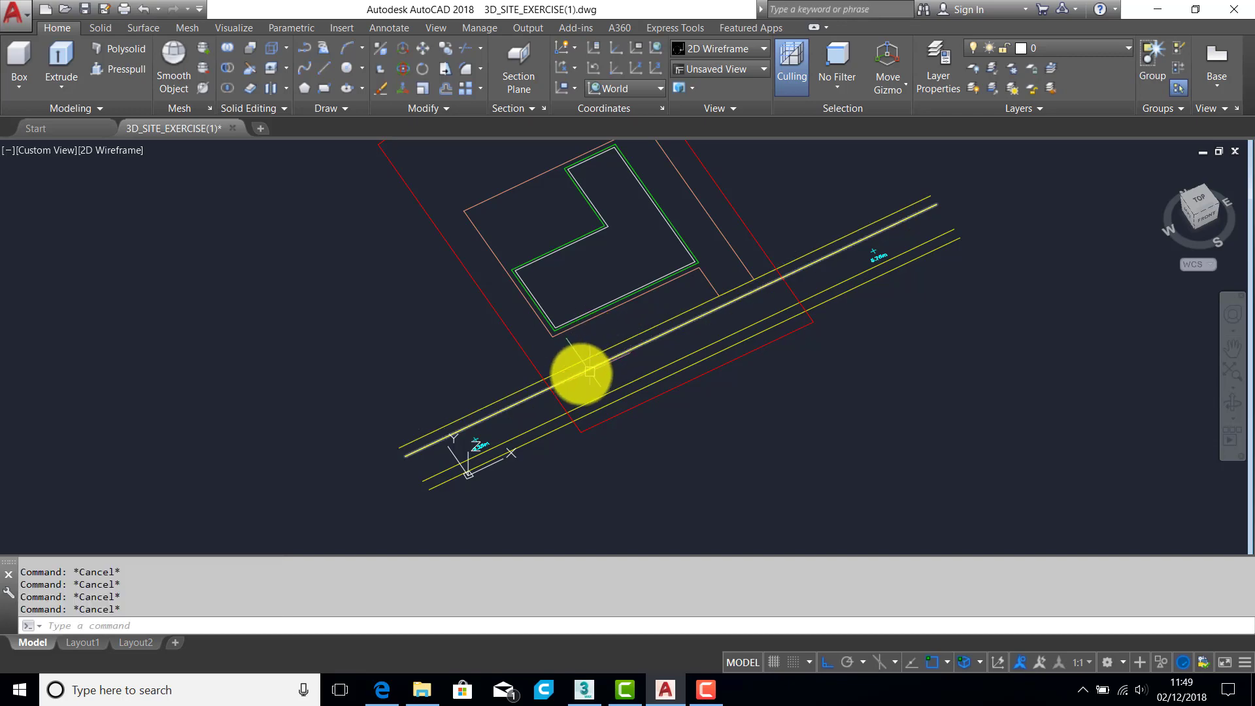
Step: List the properties of the outer road line nearest the house and the rear edge of the paving outline to check their Z coordinates
text(list)
key(Return)
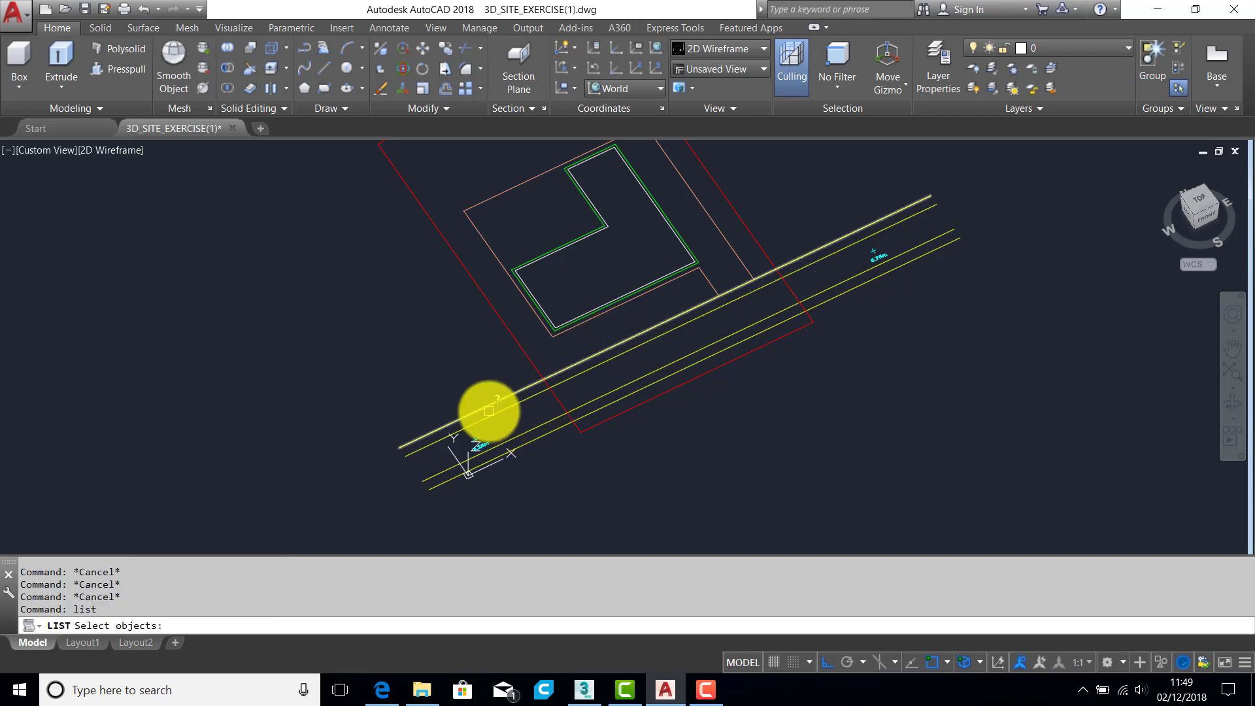
click(488, 410)
key(Return)
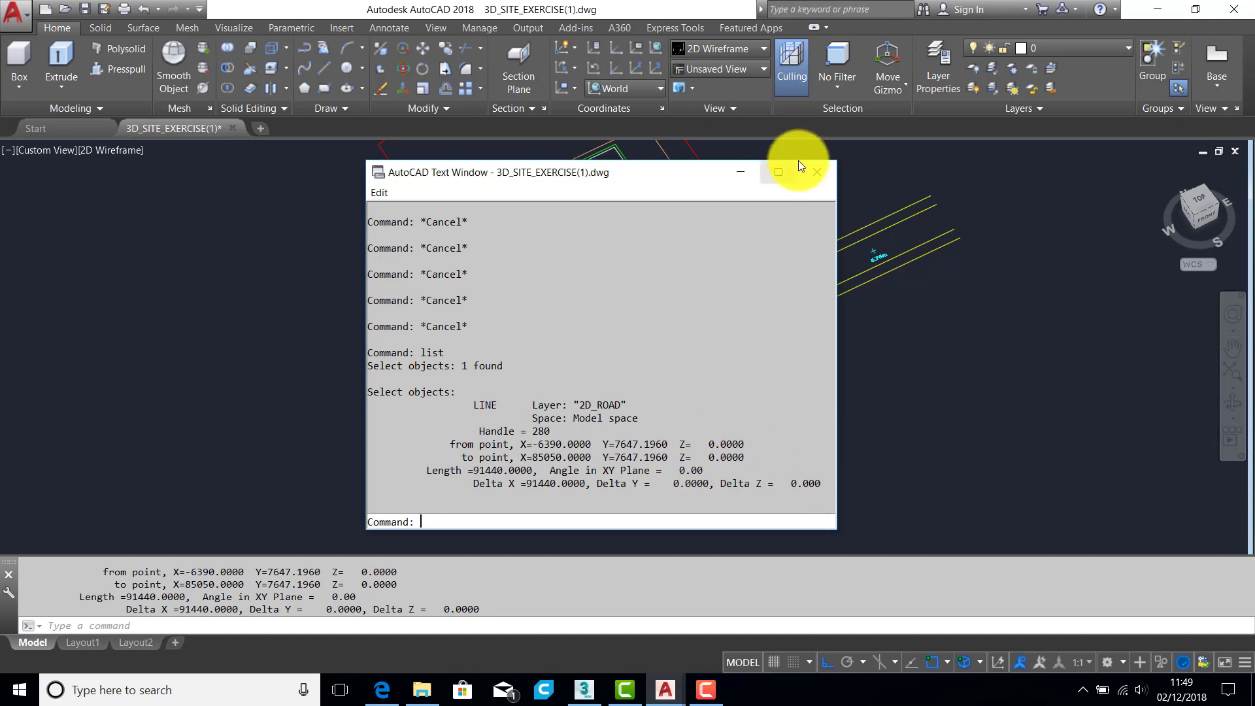
click(824, 177)
key(Return)
click(532, 183)
key(Return)
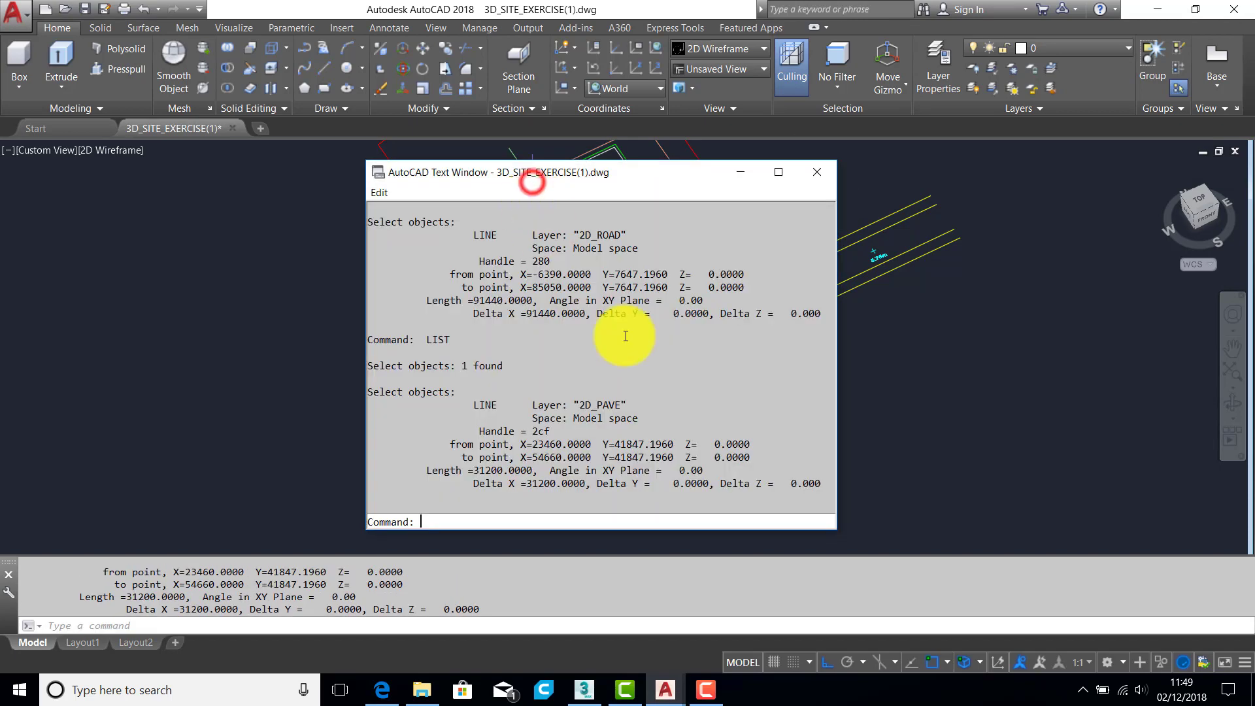
click(805, 170)
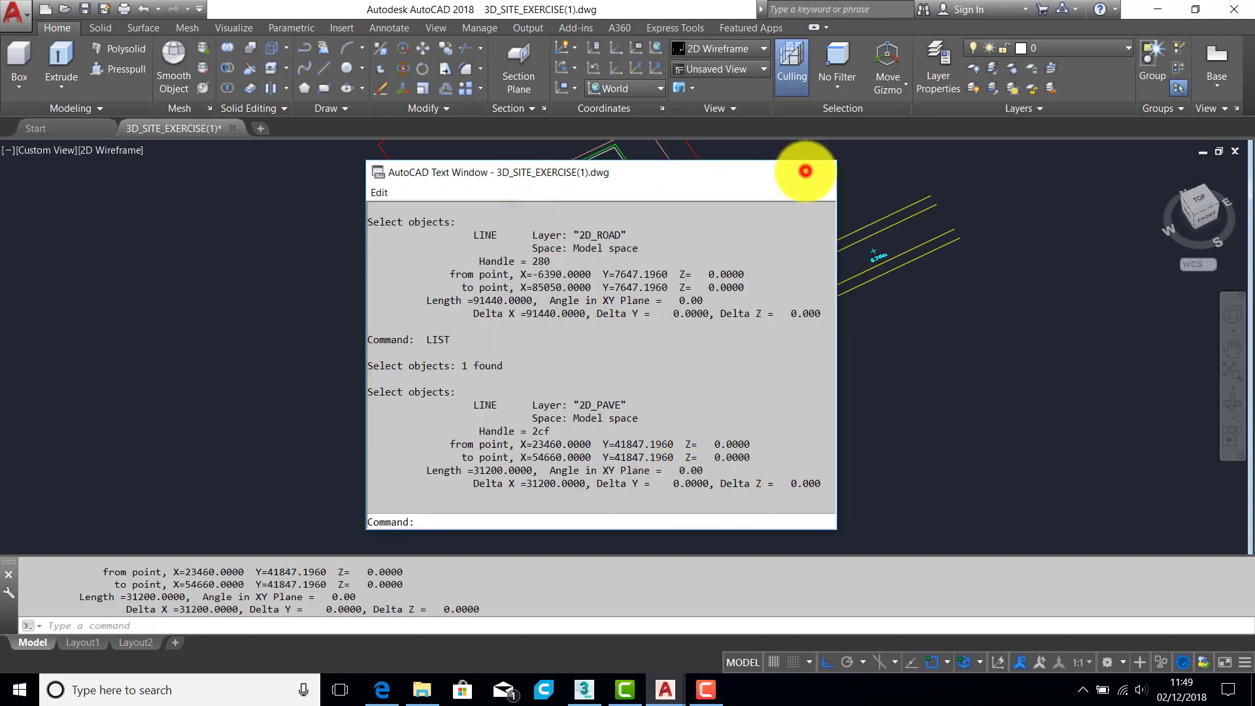
key(Escape)
key(Escape)
Step: Examine the spot level markers at both ends of the road and compare their heights
middle_drag(813, 246, 808, 300)
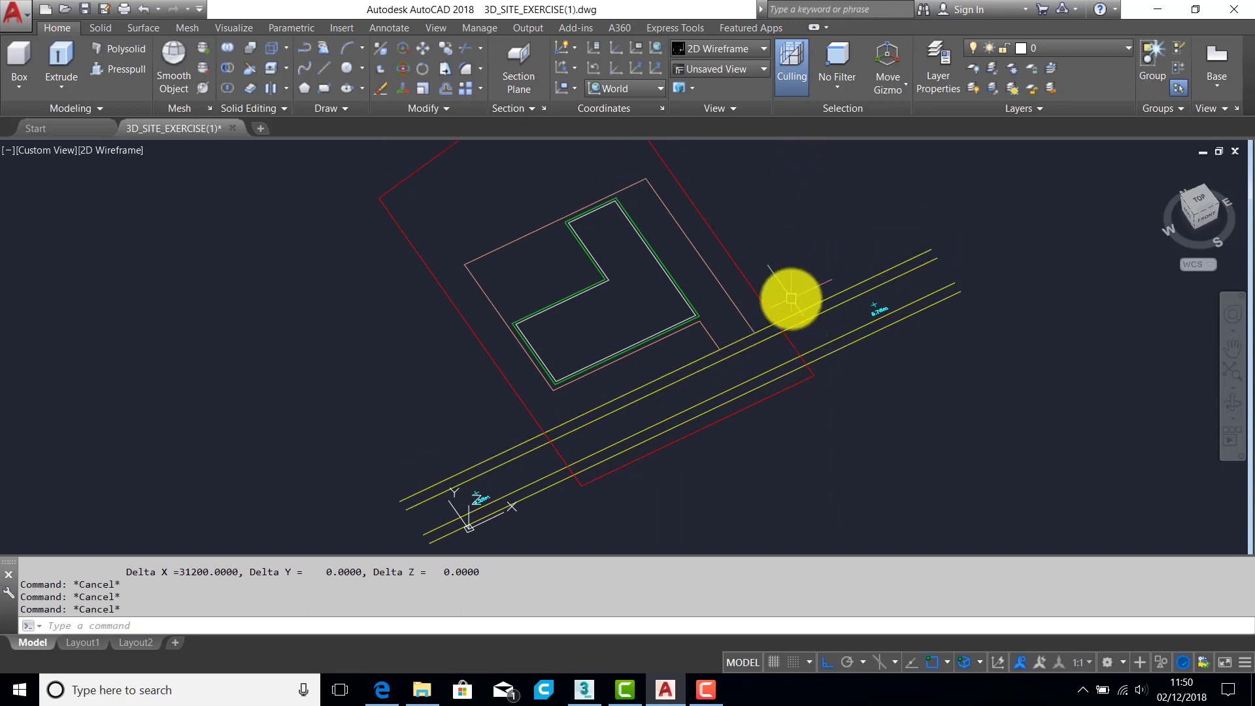
scroll(492, 502, up, 5)
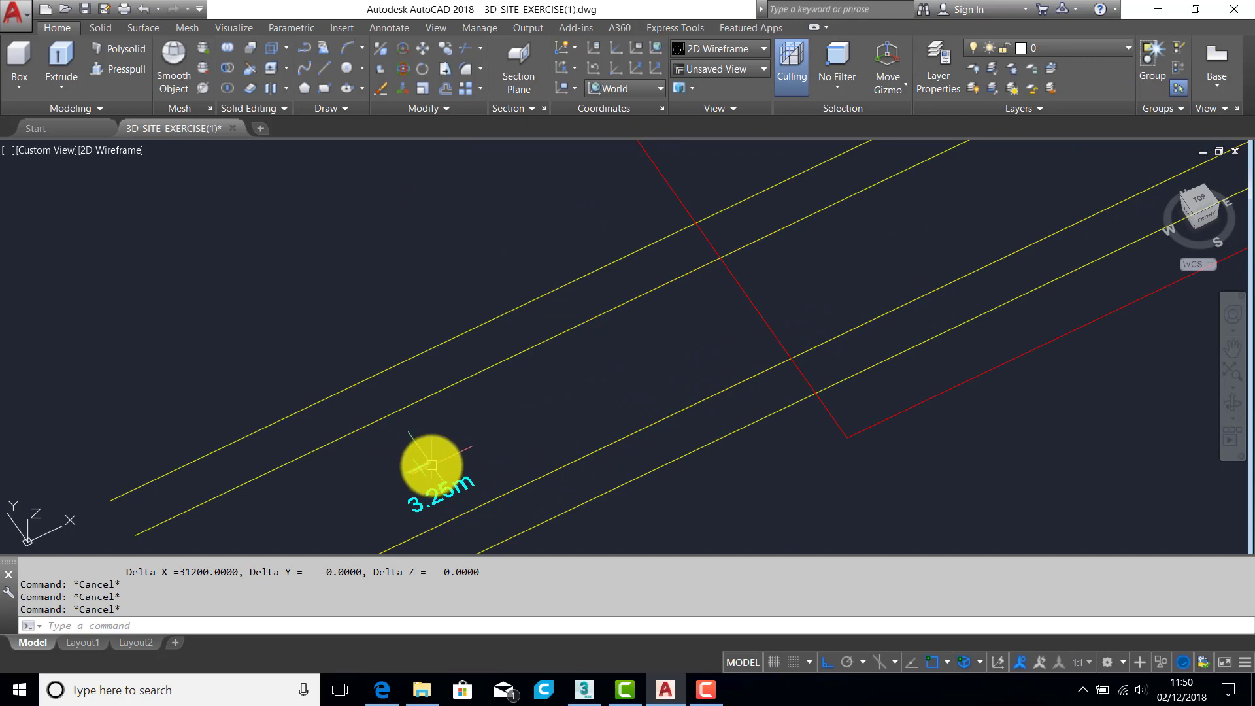
scroll(433, 465, down, 2)
scroll(532, 413, down, 2)
middle_drag(808, 318, 579, 400)
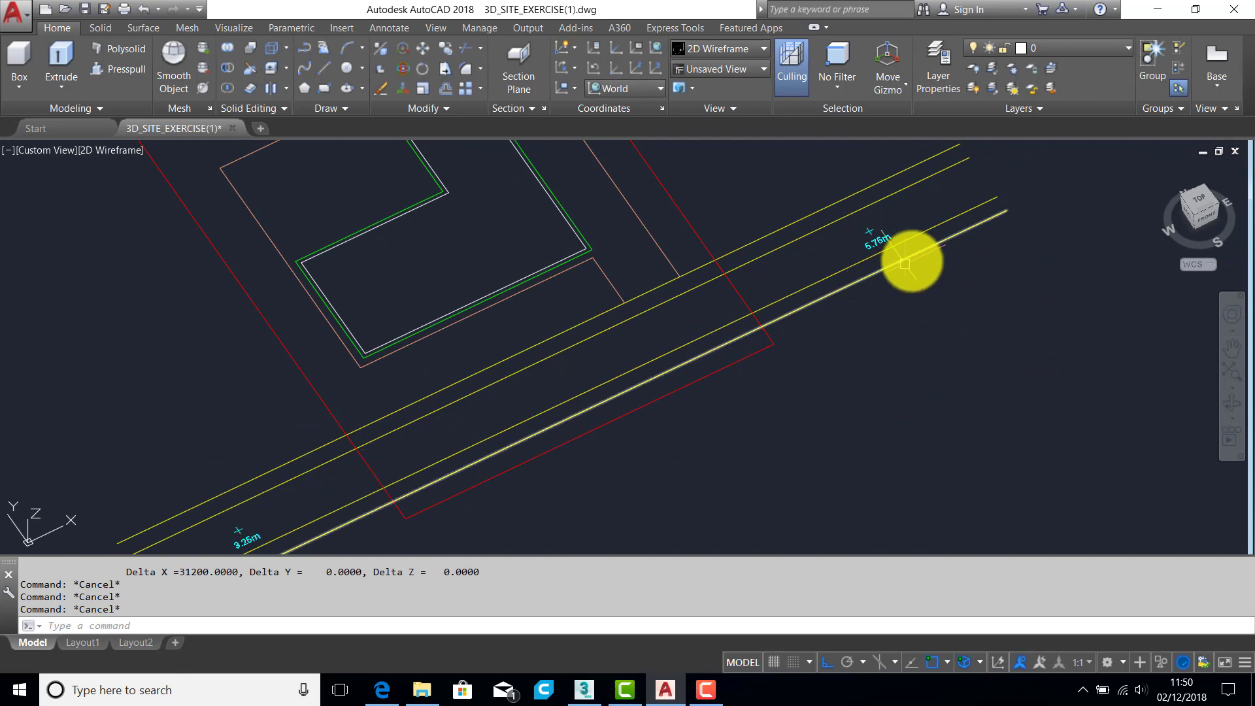
scroll(844, 215, up, 3)
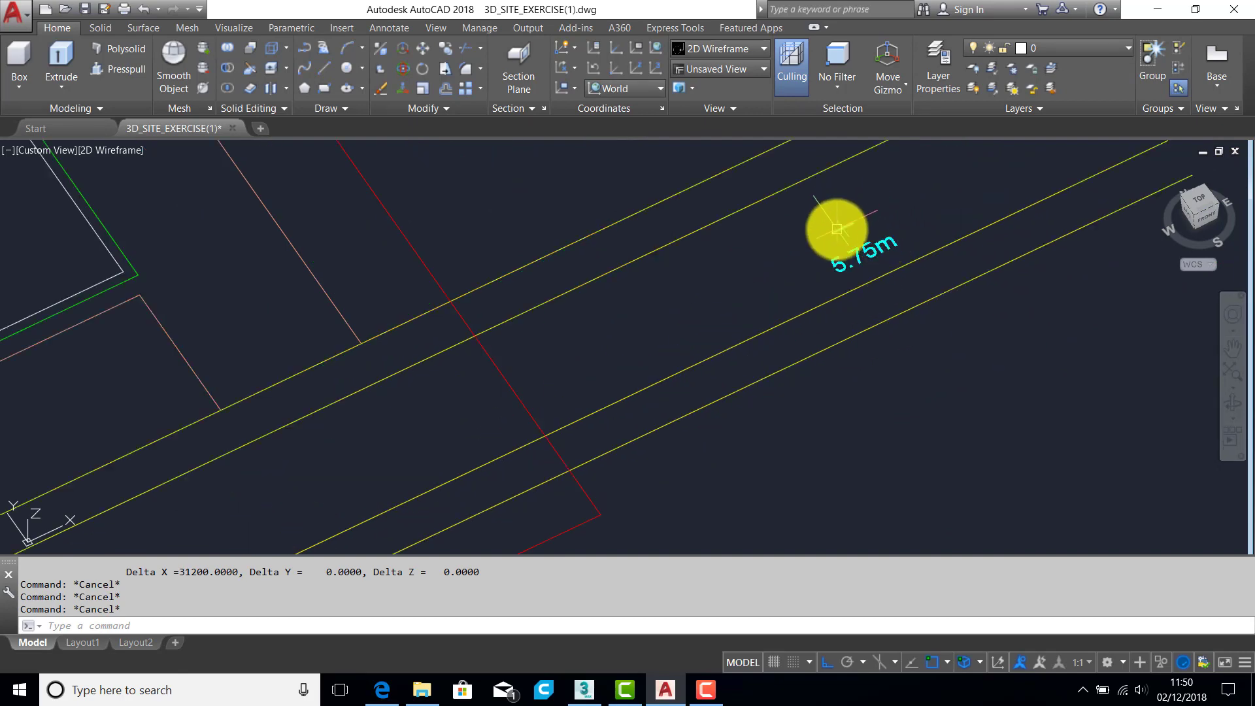
scroll(840, 224, down, 4)
middle_drag(840, 225, 792, 285)
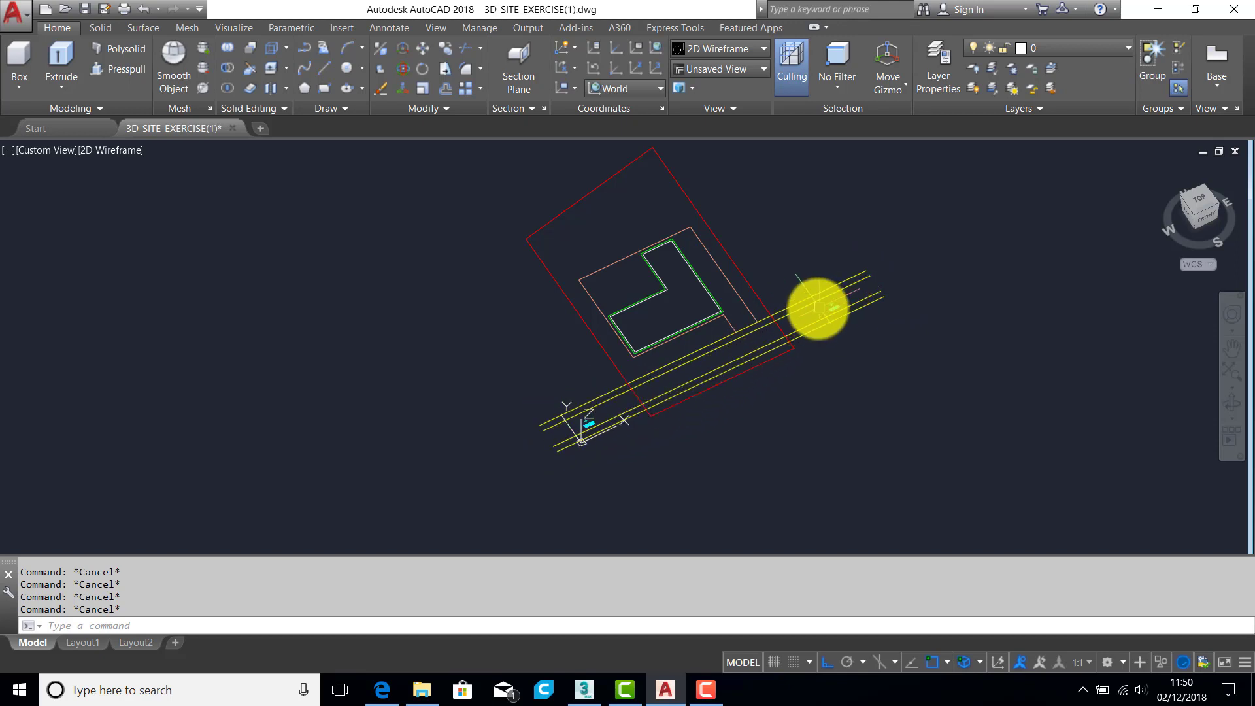
scroll(818, 307, up, 4)
scroll(817, 306, down, 3)
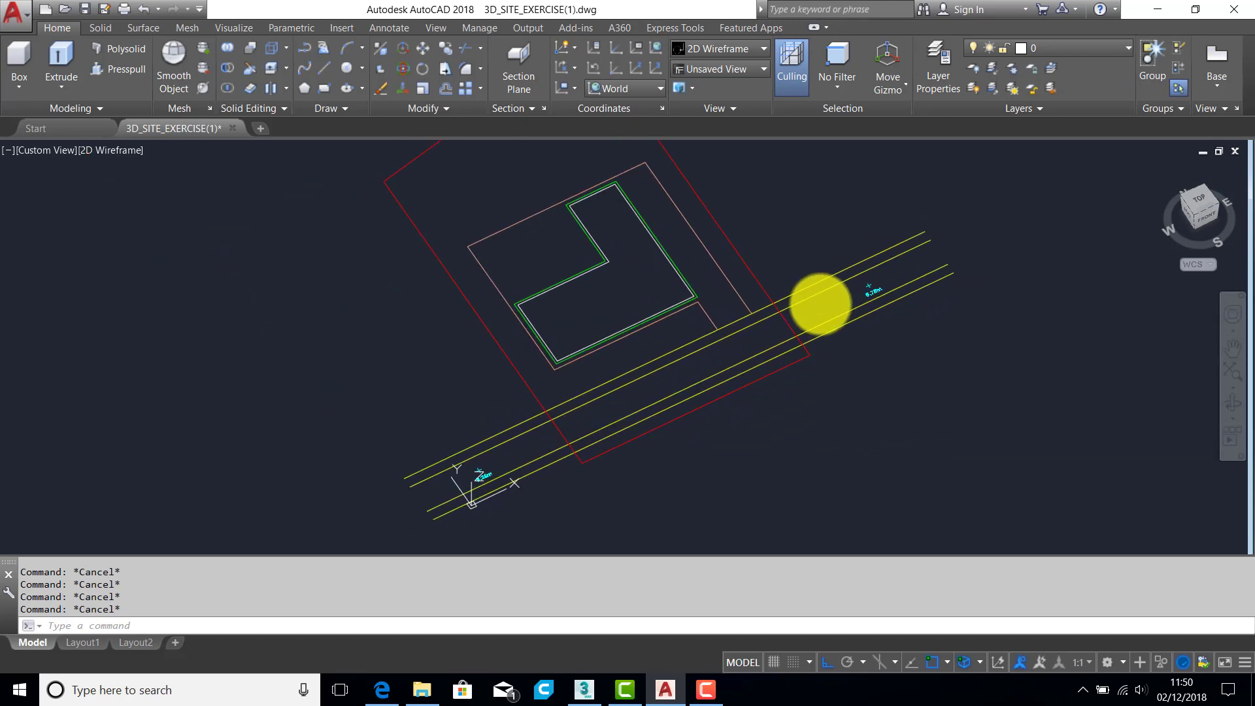
mouse_move(730, 319)
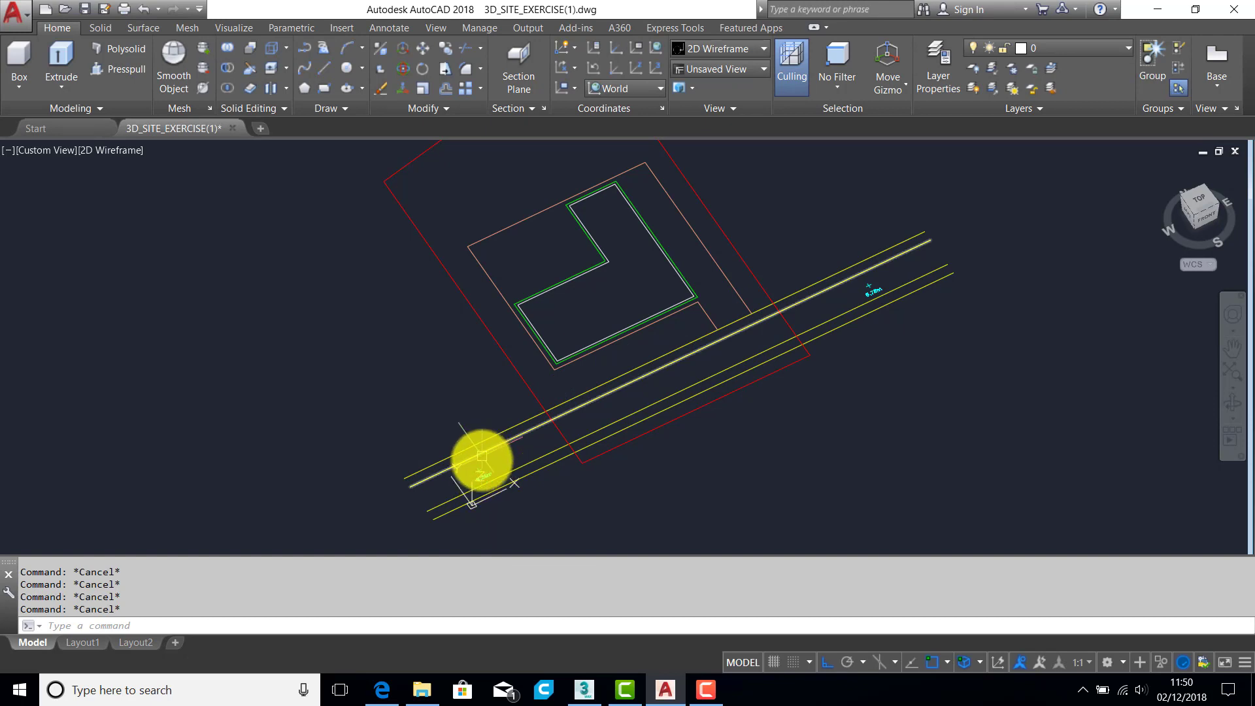
scroll(487, 474, up, 2)
scroll(487, 474, up, 2)
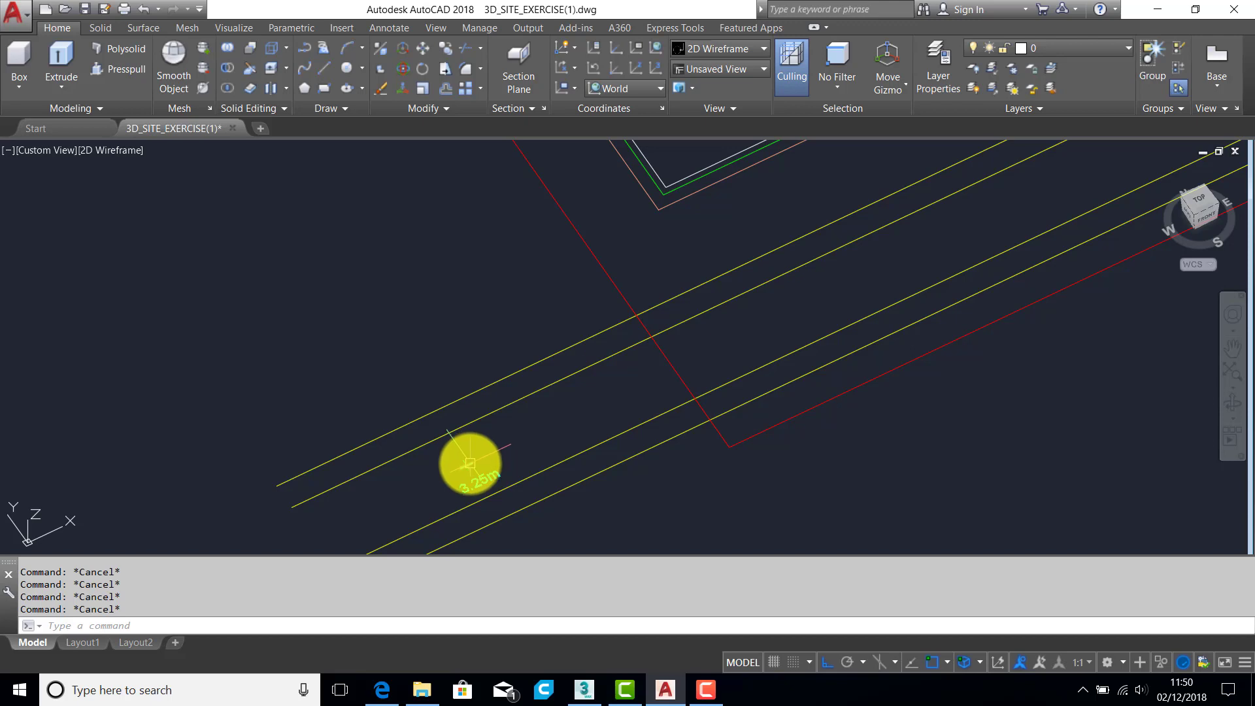
scroll(657, 373, down, 2)
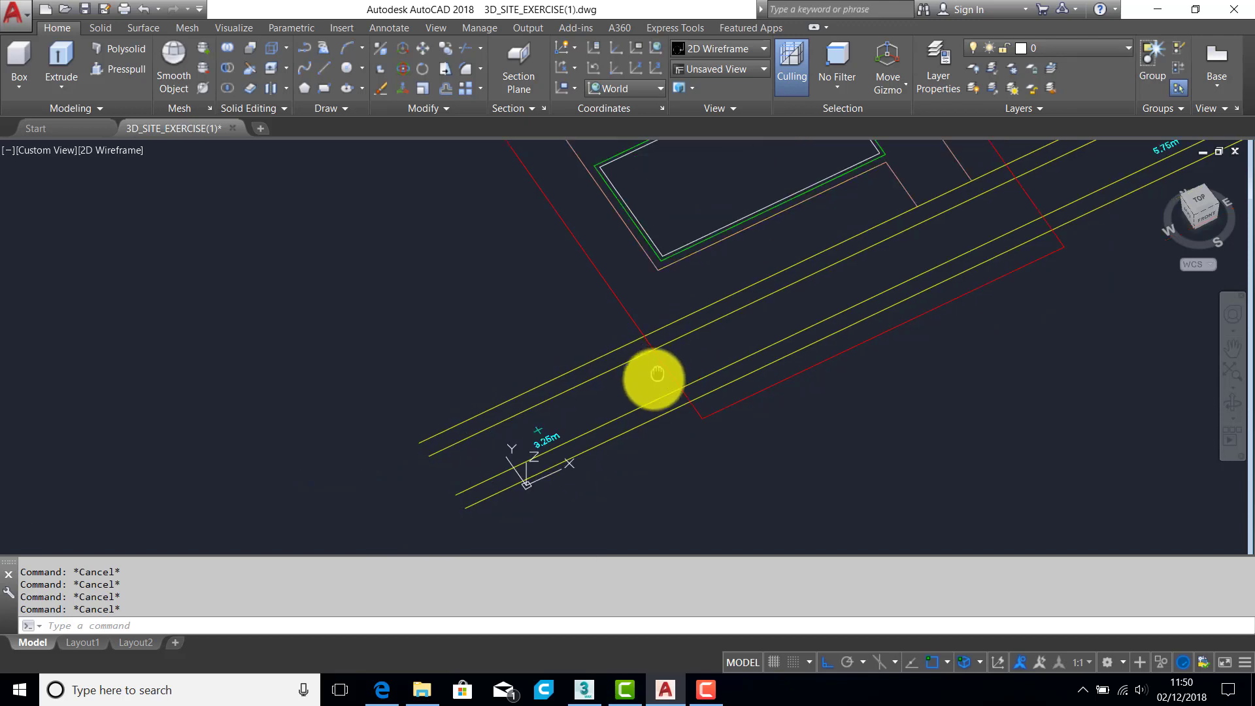
Step: Make 2D_LEVELS the current layer
middle_drag(657, 374, 604, 411)
click(1087, 48)
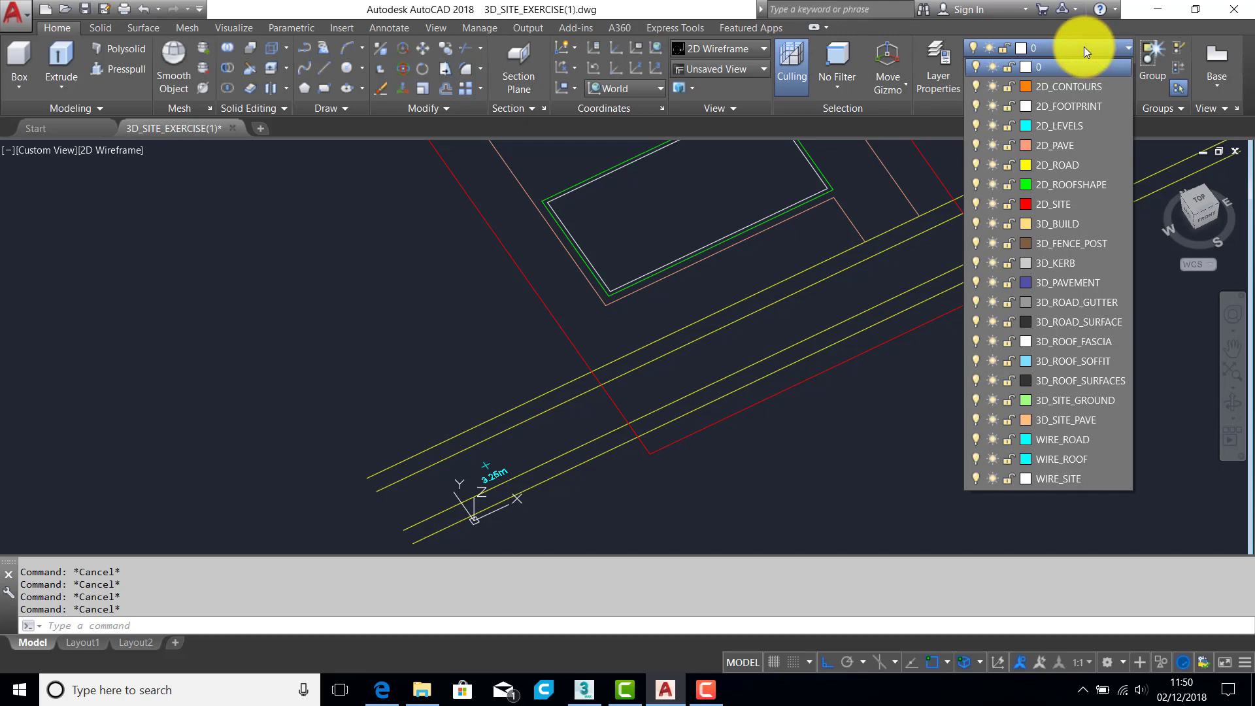
click(1062, 125)
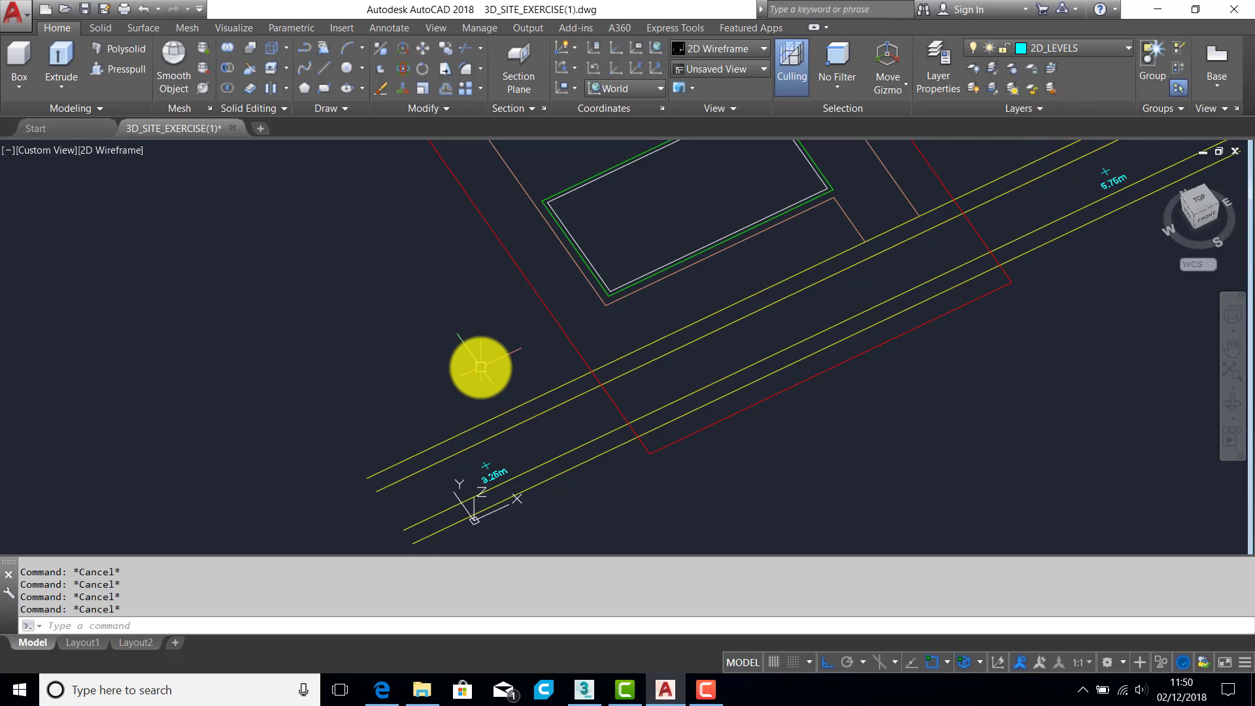
Step: Start a 3D polyline using a .XY point filter at the 3.25m spot level marker, with a Z value of 3250
text(3DPOLy)
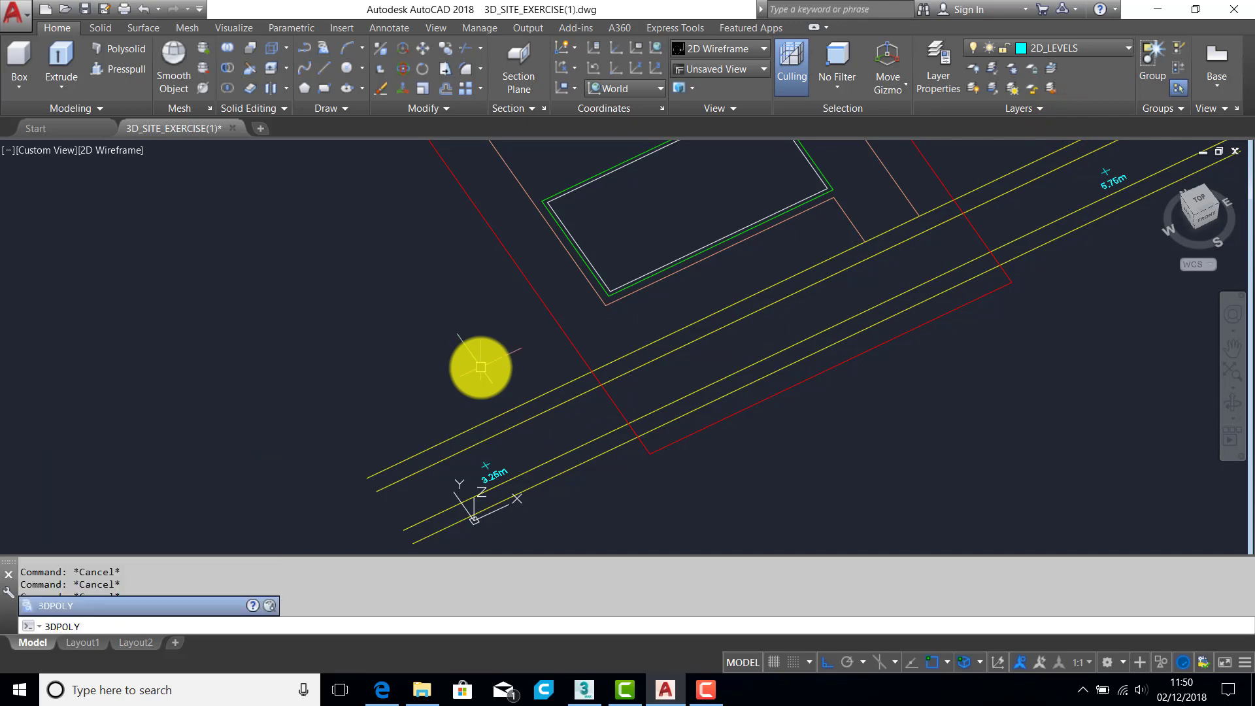
key(Return)
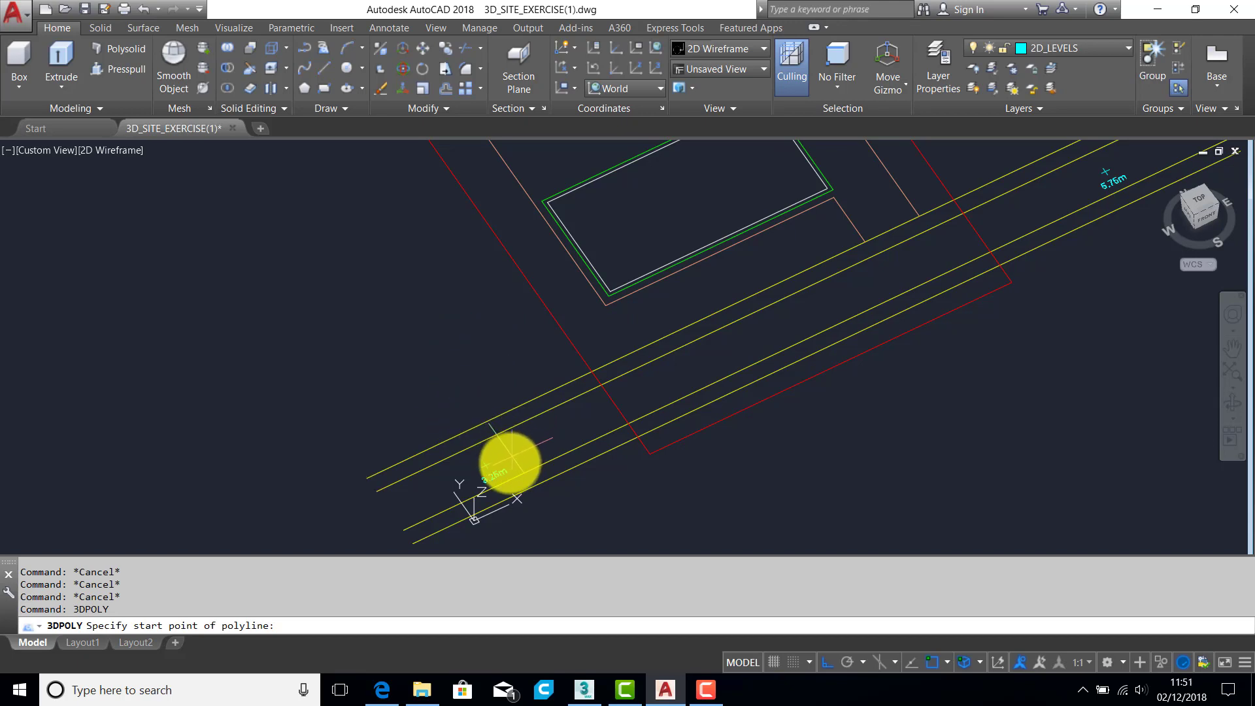
scroll(491, 462, up, 5)
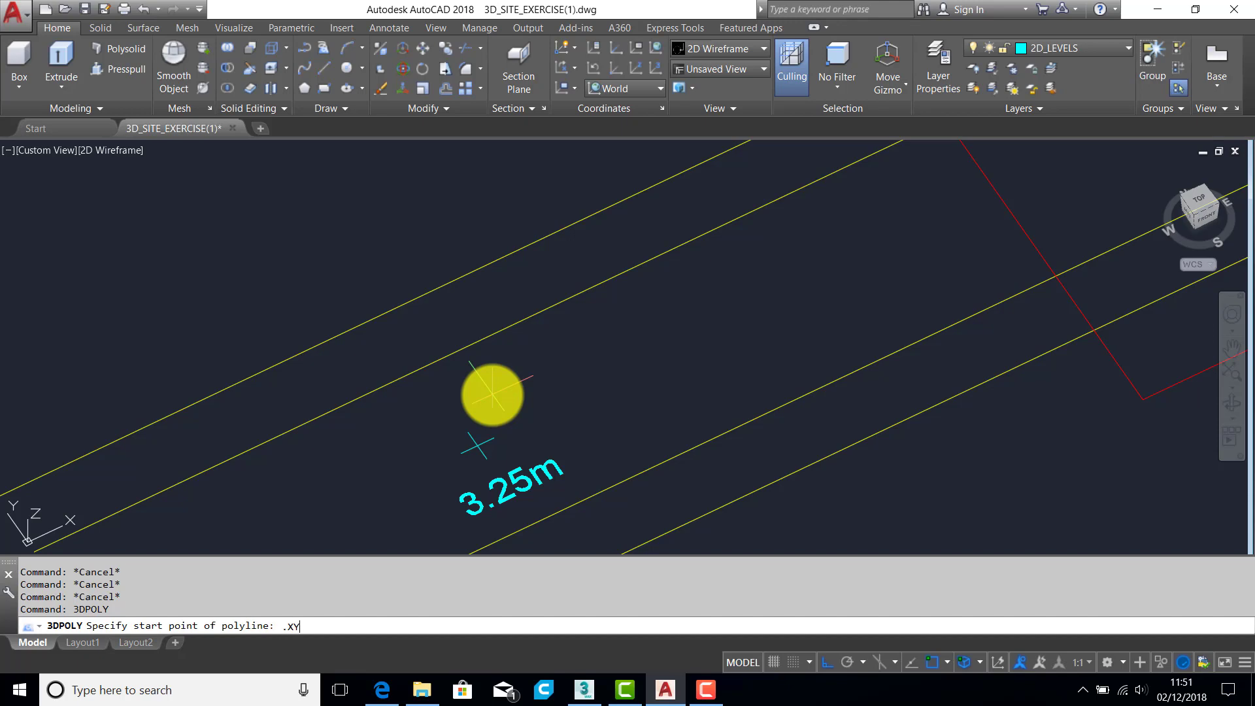
key(Return)
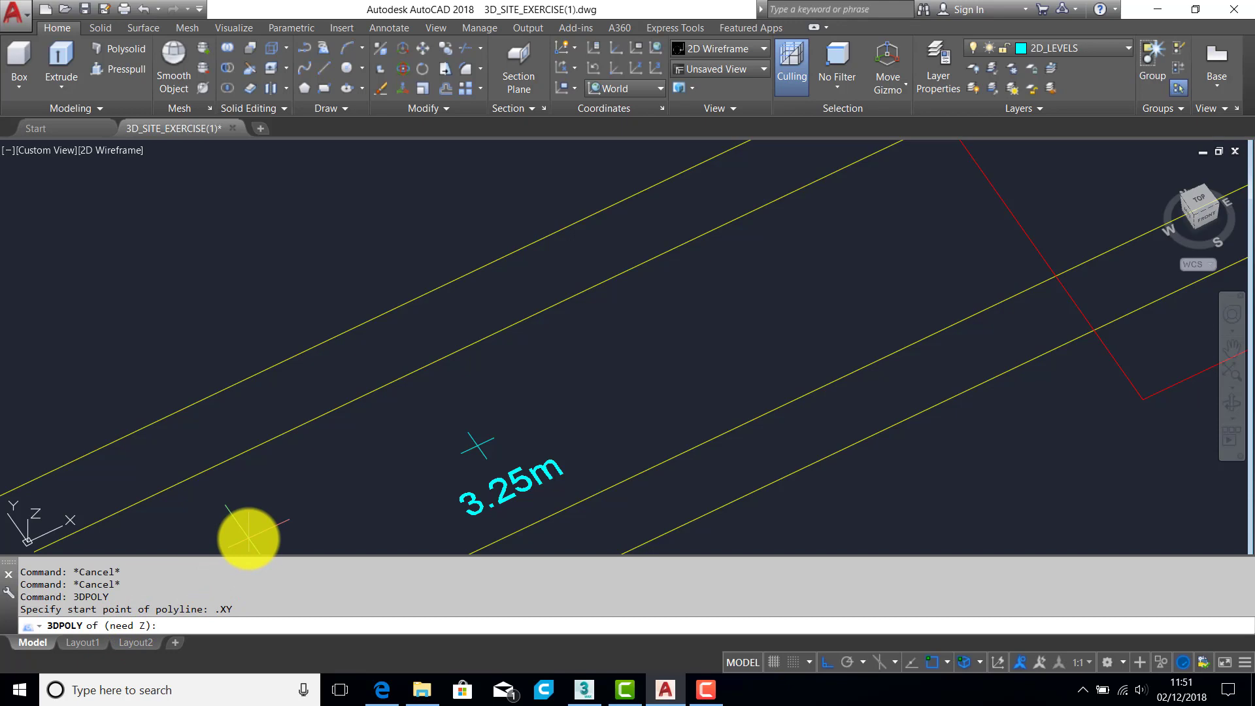
key(Return)
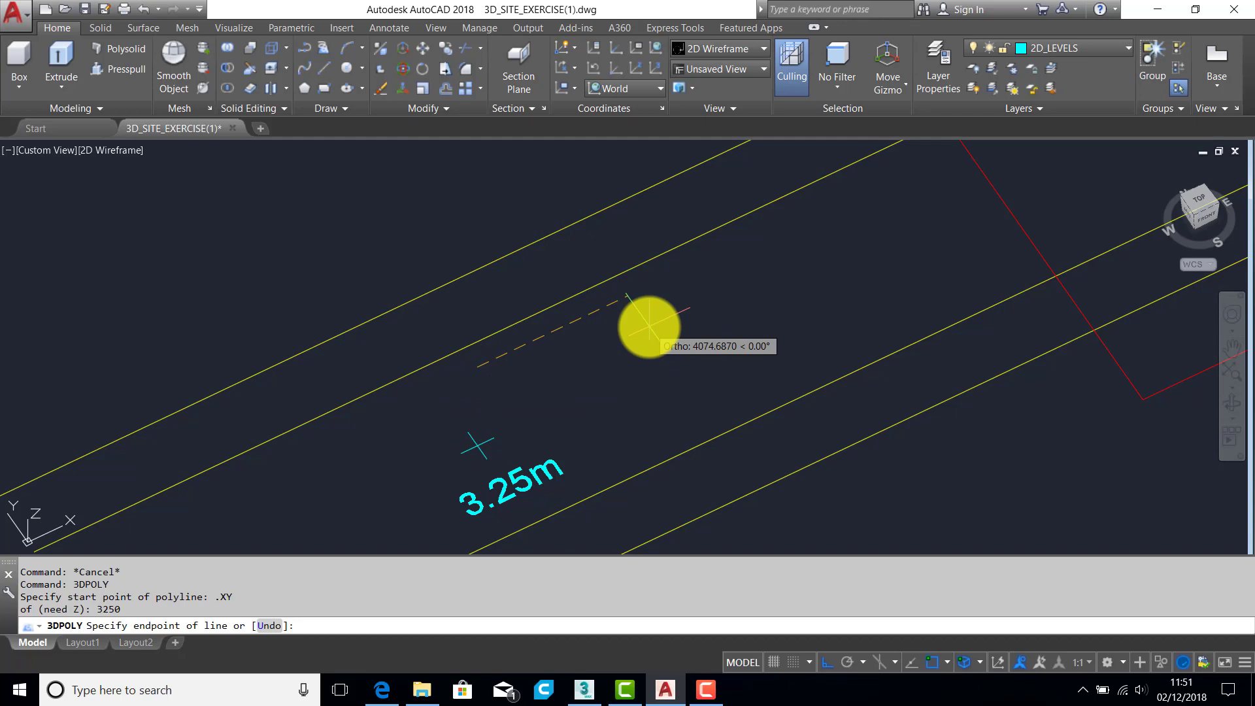
Step: End the 3D polyline using a .XY point filter at the 5.75m spot level marker, with a Z value of 5750
scroll(649, 327, down, 8)
middle_drag(974, 173, 695, 325)
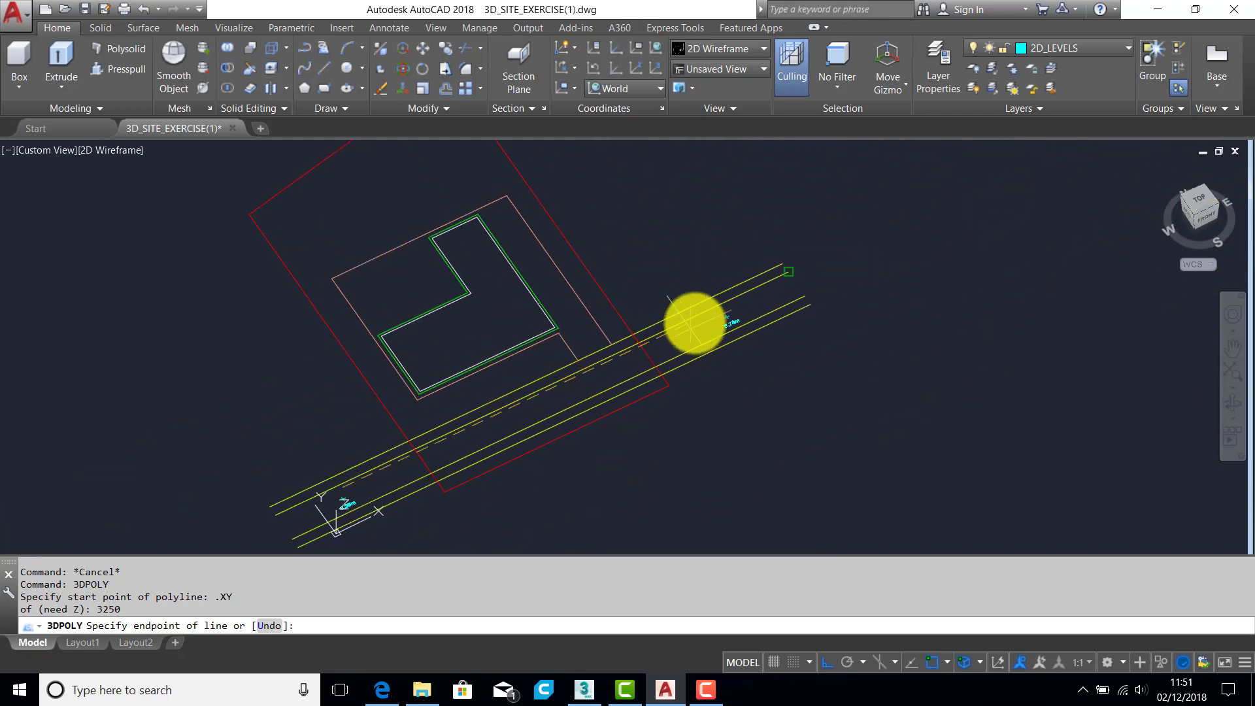
scroll(715, 321, up, 6)
scroll(805, 284, up, 4)
middle_drag(821, 281, 797, 306)
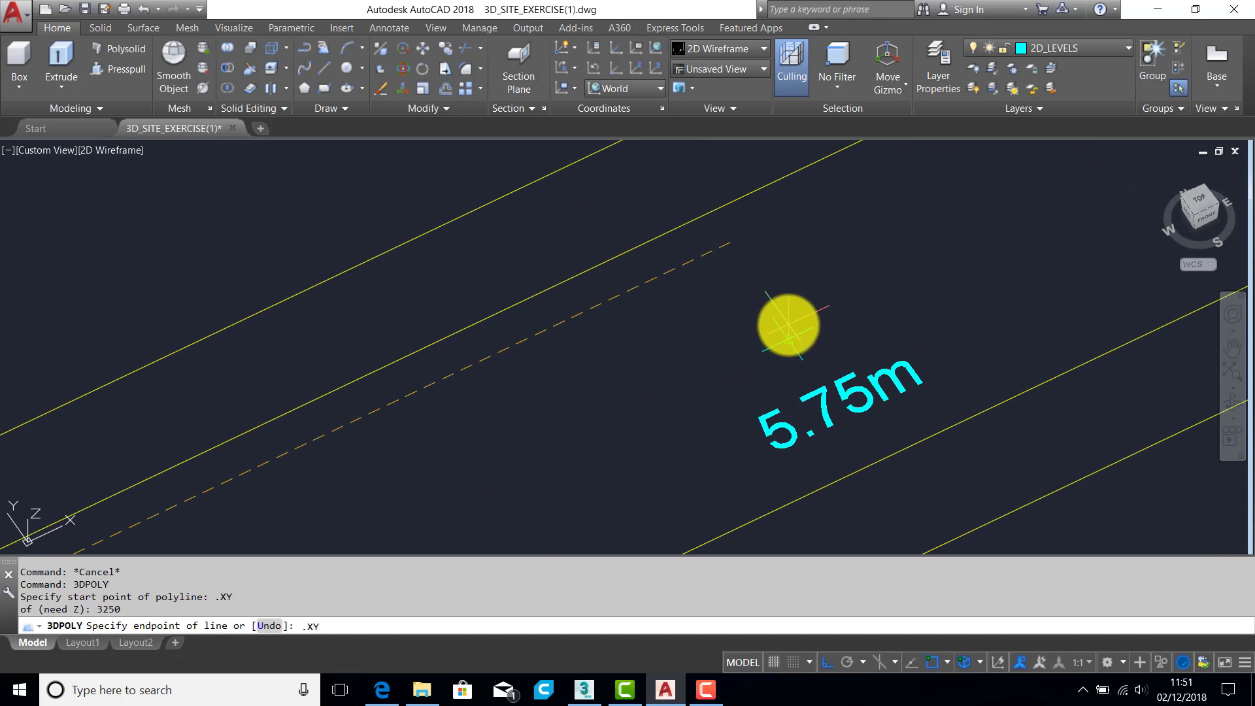
key(Return)
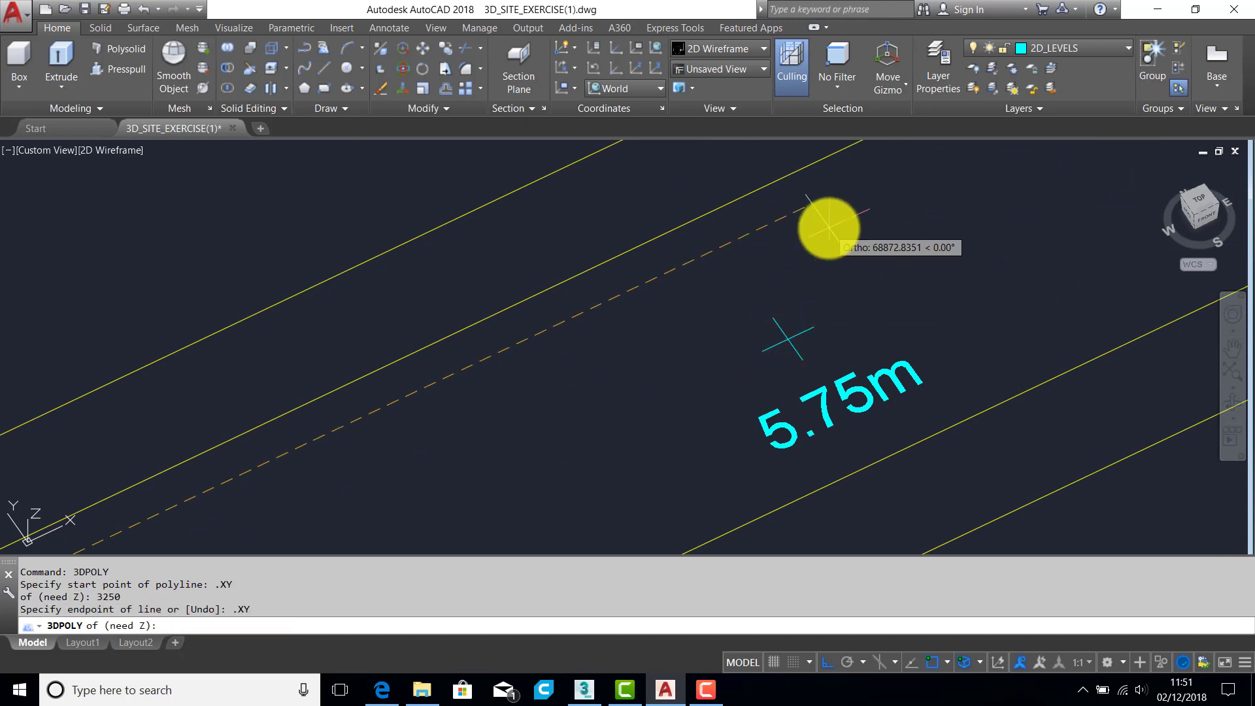
key(Return)
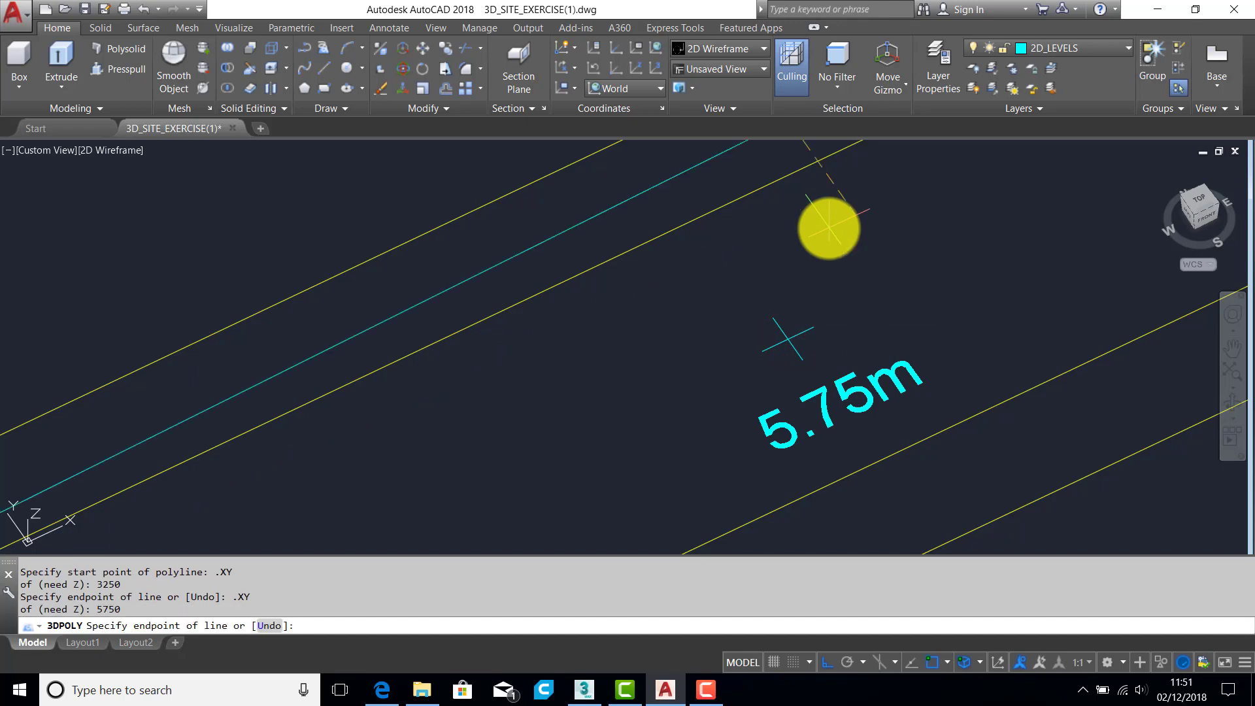
right_click(829, 227)
Step: Examine the slope of the 3D polyline against the flat road lines and the spot level markers at both ends
scroll(829, 227, down, 8)
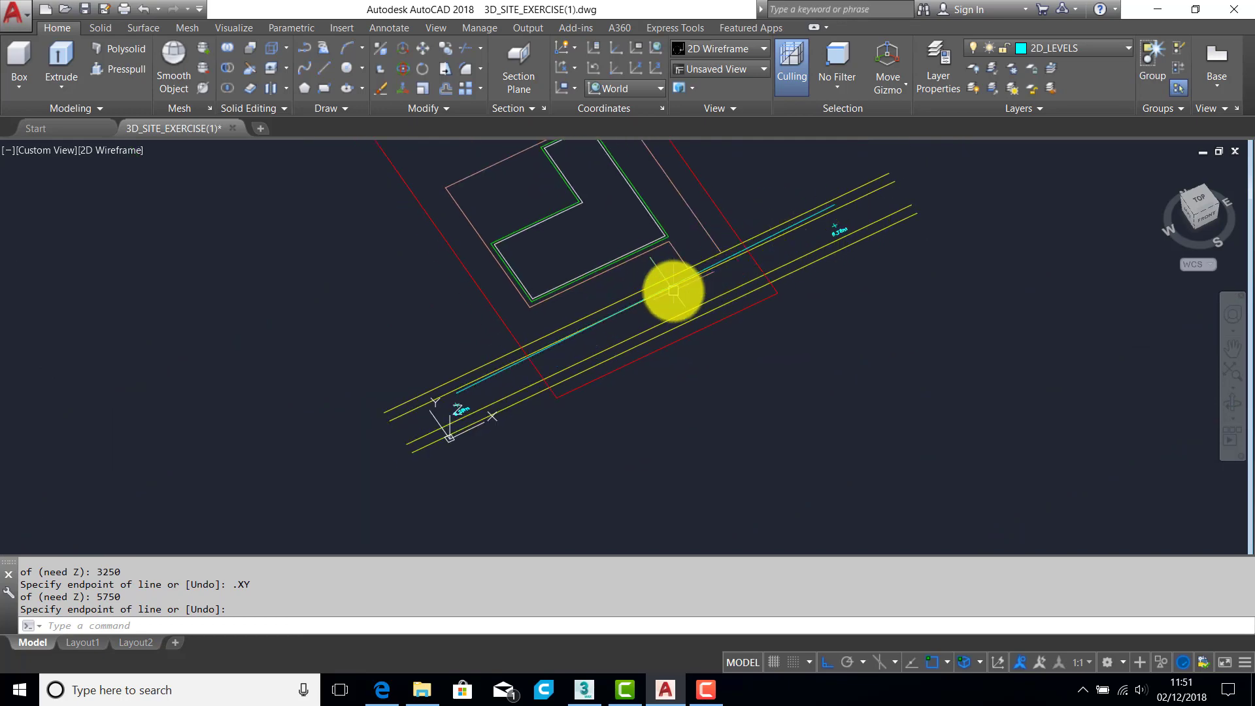
mouse_move(673, 285)
shift+middle_down()
mouse_move(664, 296)
mouse_move(643, 262)
mouse_move(661, 210)
mouse_move(668, 294)
shift+middle_up()
middle_drag(785, 260, 671, 301)
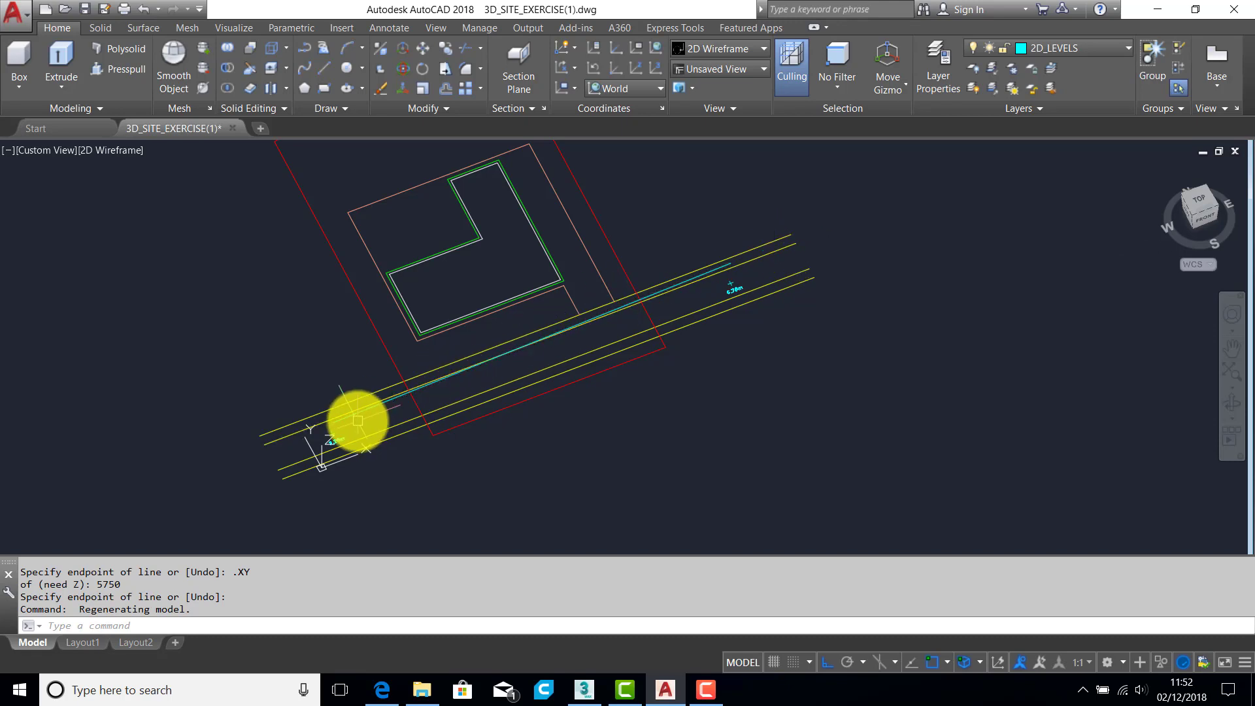
scroll(360, 420, up, 3)
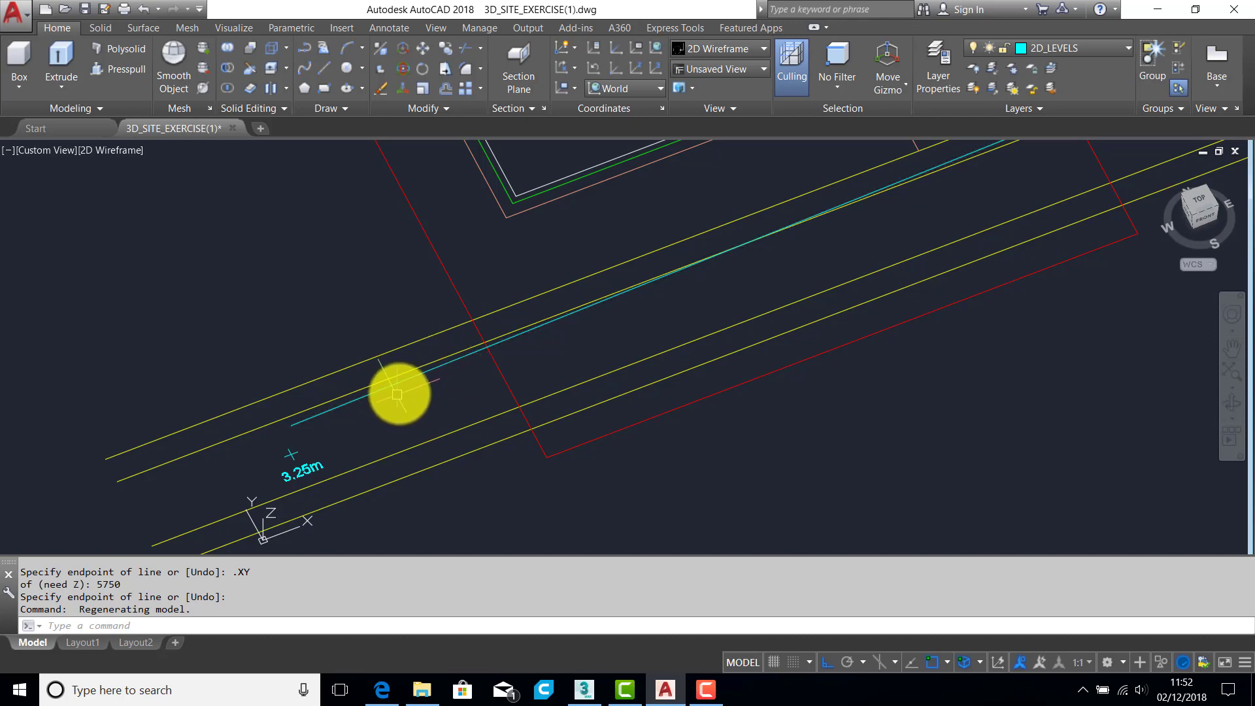
scroll(340, 431, down, 1)
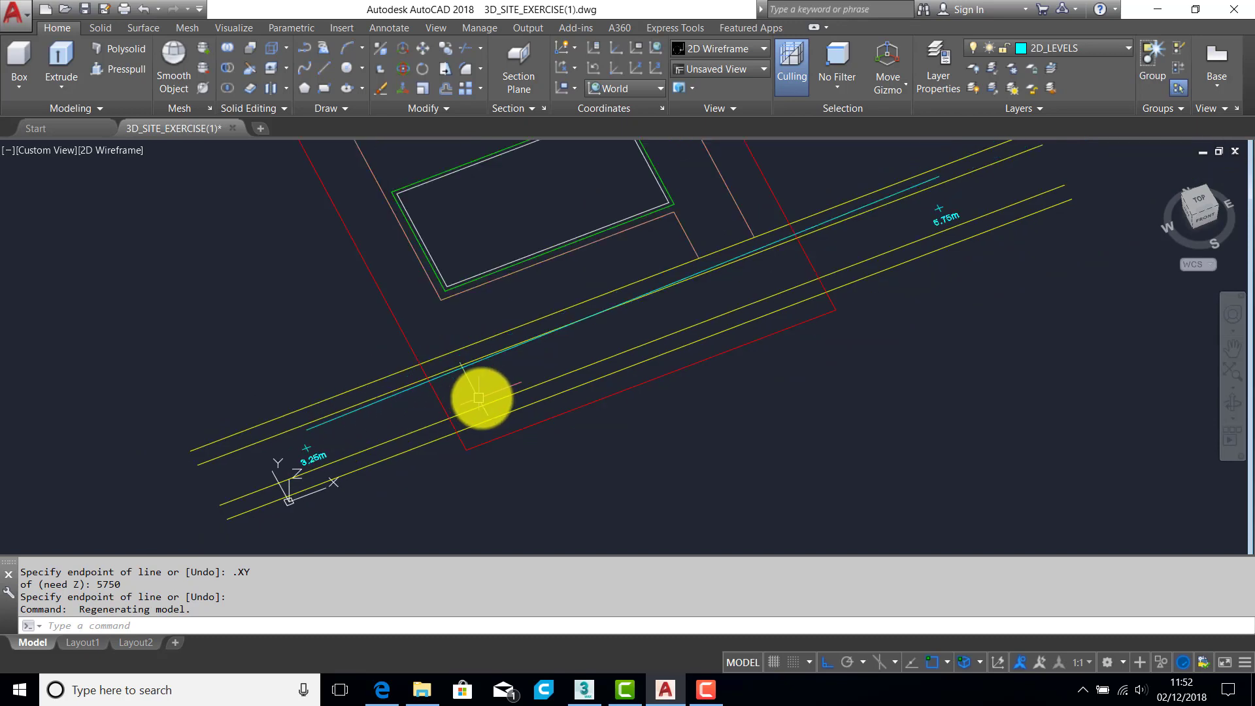
scroll(497, 395, down, 1)
scroll(372, 441, up, 3)
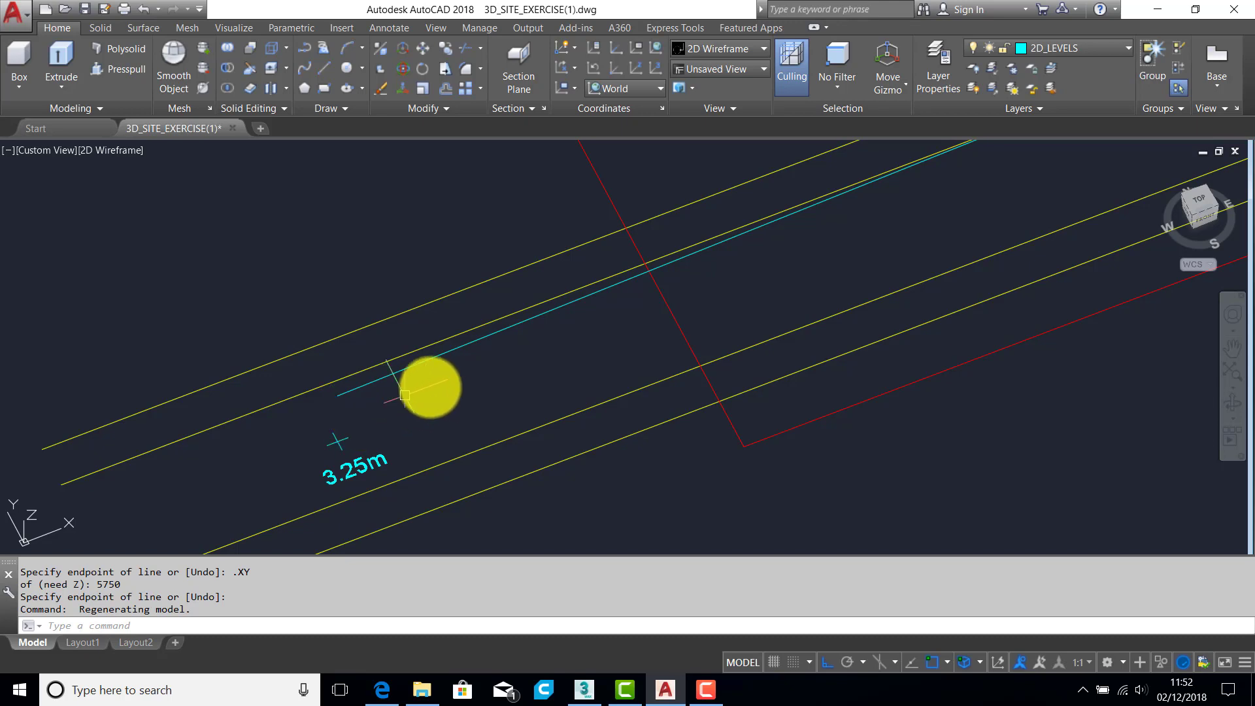
scroll(405, 394, down, 3)
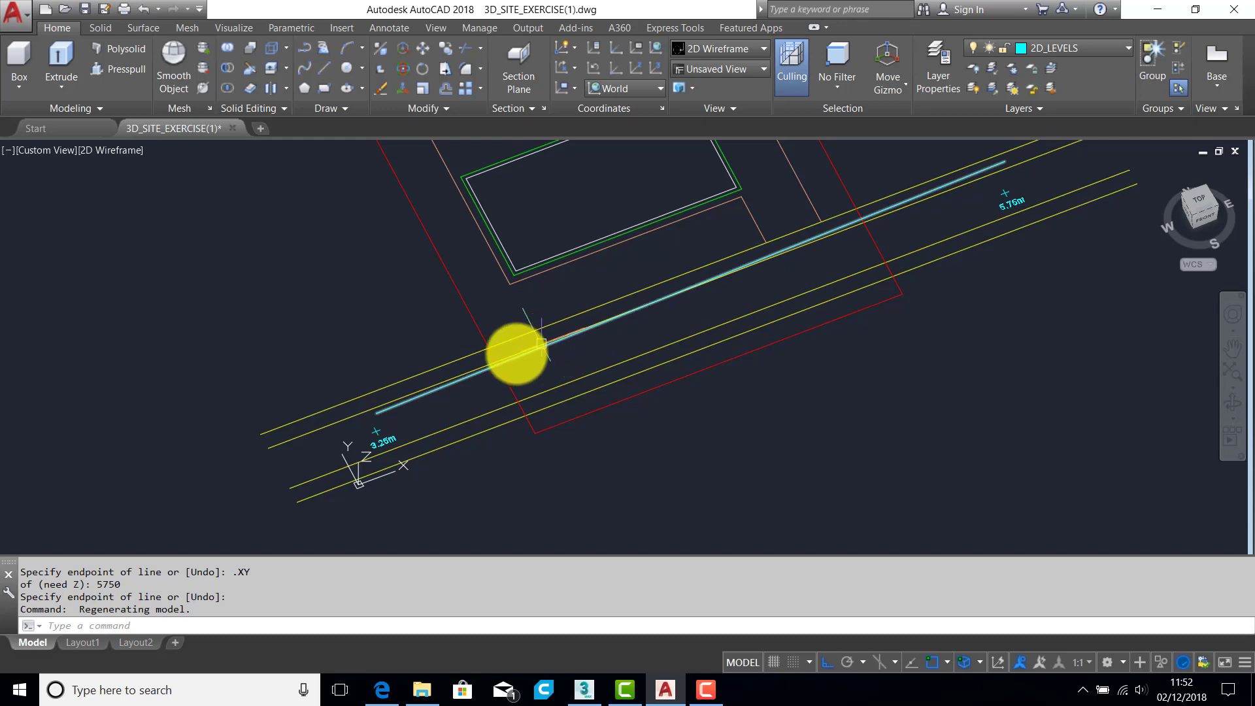
scroll(1005, 224, up, 3)
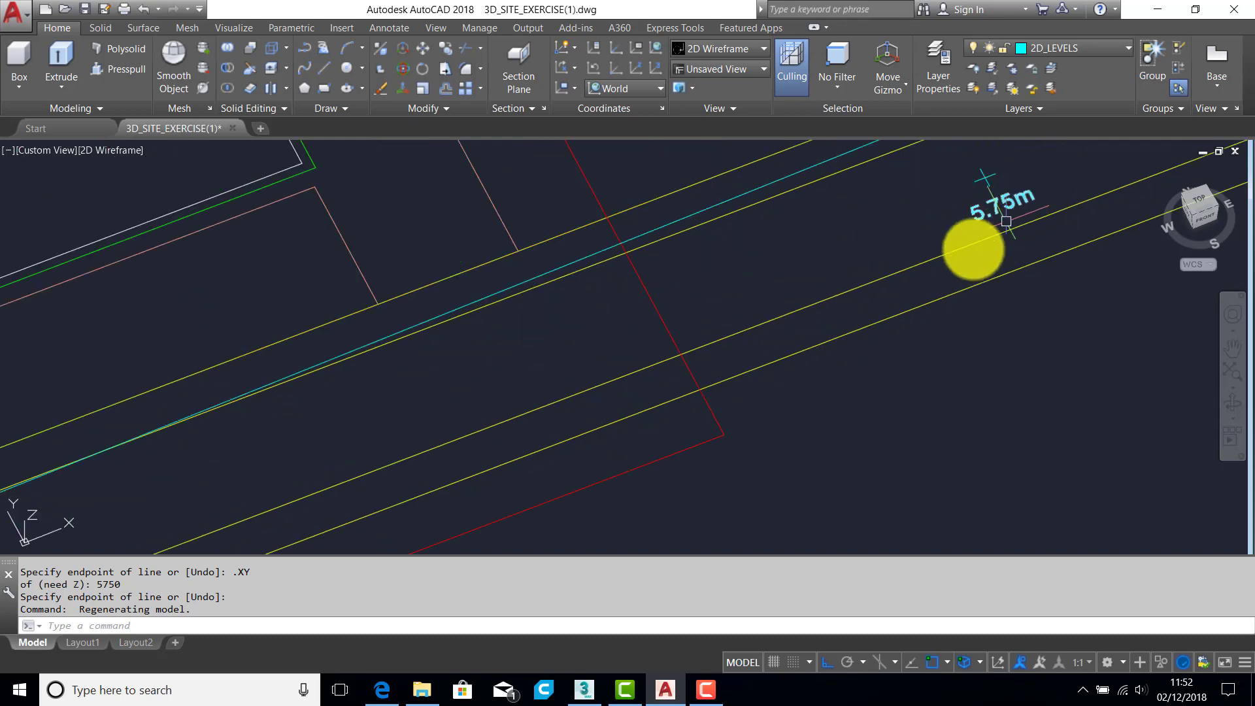
scroll(999, 222, down, 4)
scroll(745, 301, up, 2)
scroll(287, 458, up, 2)
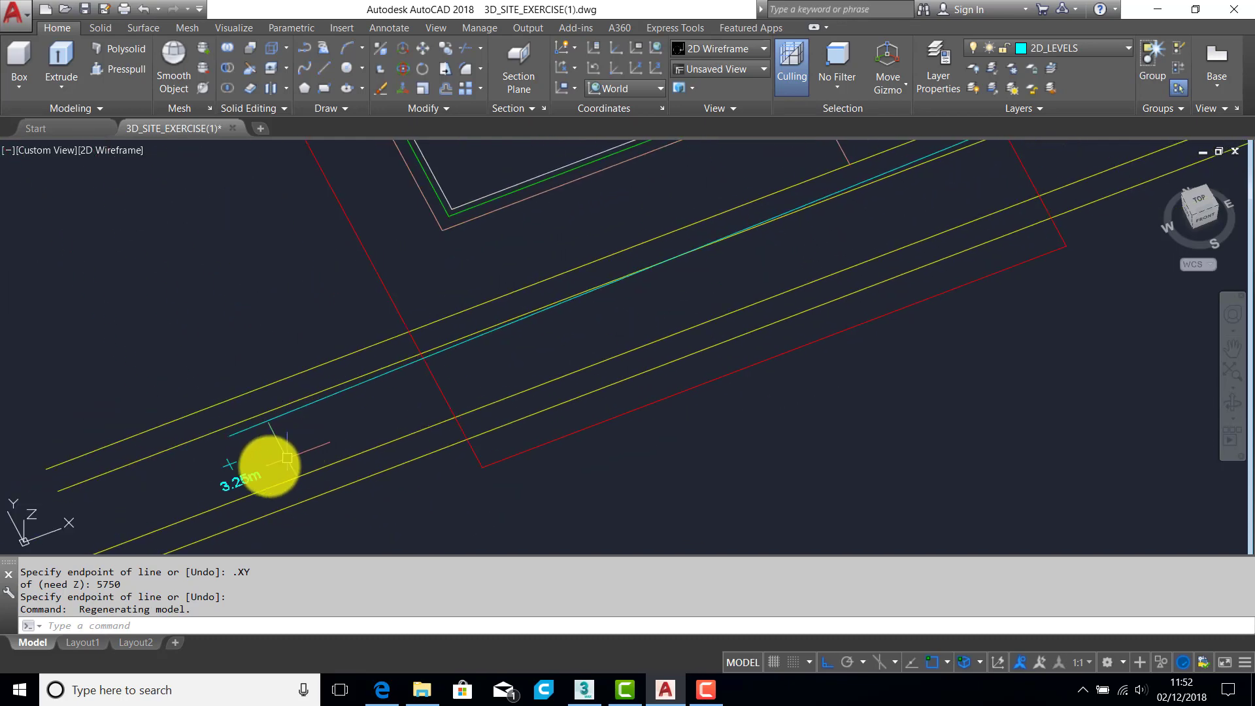
middle_drag(504, 367, 409, 420)
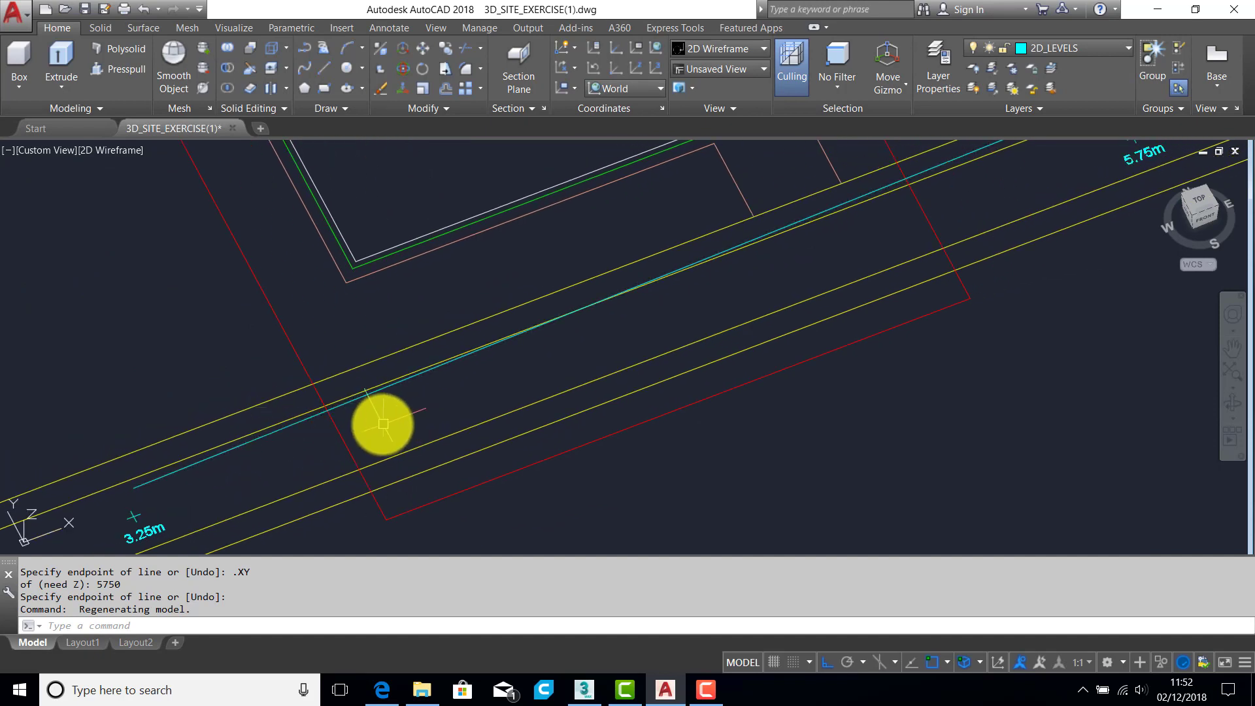
mouse_move(252, 443)
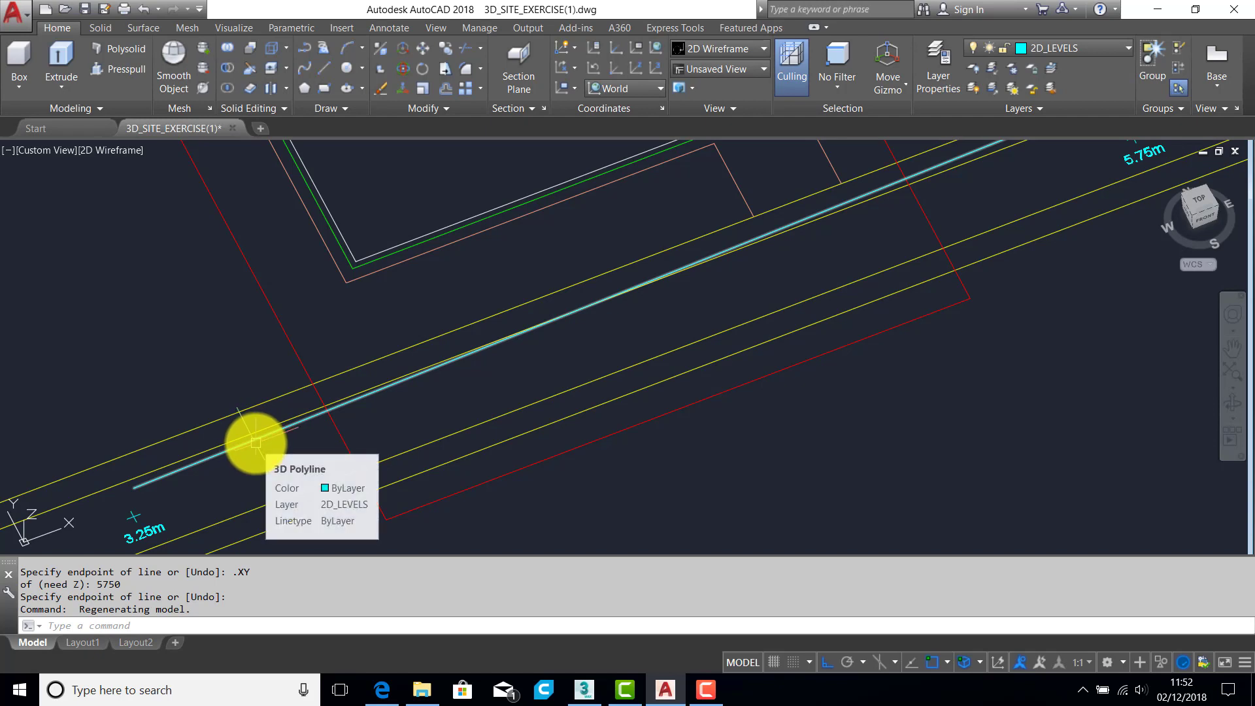
Step: Divide the sloping 3D polyline along the road into 10 segments
middle_drag(274, 444, 294, 439)
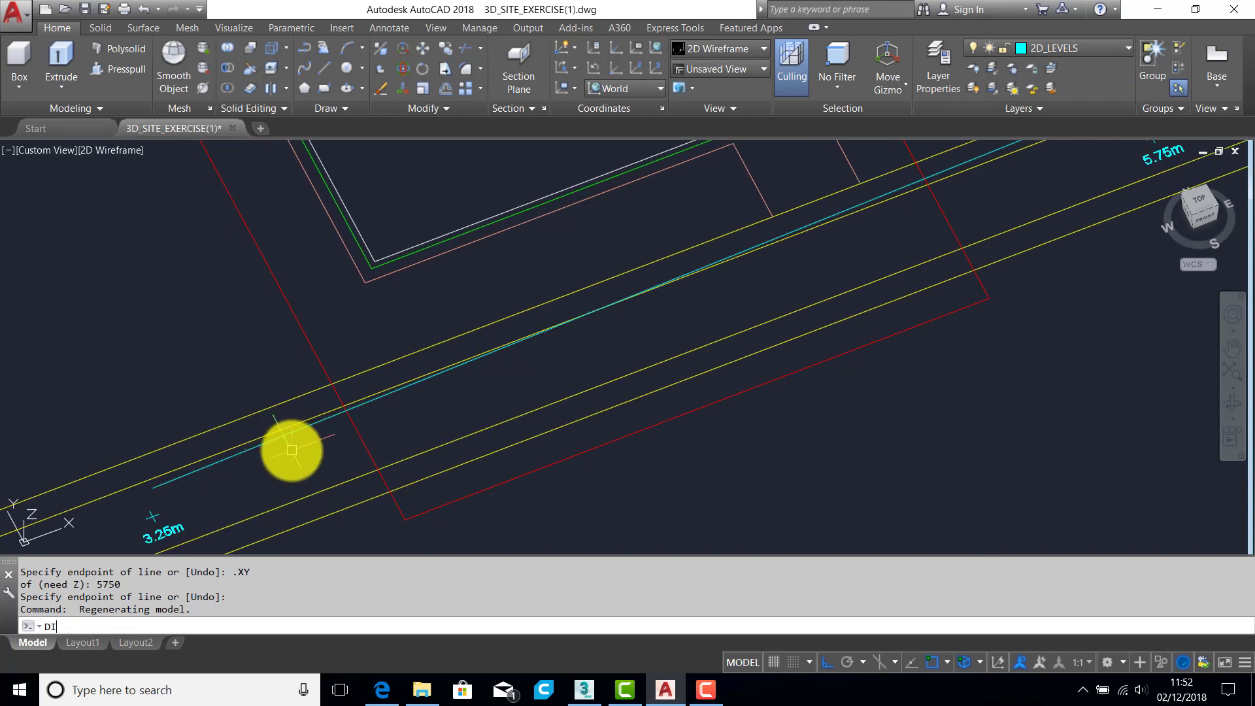
text(V)
key(Return)
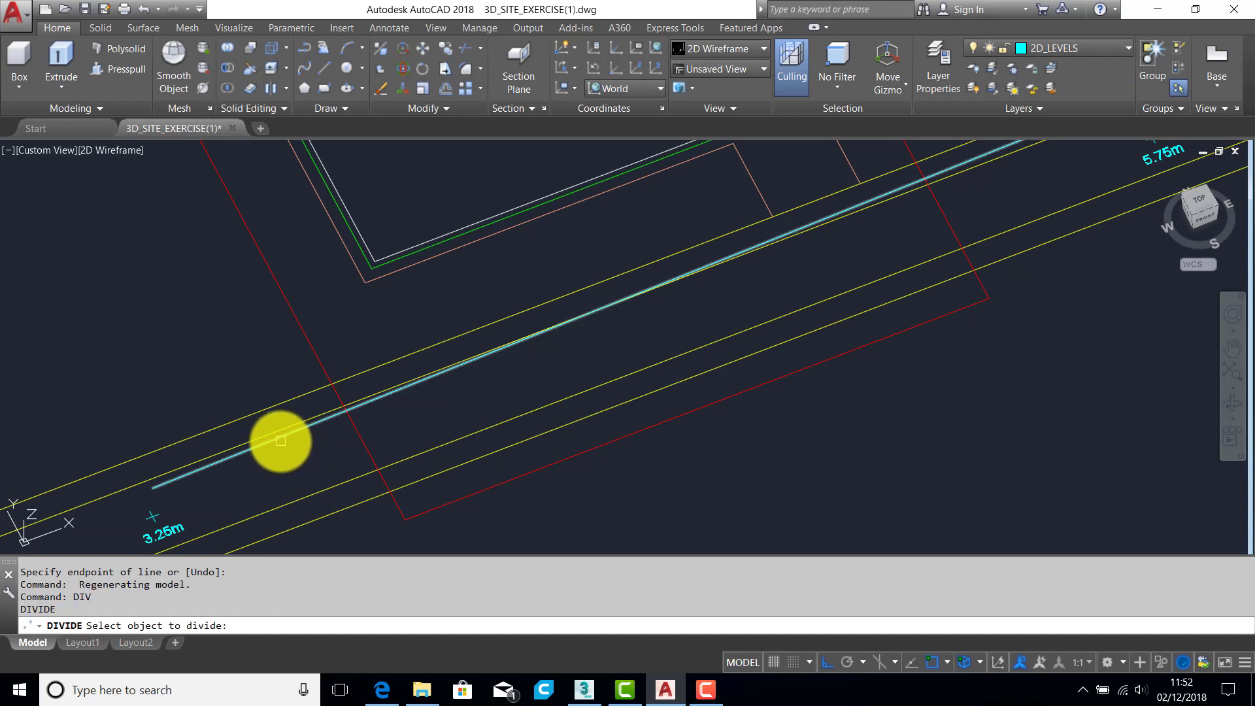
click(280, 440)
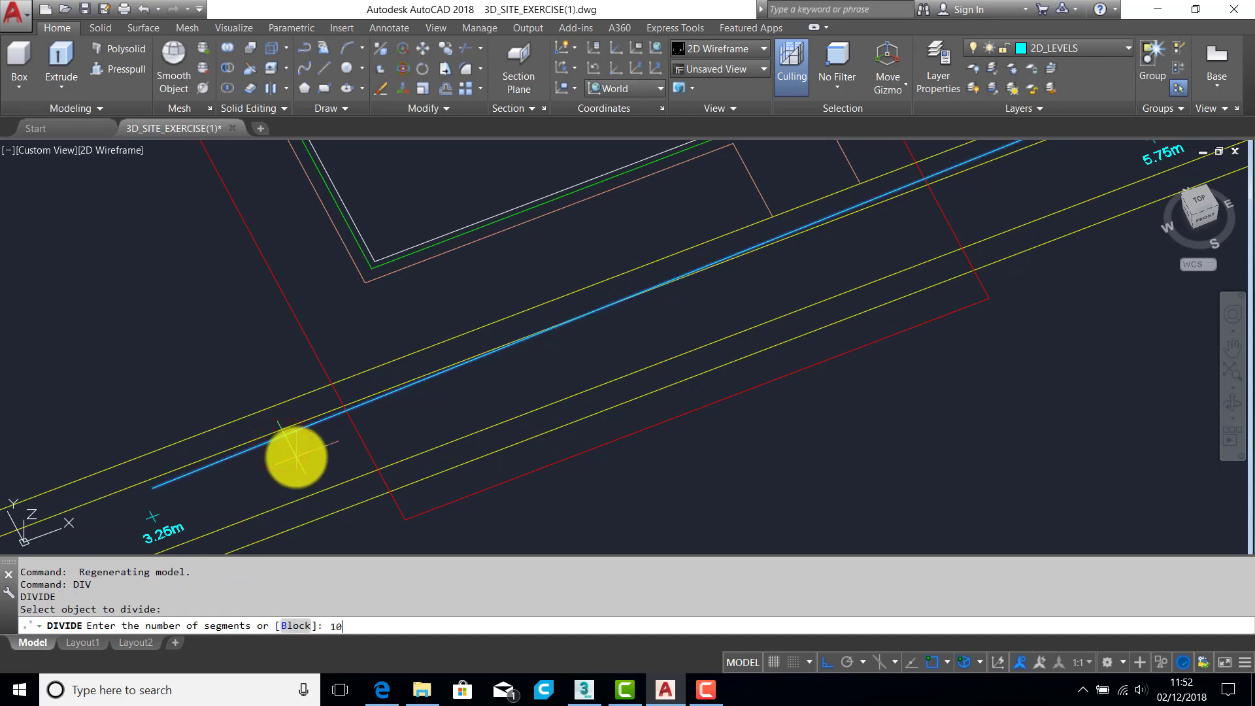
key(Return)
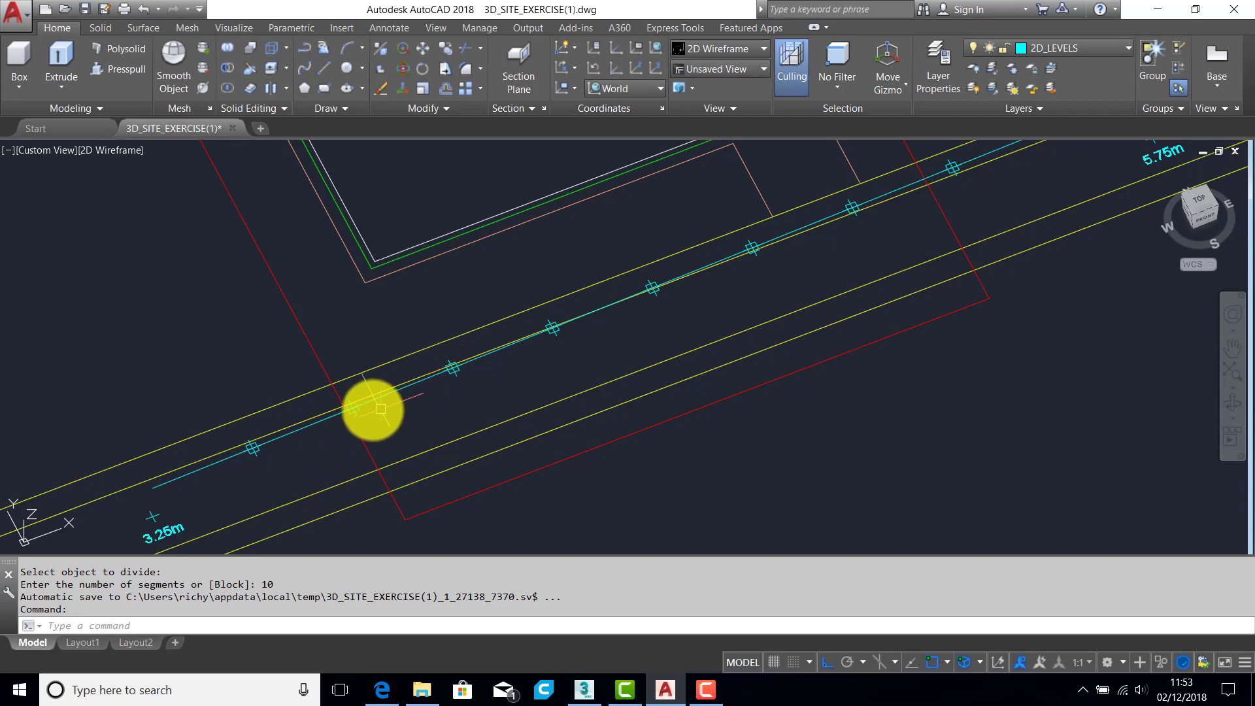
Step: Erase the second, fourth, sixth and eighth division points along the 3D polyline, counting from the 3.25m marker
click(360, 413)
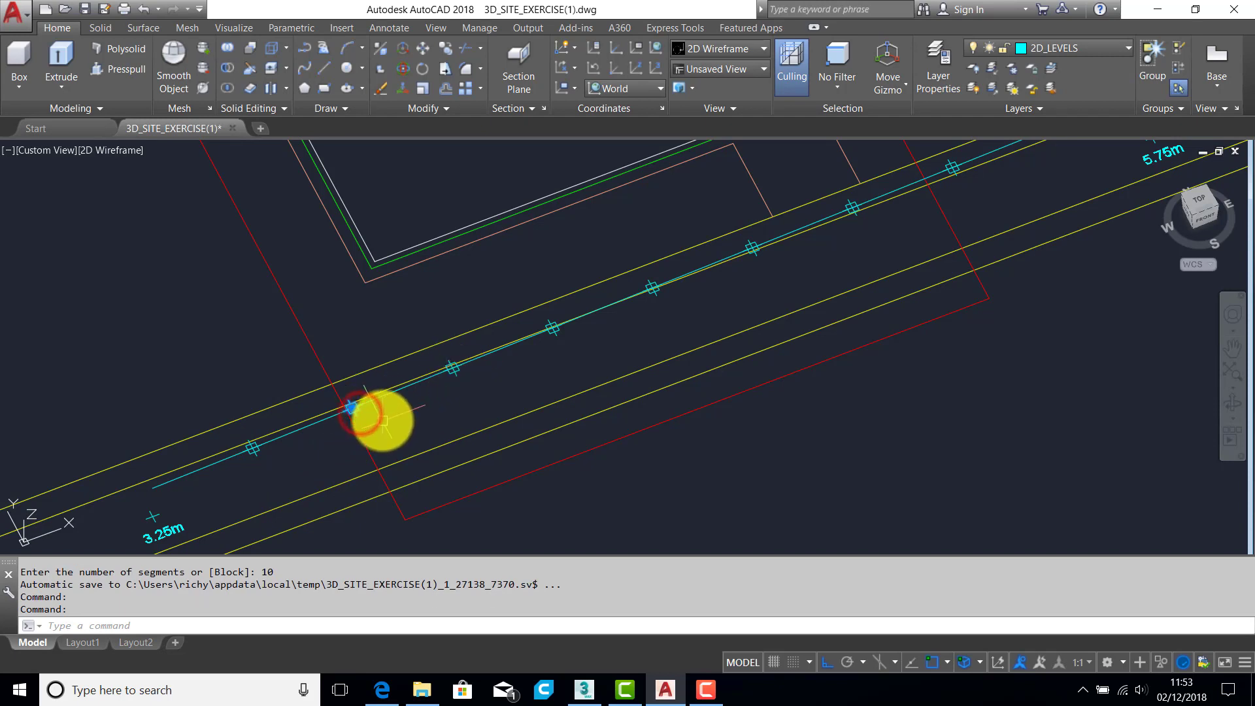
key(Delete)
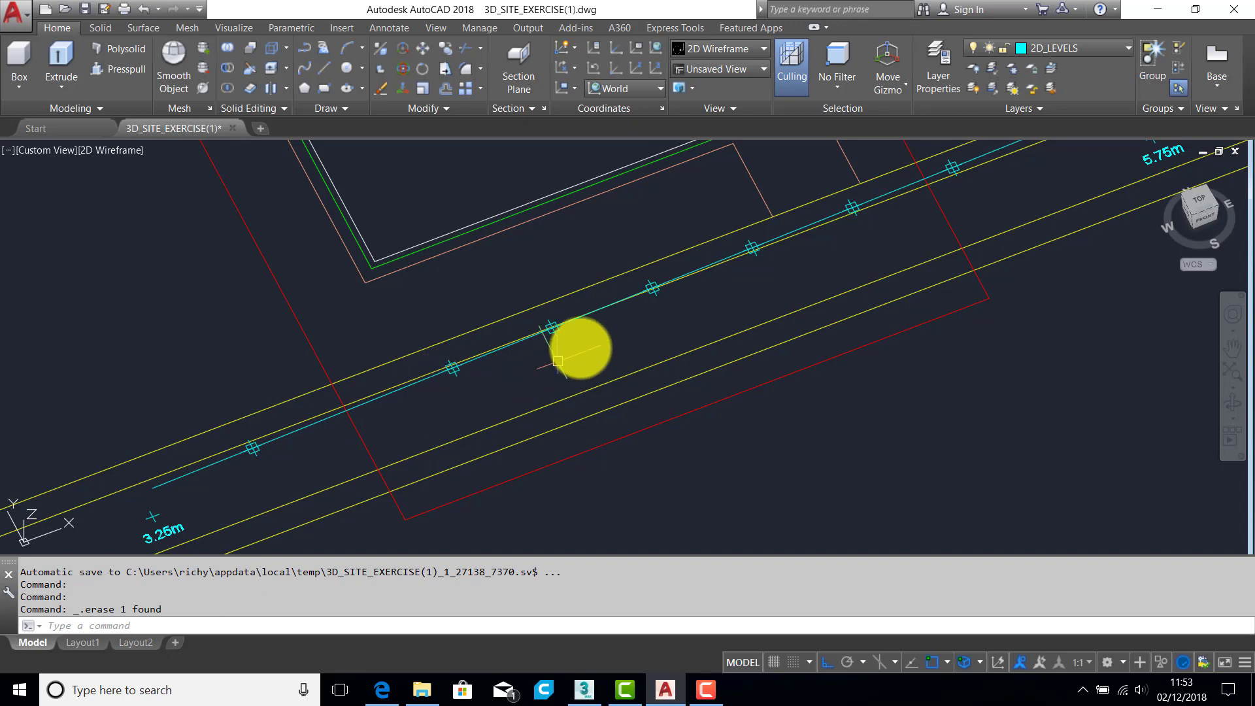
click(560, 335)
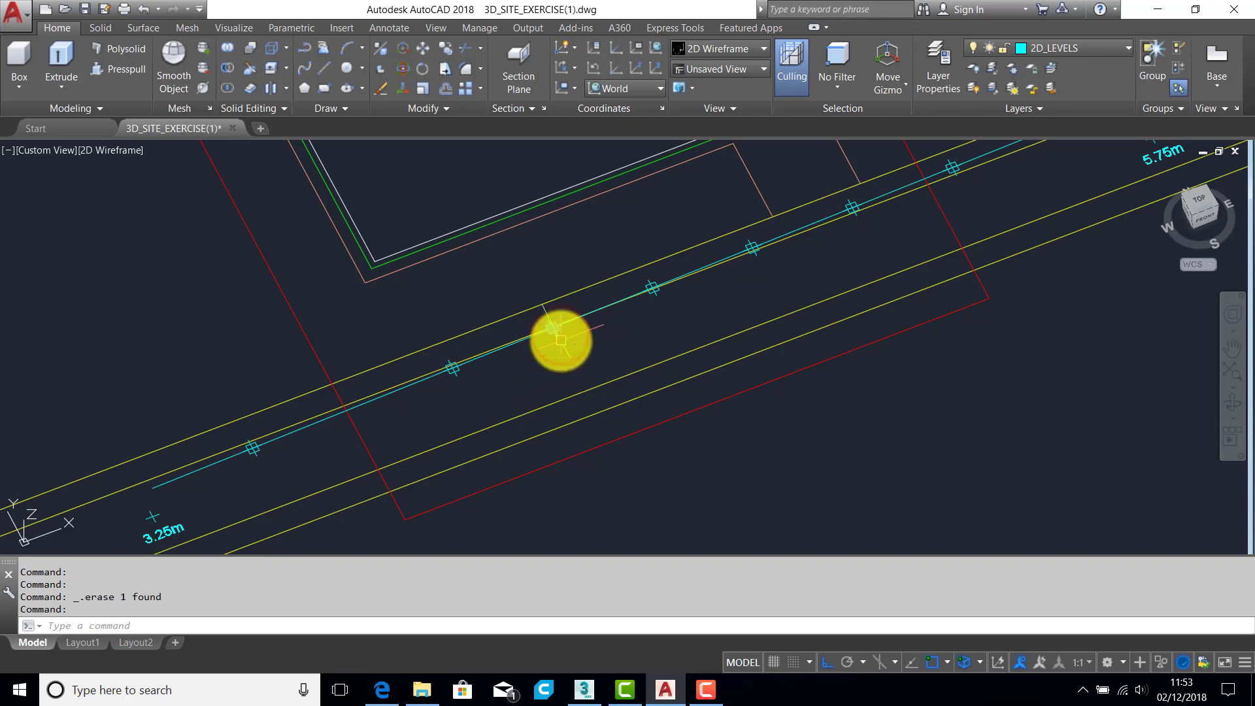
key(Delete)
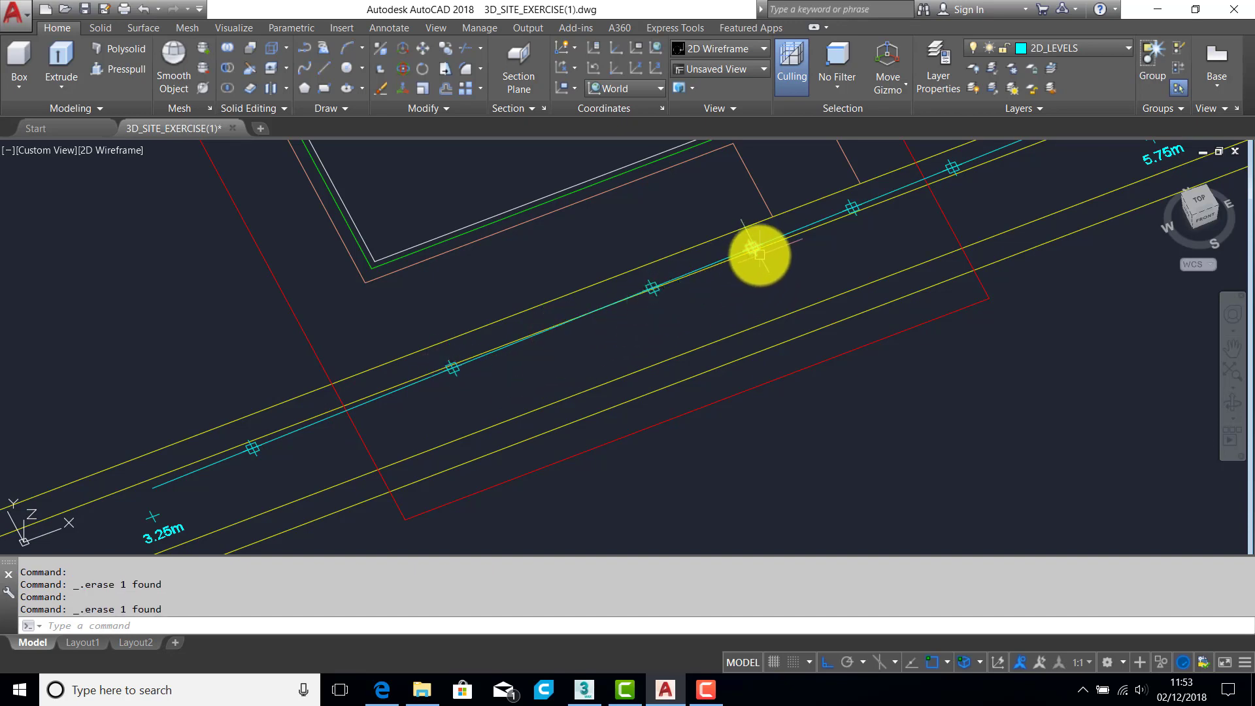
click(756, 256)
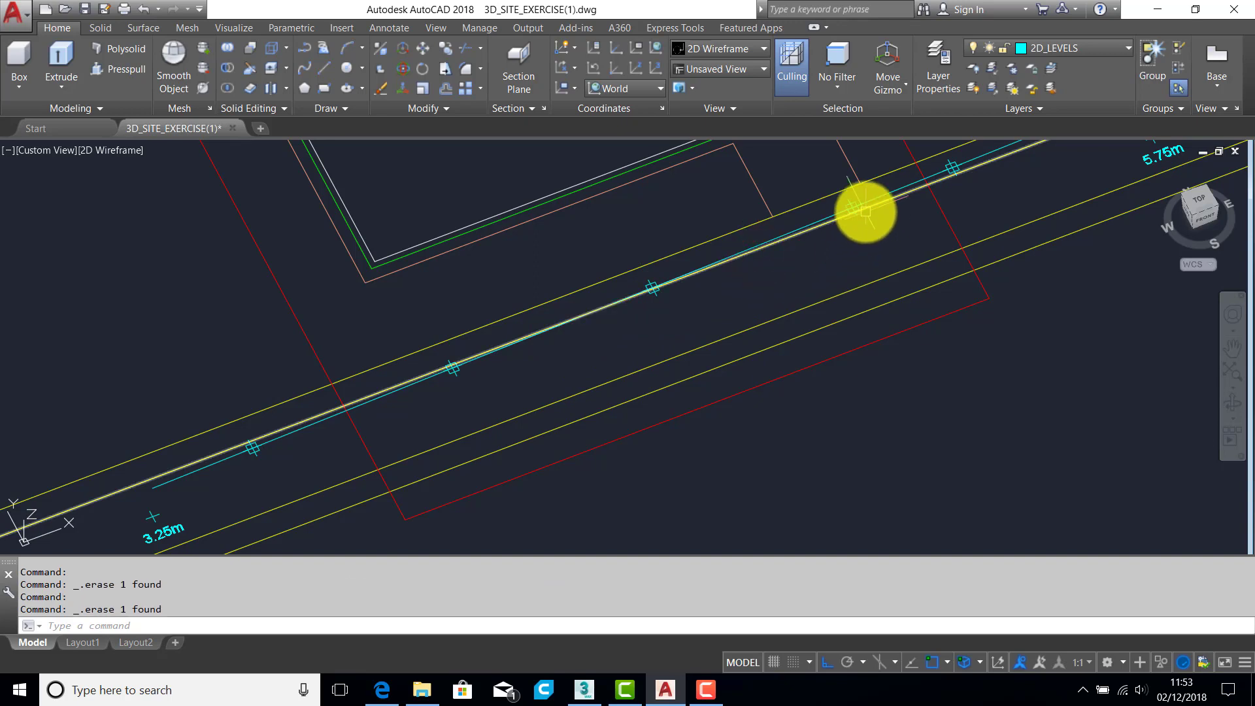
mouse_move(866, 211)
middle_down()
mouse_move(680, 336)
mouse_move(588, 373)
middle_up()
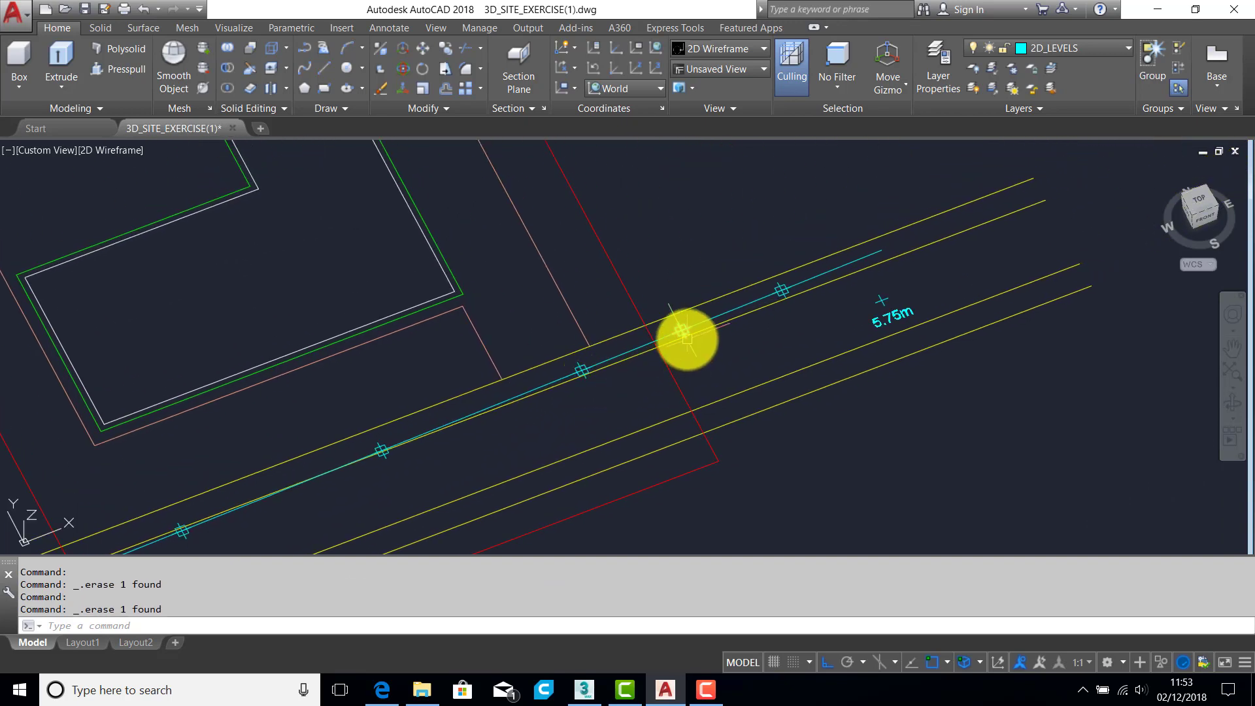
click(686, 338)
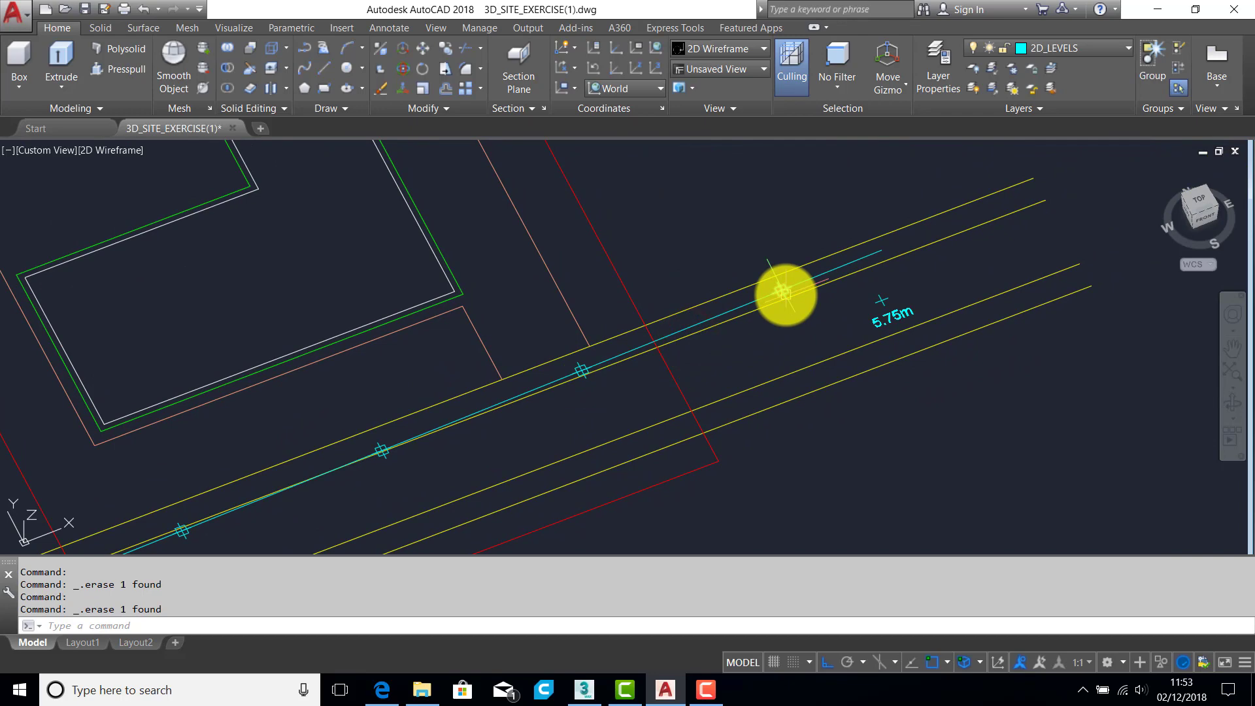
scroll(921, 281, down, 2)
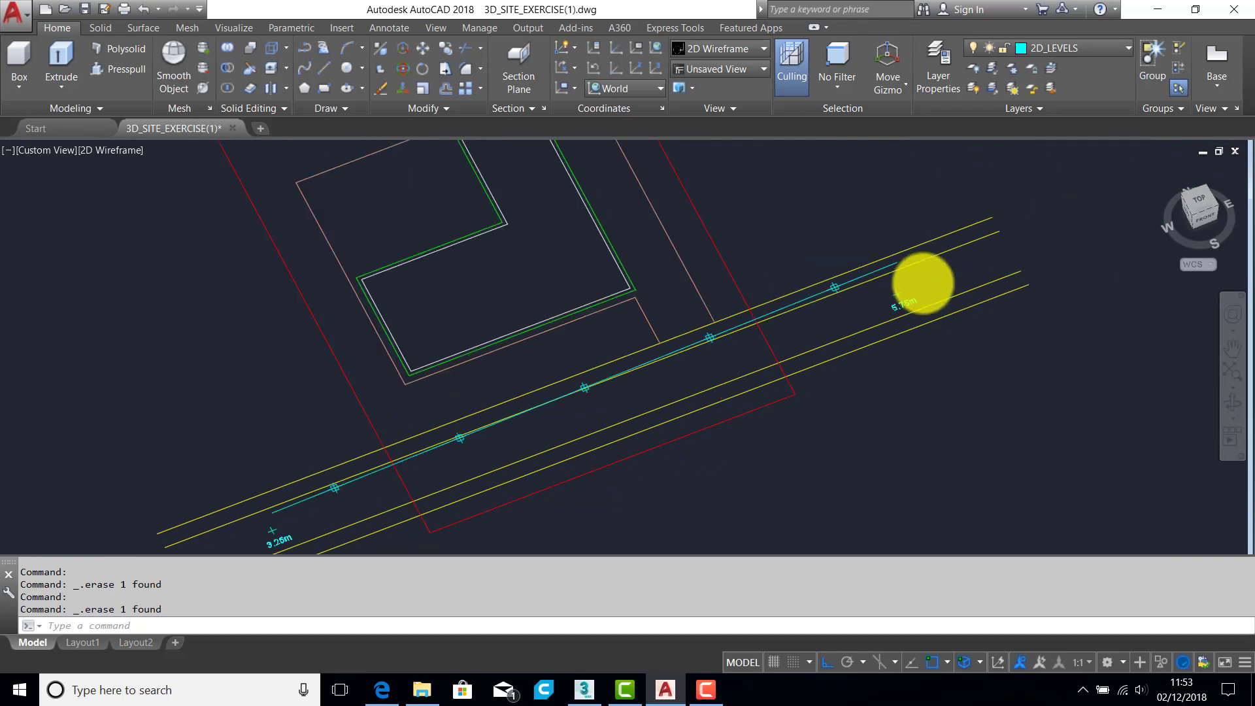
mouse_move(882, 305)
middle_down()
mouse_move(882, 292)
mouse_move(864, 296)
mouse_move(877, 345)
mouse_move(840, 340)
middle_up()
scroll(631, 377, up, 1)
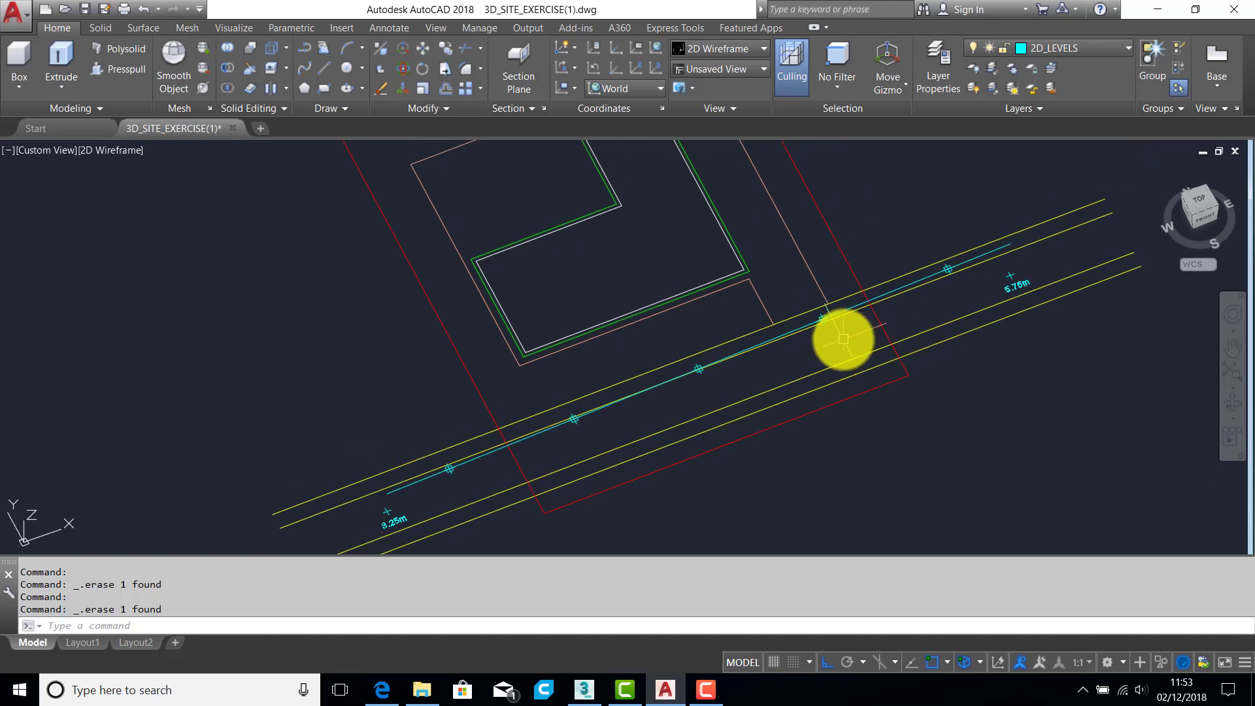
scroll(885, 316, down, 2)
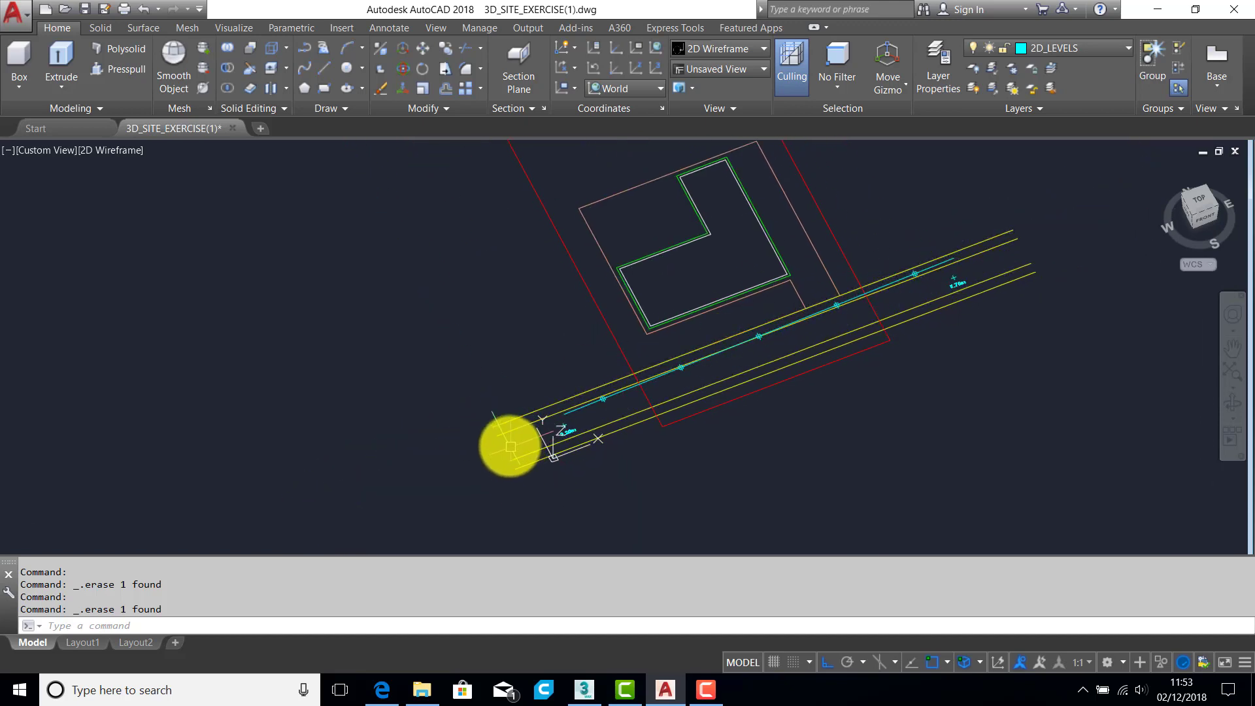
Step: Draw a line across each open end of the road, joining the outer road lines
text(l)
key(Return)
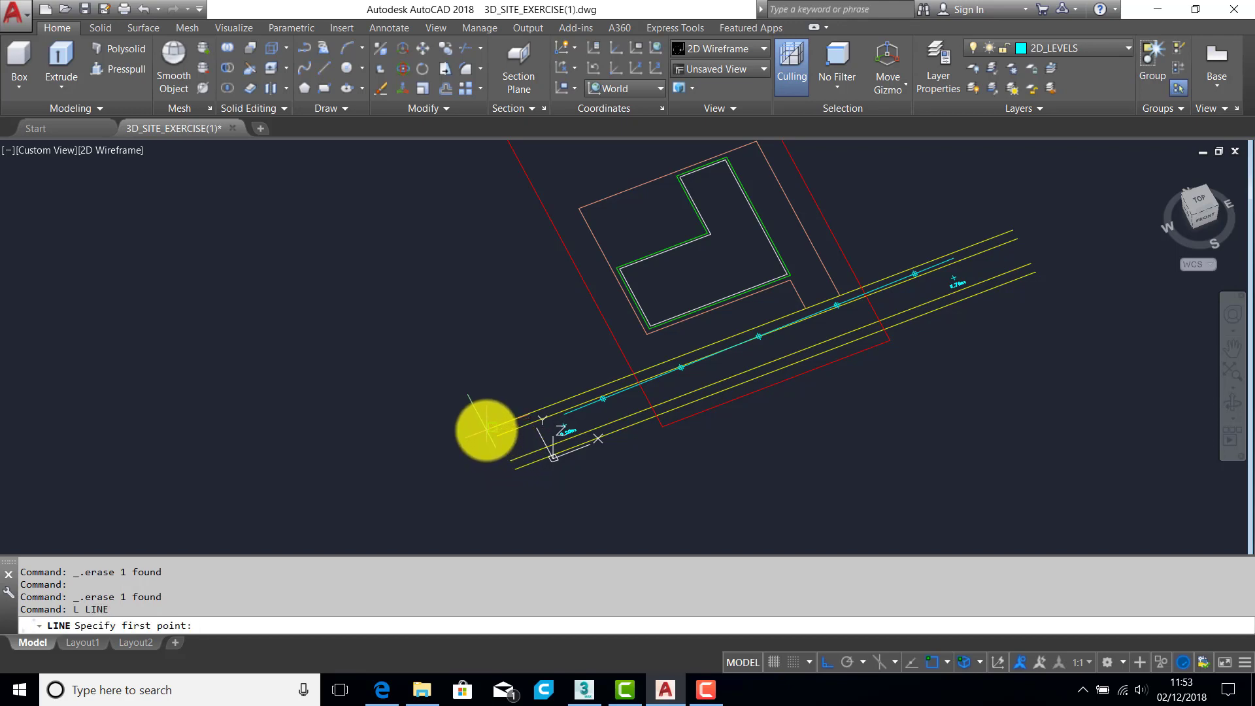
click(486, 430)
click(515, 472)
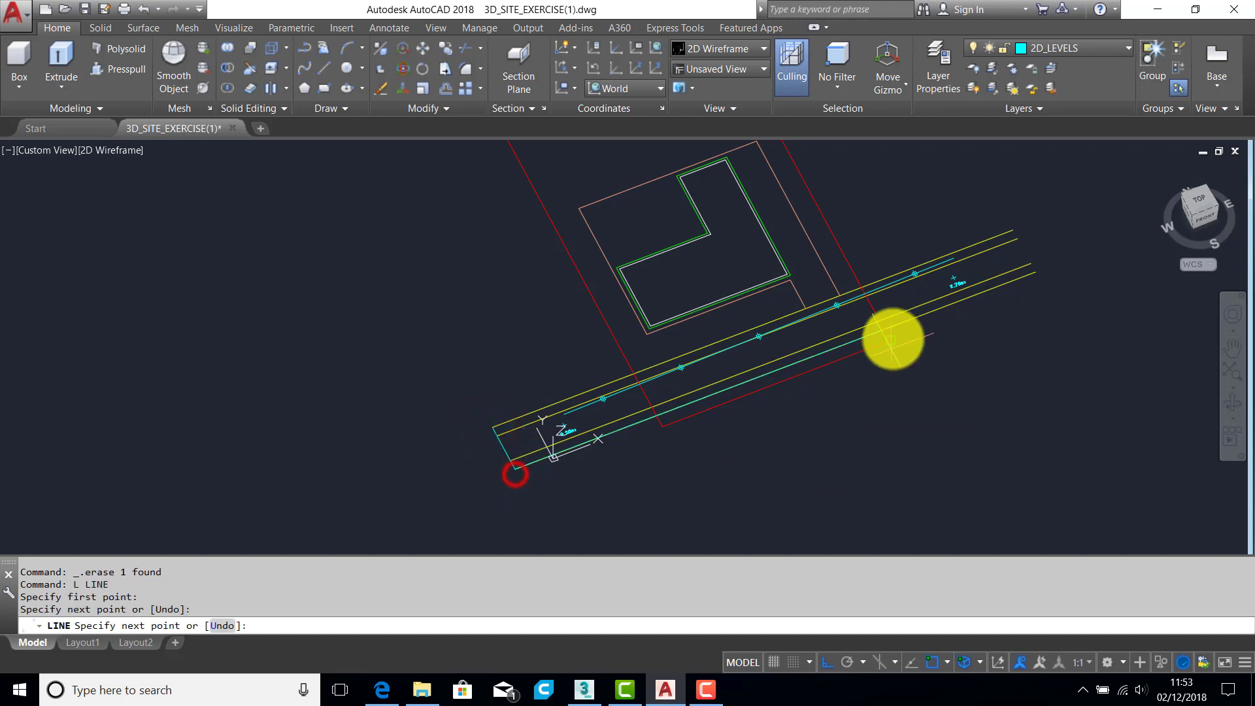
key(Return)
key(Return)
click(1015, 222)
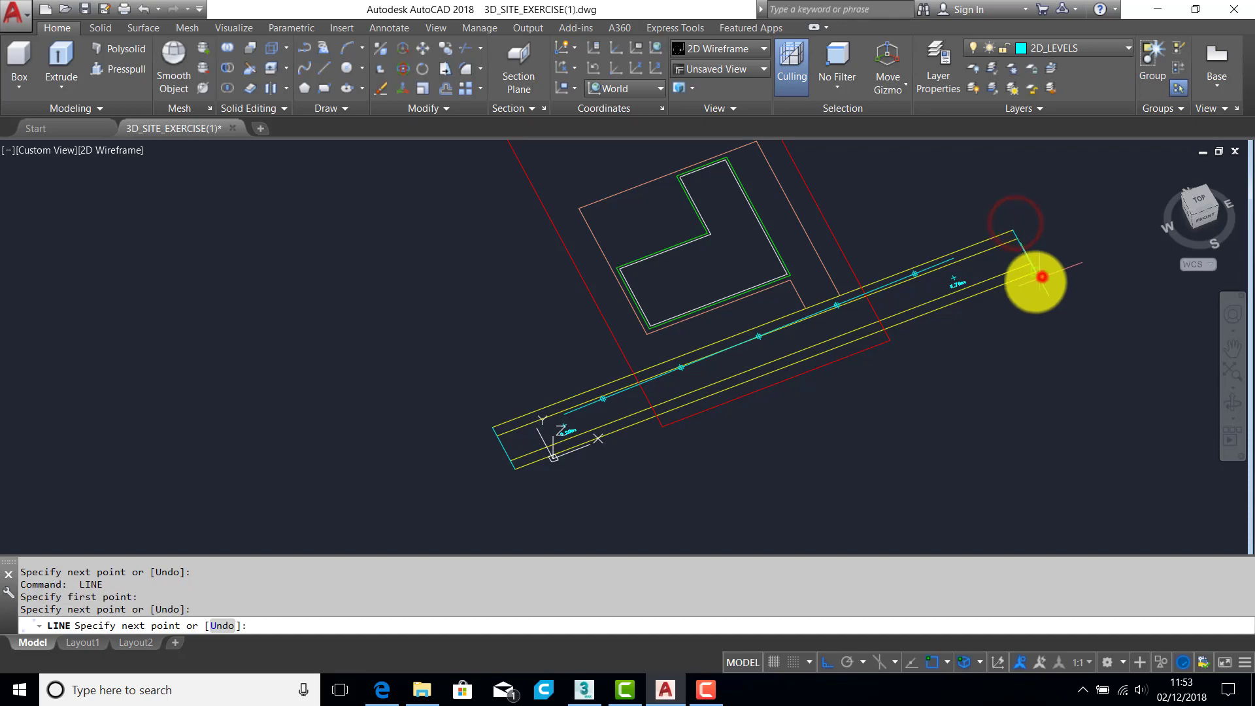
click(1039, 275)
key(Return)
Step: Extend the sloping 3D polyline to the road's end line beyond the 5.75m marker
text(EX)
key(Return)
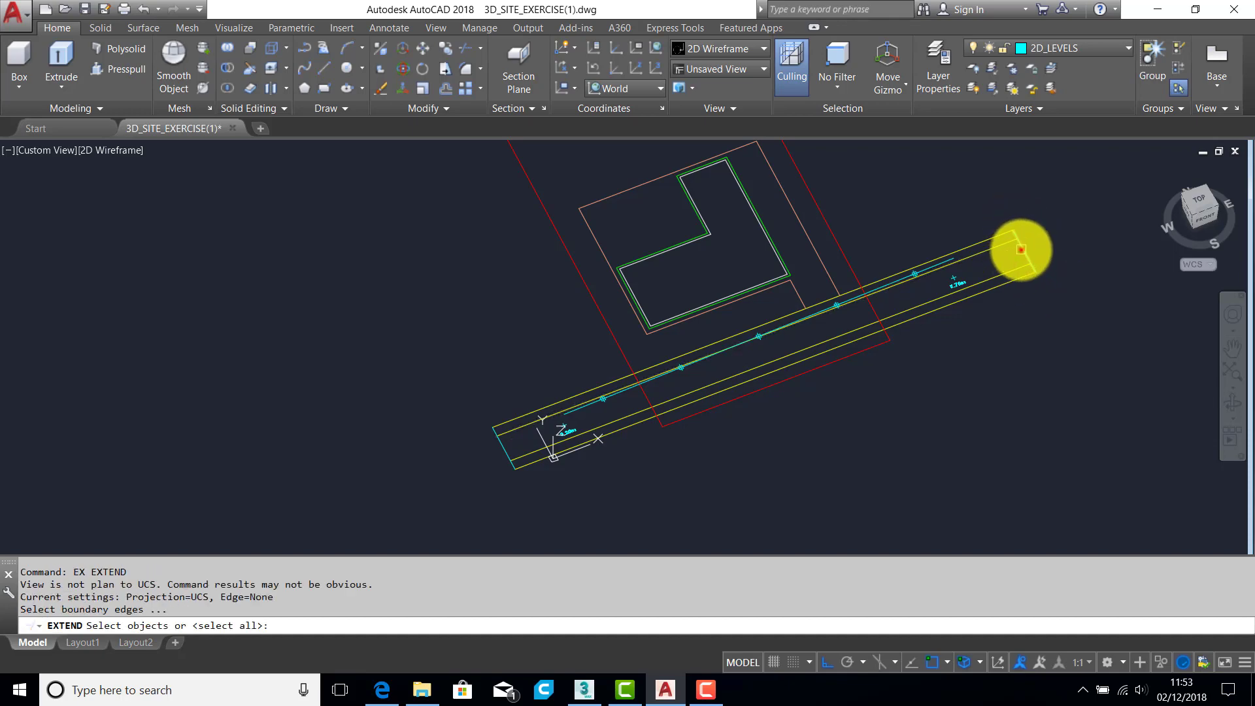
click(1021, 250)
key(Return)
scroll(947, 256, up, 3)
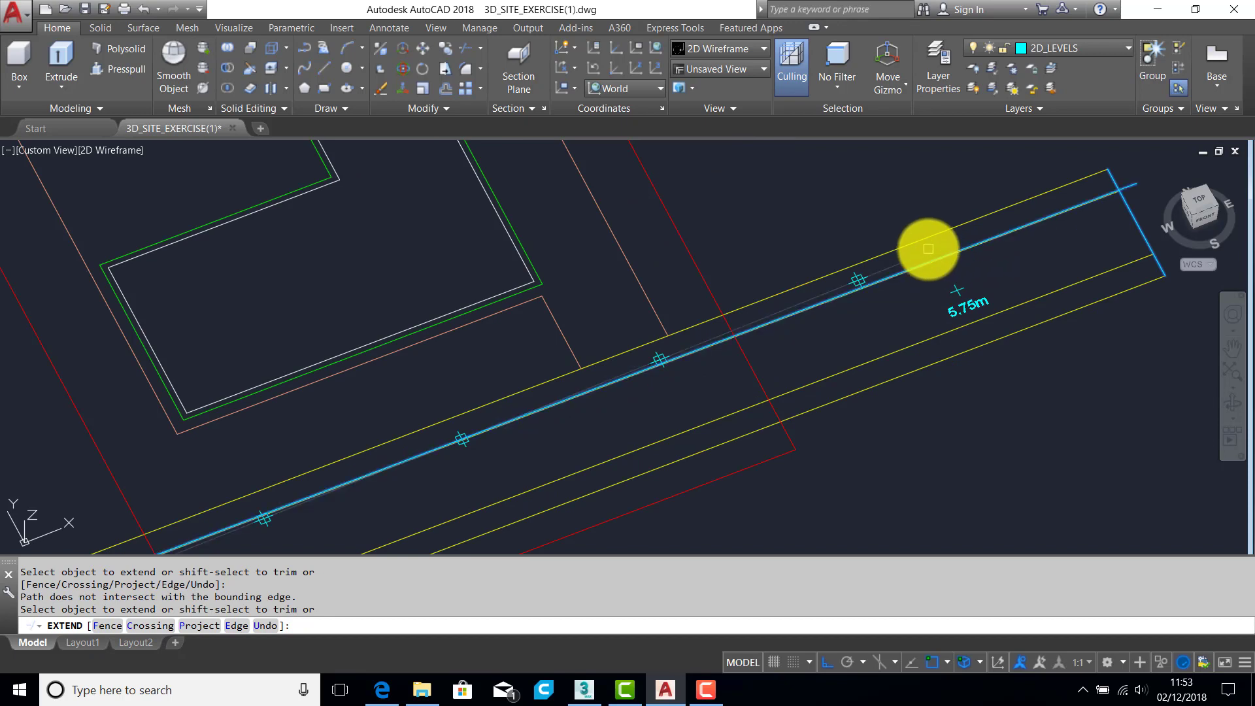
click(932, 249)
scroll(734, 347, down, 4)
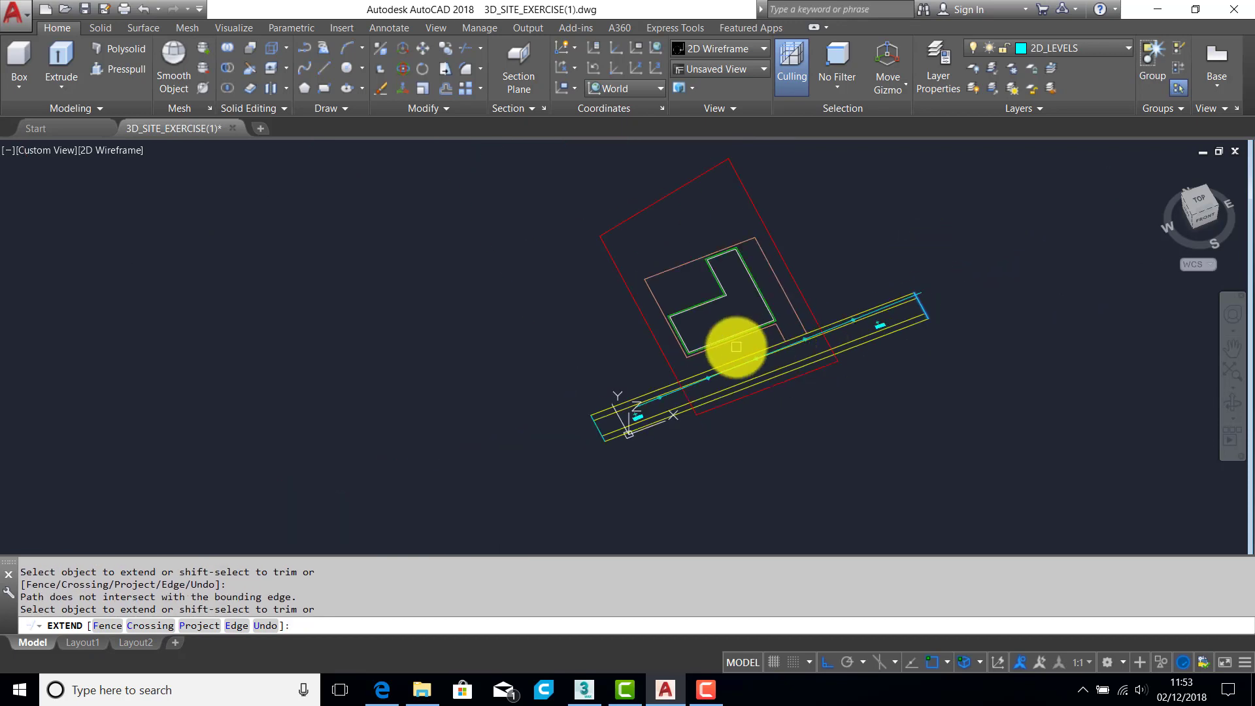
Step: Extend the other end of the 3D polyline to the road's end line beyond the 3.25m marker
click(734, 345)
scroll(726, 338, up, 3)
key(Return)
key(Return)
click(774, 299)
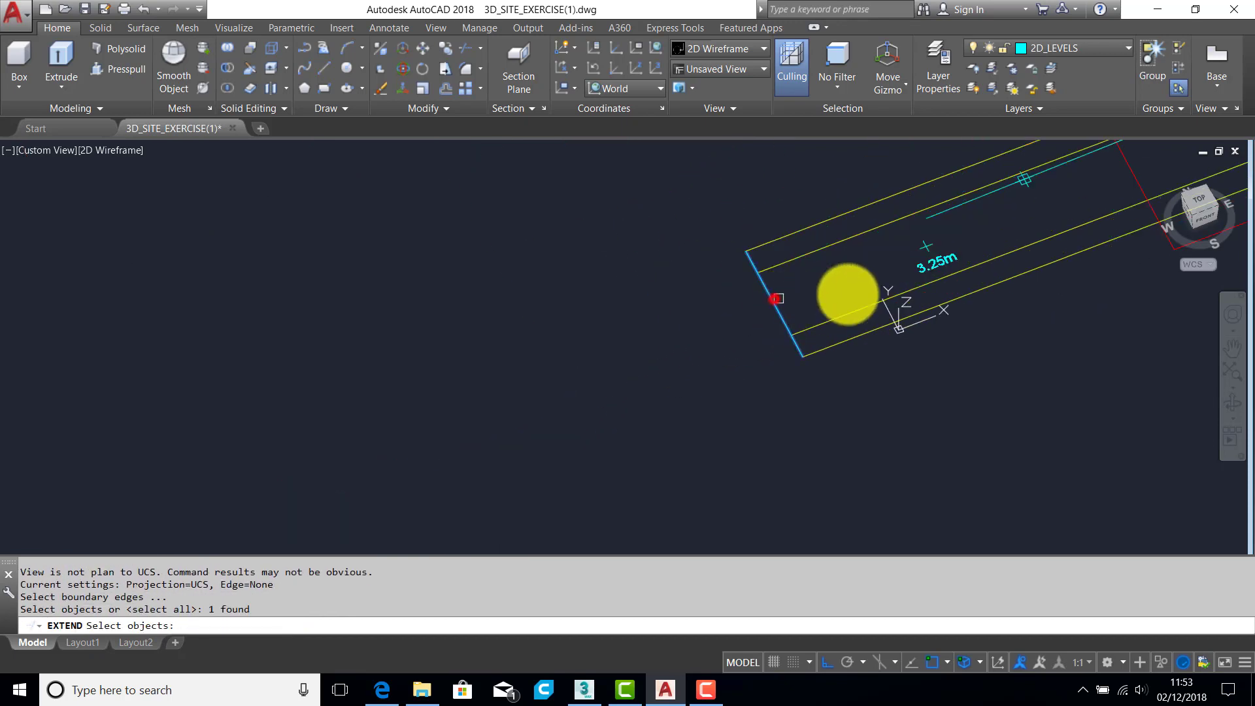
key(Return)
click(932, 215)
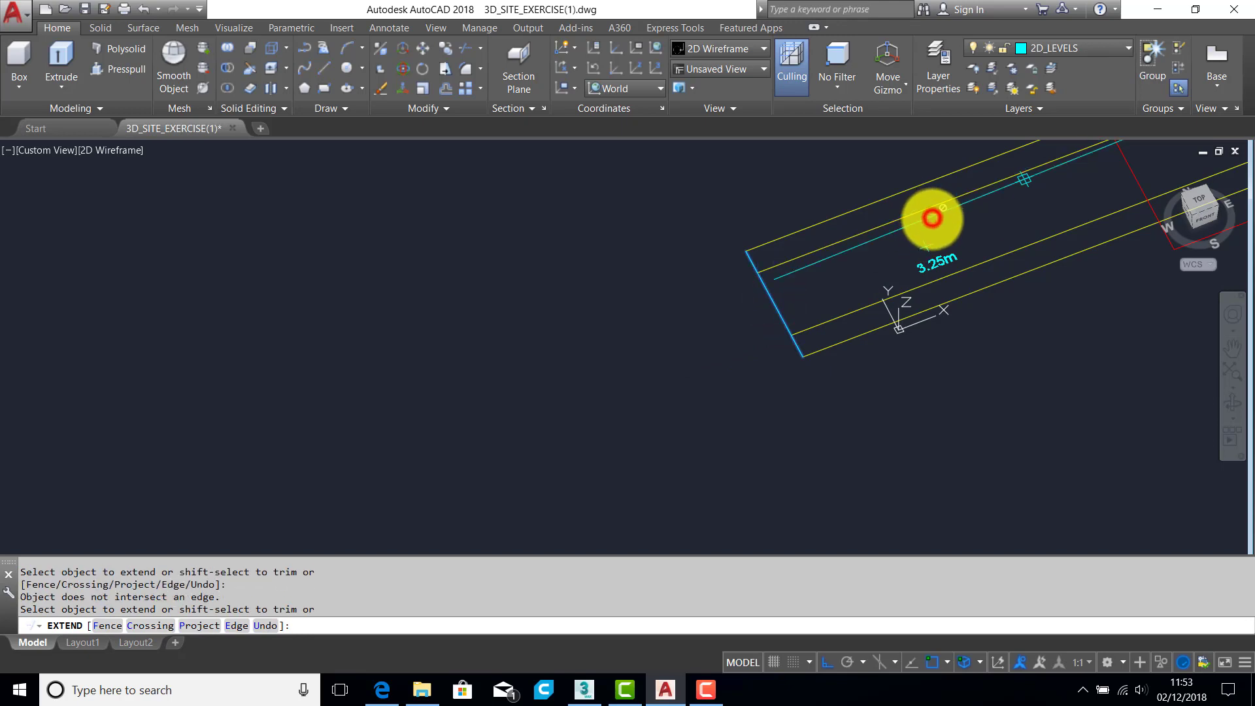
key(Escape)
Step: Draw a flat guide polyline from the 3.25m marker, using a Node snap to the nearest division point on the 3D polyline
shift+middle_drag(902, 272, 746, 331)
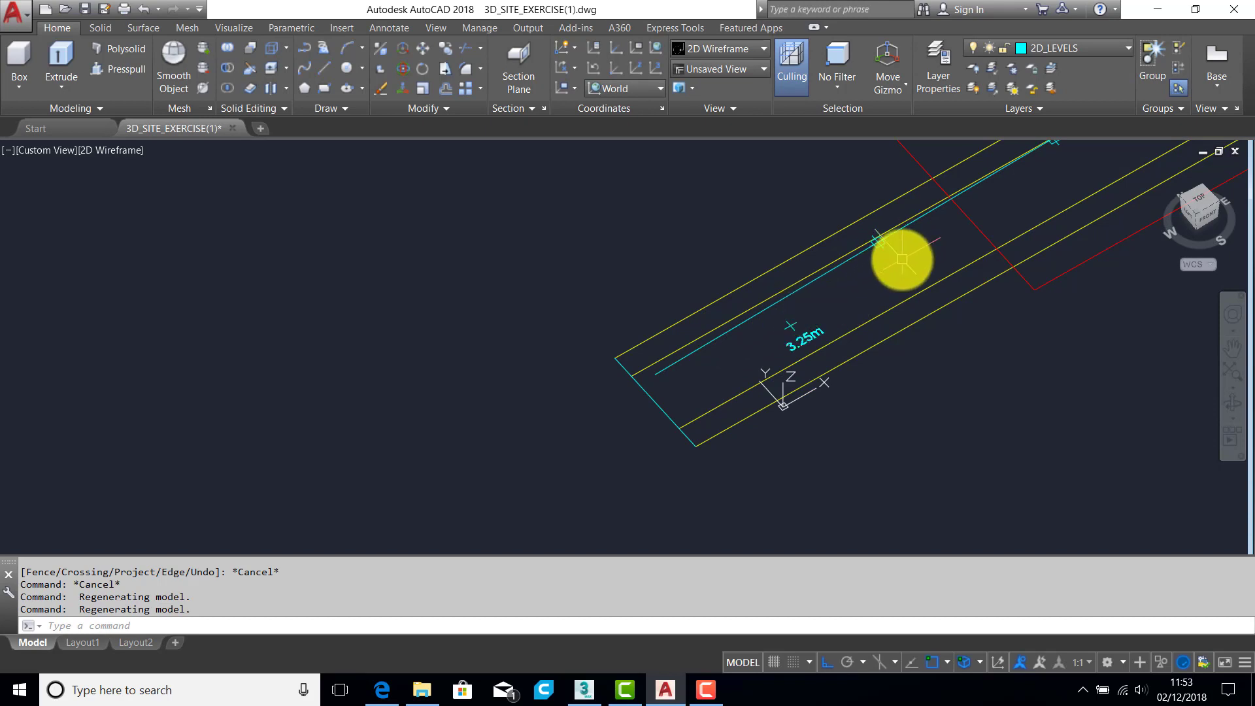
middle_drag(841, 289, 806, 285)
key(Escape)
key(Escape)
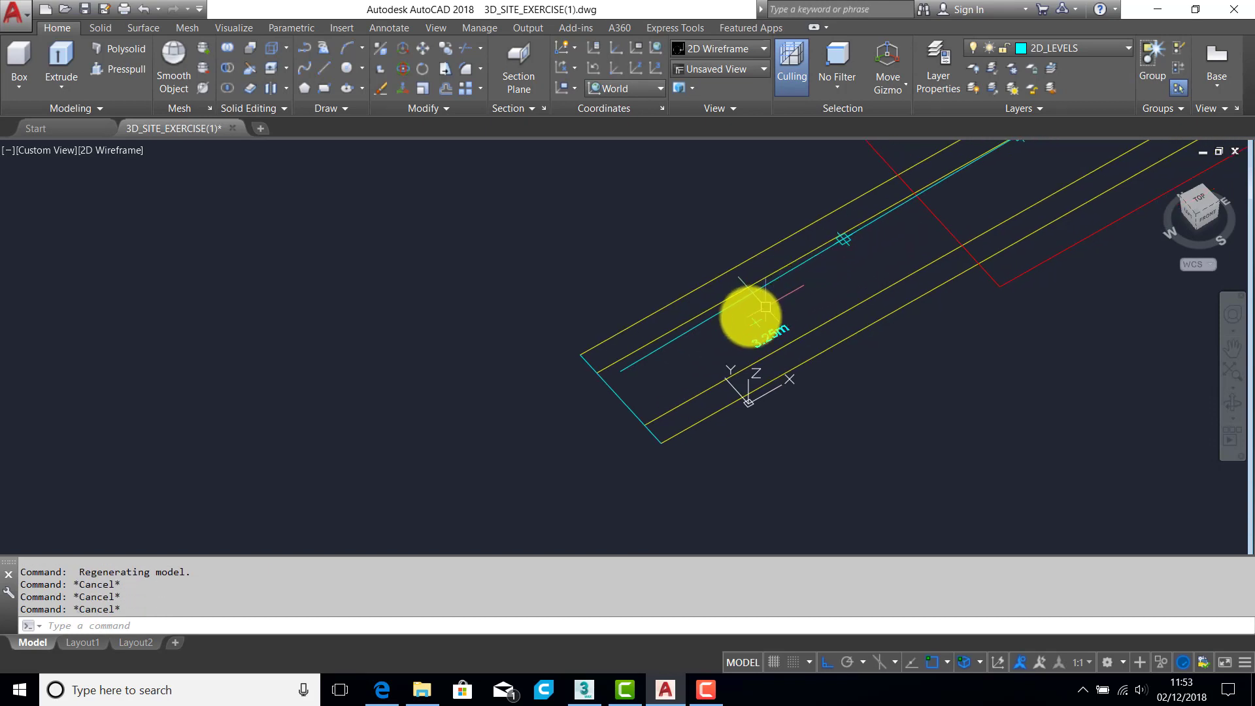
text(pl)
key(Return)
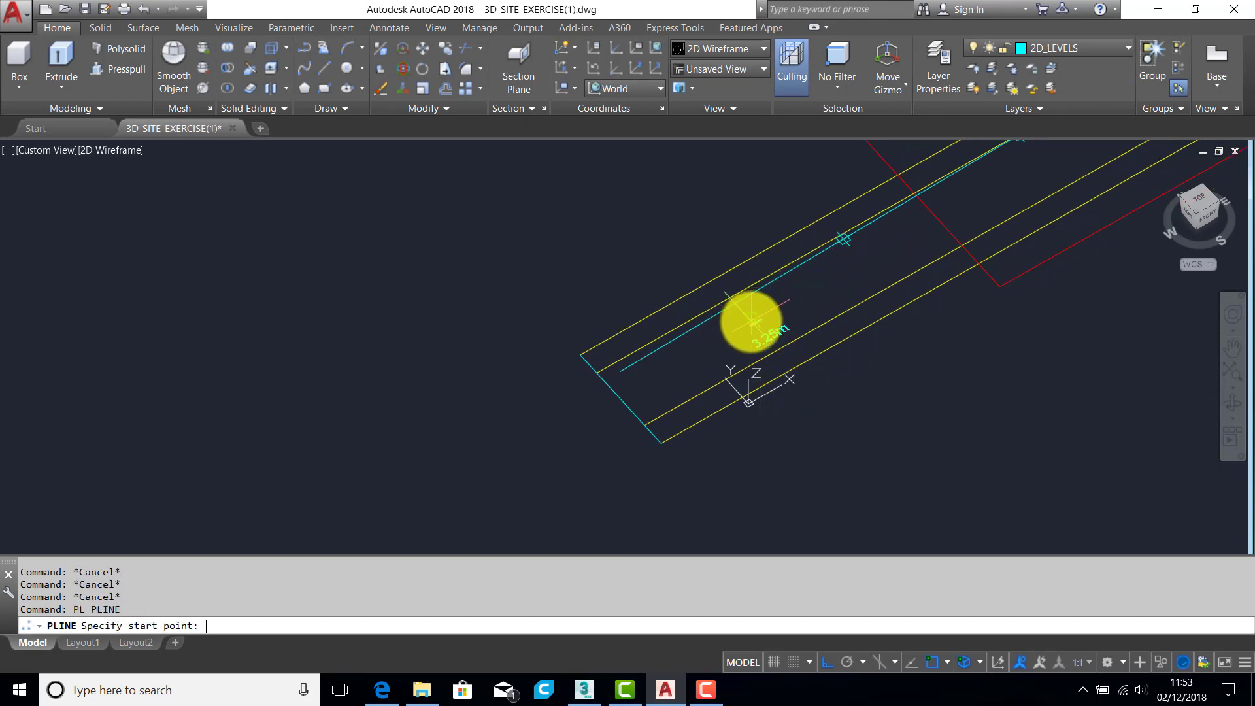
scroll(757, 325, up, 5)
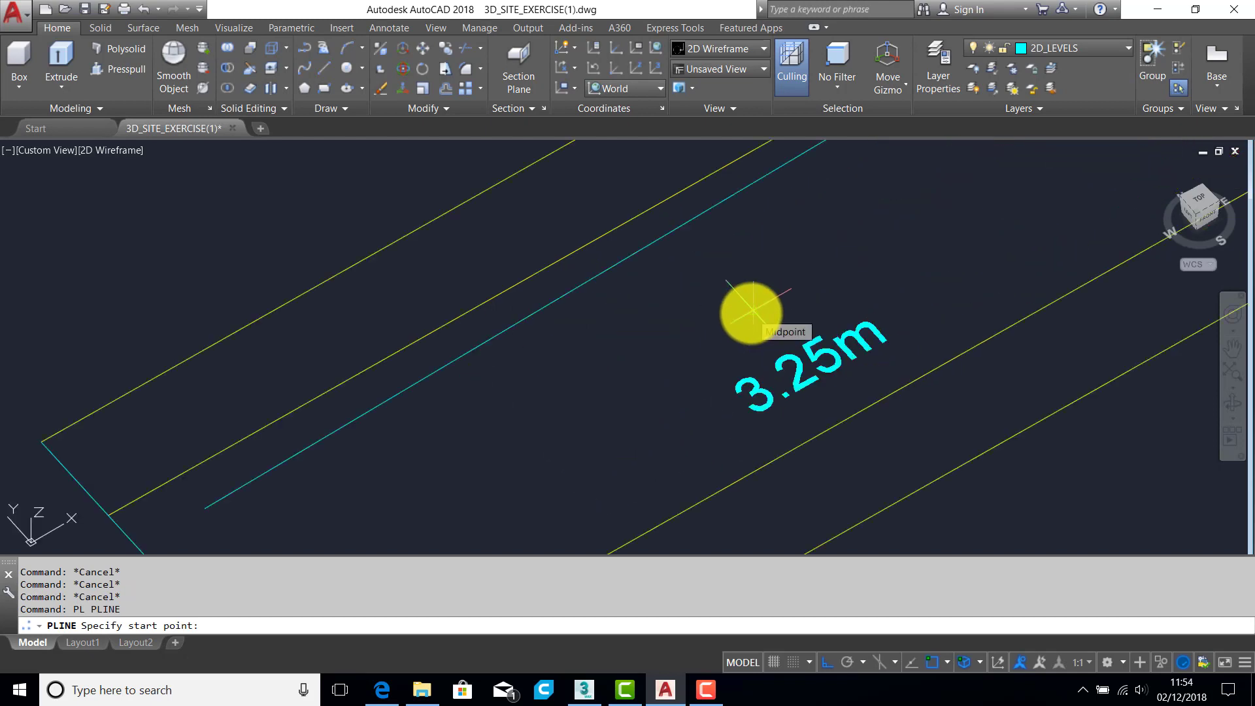
click(751, 314)
scroll(840, 291, down, 4)
scroll(835, 294, up, 1)
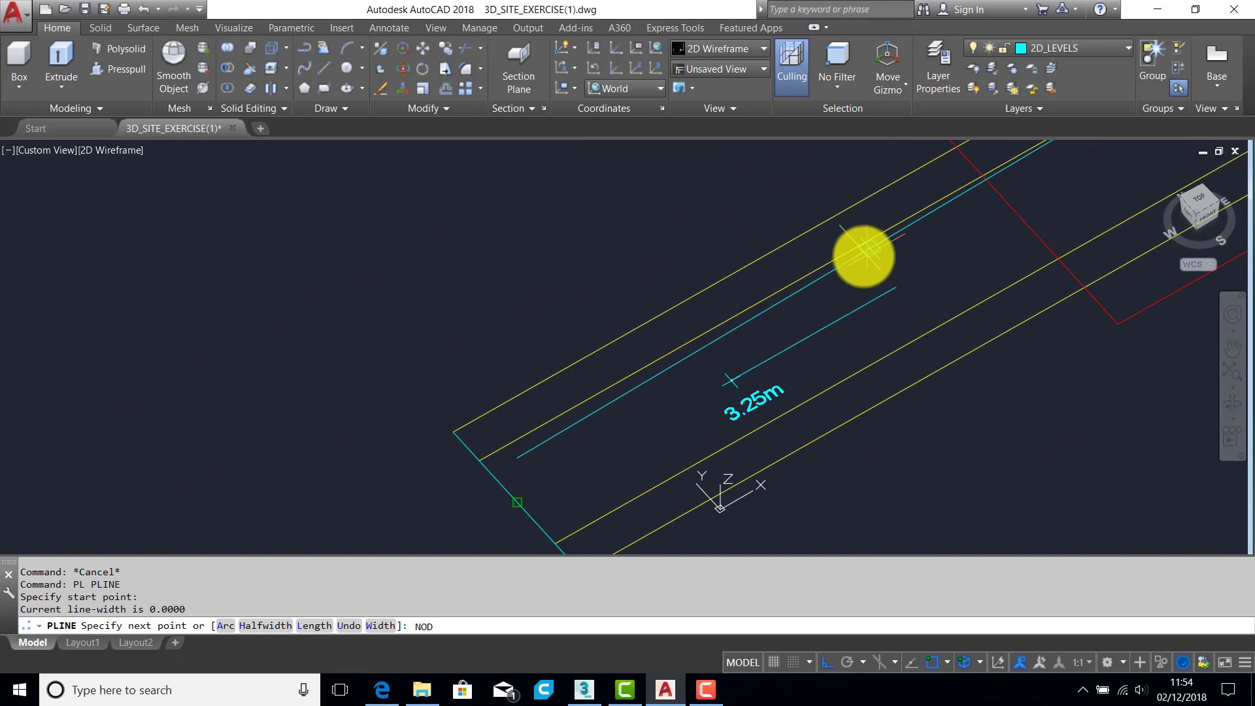
click(863, 259)
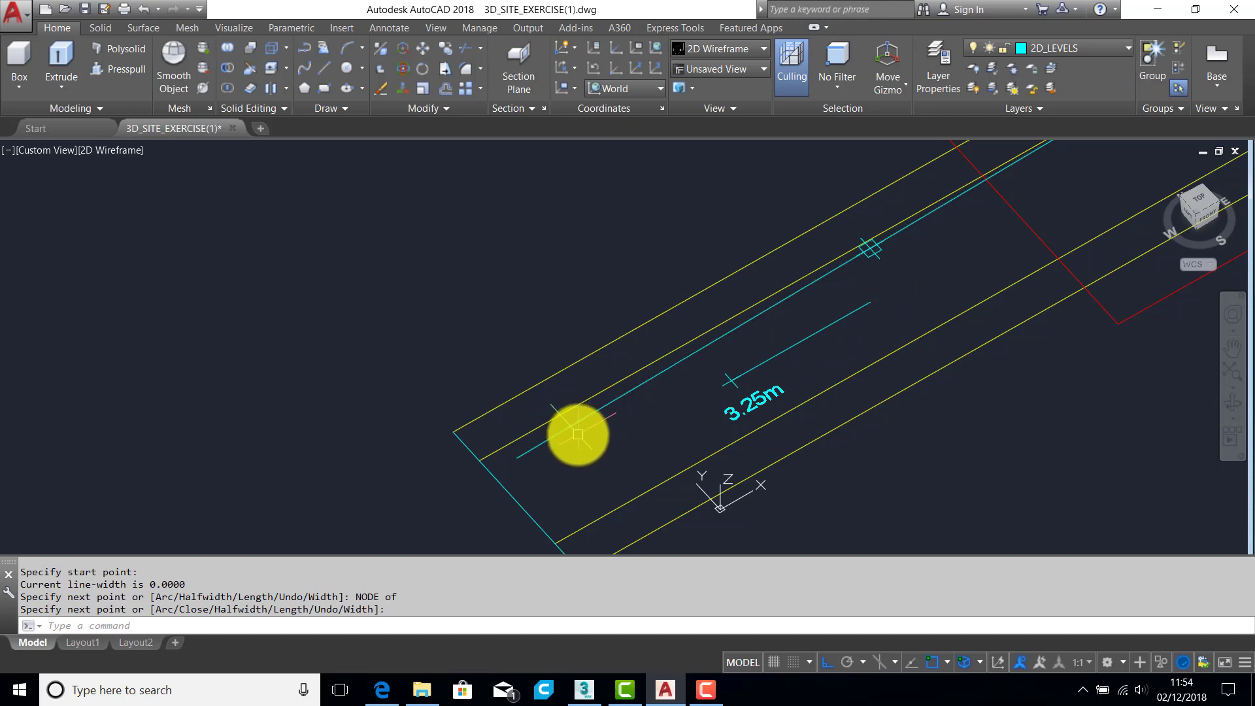
key(Escape)
key(Escape)
key(Escape)
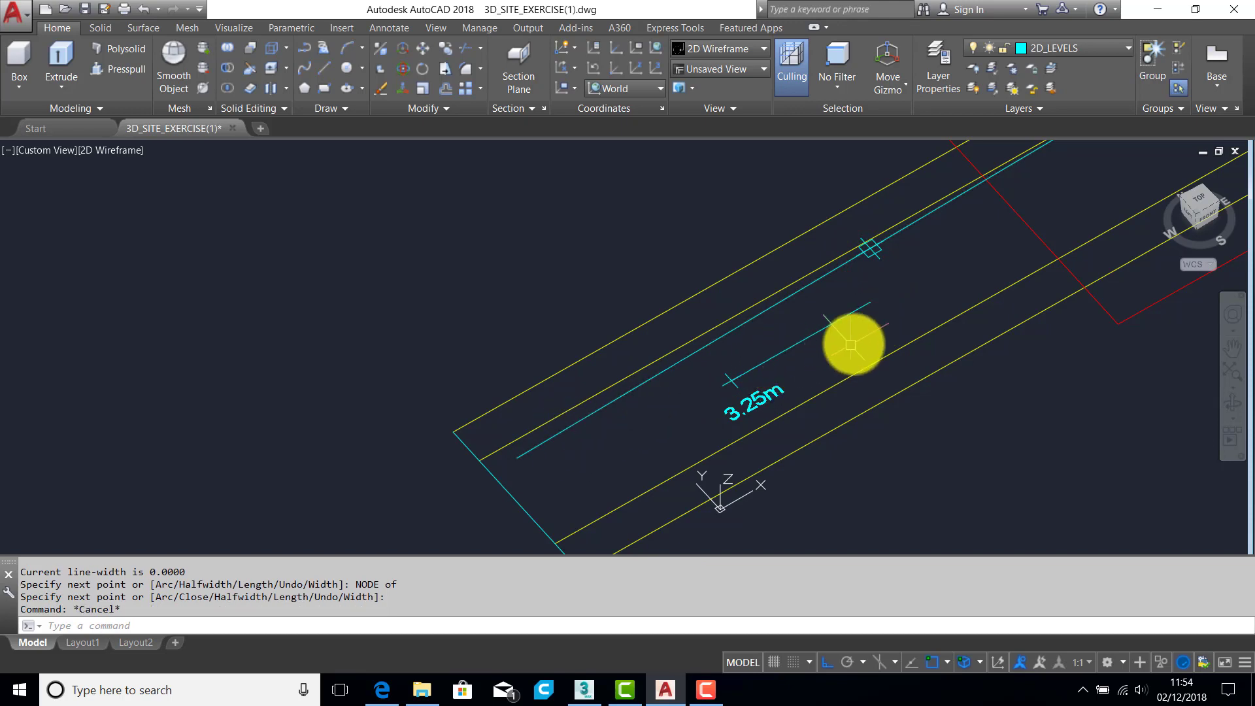
Step: Move the guide polyline by its far end onto the 3.25m marker so it points towards the road's near end
key(Return)
click(868, 306)
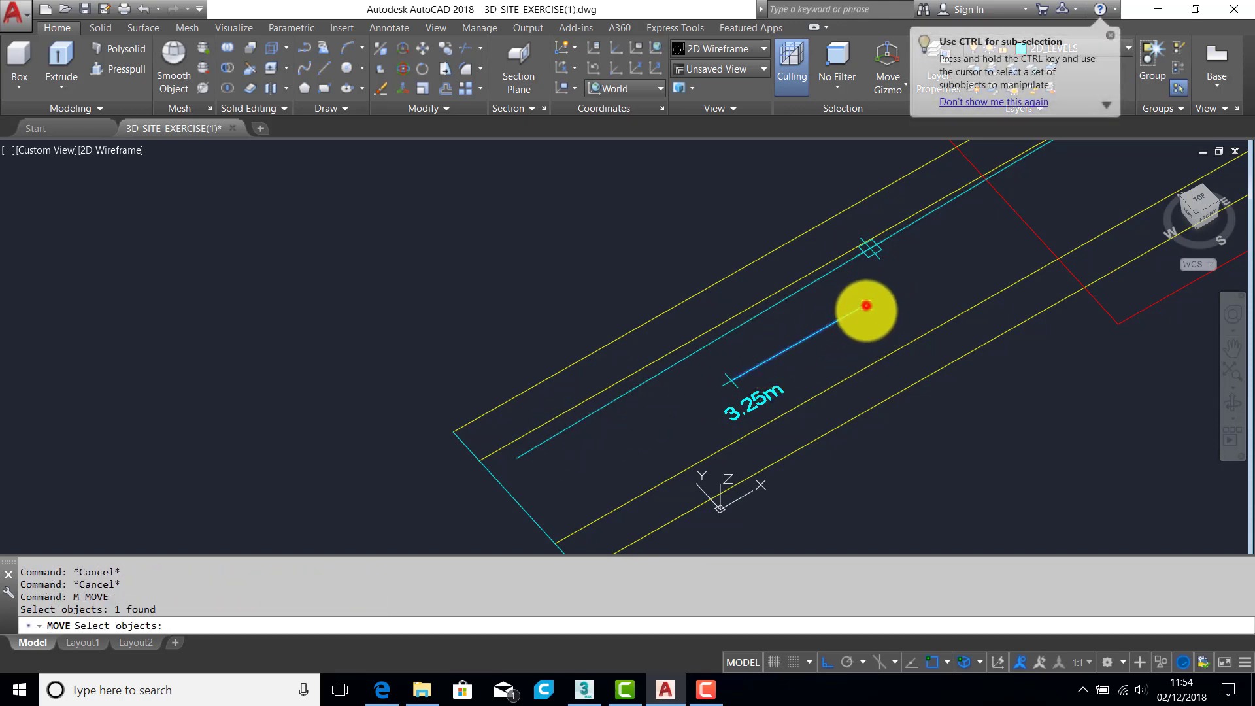
key(Return)
click(877, 305)
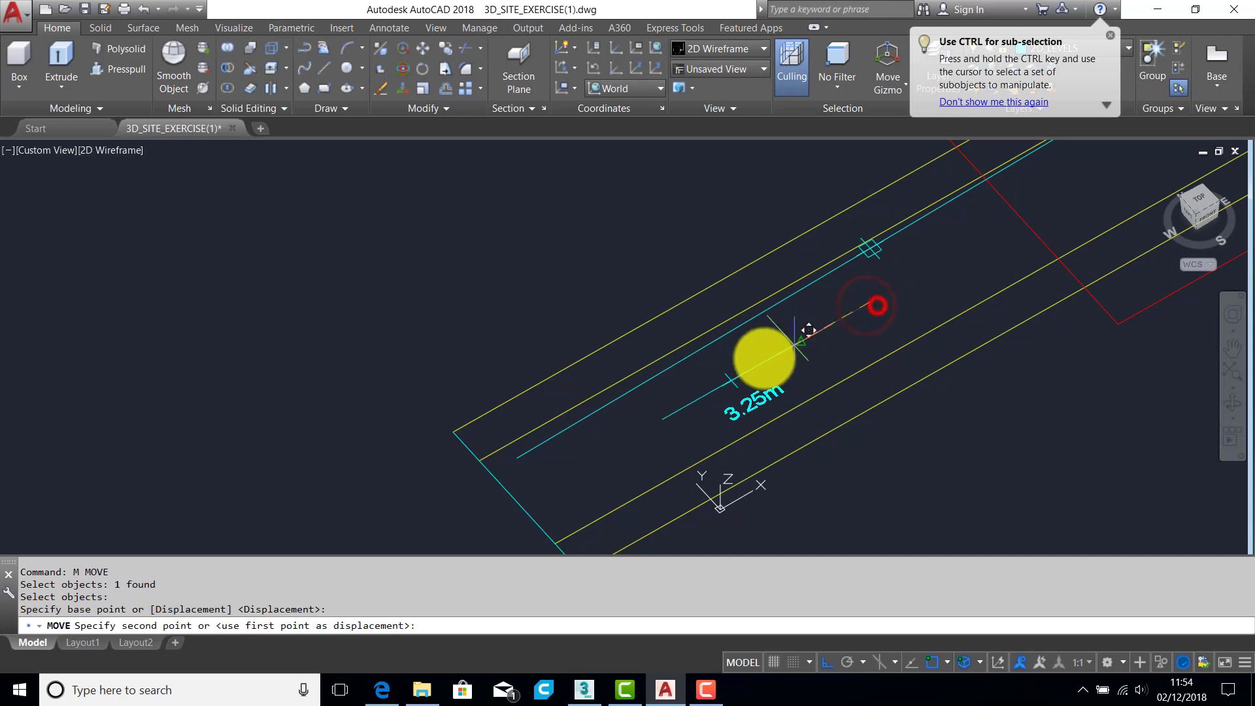
click(732, 382)
key(Return)
Step: Draw a line from the guide polyline's free end perpendicular to the outer road line nearest the building
scroll(594, 453, up, 2)
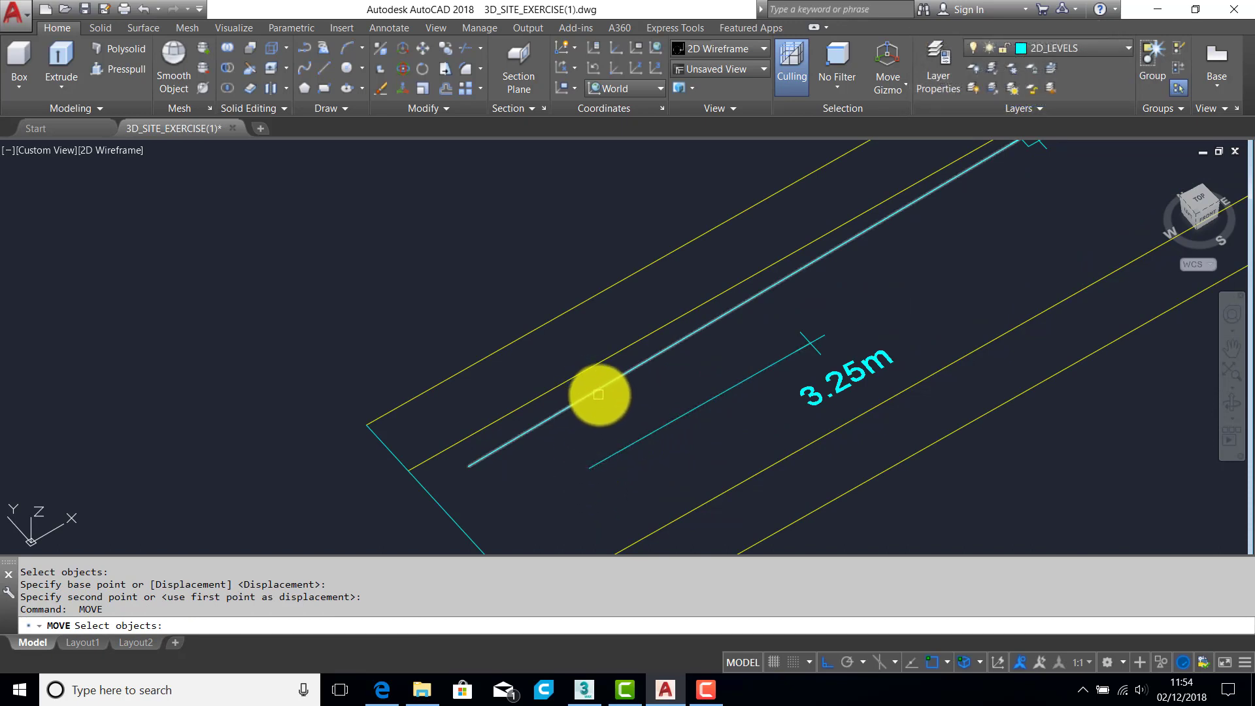
shift+middle_drag(598, 395, 637, 356)
scroll(570, 362, up, 2)
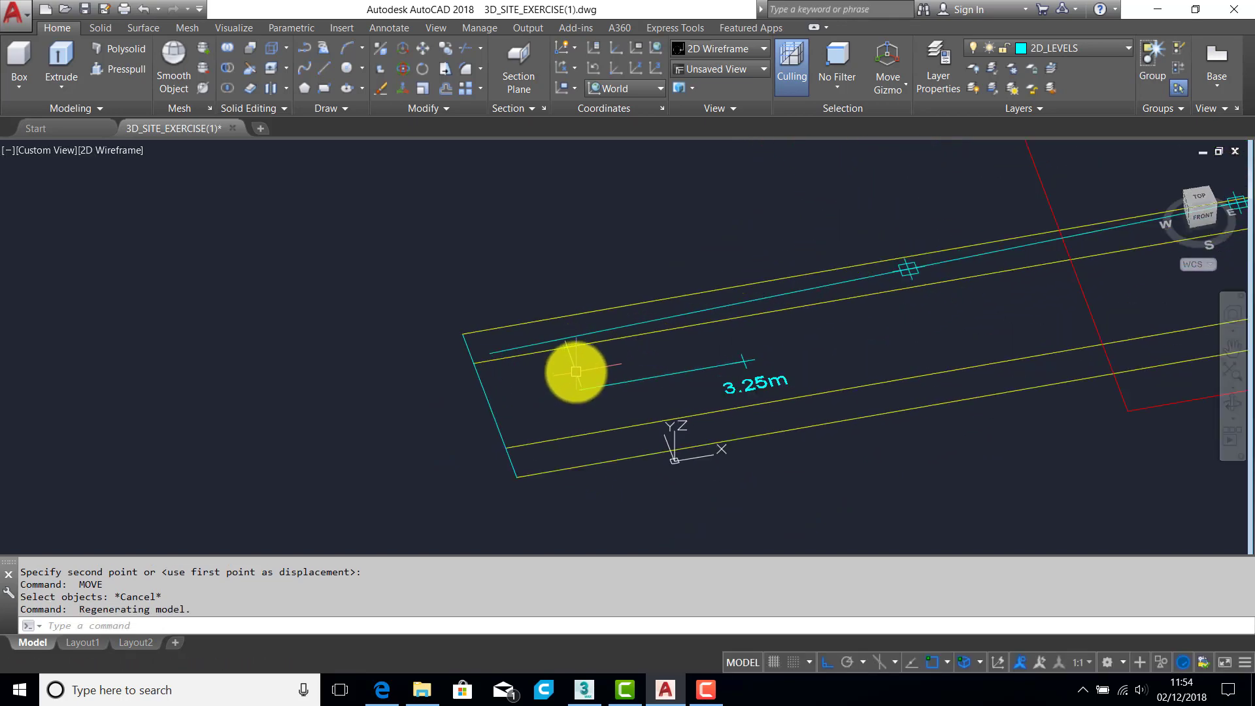
text(L)
key(Return)
click(591, 392)
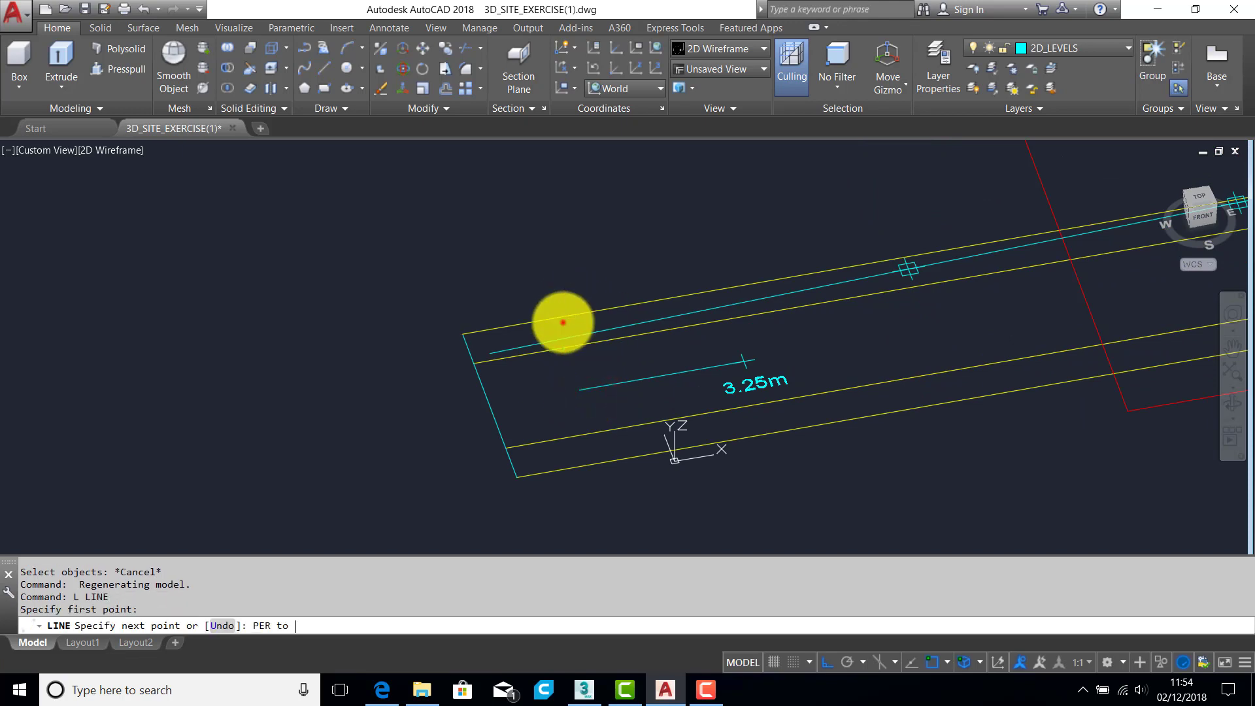
click(563, 322)
Step: Trim the sloping 3D polyline at the perpendicular line, removing the part towards the road's near end
click(568, 365)
key(Return)
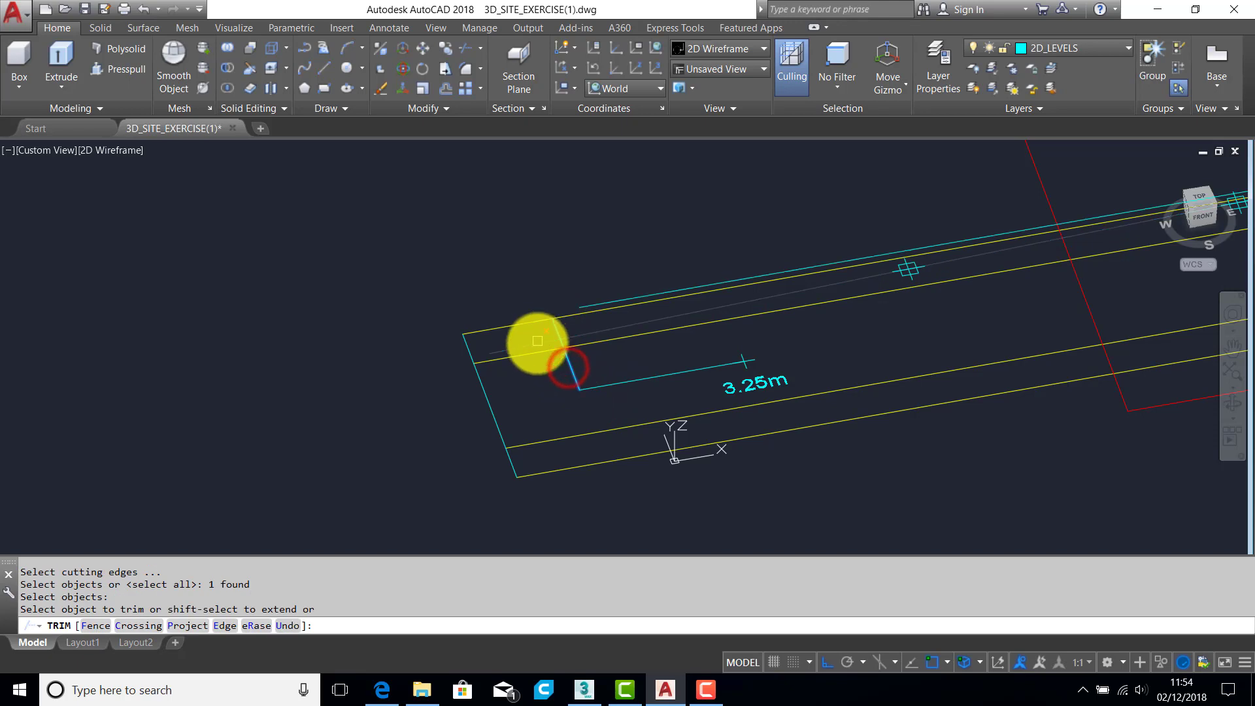
click(536, 343)
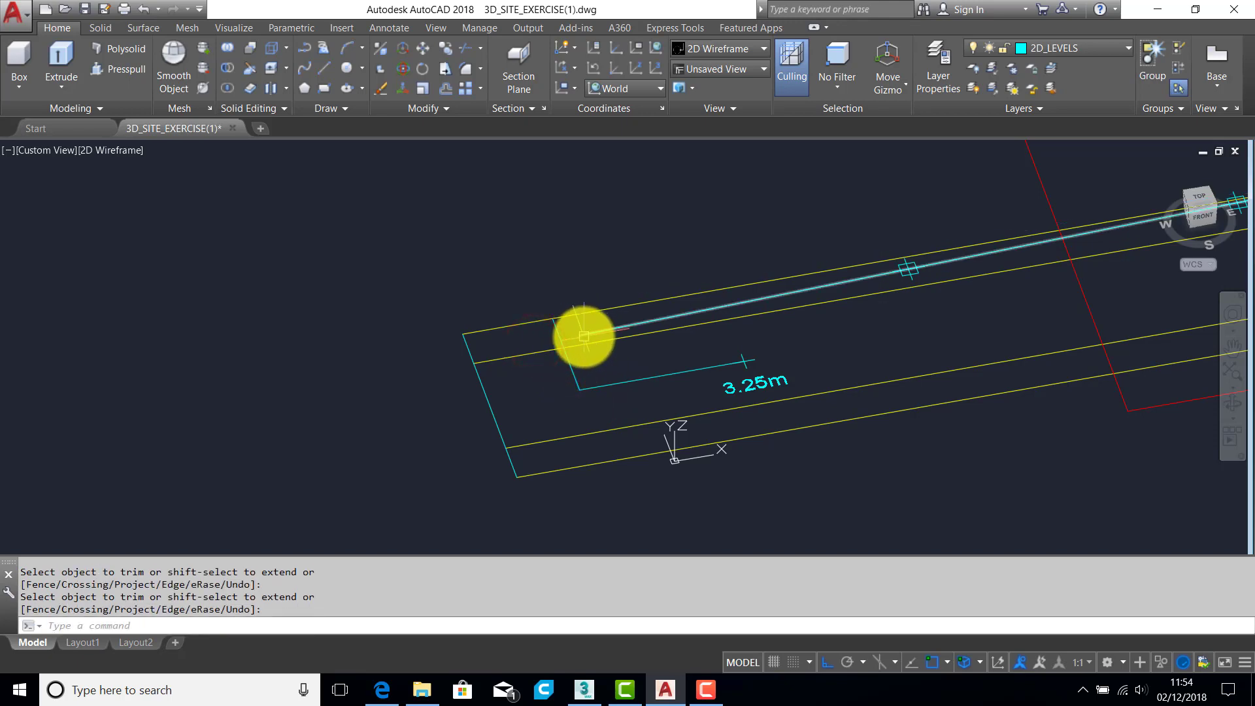
key(Return)
Step: Copy the first division point, based on its node, to the trimmed end of the 3D polyline
text(cp)
key(Return)
click(911, 276)
right_click(906, 270)
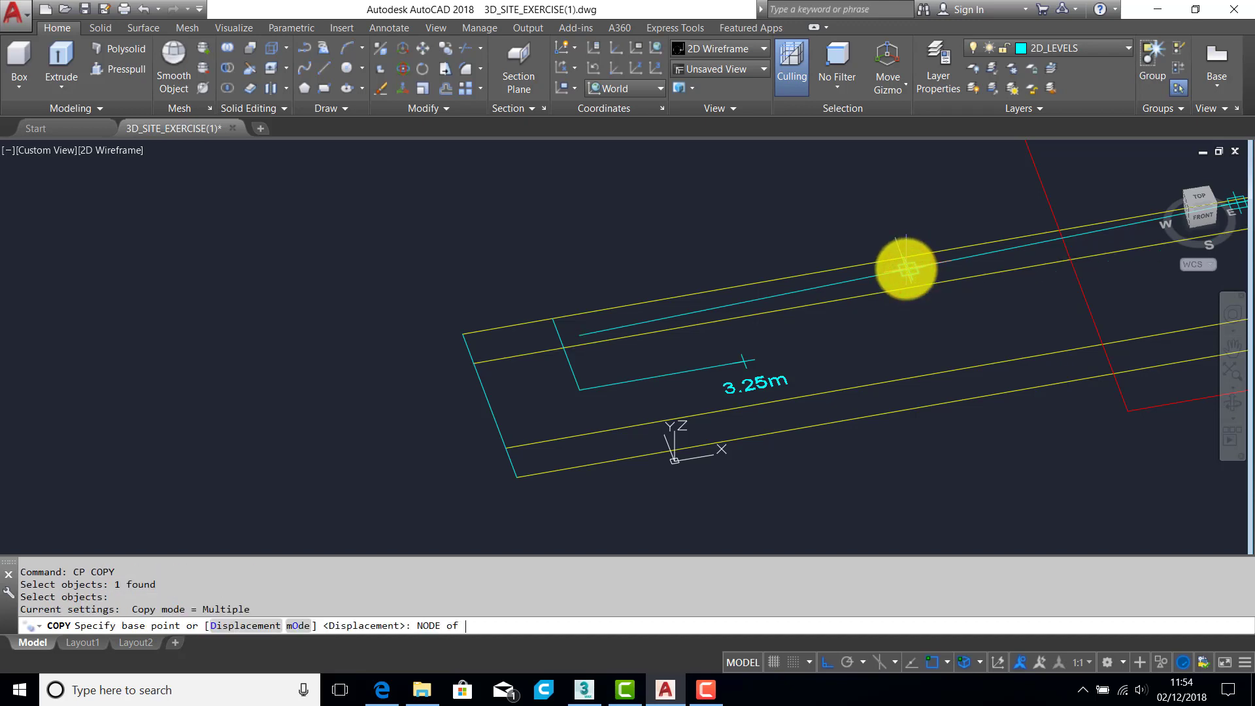
click(905, 269)
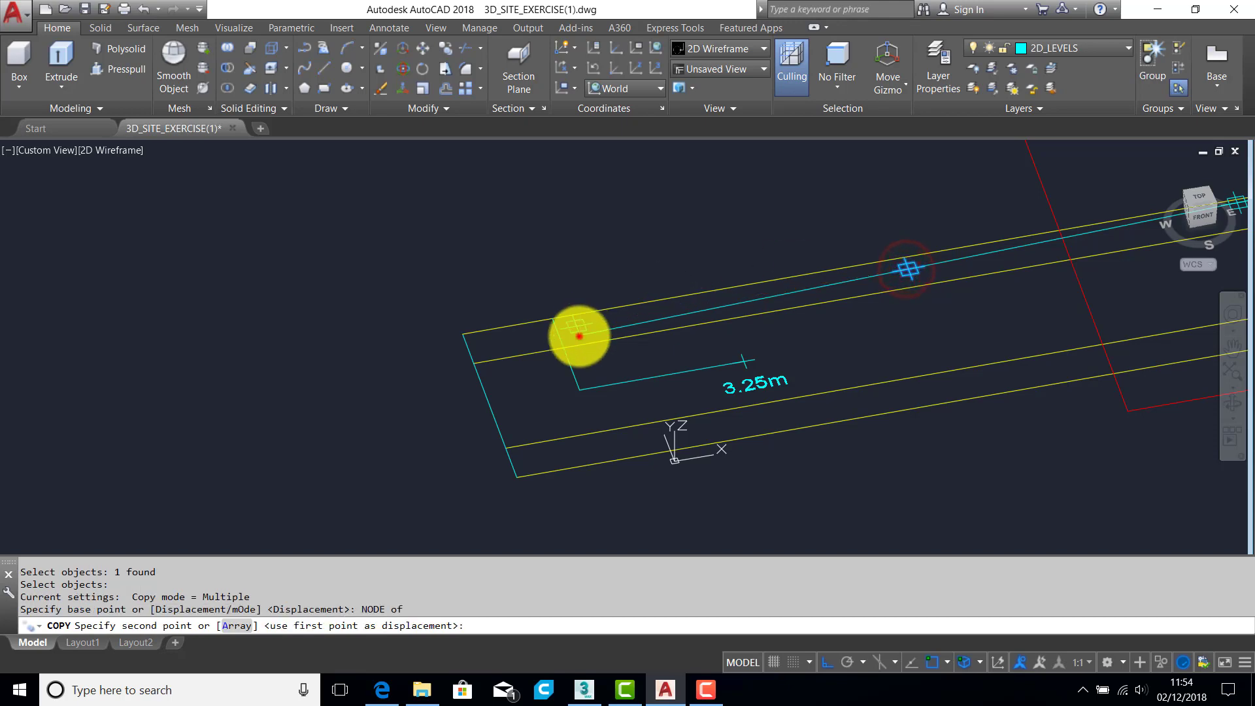
click(579, 336)
key(Return)
Step: Extend the trimmed 3D polyline back out to the road's end line beyond the 3.25m marker
text(ex)
key(Return)
click(492, 401)
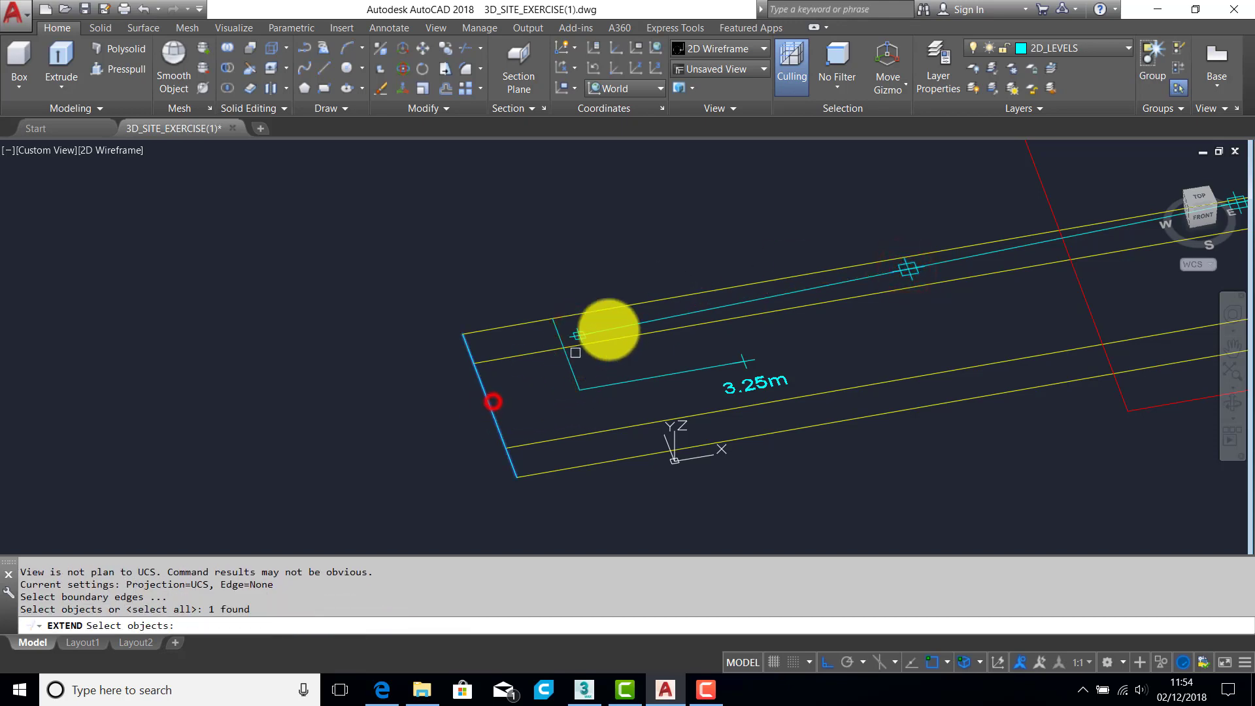
key(Return)
click(605, 328)
key(Escape)
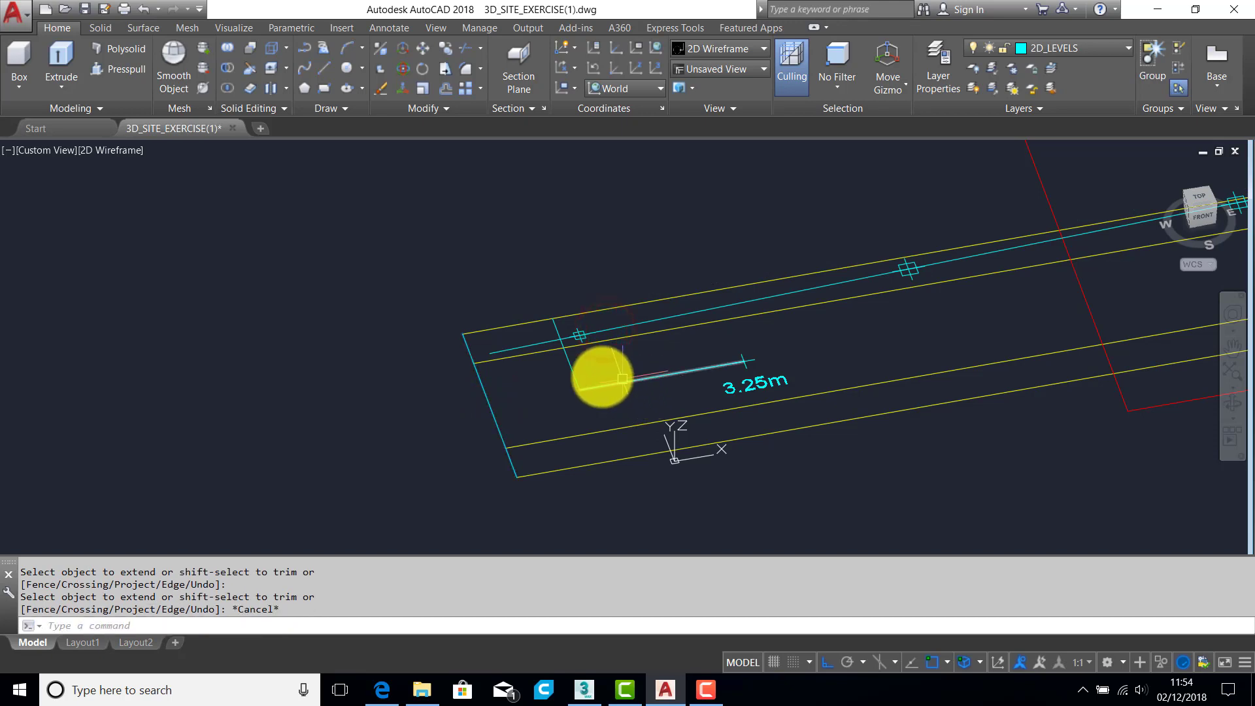
Step: Erase the perpendicular construction line beside the 3.25m marker
text(E)
key(Return)
click(571, 373)
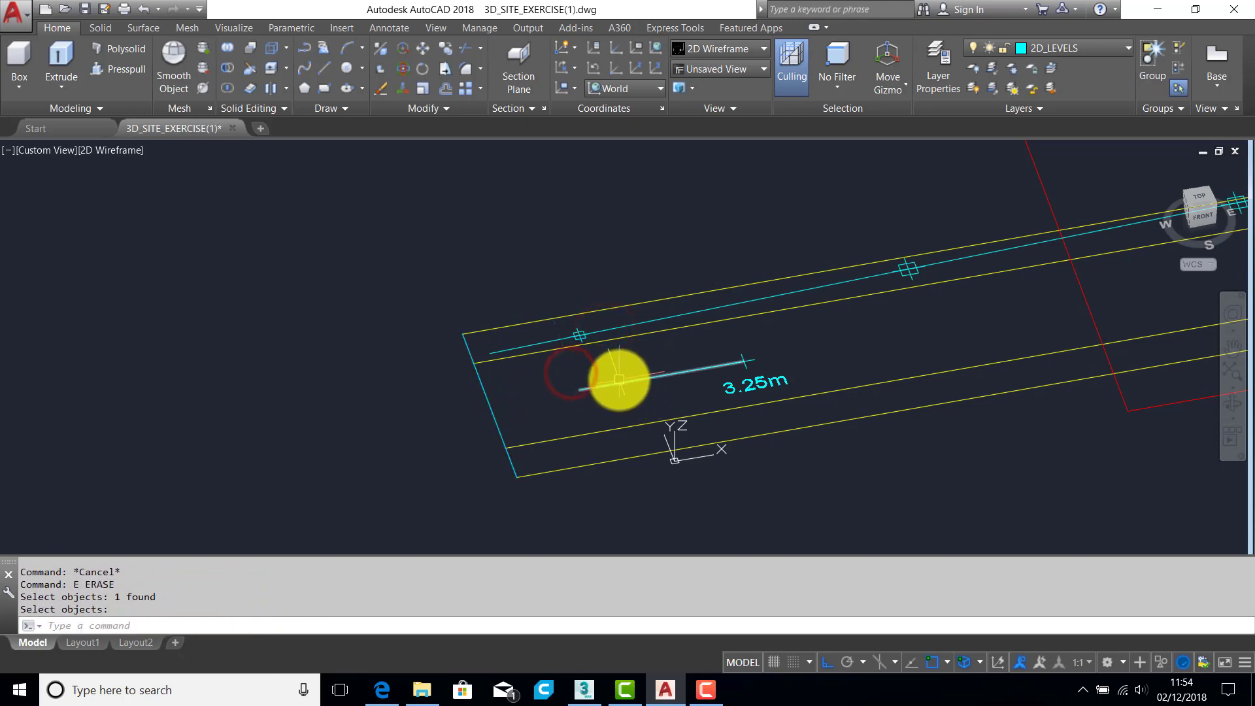
Step: Try erasing the guide polyline at the 3.25m marker and undo that erasure
right_click(619, 385)
scroll(618, 384, down, 2)
middle_drag(759, 364, 455, 384)
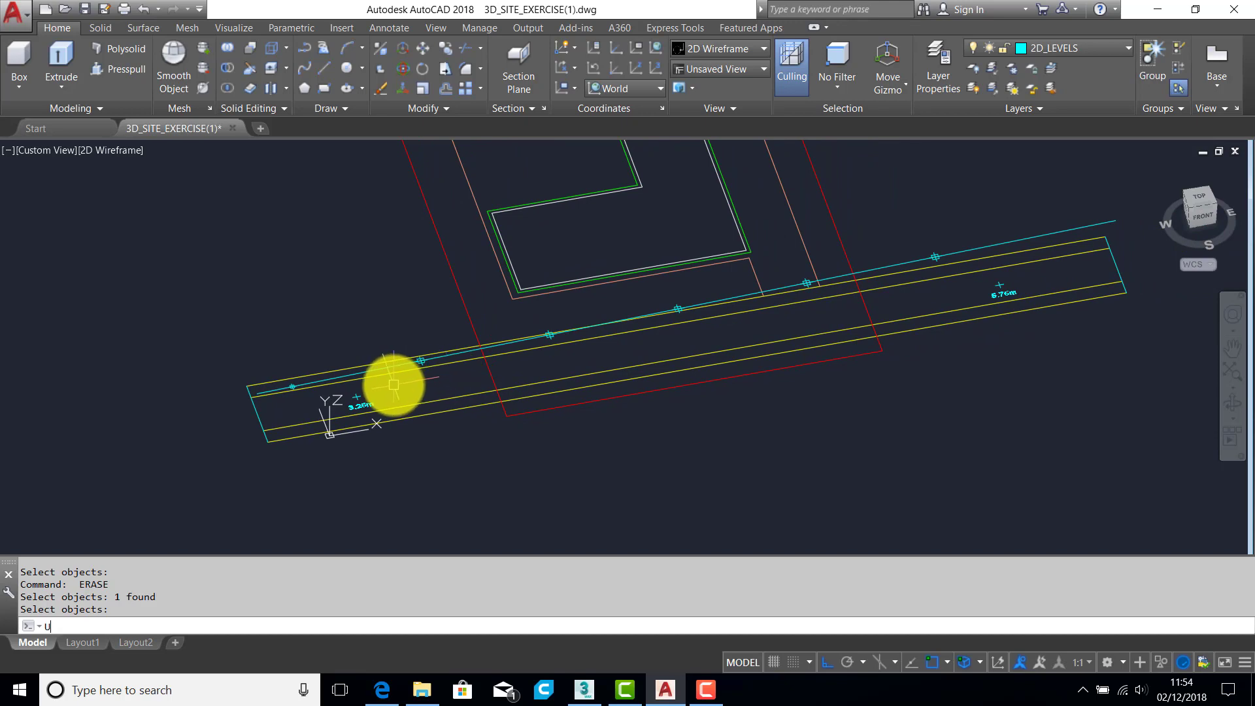
text(U)
key(Return)
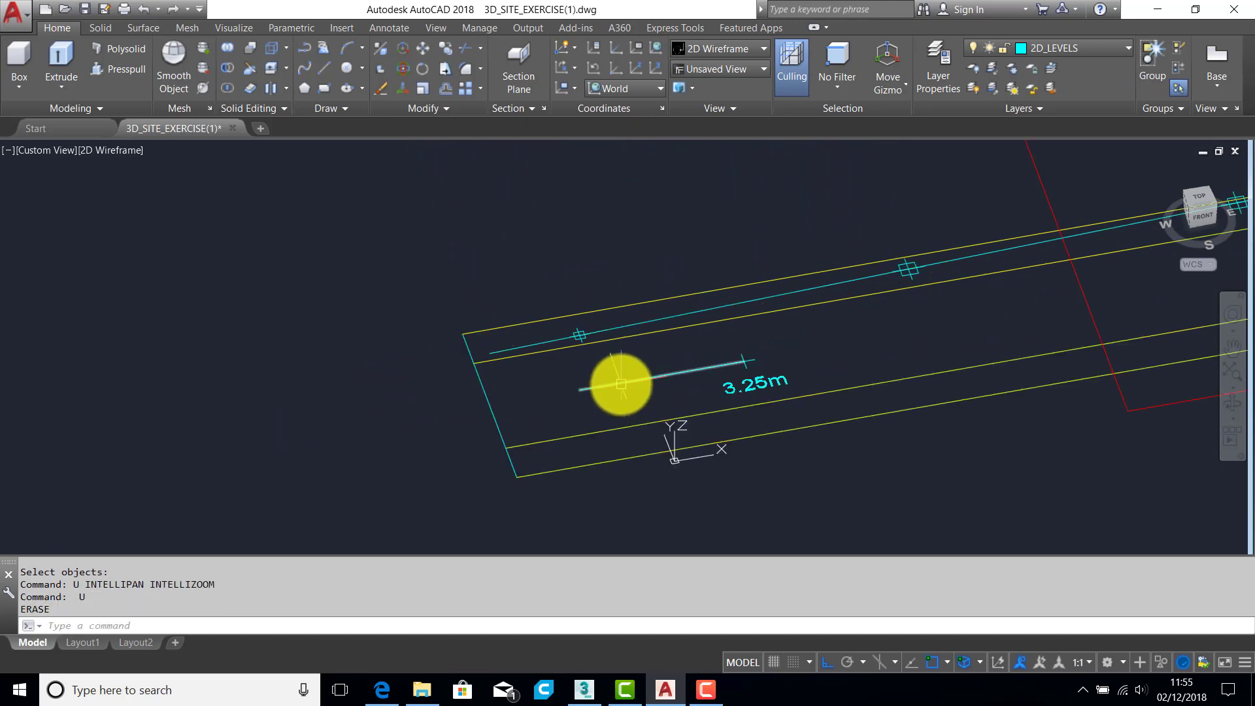
Step: Move the guide polyline from the 3.25m marker to the 5.75m marker, using its free end as base point
text(M)
key(Return)
click(597, 386)
key(Return)
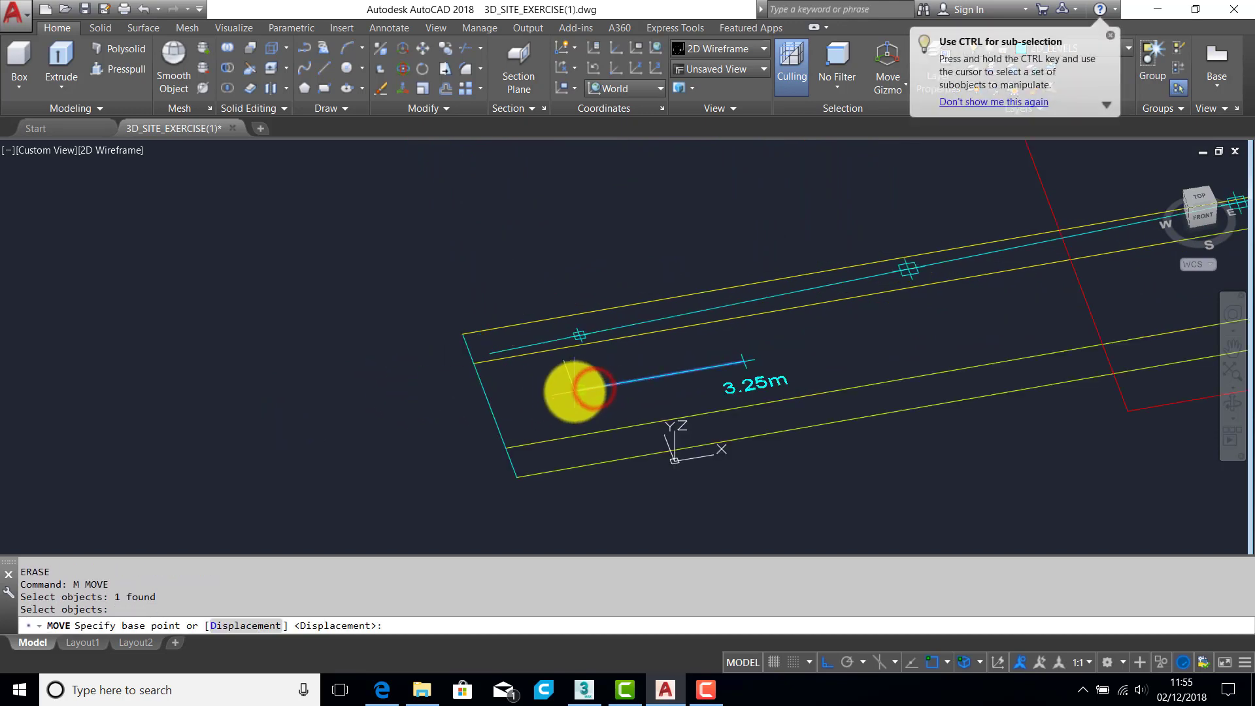
click(576, 391)
scroll(647, 384, down, 4)
middle_drag(834, 344, 518, 359)
middle_drag(1029, 281, 883, 298)
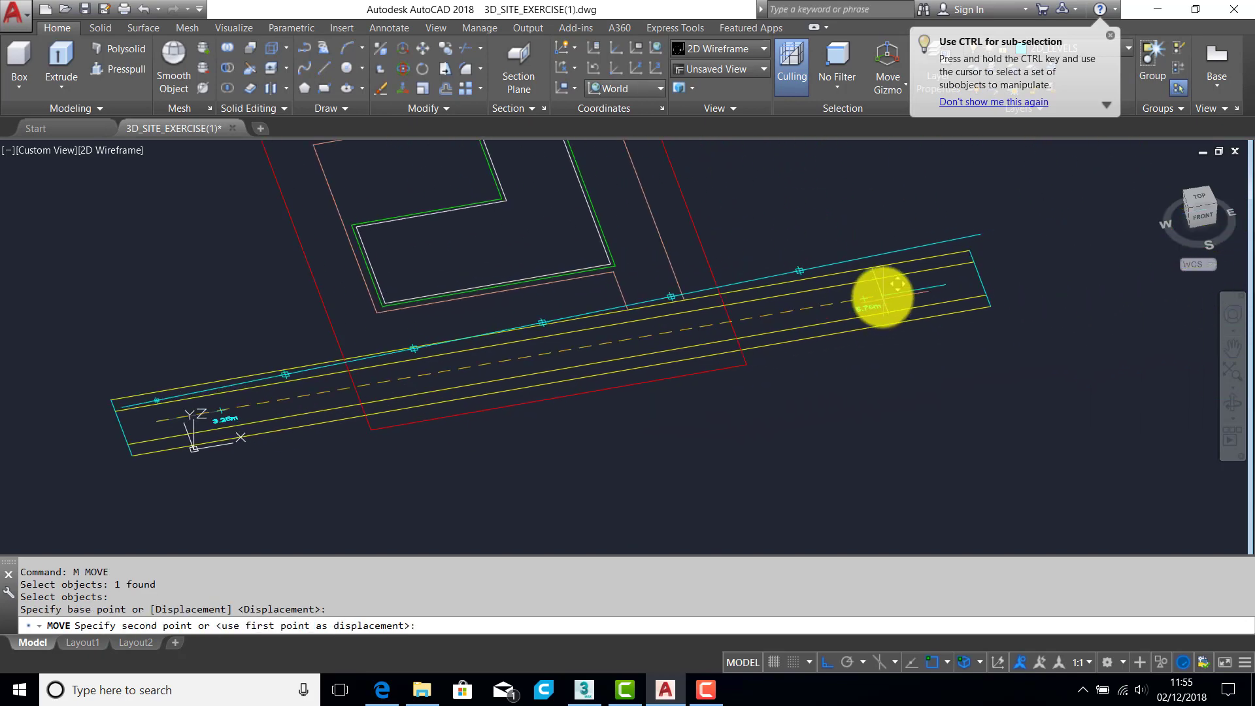
scroll(883, 295, up, 6)
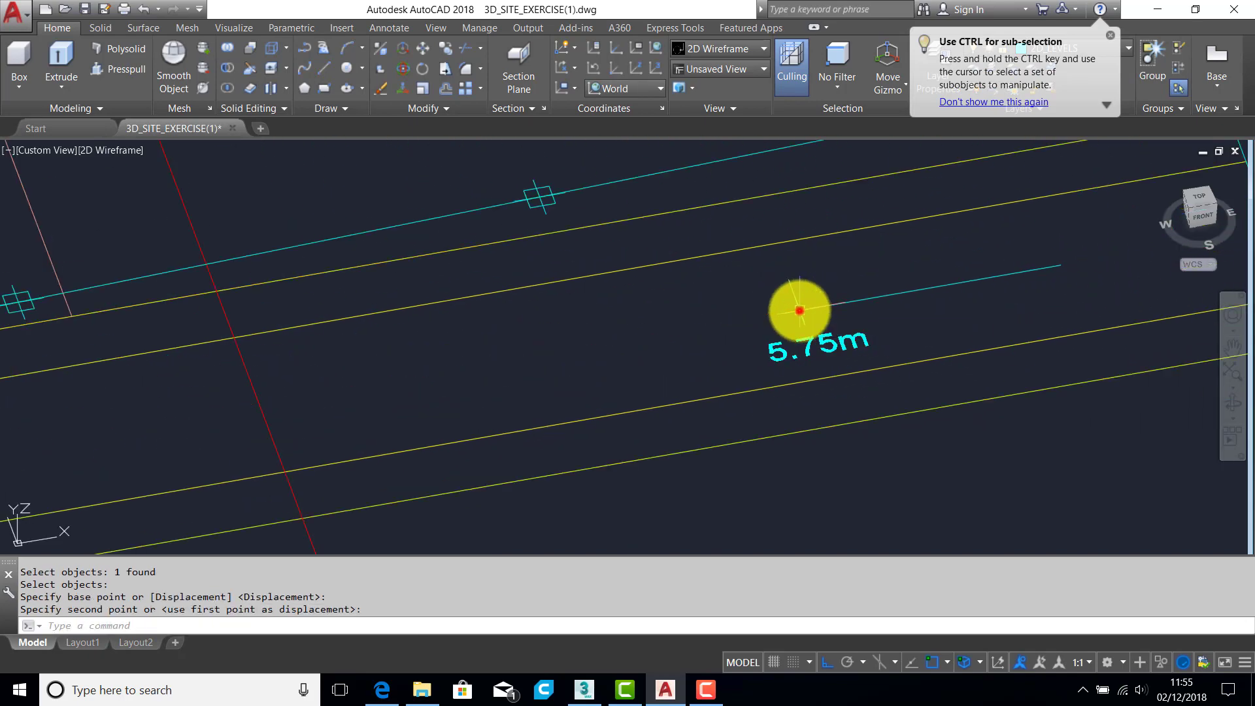
scroll(799, 310, down, 4)
key(Escape)
key(Escape)
Step: Draw a line from the moved guide polyline's free end perpendicular to the outer road line farthest from the building
text(l)
key(Return)
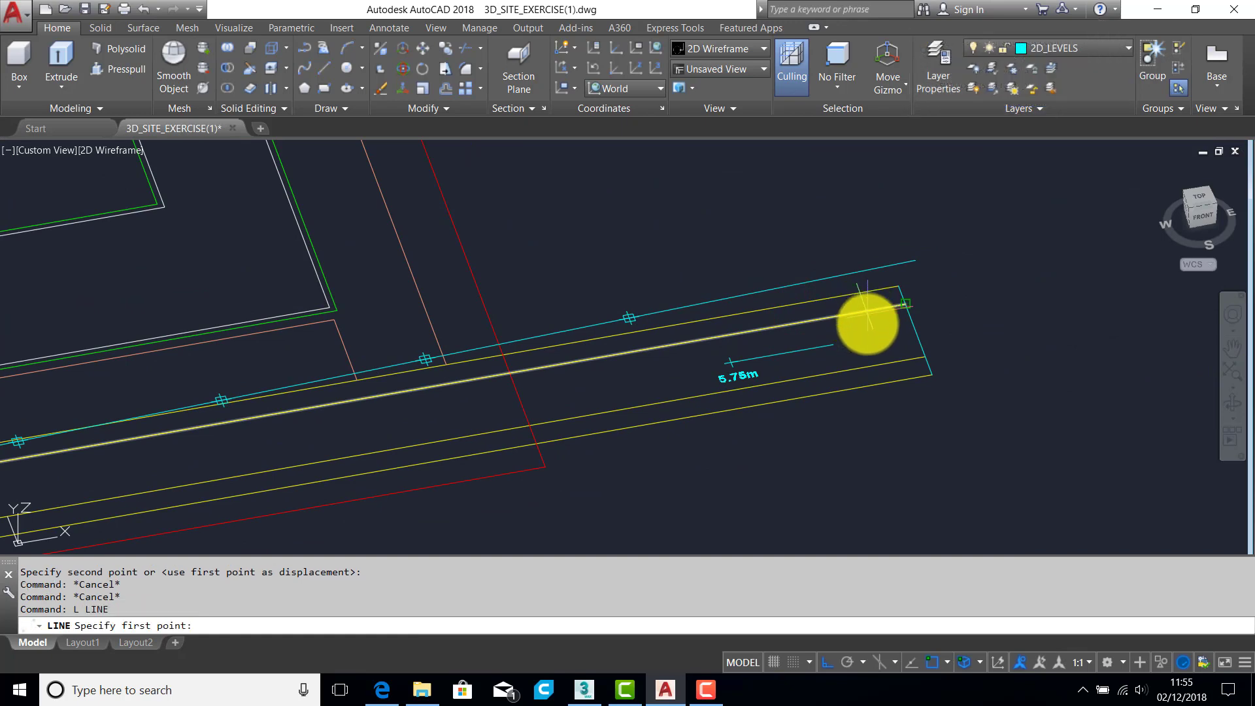
click(822, 351)
text(p)
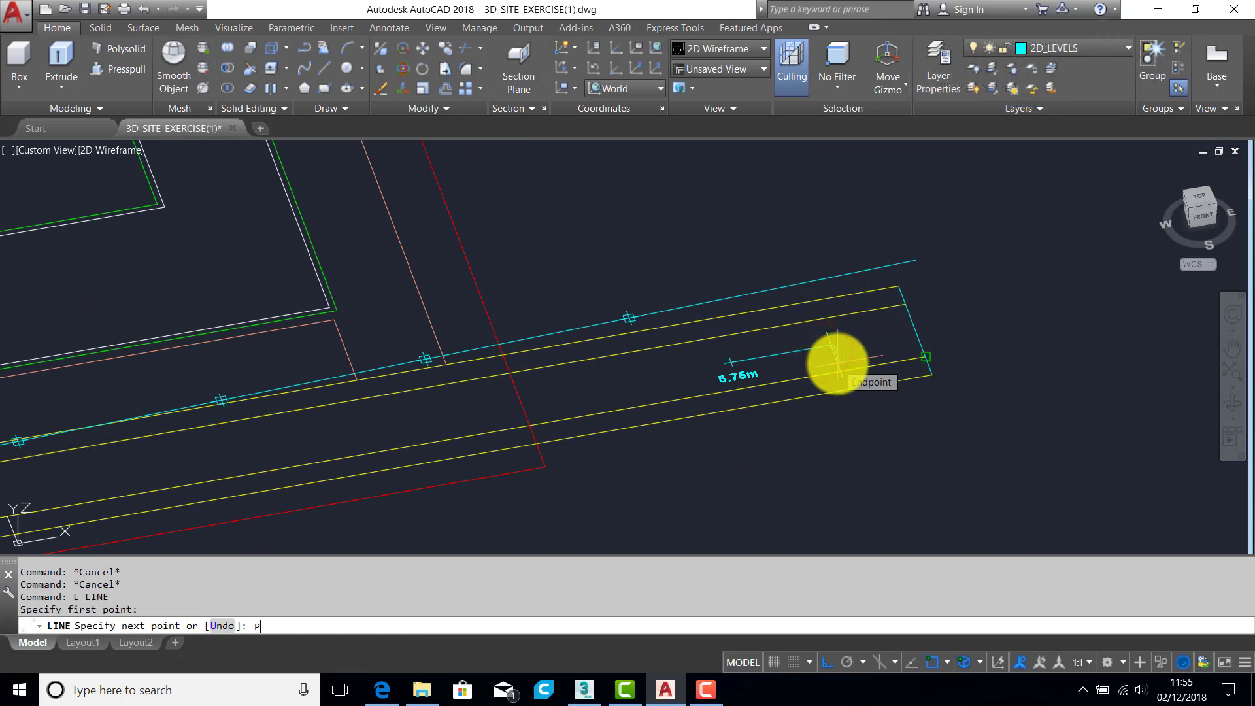
text(er)
key(Return)
click(853, 386)
key(Return)
Step: Trim the overshoot of the sloping polyline using the perpendicular line beside the 5.75m marker as cutting edge
text(tr)
key(Return)
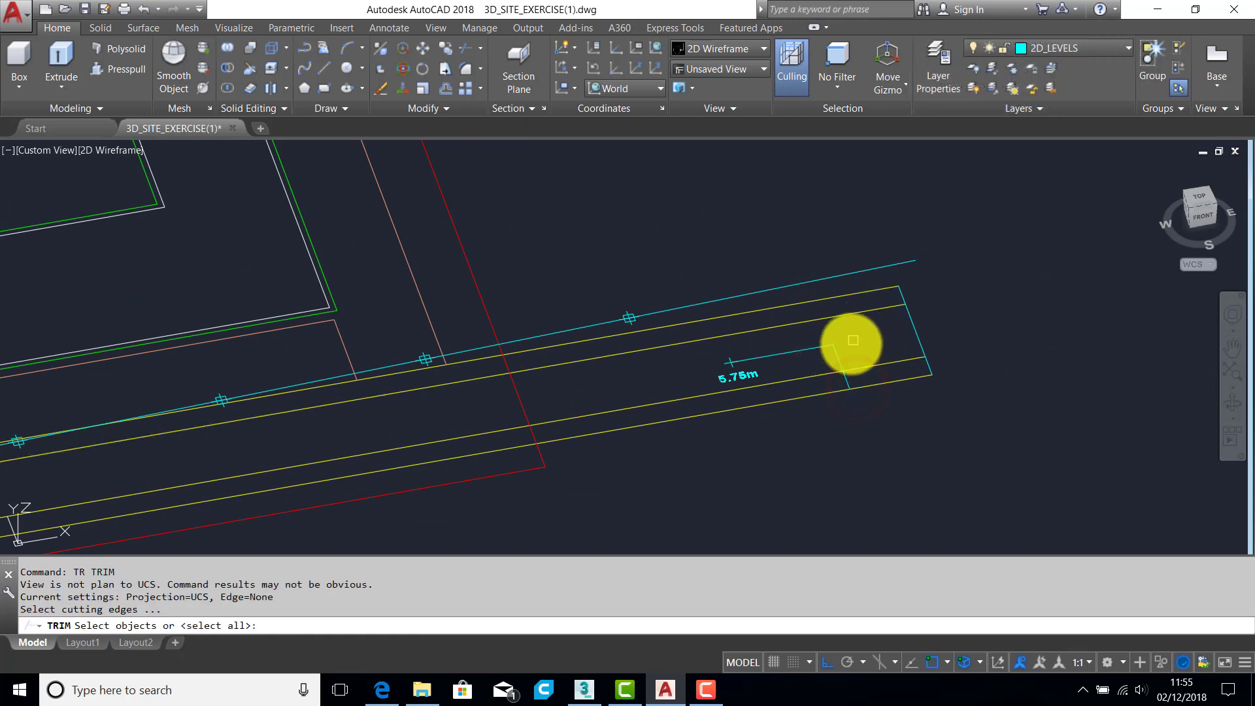
click(841, 358)
key(Return)
click(901, 267)
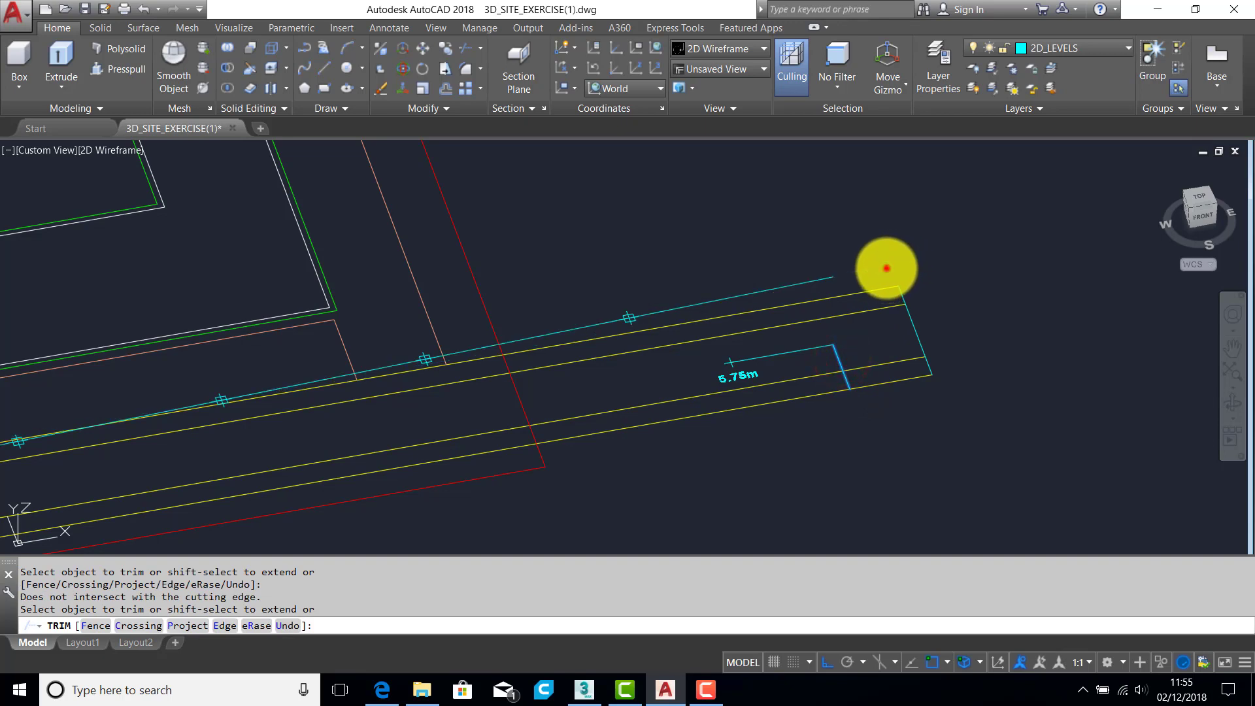
right_click(885, 268)
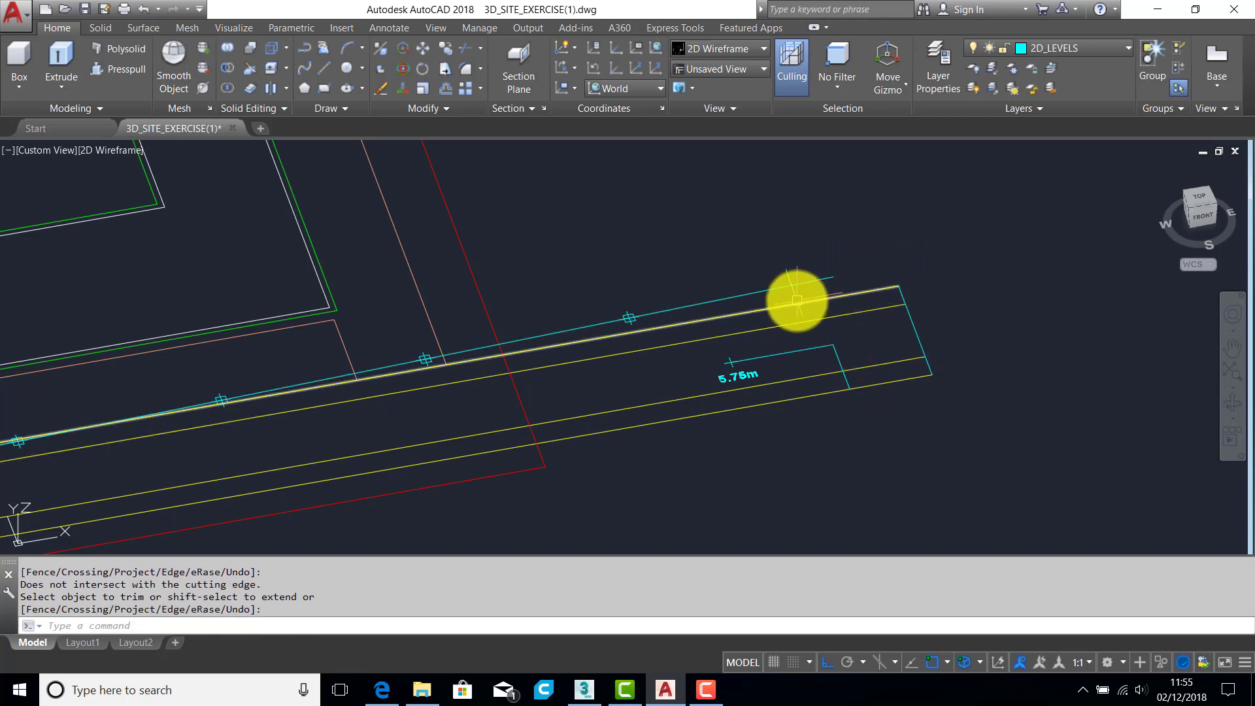
Step: Copy the last level point on the sloping polyline to the polyline's trimmed end, using its node as base point
text(cp)
key(Return)
click(625, 308)
right_click(626, 307)
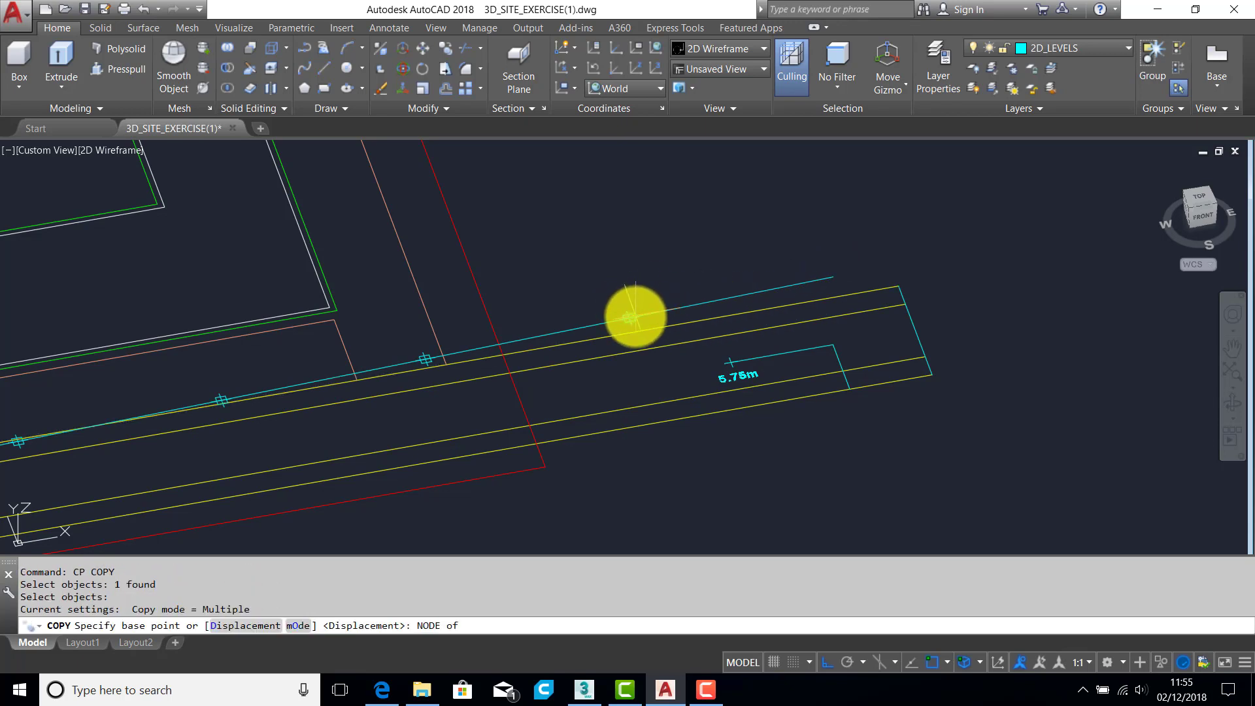
click(629, 317)
click(810, 276)
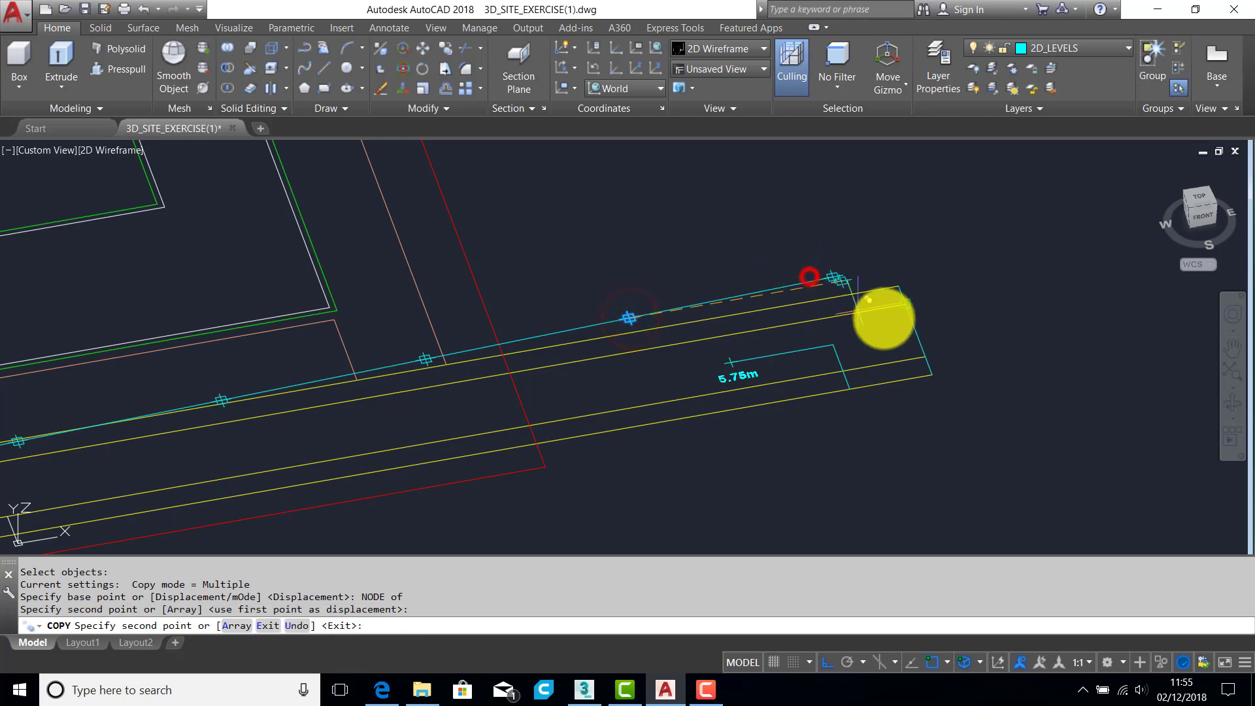
key(Return)
Step: Extend the sloping polyline to the closing line of the road at the 5.75m end
click(909, 320)
right_click(909, 320)
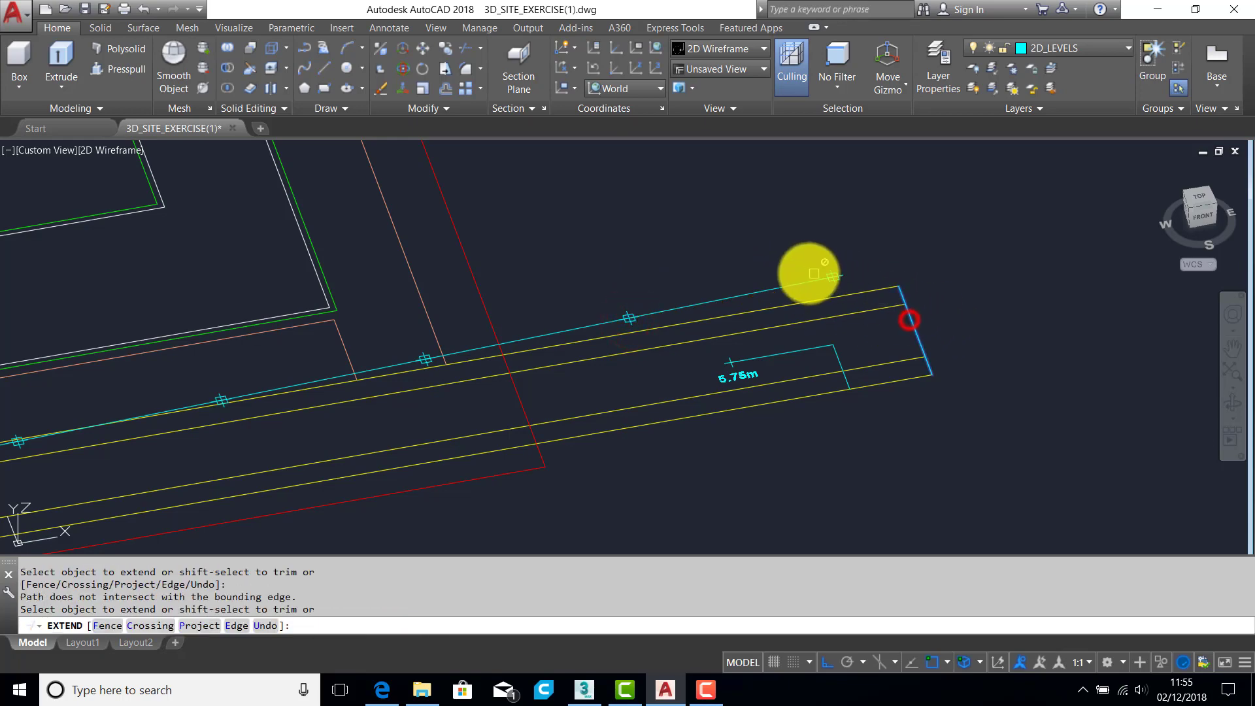
click(803, 281)
scroll(816, 303, down, 5)
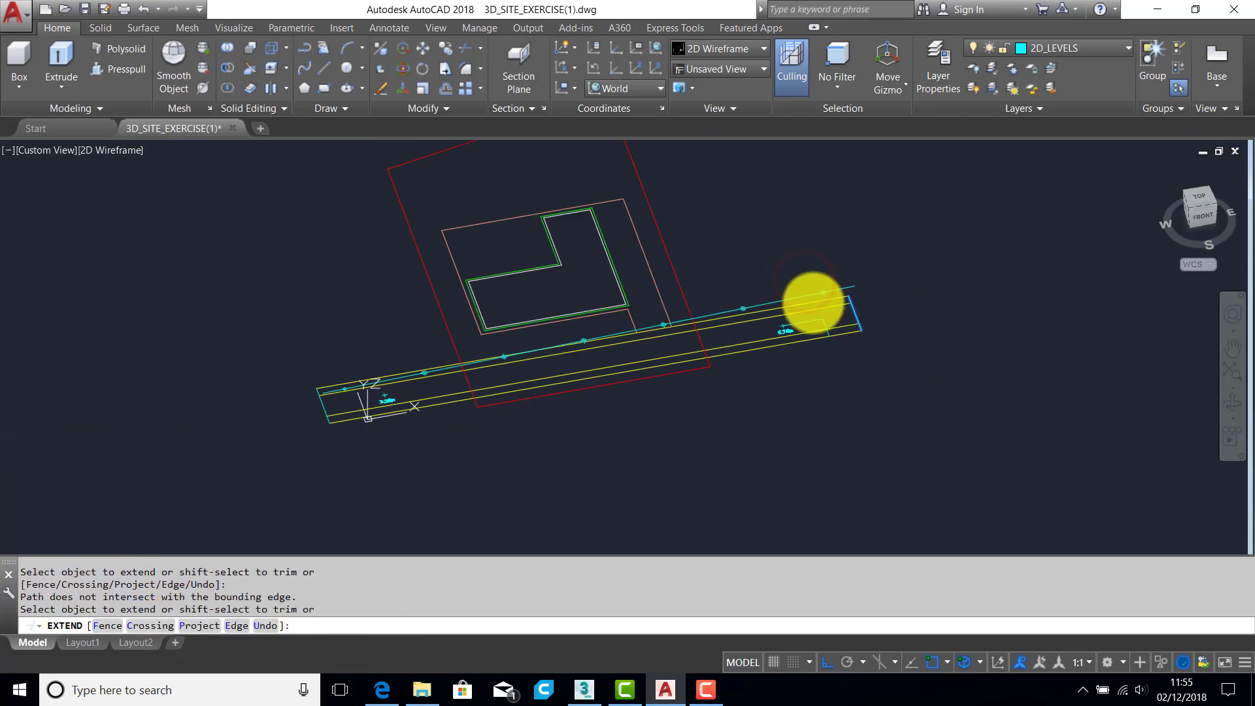
middle_drag(811, 302, 850, 284)
scroll(538, 334, up, 5)
click(317, 389)
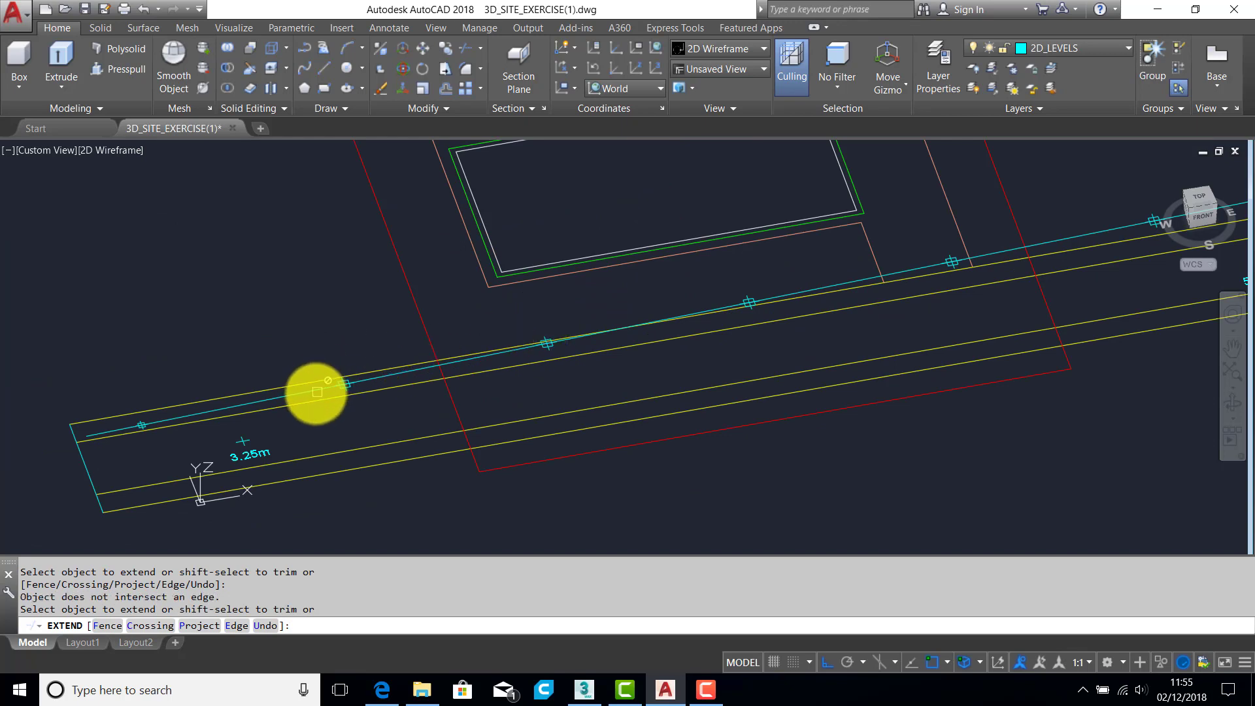
key(Escape)
key(Escape)
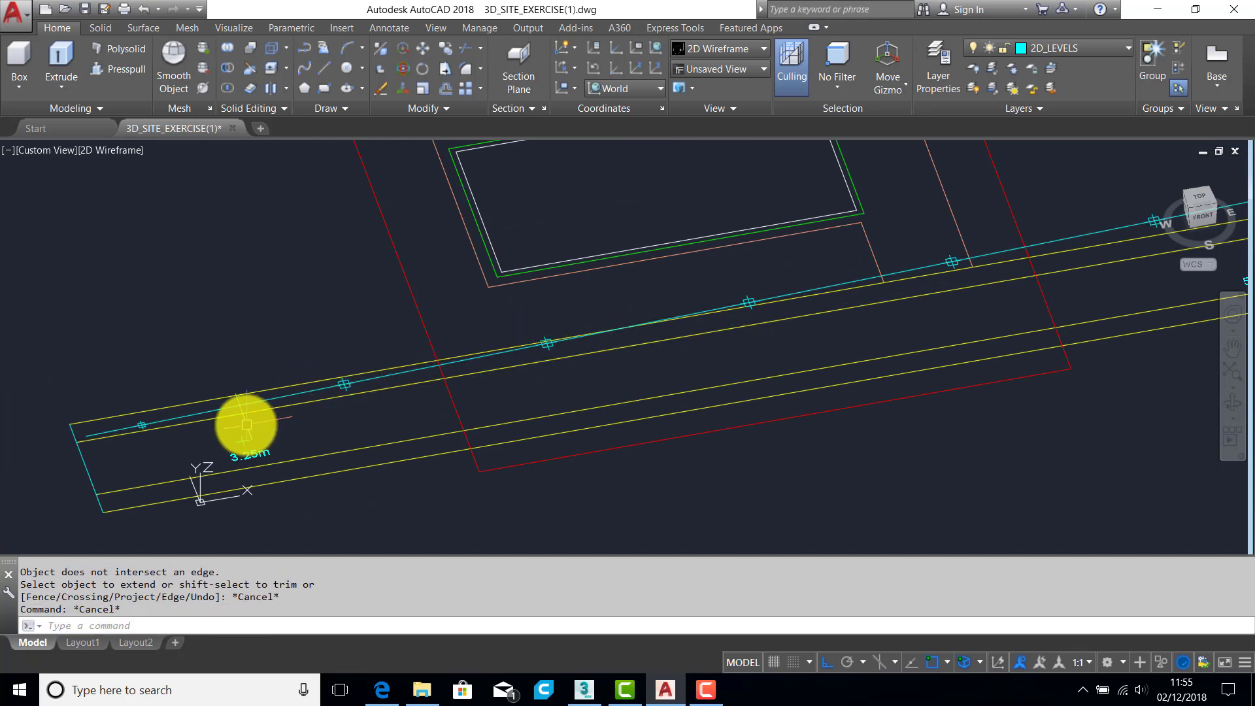
Step: Erase every second level point along the sloping polyline, starting with the second one from the 3.25m end
click(349, 390)
key(Delete)
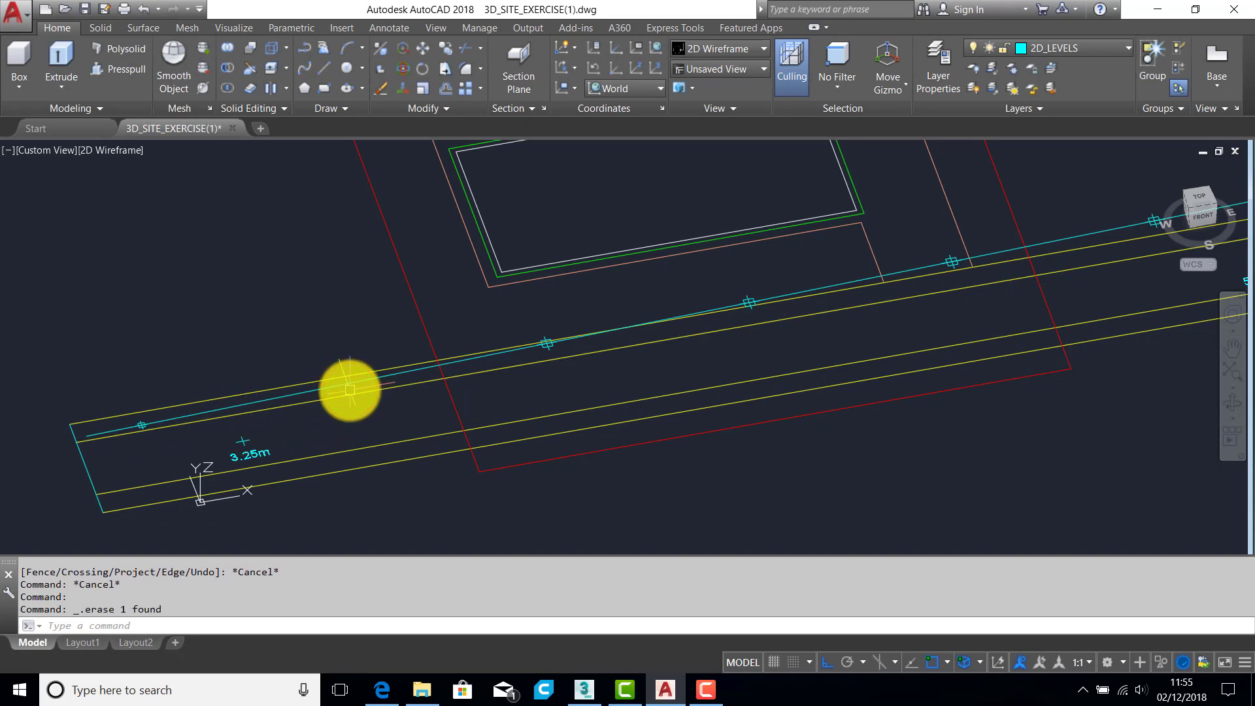
click(750, 307)
key(Delete)
middle_drag(887, 326, 484, 406)
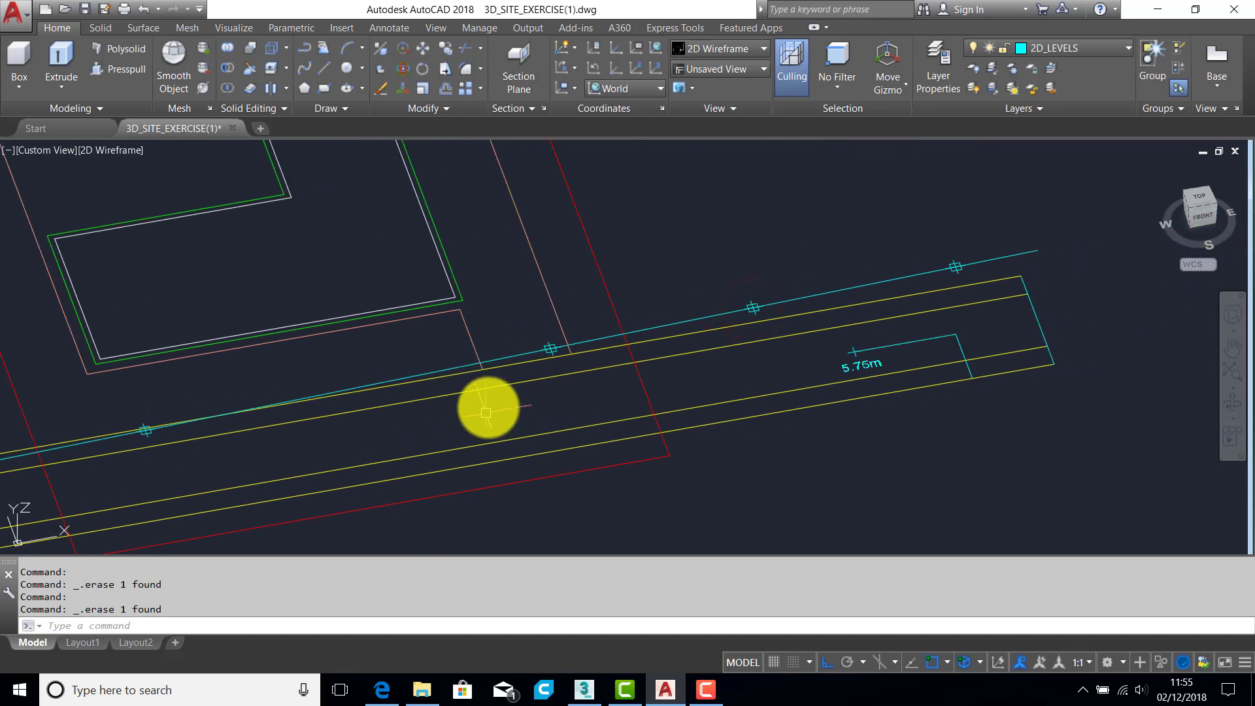
click(756, 310)
key(Delete)
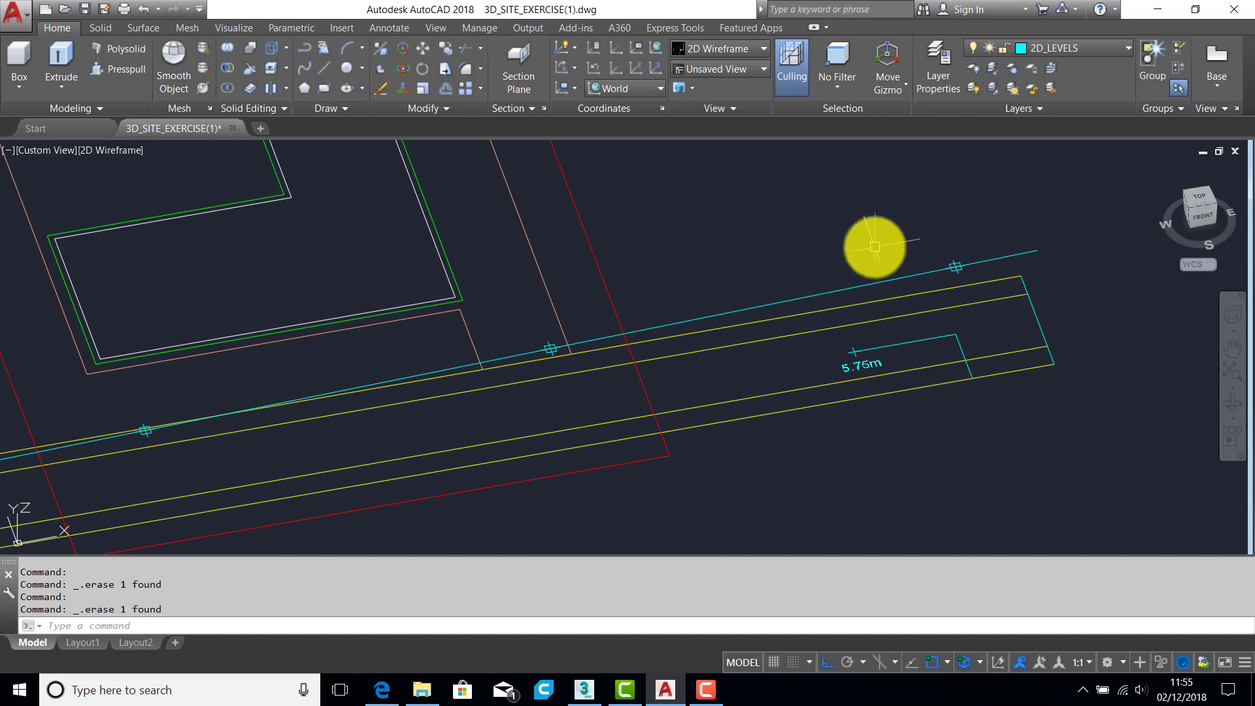
Step: Erase the guide polyline and the perpendicular construction line beside the 5.75m marker
click(910, 341)
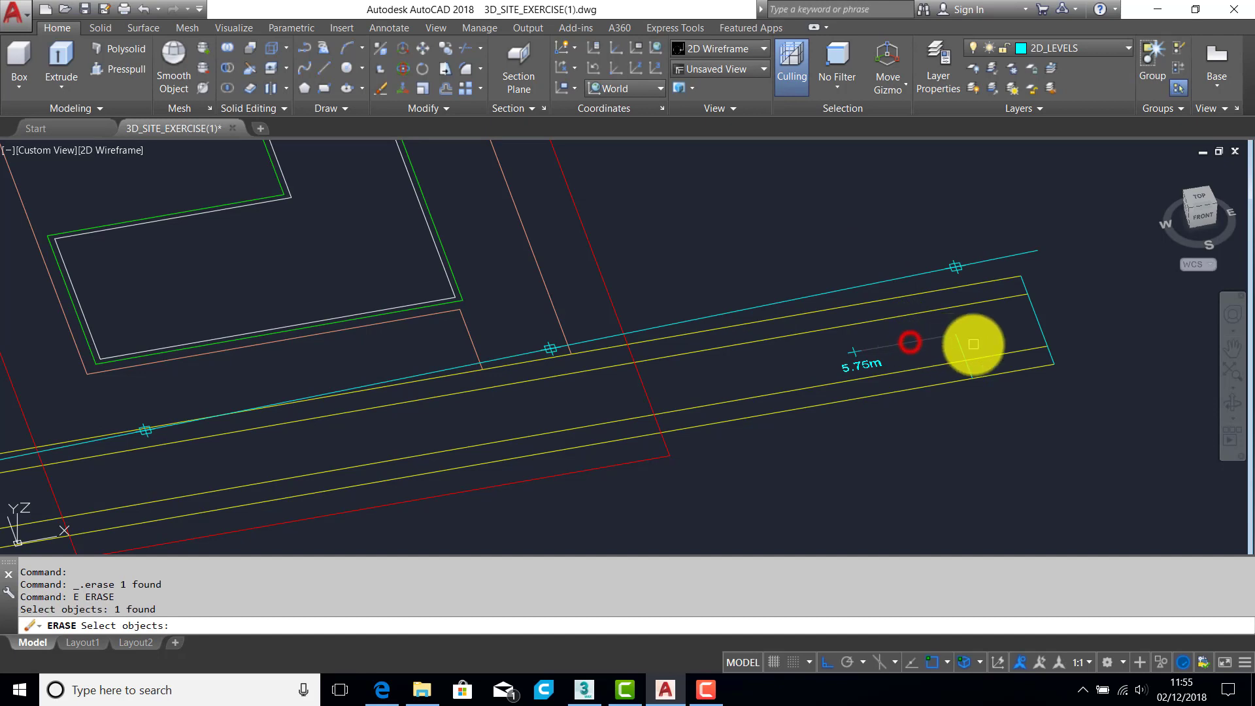
click(961, 350)
scroll(850, 300, down, 6)
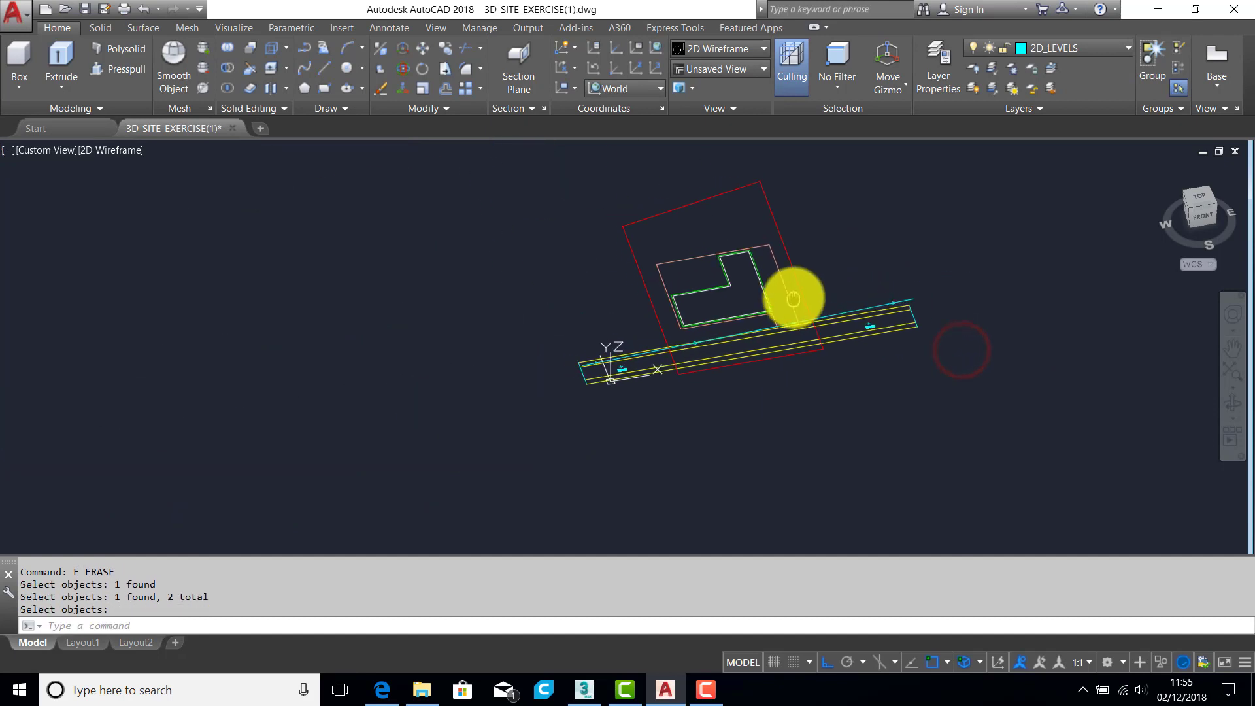
mouse_move(768, 297)
shift+middle_down()
mouse_move(812, 241)
mouse_move(876, 226)
mouse_move(899, 243)
mouse_move(796, 307)
mouse_move(779, 297)
mouse_move(791, 302)
shift+middle_up()
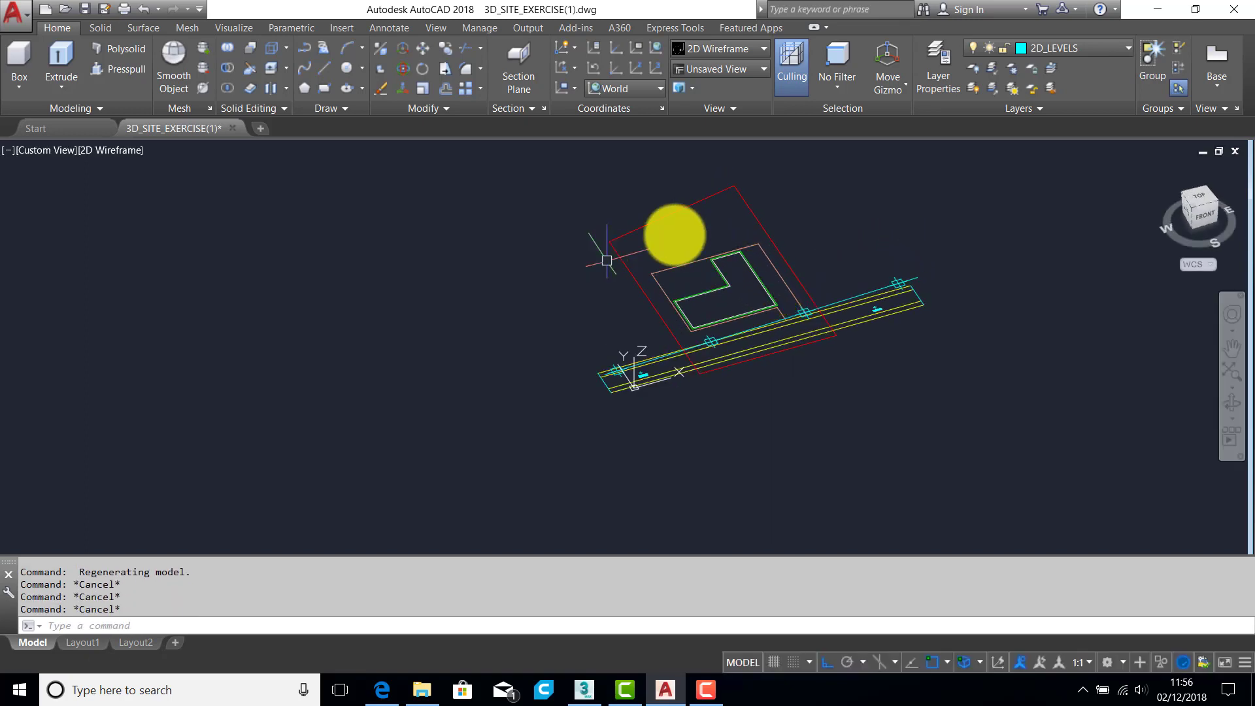
Step: Make 2D_CONTOURS the current layer and switch to the plan view of the current UCS
click(1091, 49)
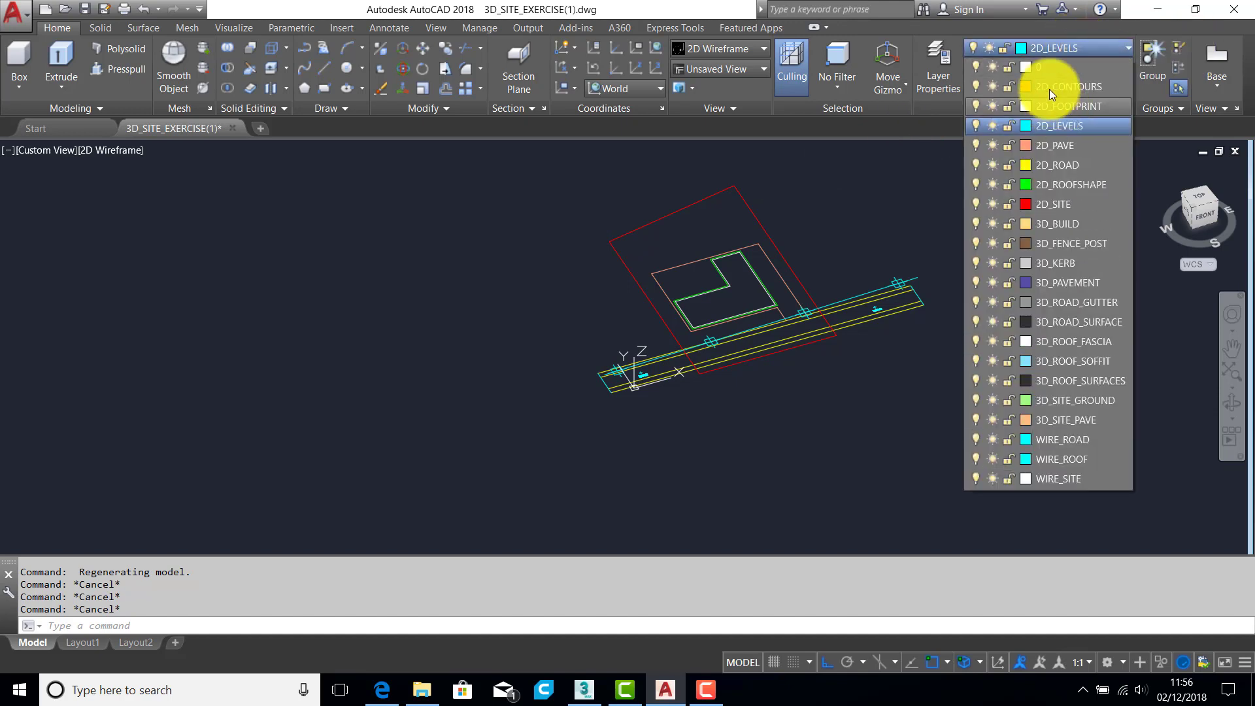
click(1072, 87)
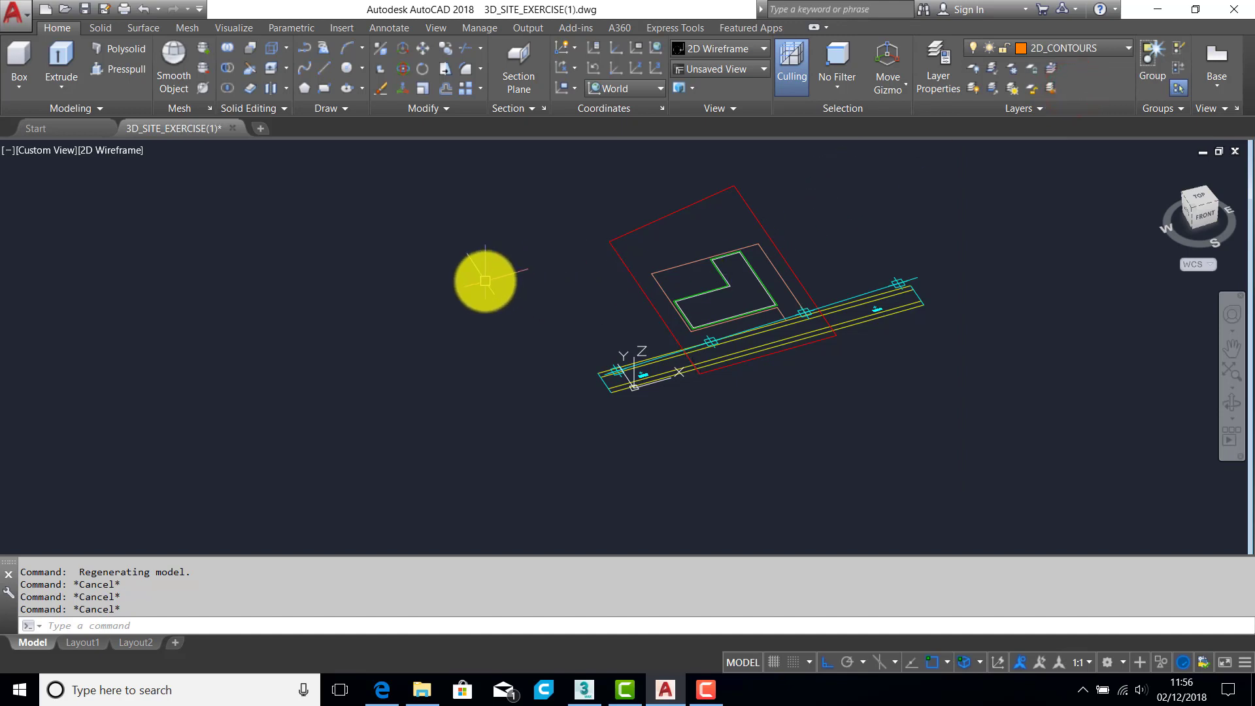
text(PLAN)
key(Return)
key(Return)
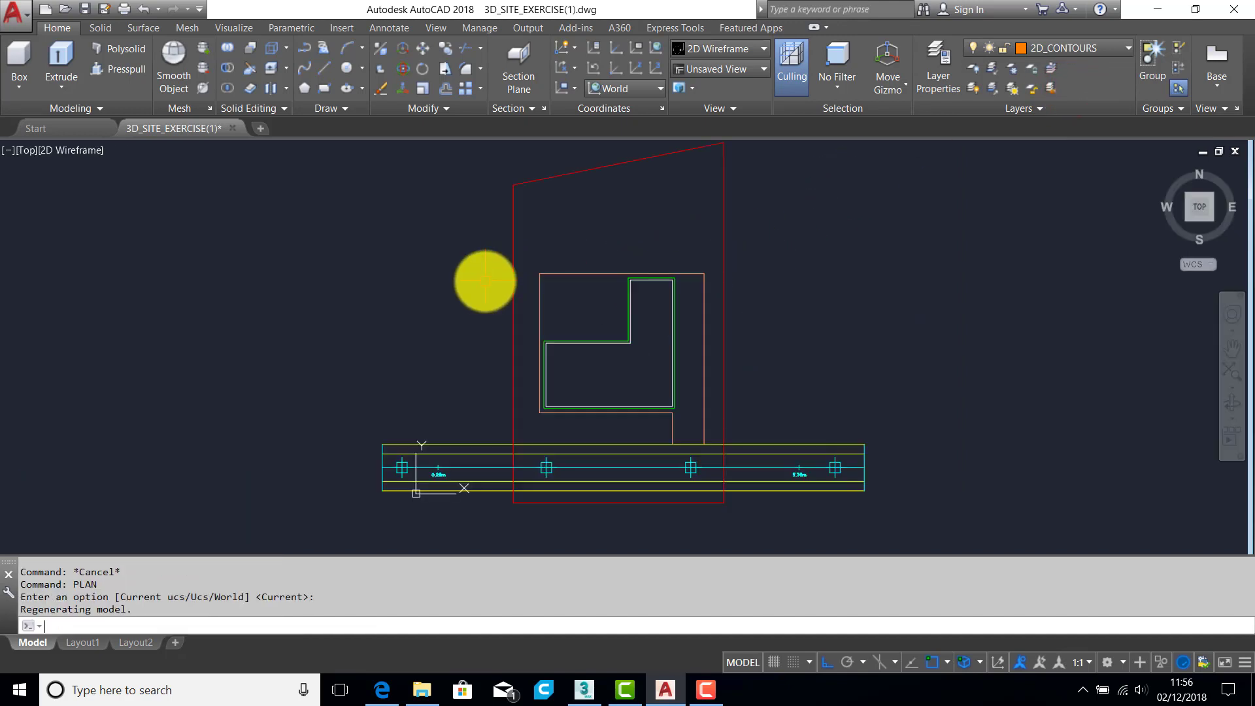
Step: Enable the Node object snap so that the level points can be snapped to
scroll(436, 313, down, 2)
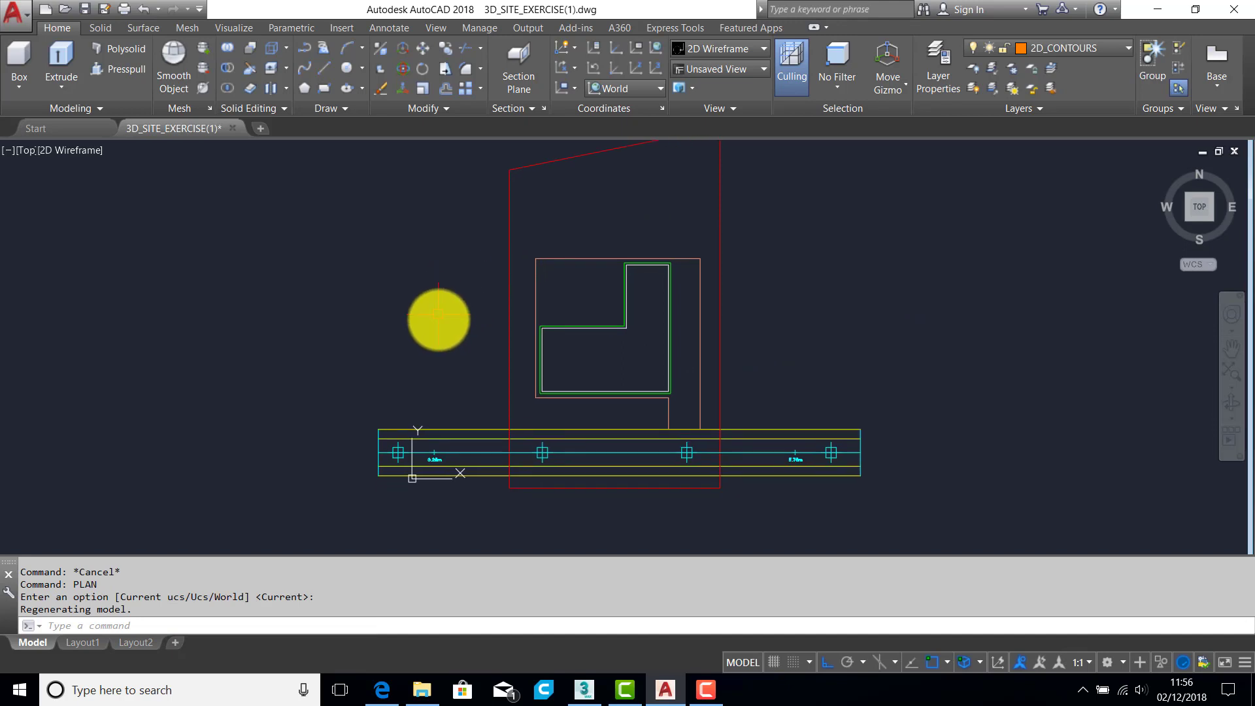
scroll(420, 406, up, 5)
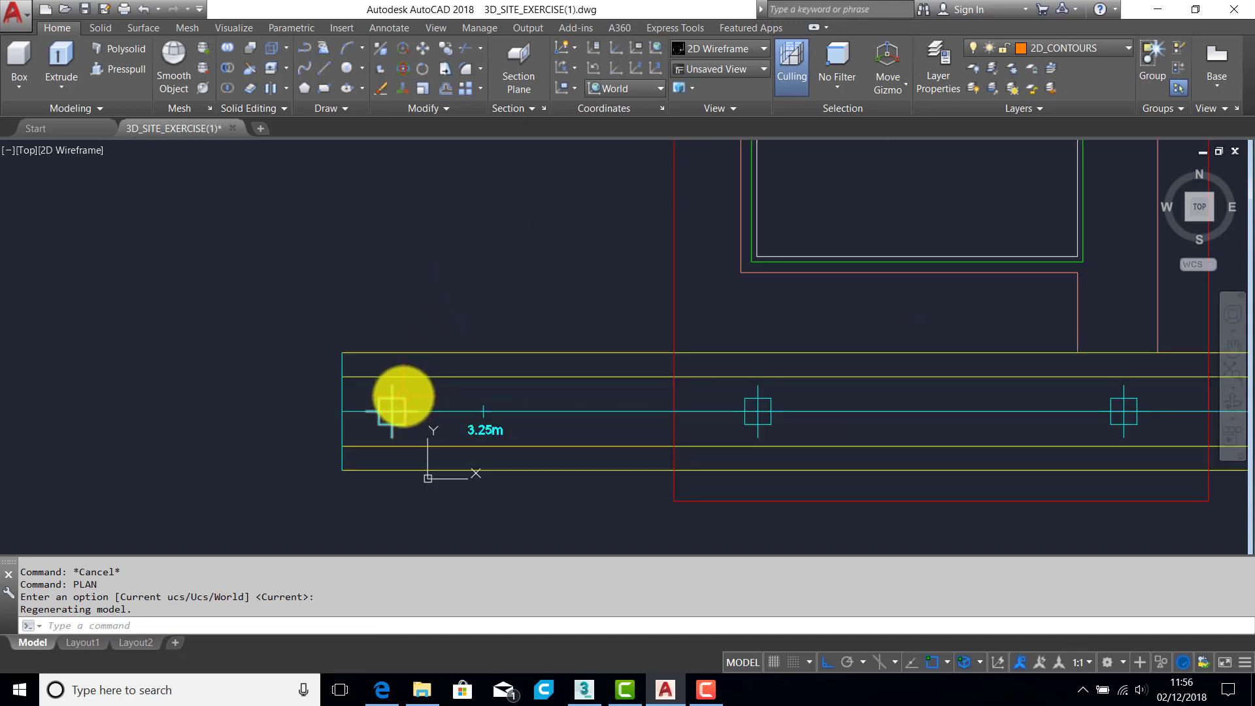
click(946, 662)
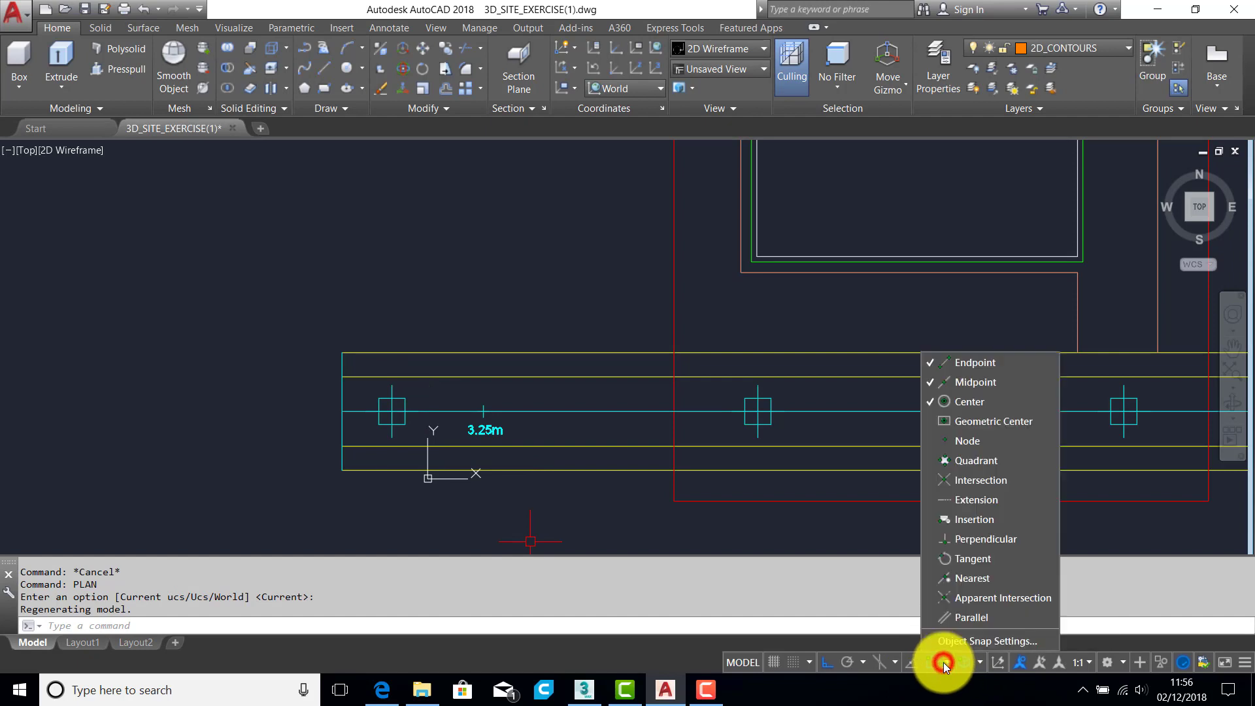
click(970, 442)
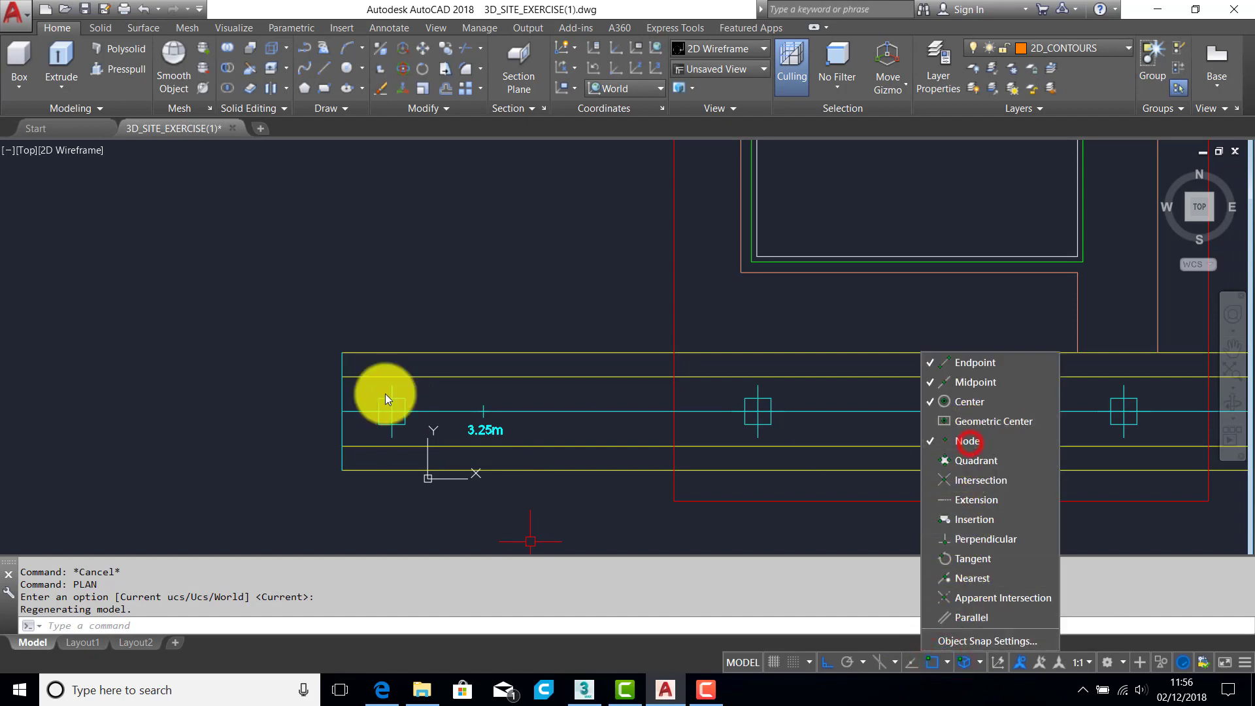
click(383, 305)
Step: Draw a contour polyline from the westernmost level point, straight north first, then with Ortho off bending northwest through four more points
text(PL)
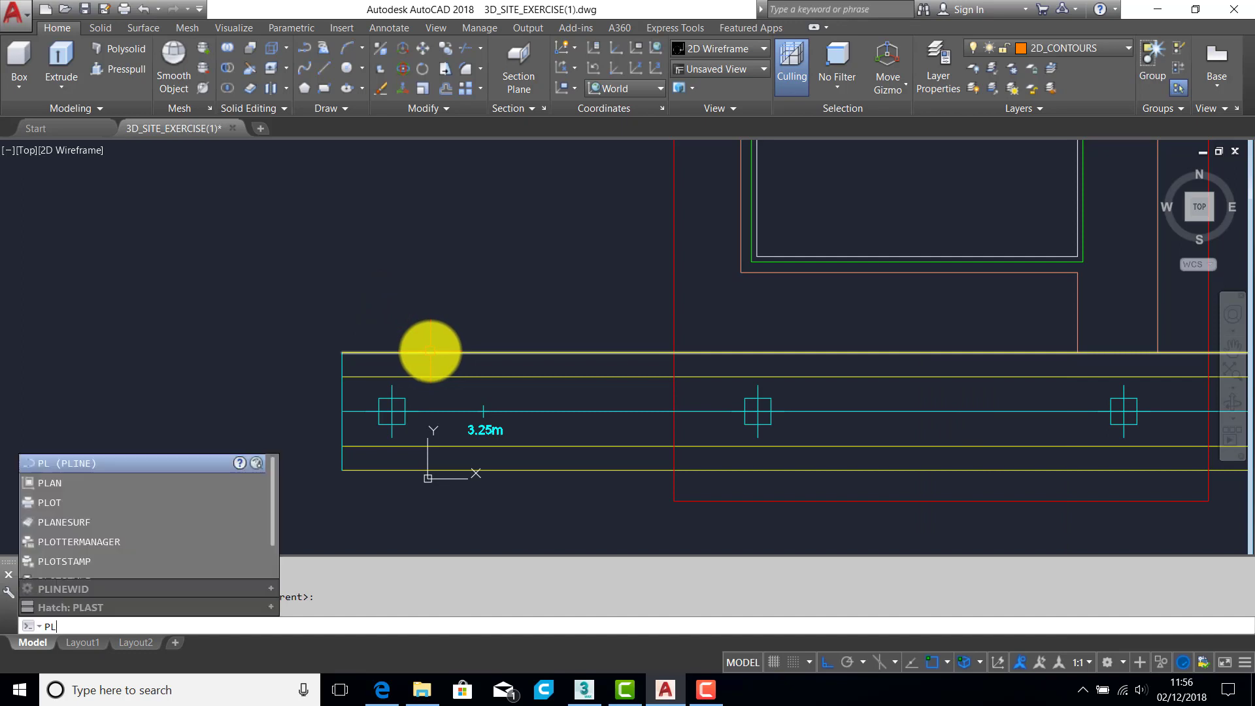
key(Return)
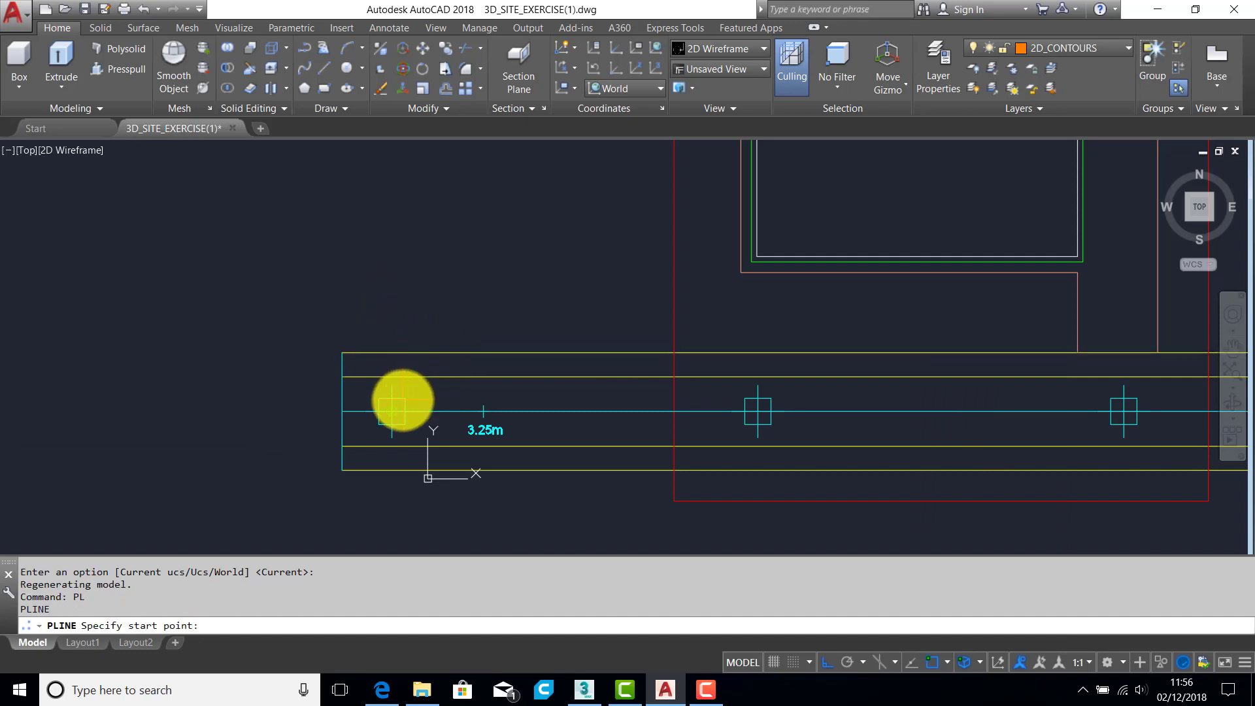
click(401, 400)
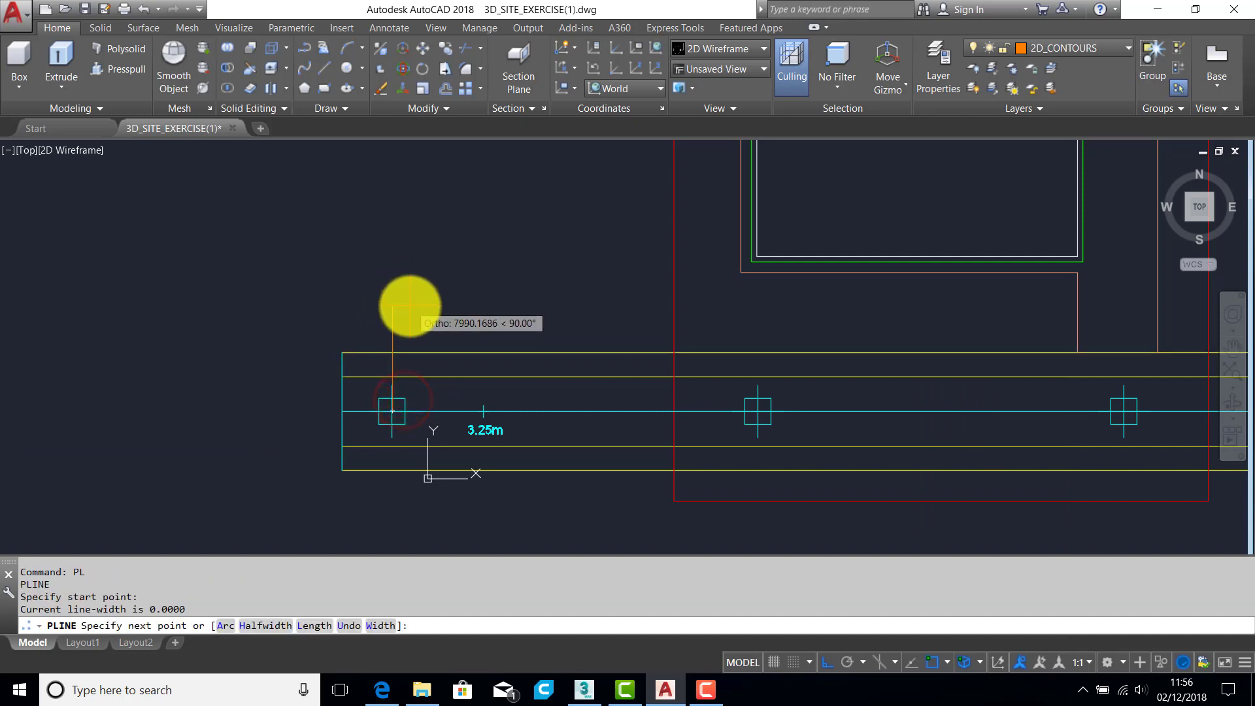
click(403, 307)
scroll(425, 326, down, 5)
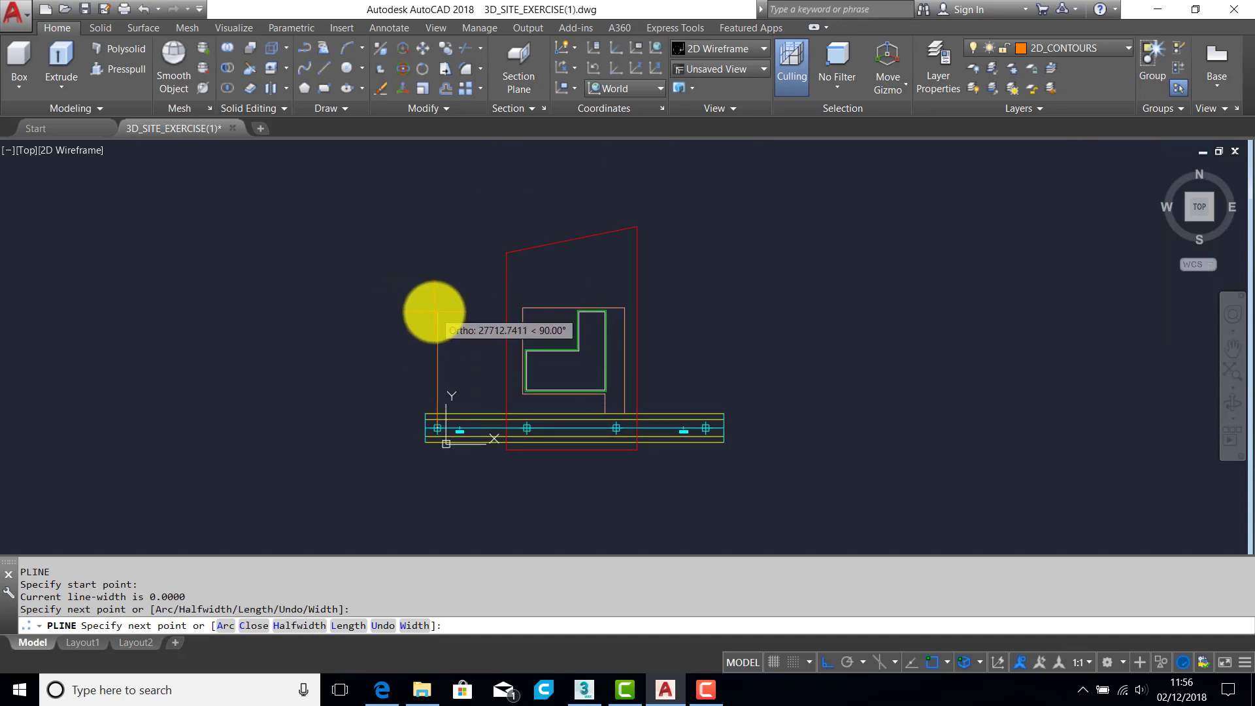
key(F8)
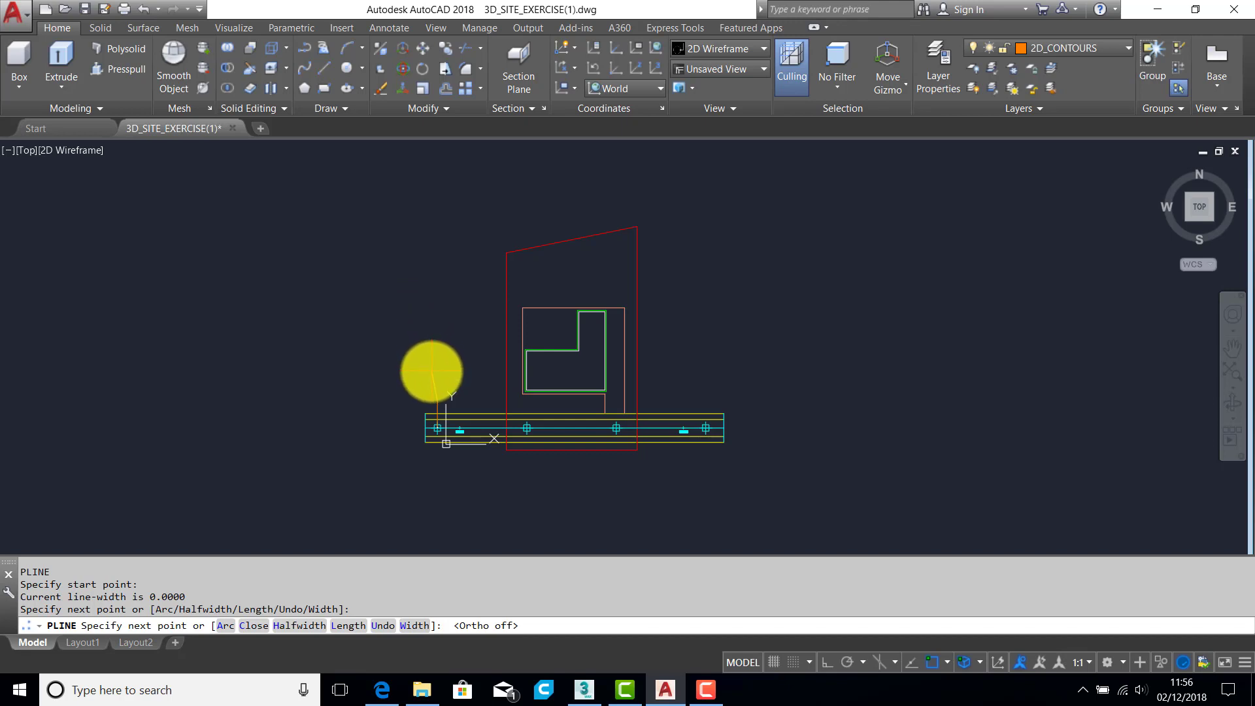
click(431, 370)
click(415, 321)
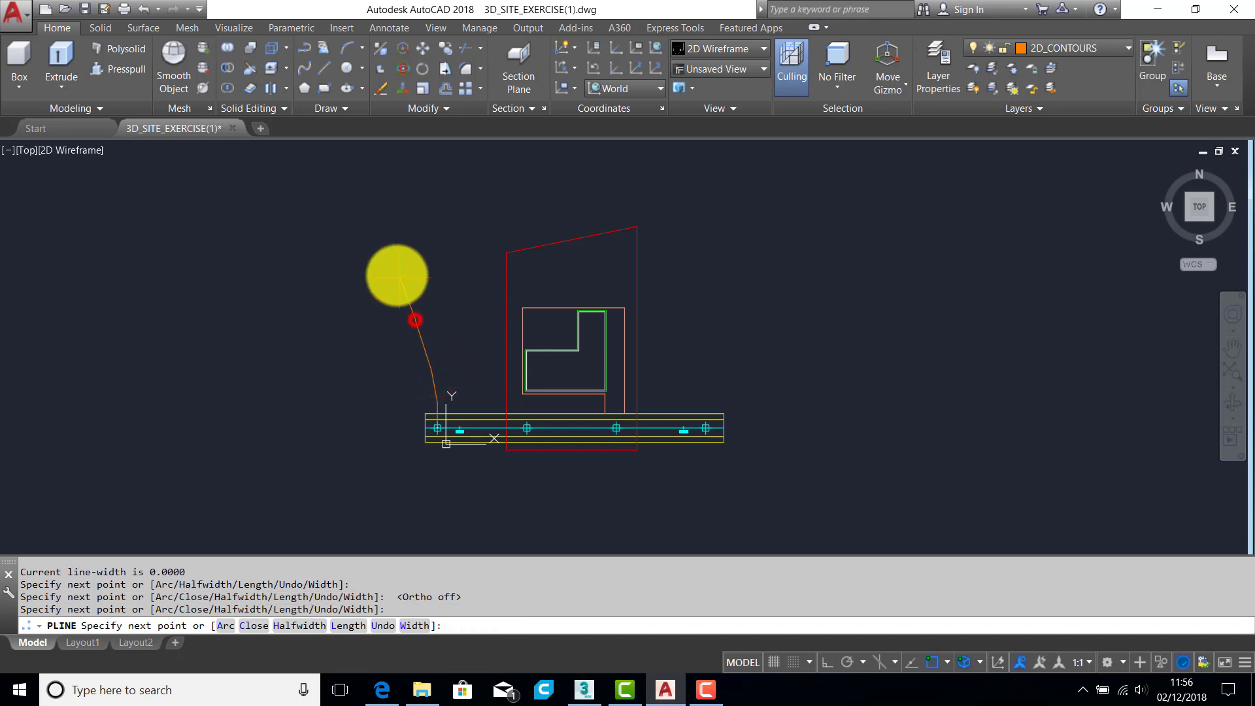
click(384, 269)
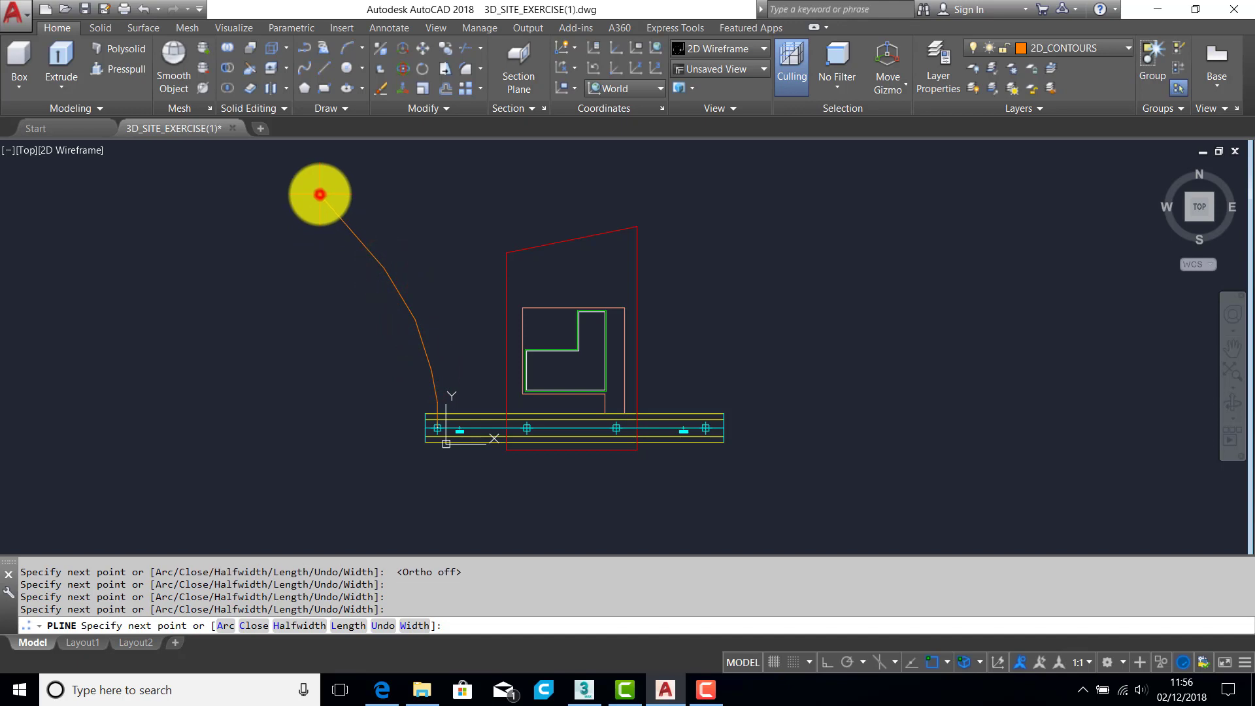
click(319, 195)
key(Return)
Step: Draw a second contour polyline from the second level point, with object snap off, past the building's west side and bending northwest beyond the site
key(Return)
scroll(540, 435, up, 5)
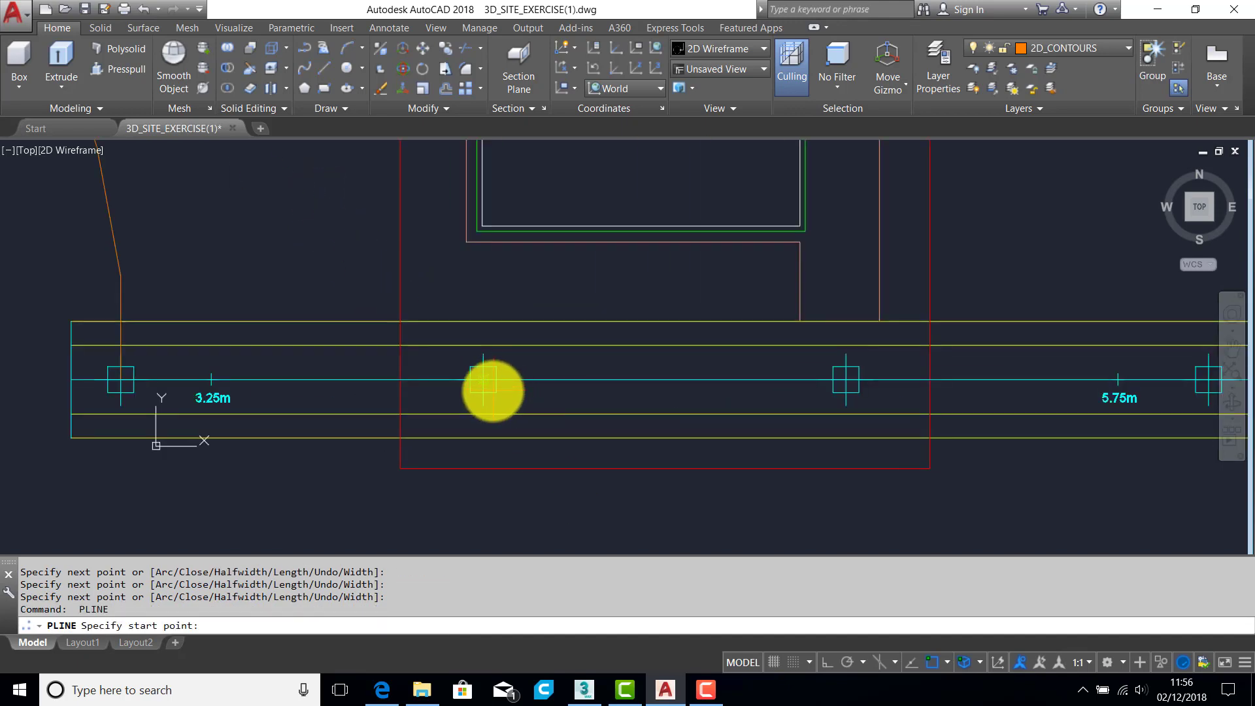
click(483, 379)
scroll(490, 387, down, 4)
scroll(479, 342, up, 4)
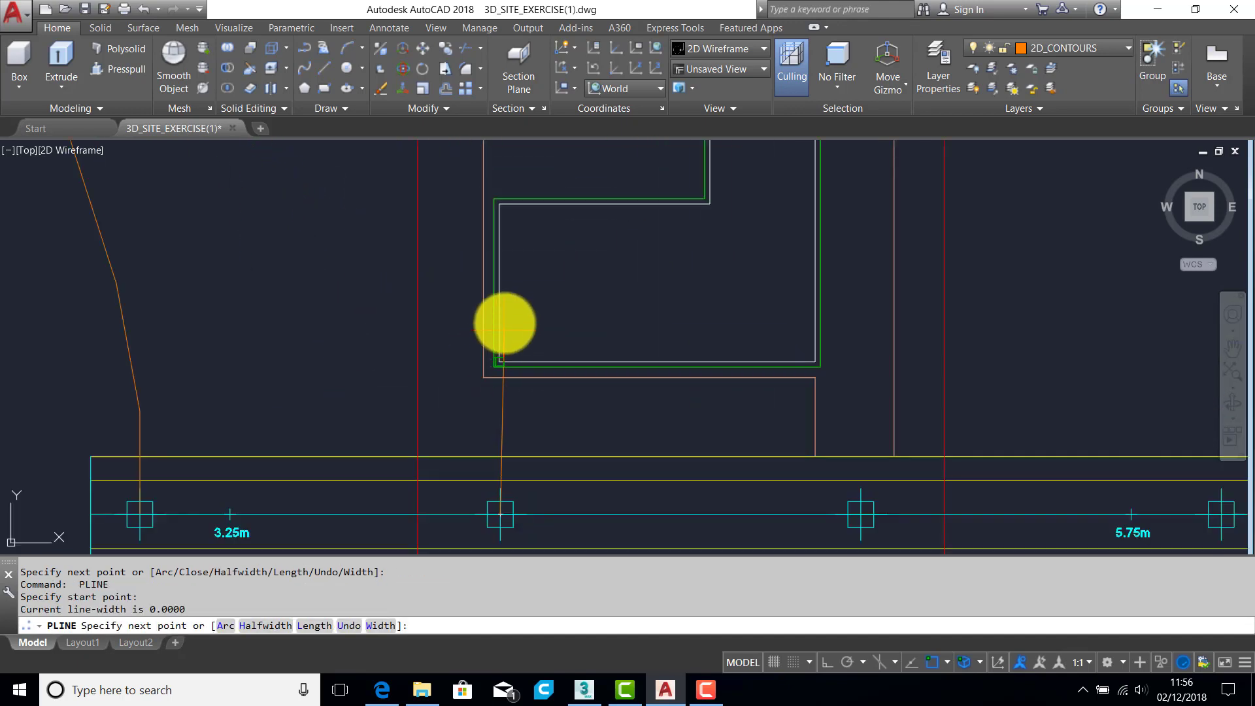
click(931, 659)
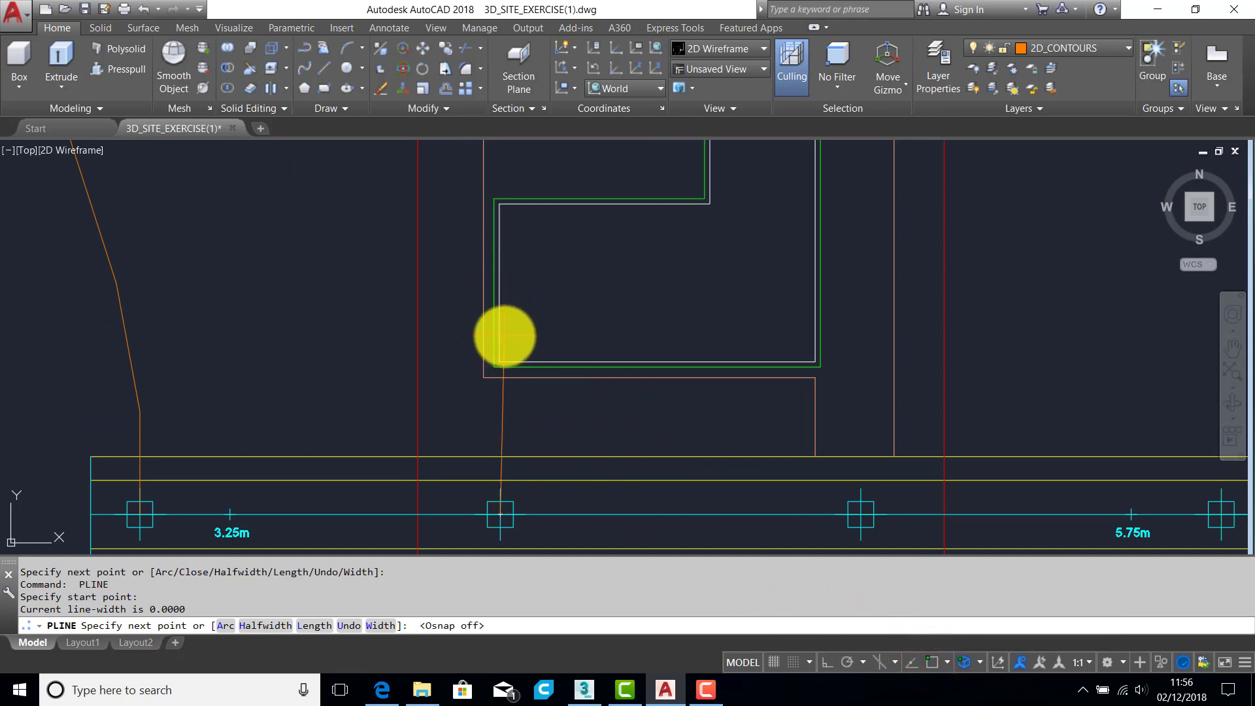
click(494, 338)
scroll(495, 288, down, 3)
scroll(523, 409, up, 4)
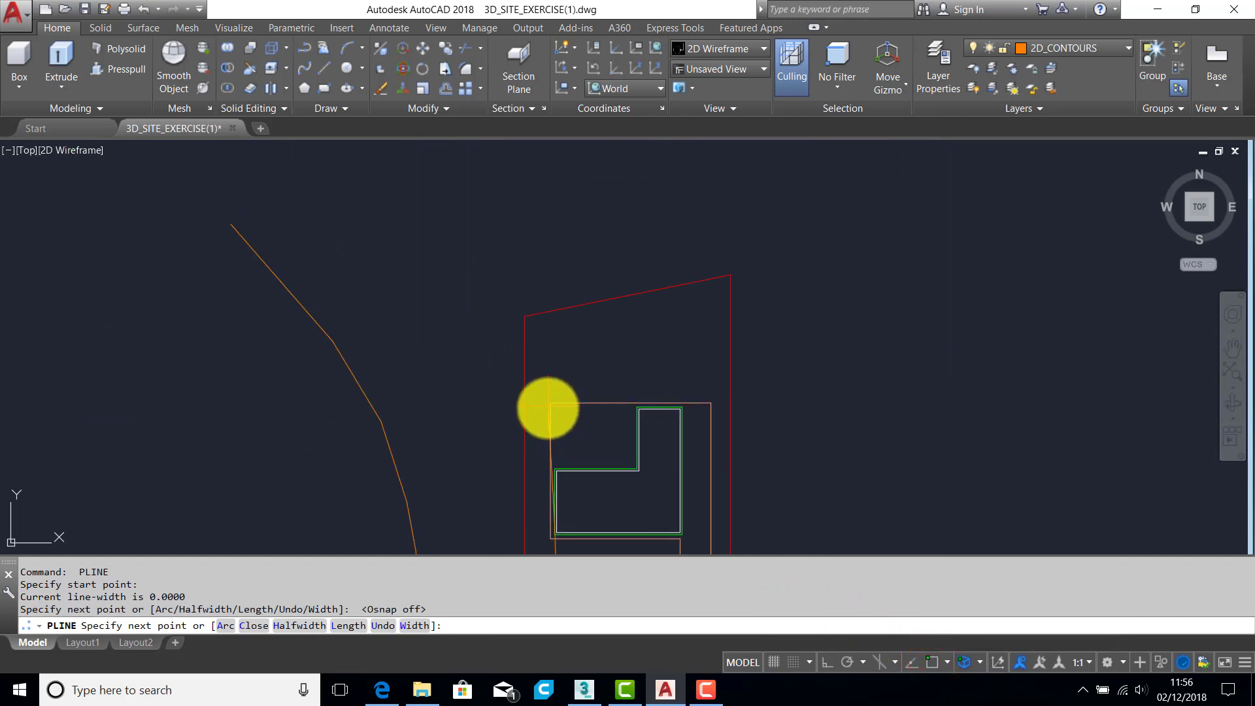
click(542, 416)
click(503, 283)
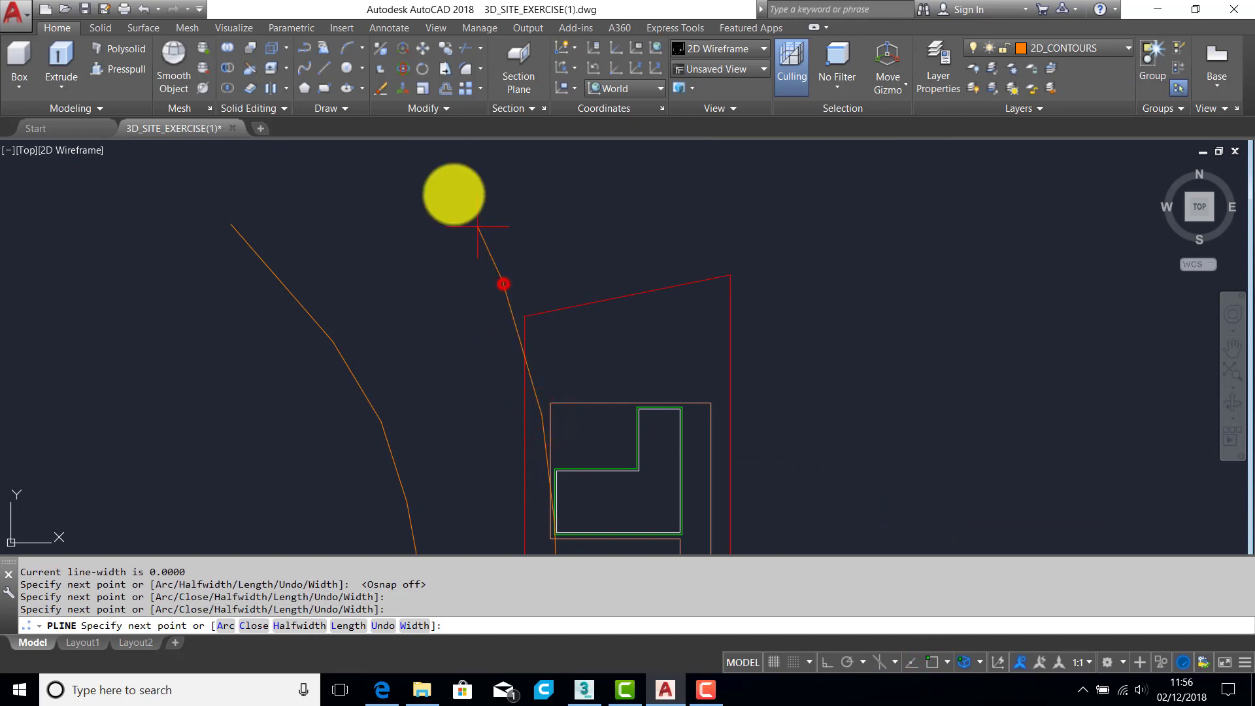
click(419, 149)
scroll(469, 253, down, 4)
key(Return)
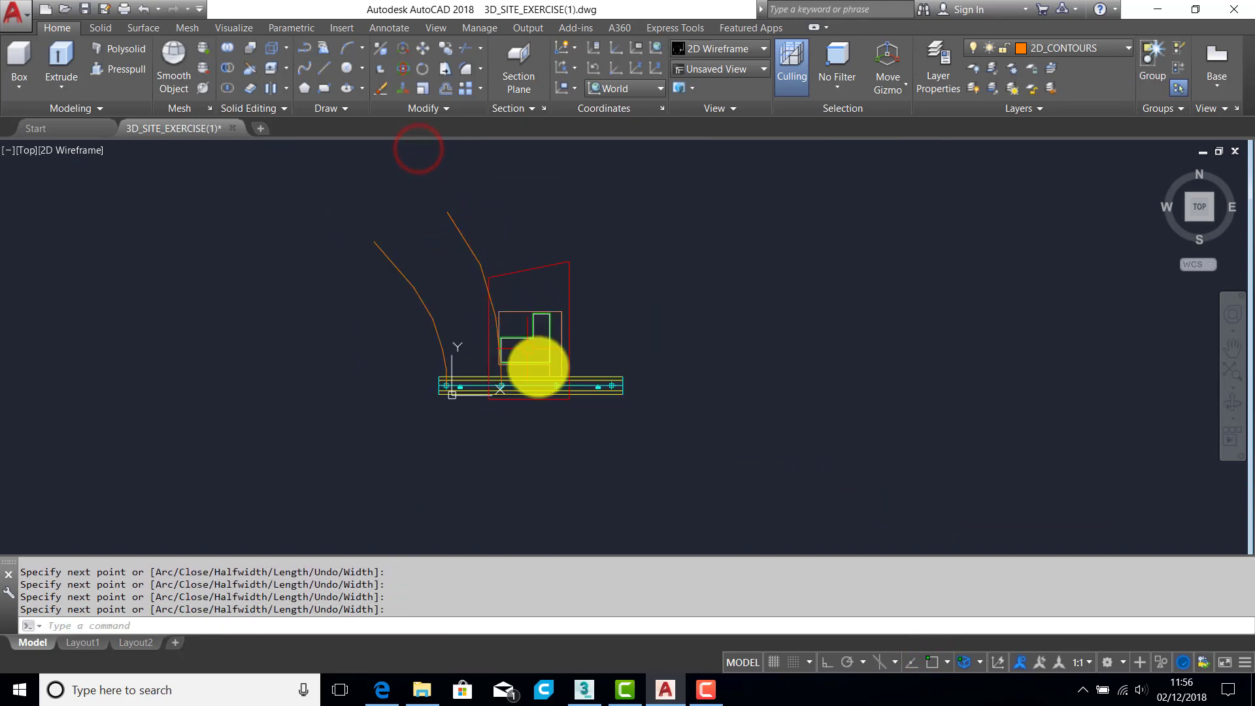
Step: Start a third contour polyline at the third level point with a segment straight north, then turn off object snap and 3D object snap
key(Return)
scroll(570, 396, up, 6)
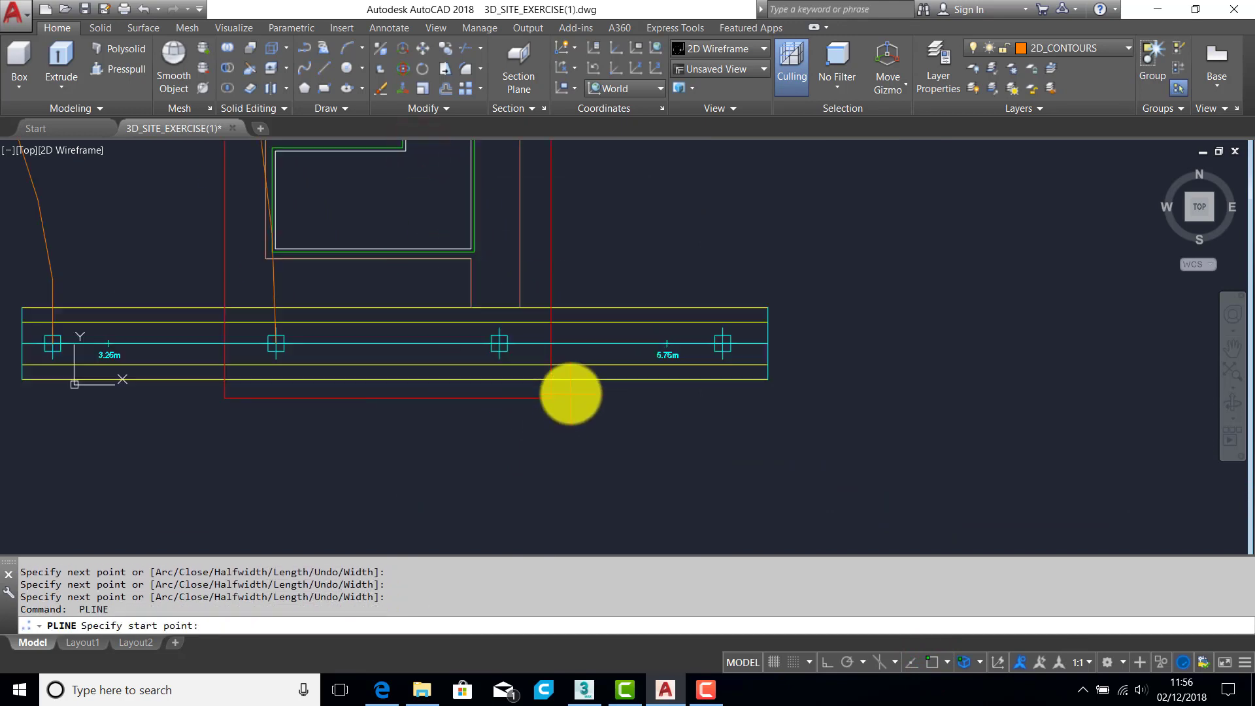
click(933, 663)
click(505, 354)
scroll(504, 350, down, 4)
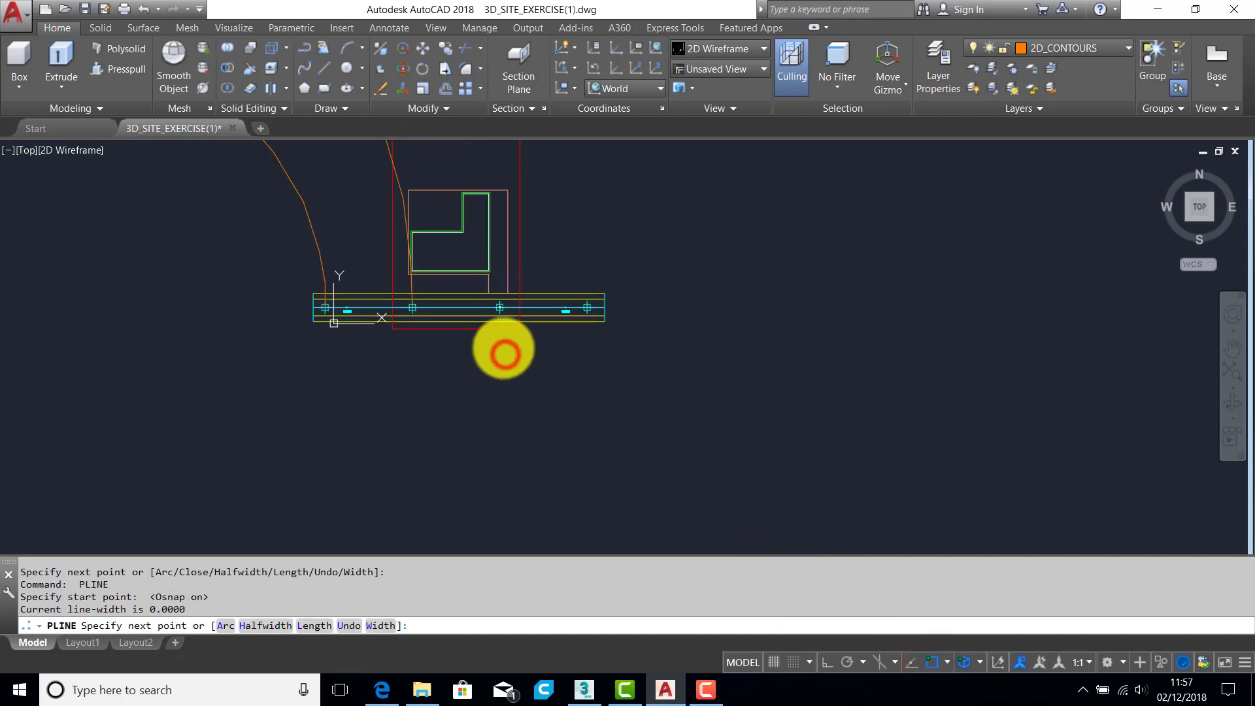
scroll(516, 366, up, 6)
click(535, 348)
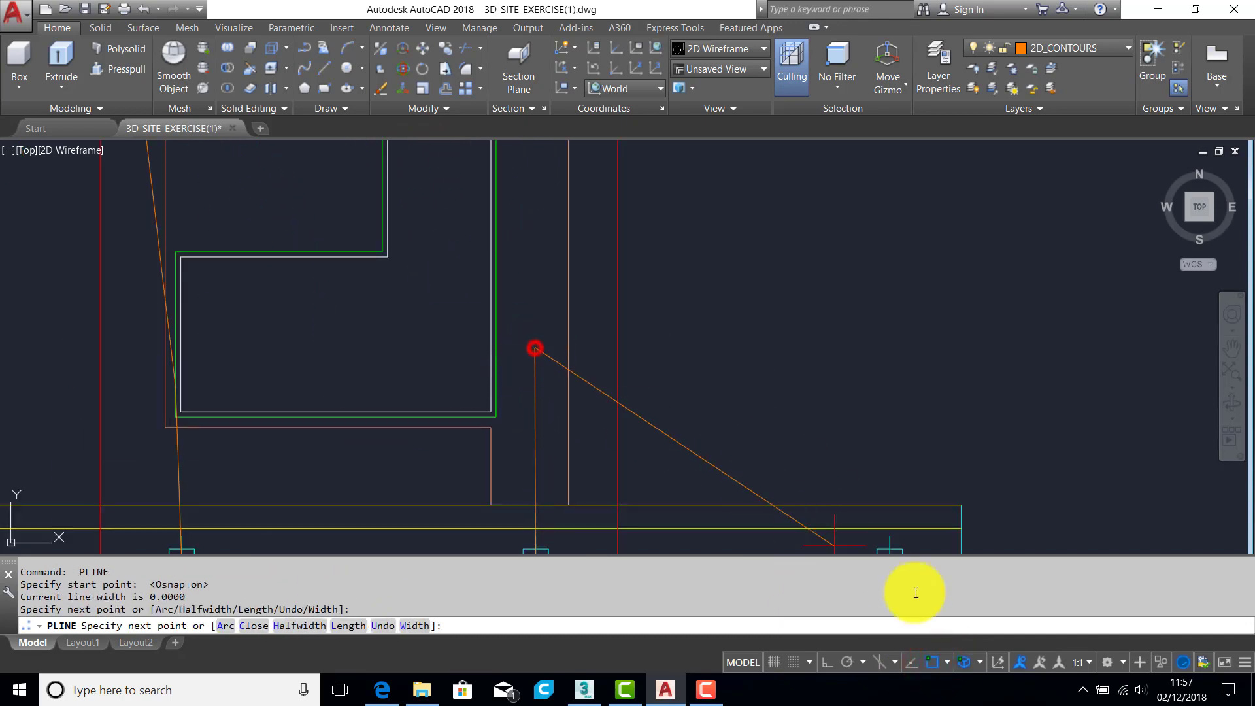
click(931, 662)
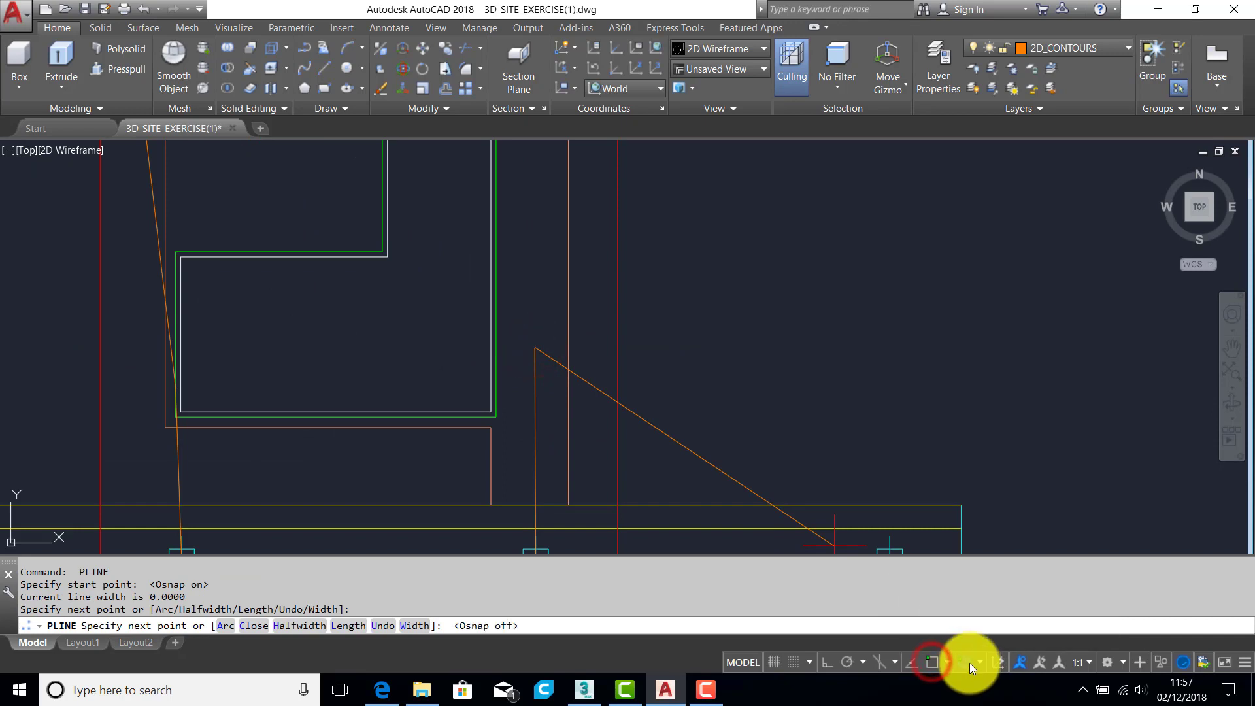
click(969, 663)
Step: Continue the third contour polyline along the building's east side, bending northwest through four more points to finish beyond the site's north boundary
scroll(532, 252, down, 4)
scroll(527, 294, up, 2)
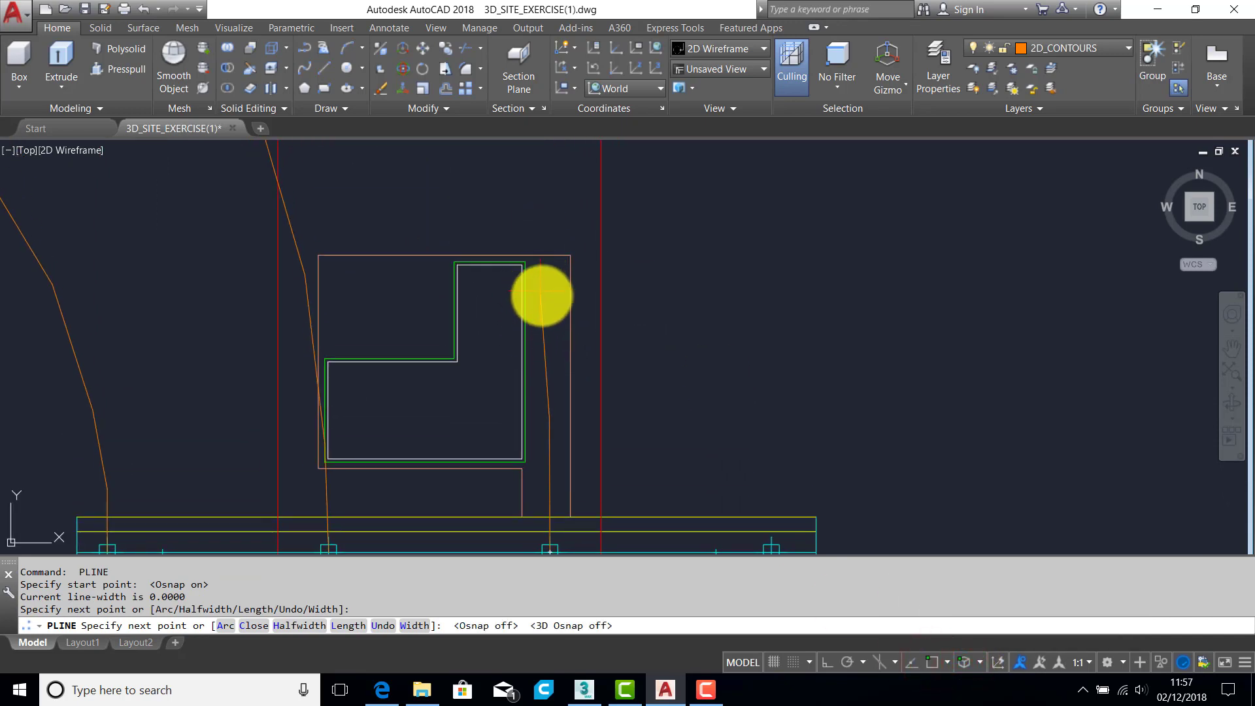
click(545, 299)
middle_drag(518, 189, 579, 372)
click(565, 311)
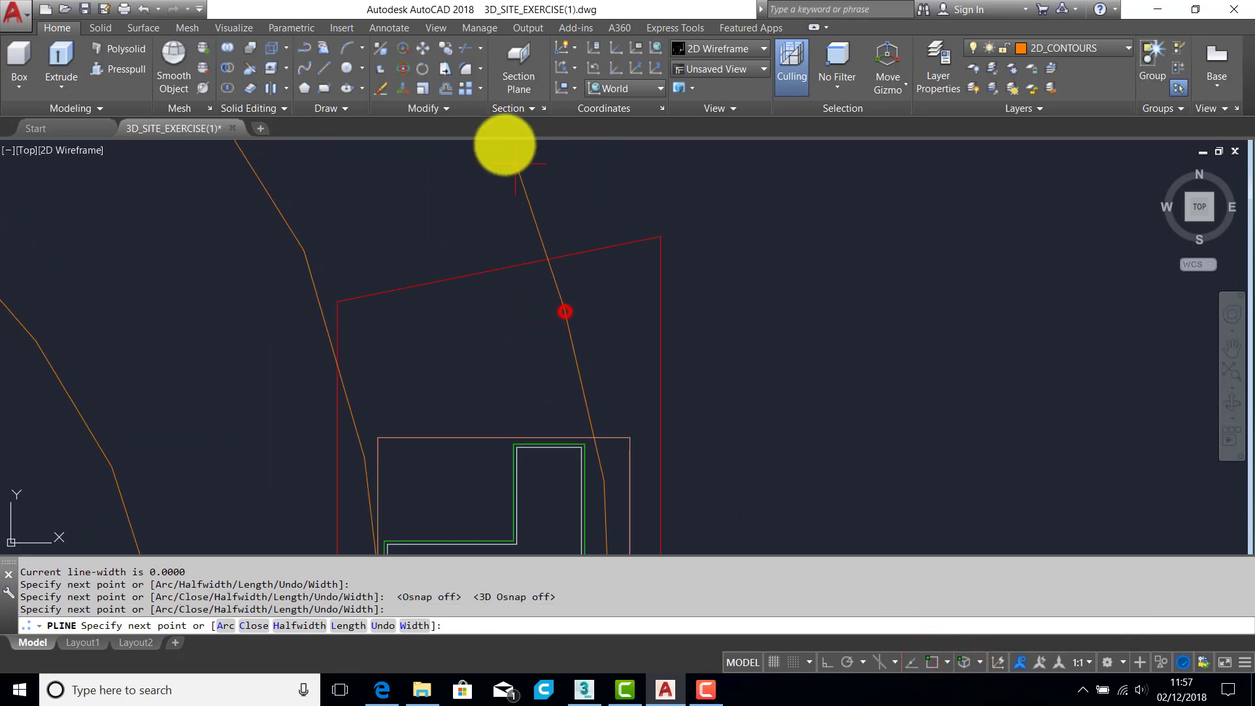
click(527, 158)
middle_drag(527, 162, 598, 397)
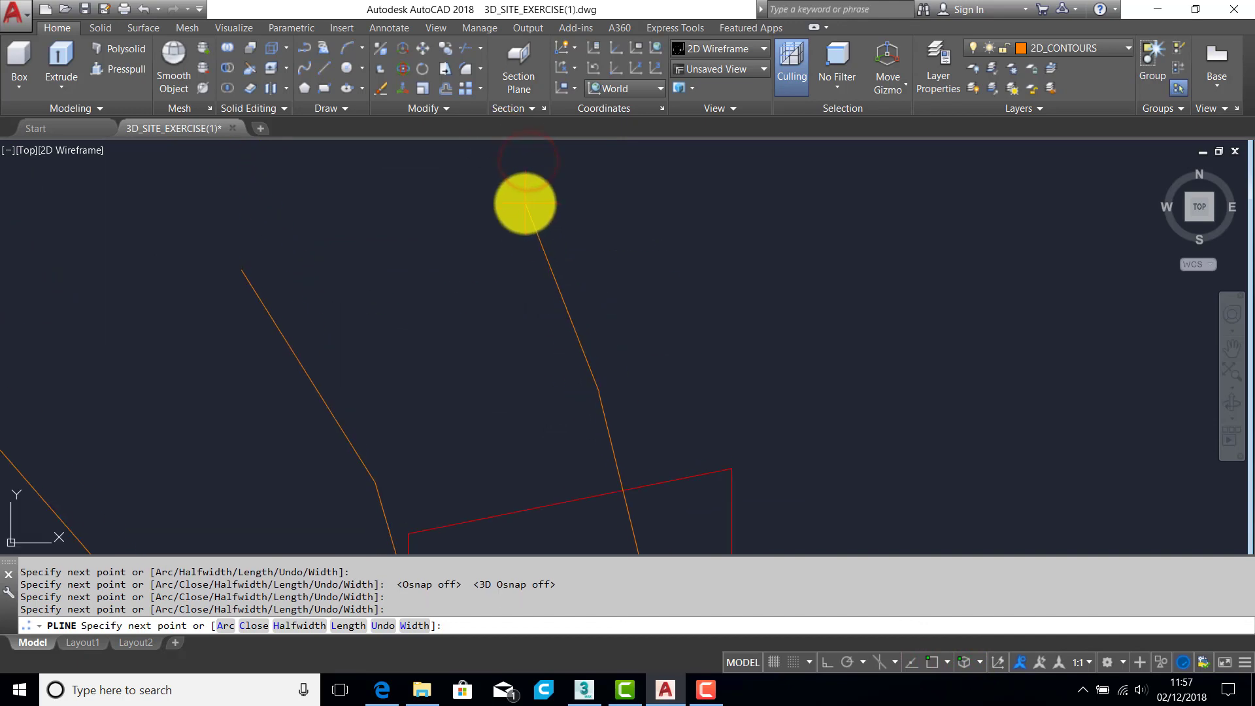
click(520, 188)
scroll(551, 228, down, 2)
middle_drag(597, 288, 565, 167)
key(Return)
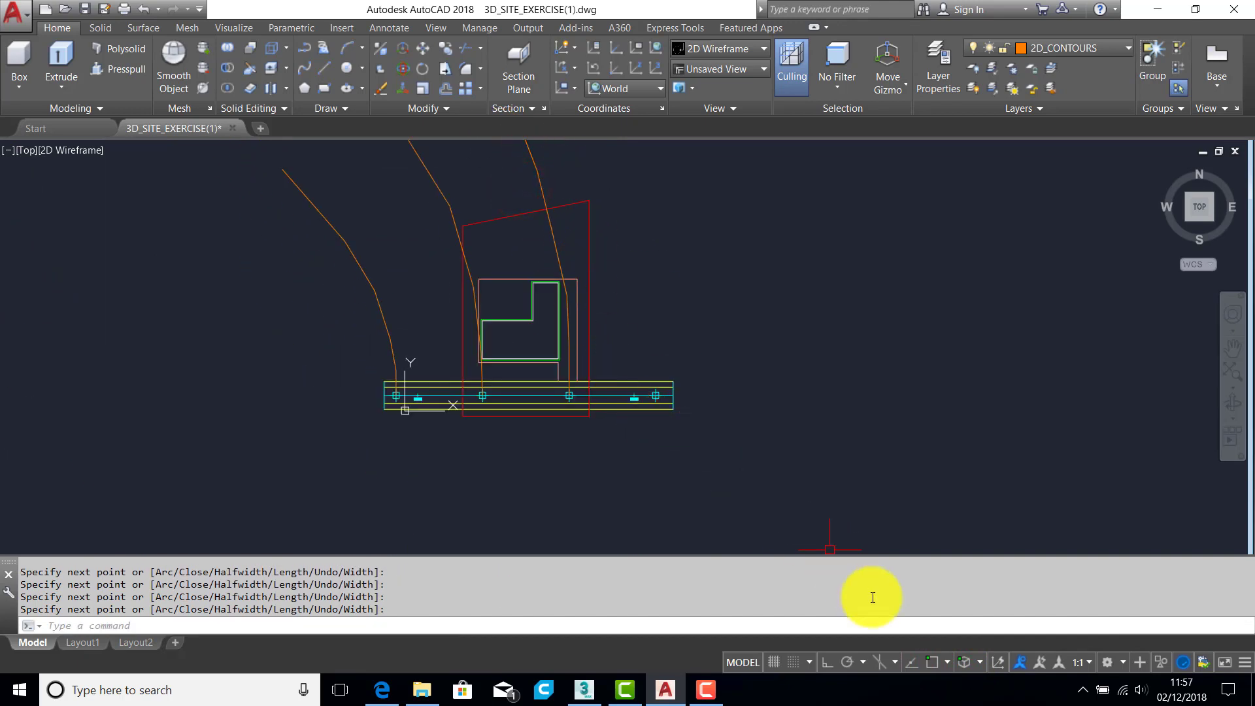
Step: With object snap on, draw a fourth contour polyline from the easternmost level point, running north and bending slightly northwest through four points
click(931, 662)
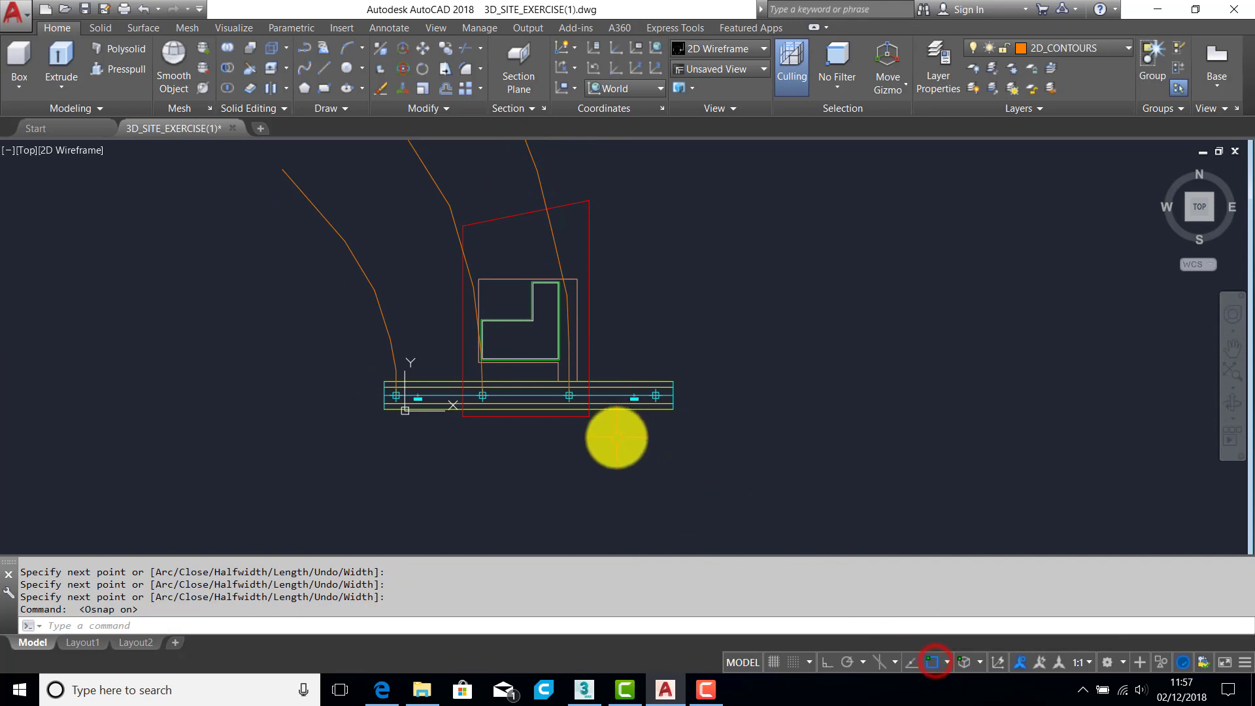
key(Return)
scroll(614, 434, up, 7)
click(849, 180)
scroll(850, 180, down, 4)
middle_drag(784, 102, 763, 275)
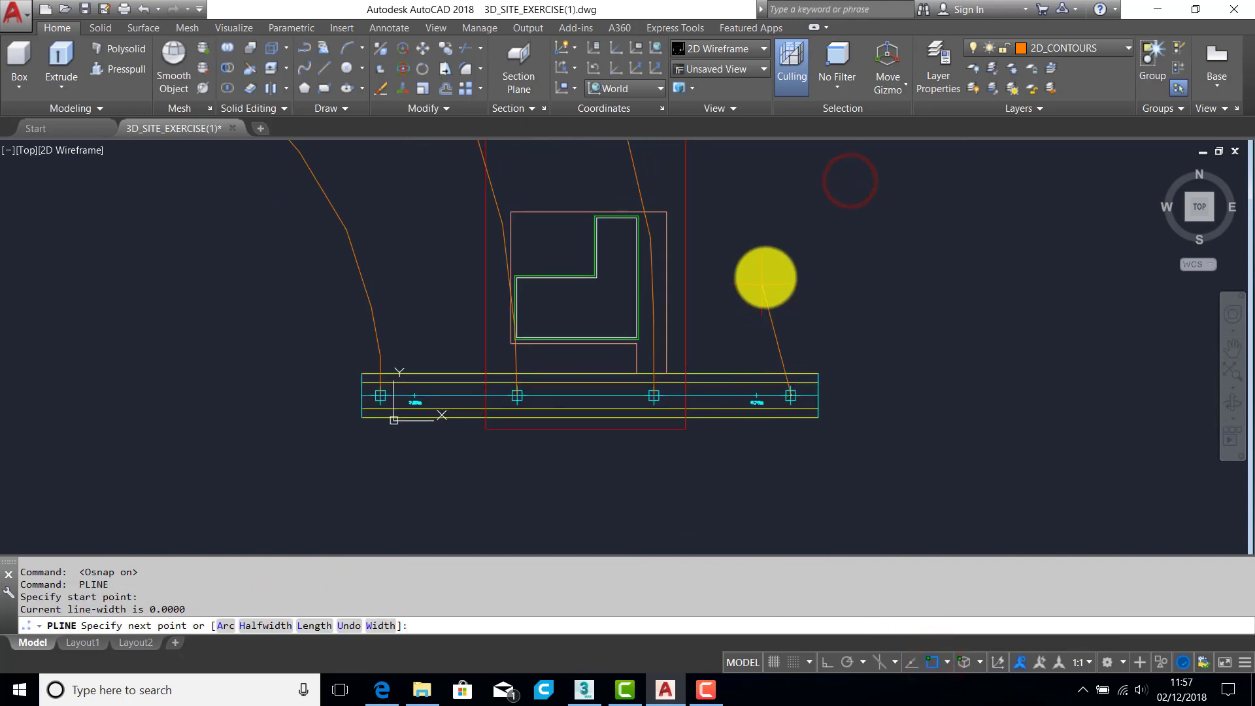
click(792, 258)
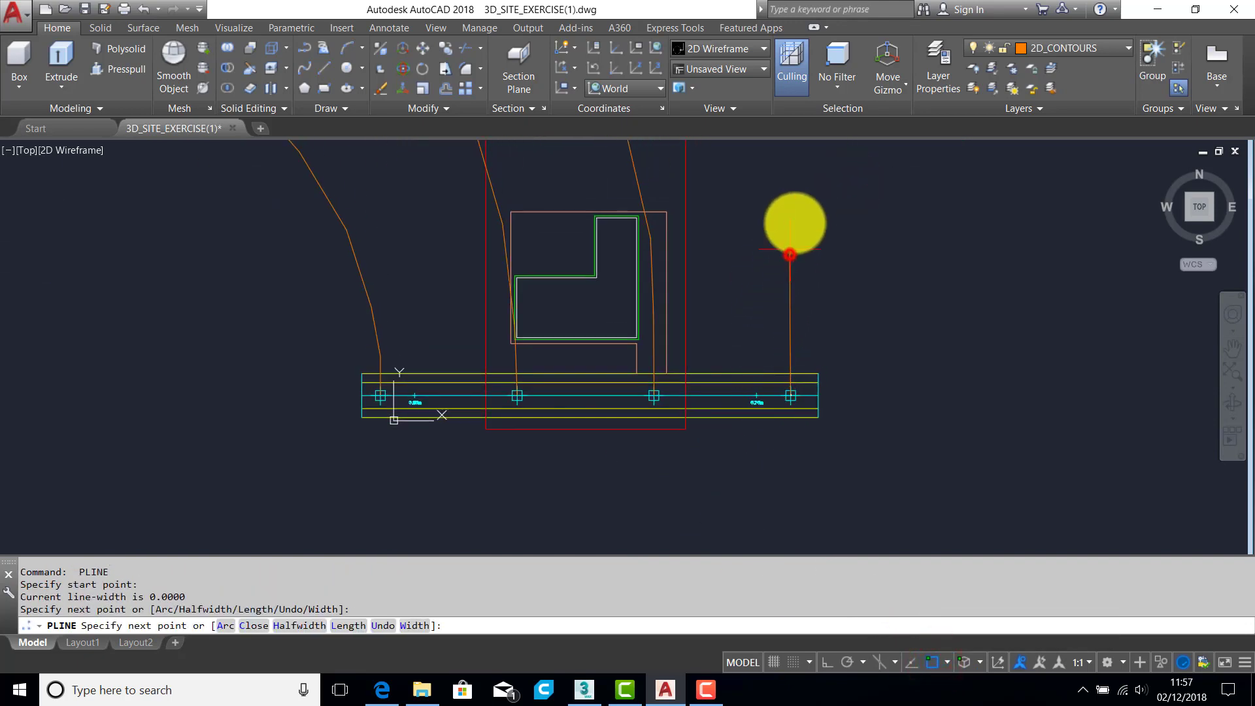
middle_drag(801, 117, 809, 353)
click(792, 308)
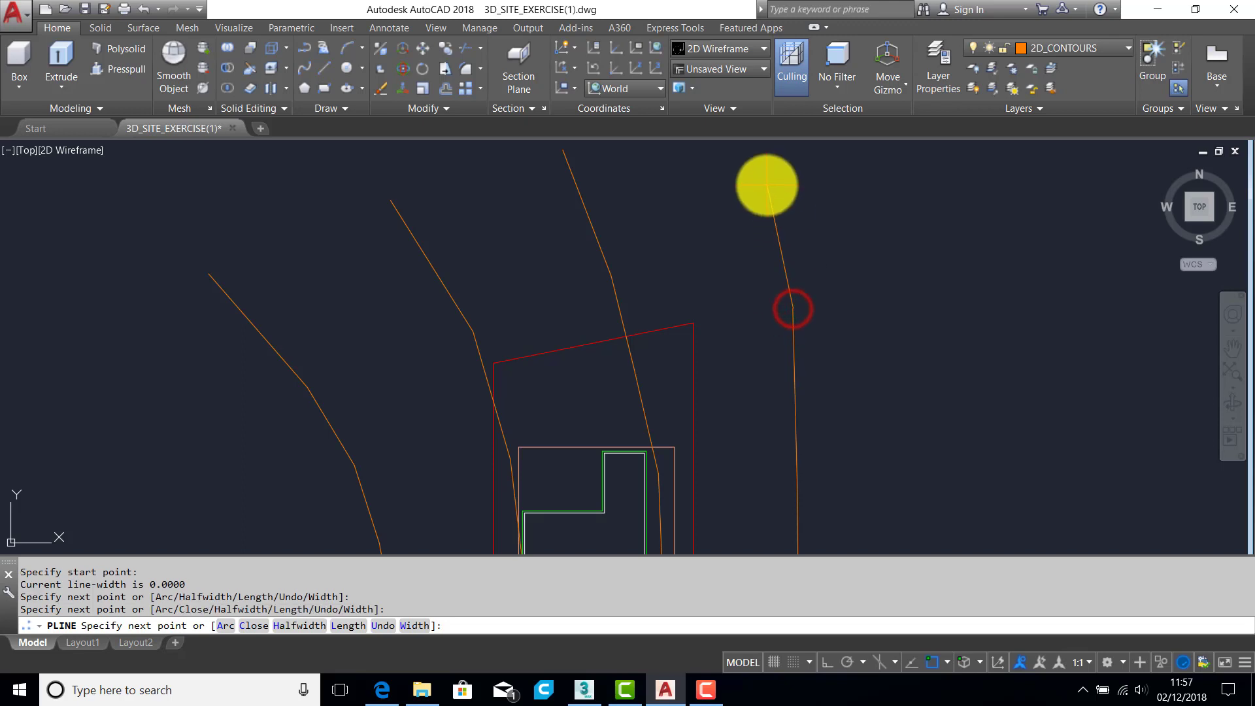
click(775, 169)
middle_drag(777, 187, 749, 265)
click(770, 302)
key(Return)
Step: Check the Z elevations of the first, third and fourth contours by identifying a point near the north end of each
scroll(792, 372, down, 6)
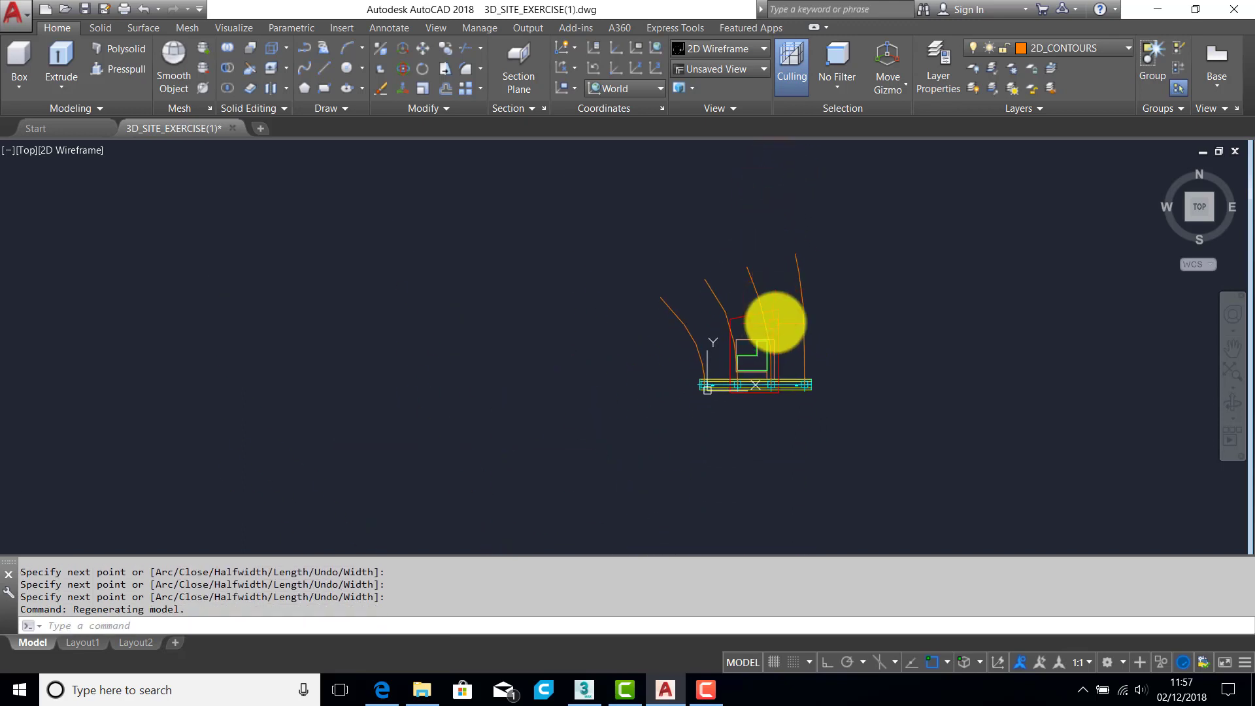
scroll(777, 327, up, 4)
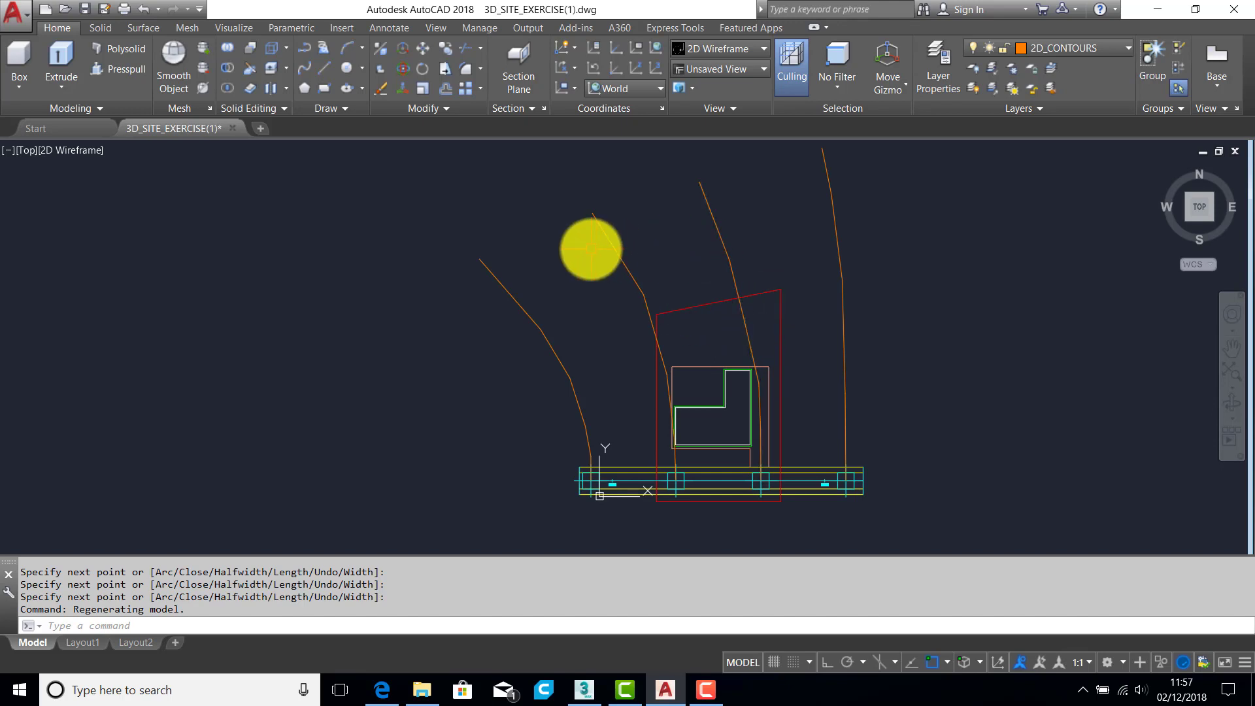
text(ID)
key(Return)
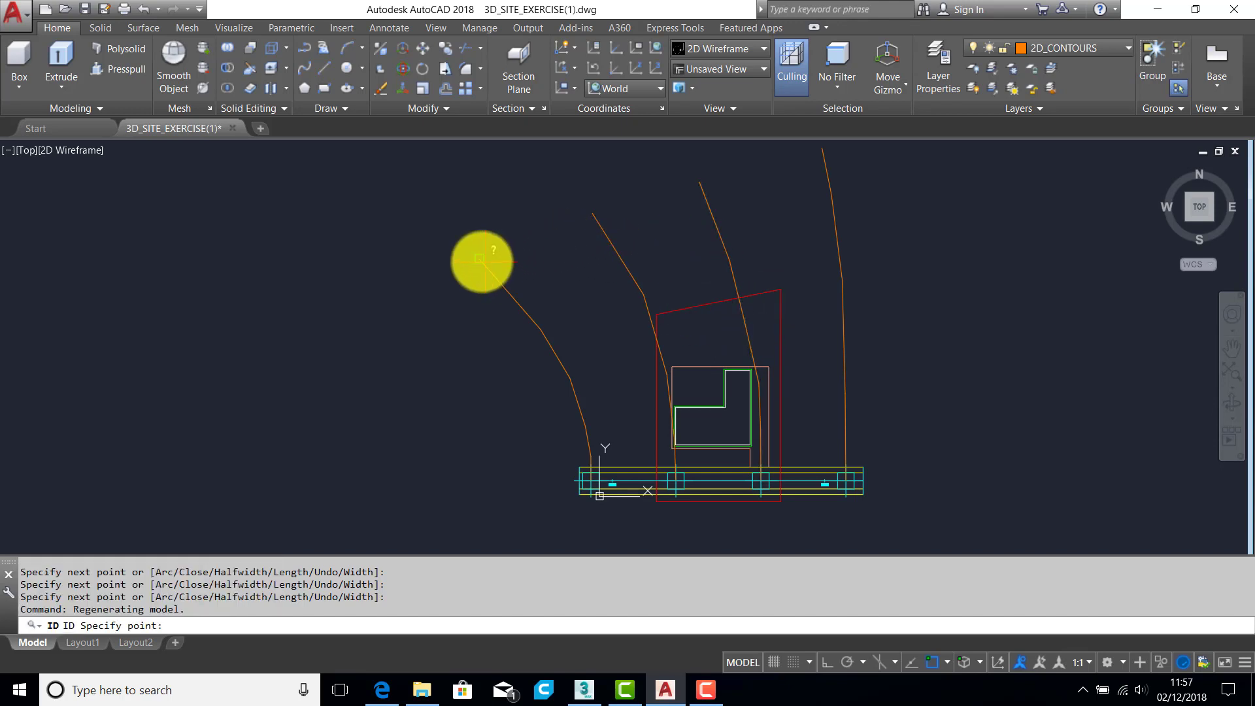
click(480, 259)
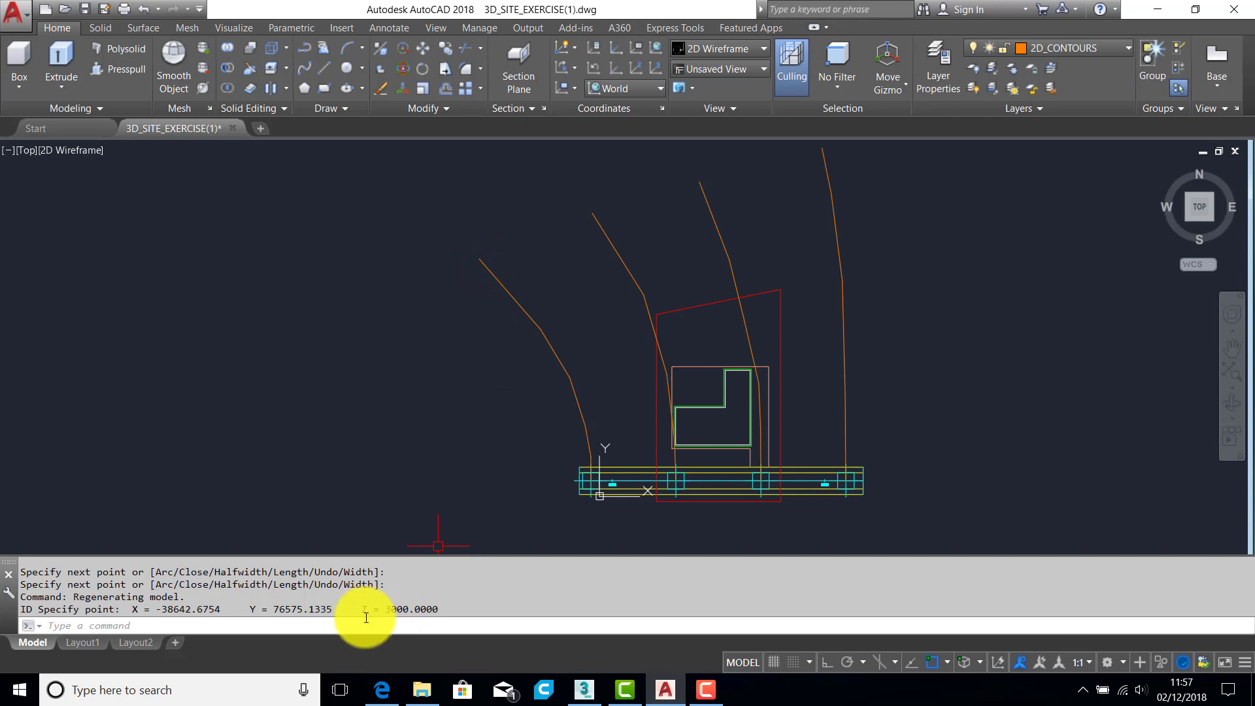
drag(359, 609, 440, 609)
key(Return)
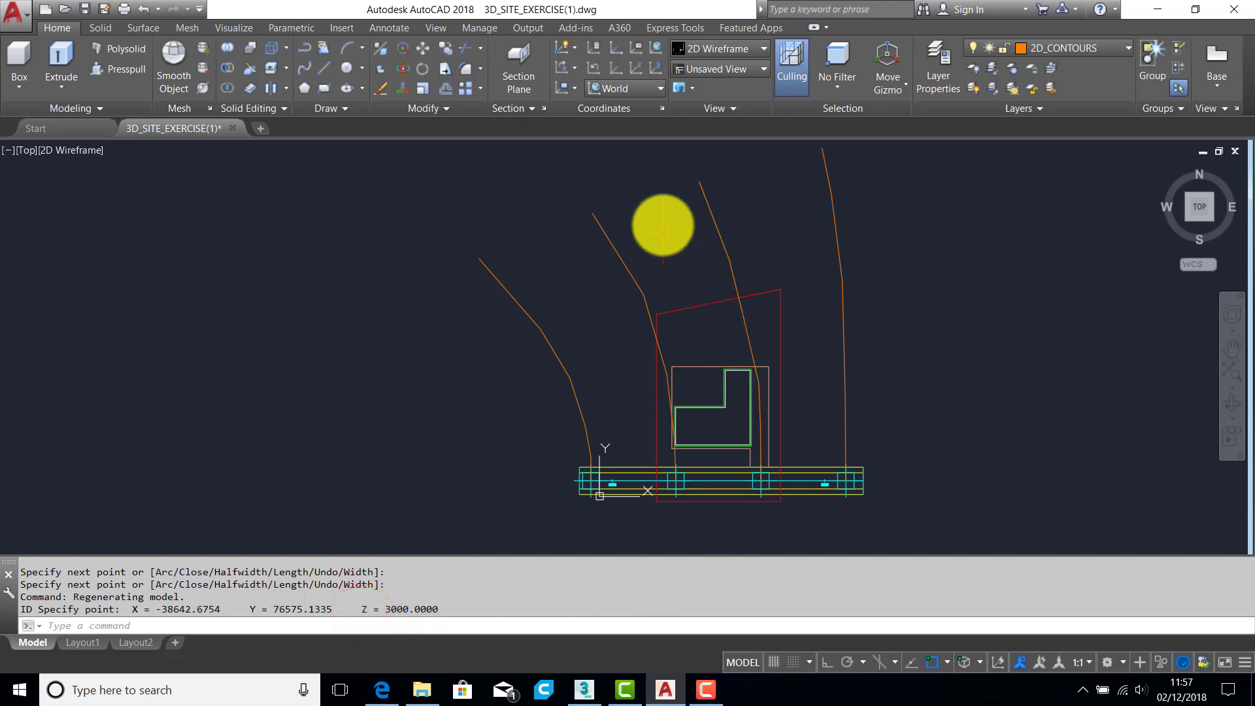
click(712, 195)
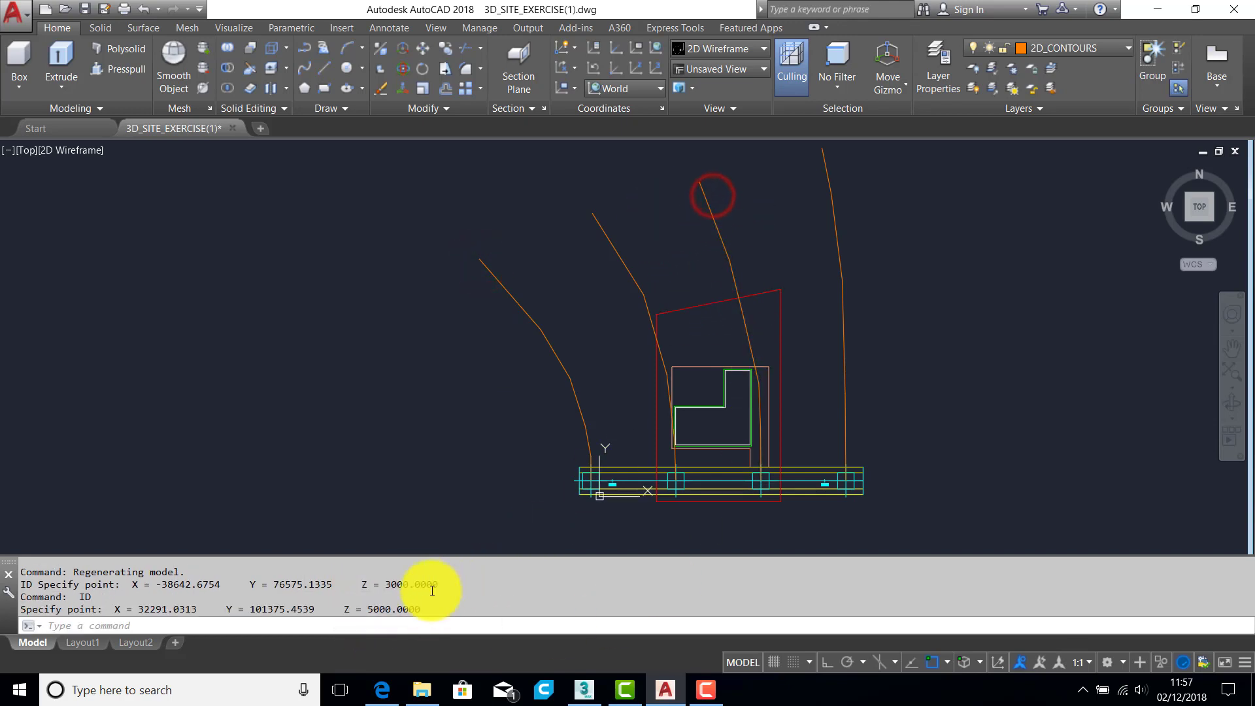
drag(344, 609, 423, 613)
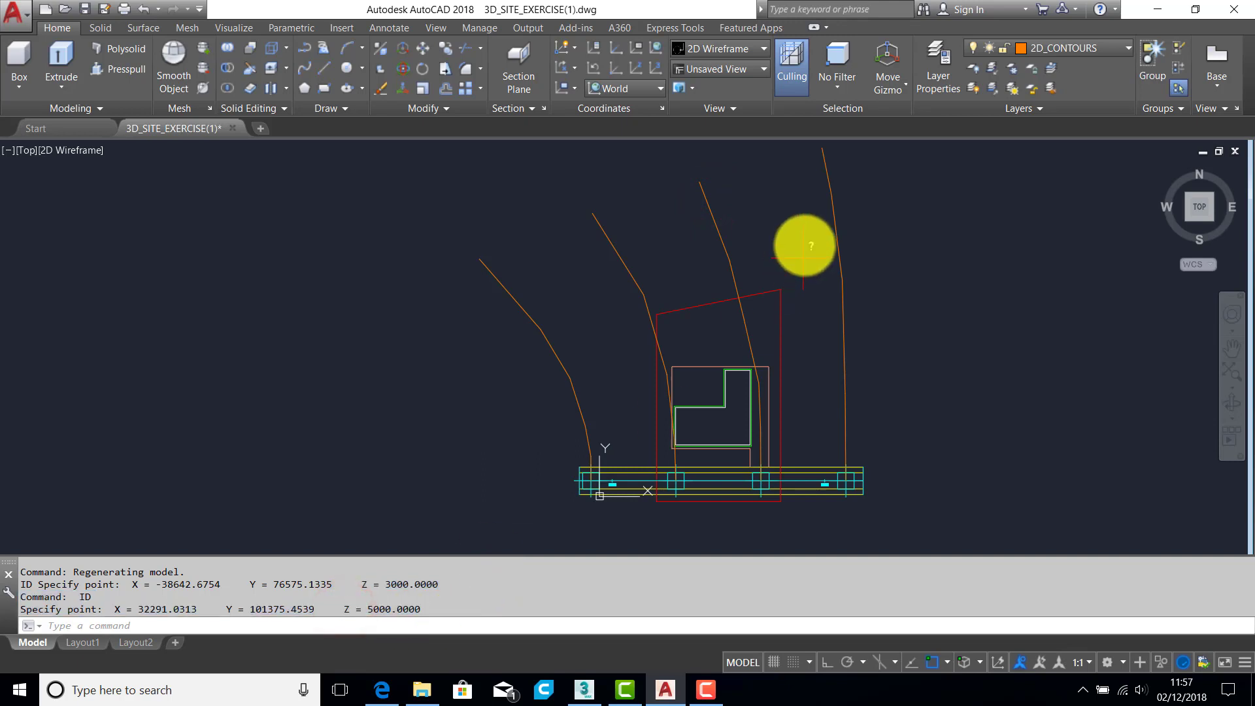
key(Return)
click(829, 152)
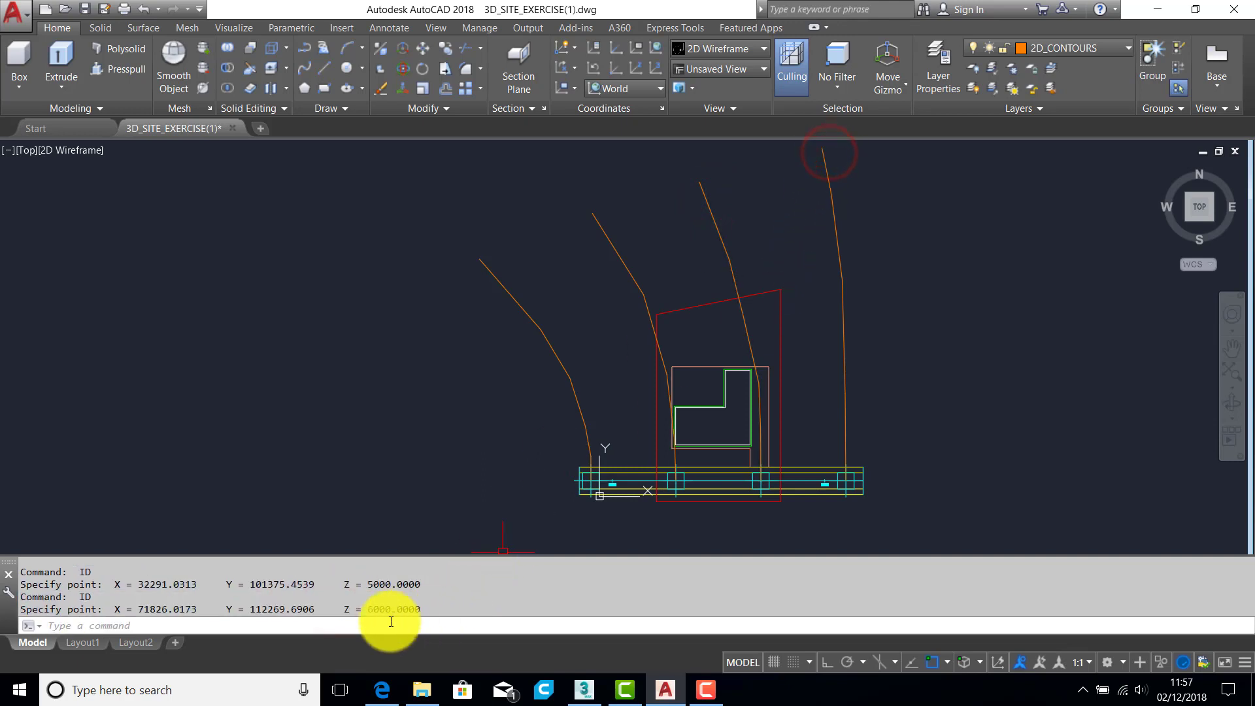
drag(344, 611, 421, 613)
key(Escape)
key(Escape)
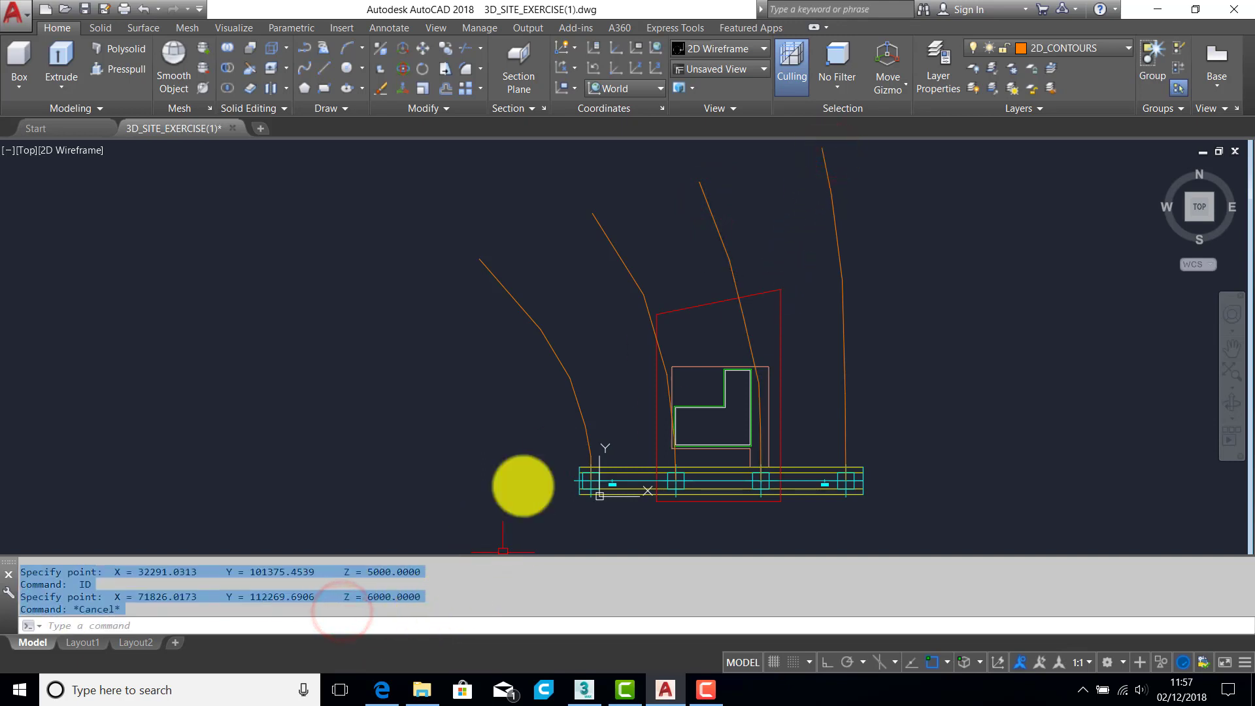
Step: Examine the contours, level points and sloping road polyline in 3D against the flat road, ending at the road's west end
shift+middle_drag(537, 449, 597, 335)
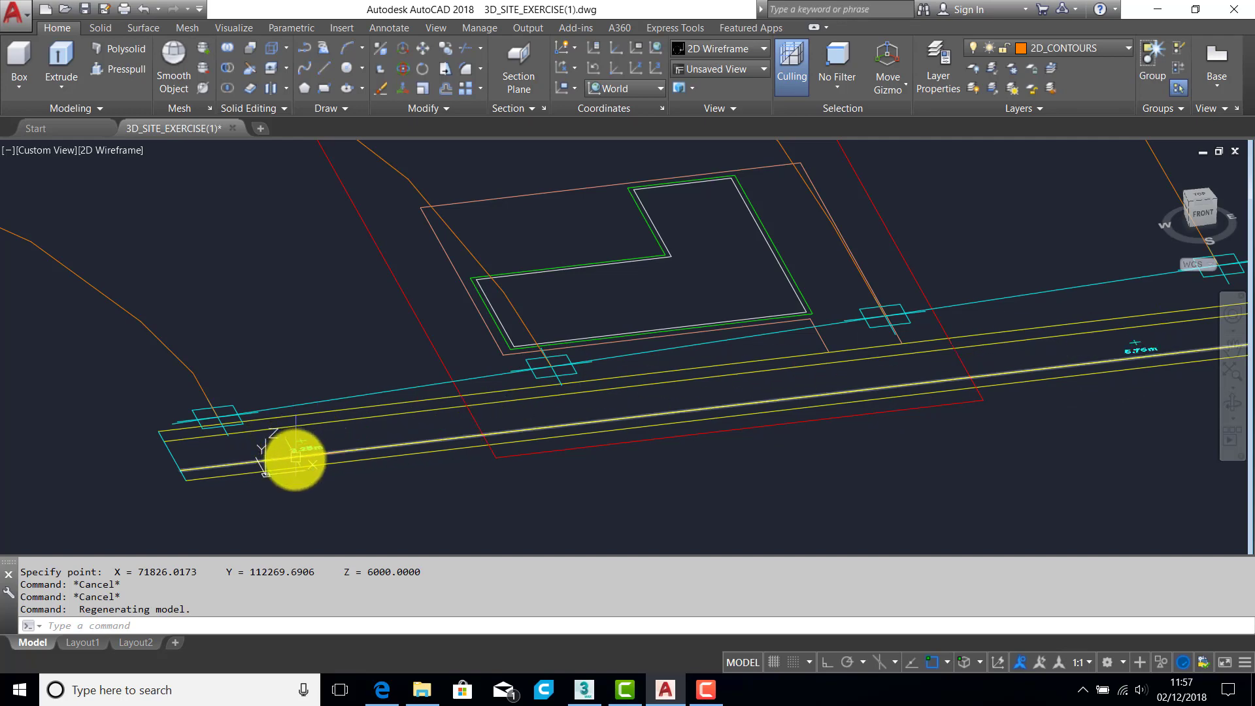
shift+middle_drag(340, 410, 771, 293)
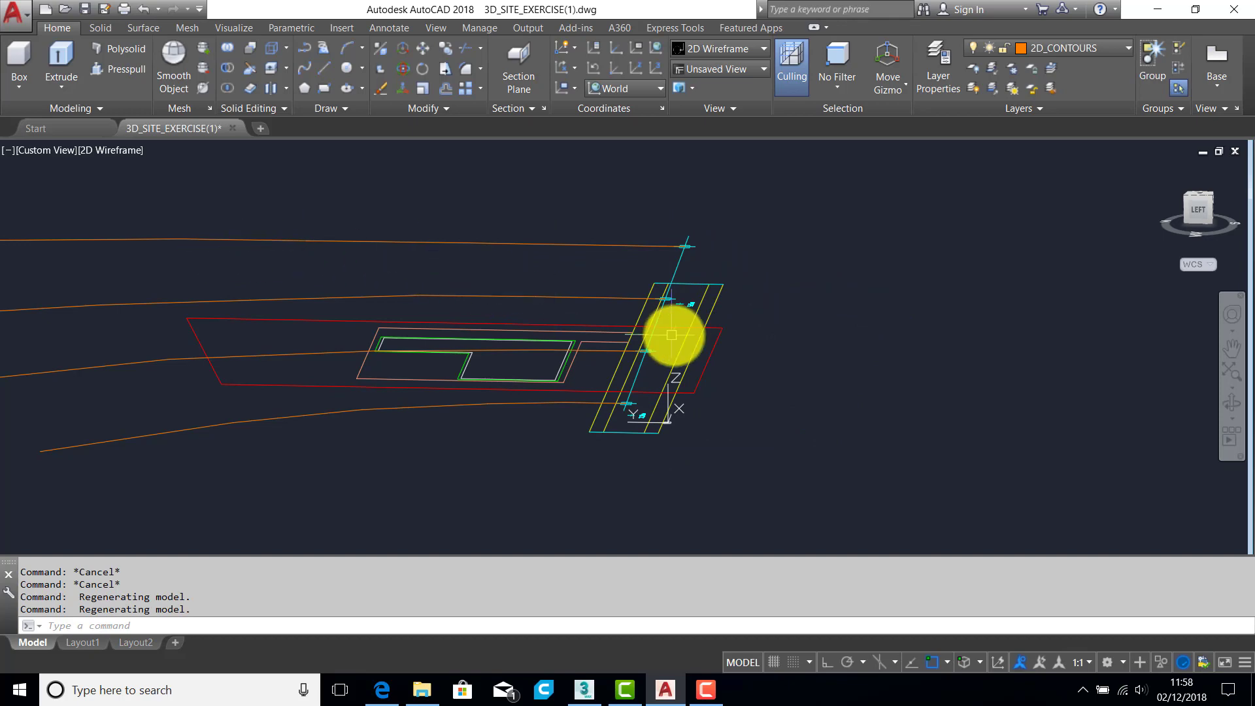
shift+middle_drag(686, 341, 664, 322)
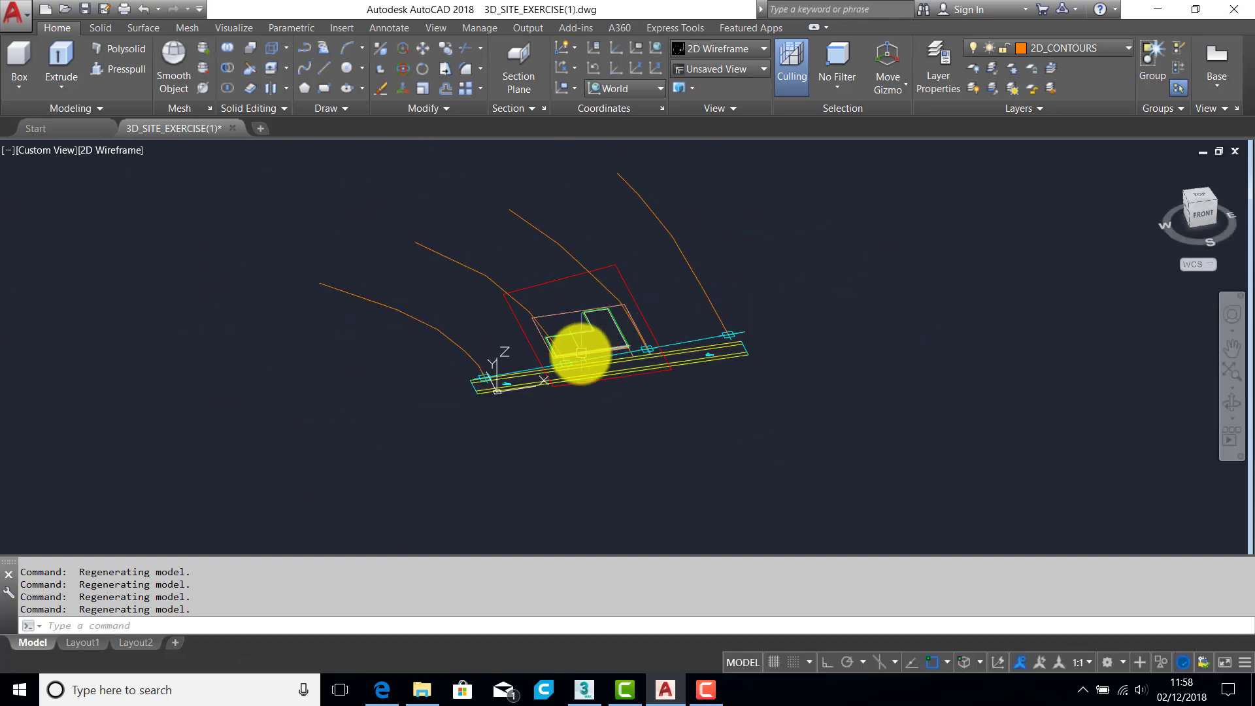
scroll(580, 354, up, 3)
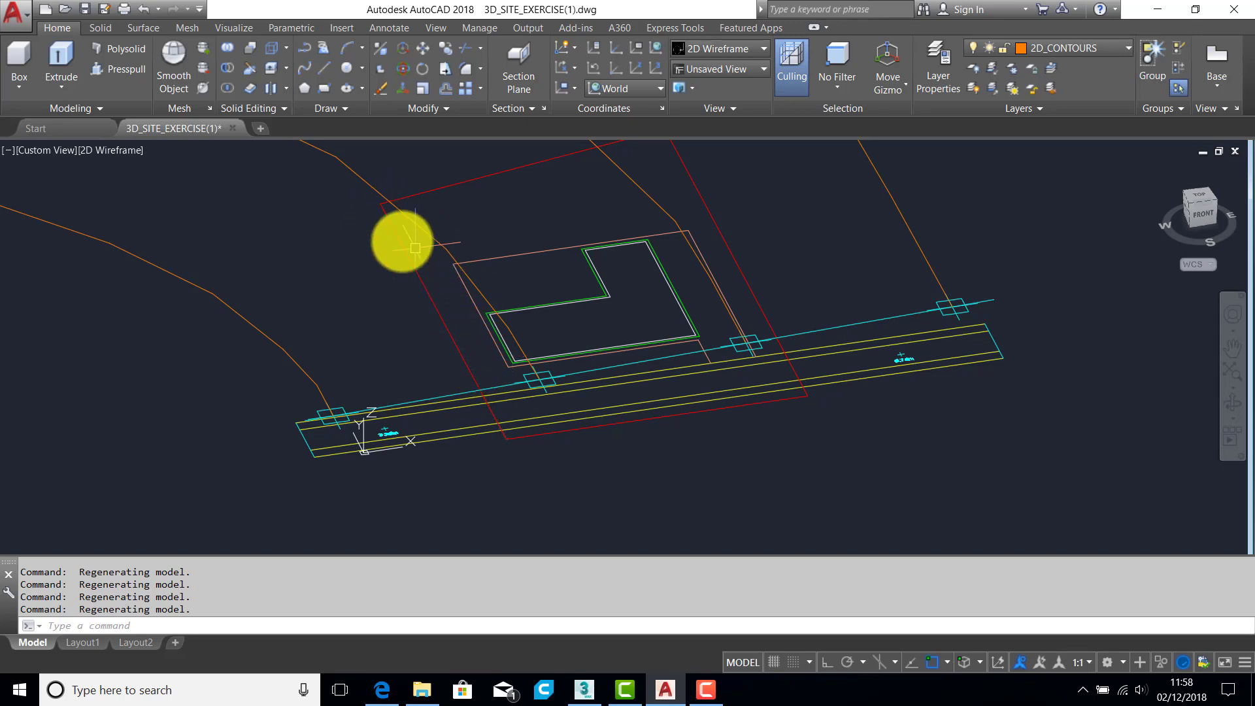
middle_drag(602, 177, 605, 244)
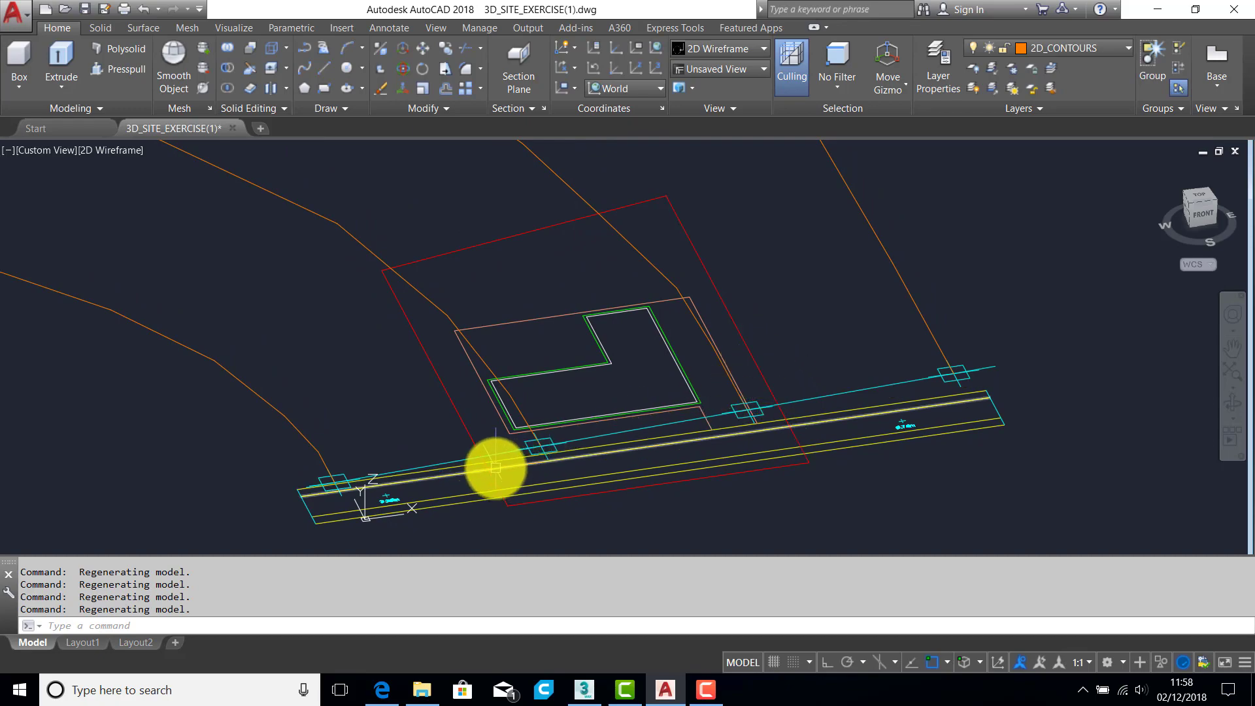
scroll(516, 457, up, 3)
shift+middle_drag(520, 454, 868, 346)
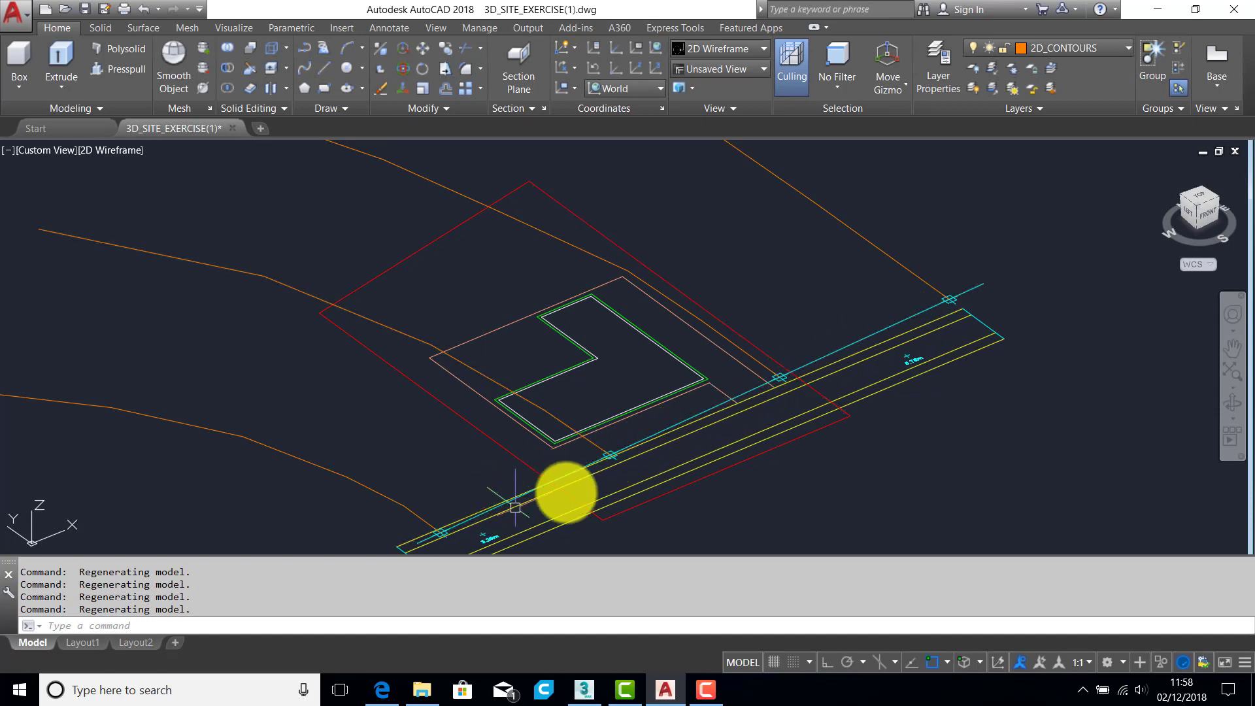
middle_drag(691, 442, 686, 383)
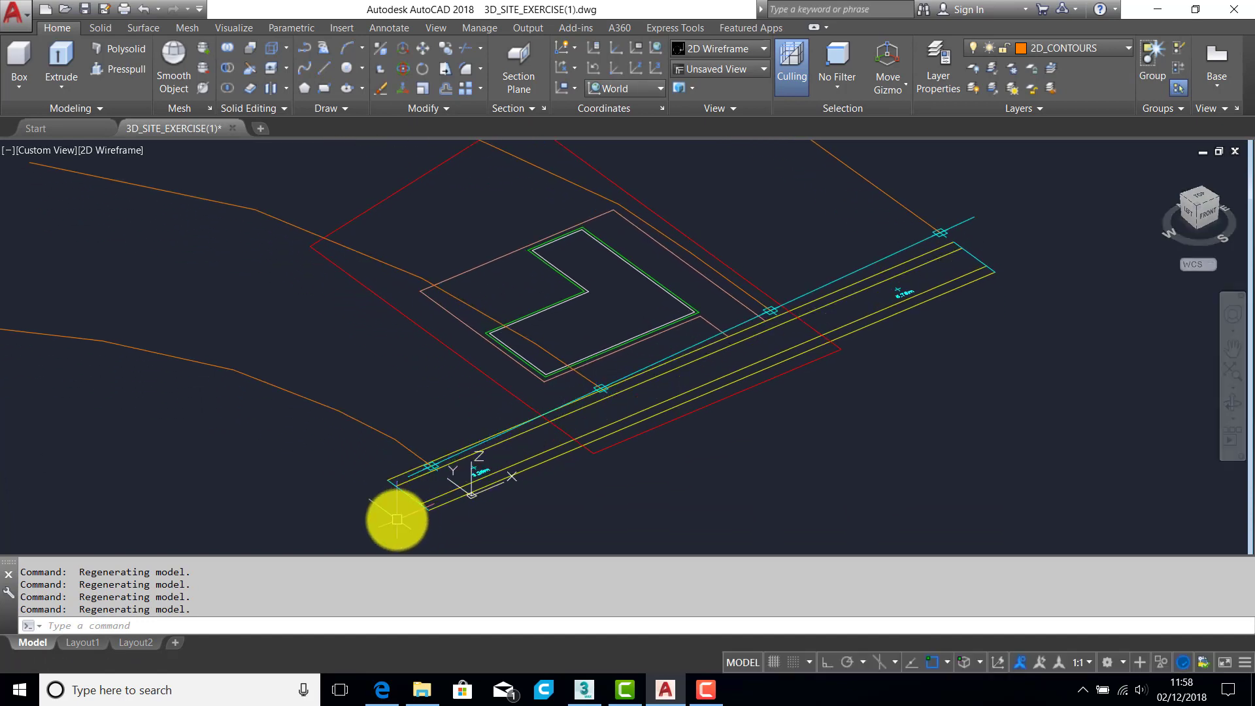
scroll(415, 496, up, 3)
middle_drag(425, 438, 449, 405)
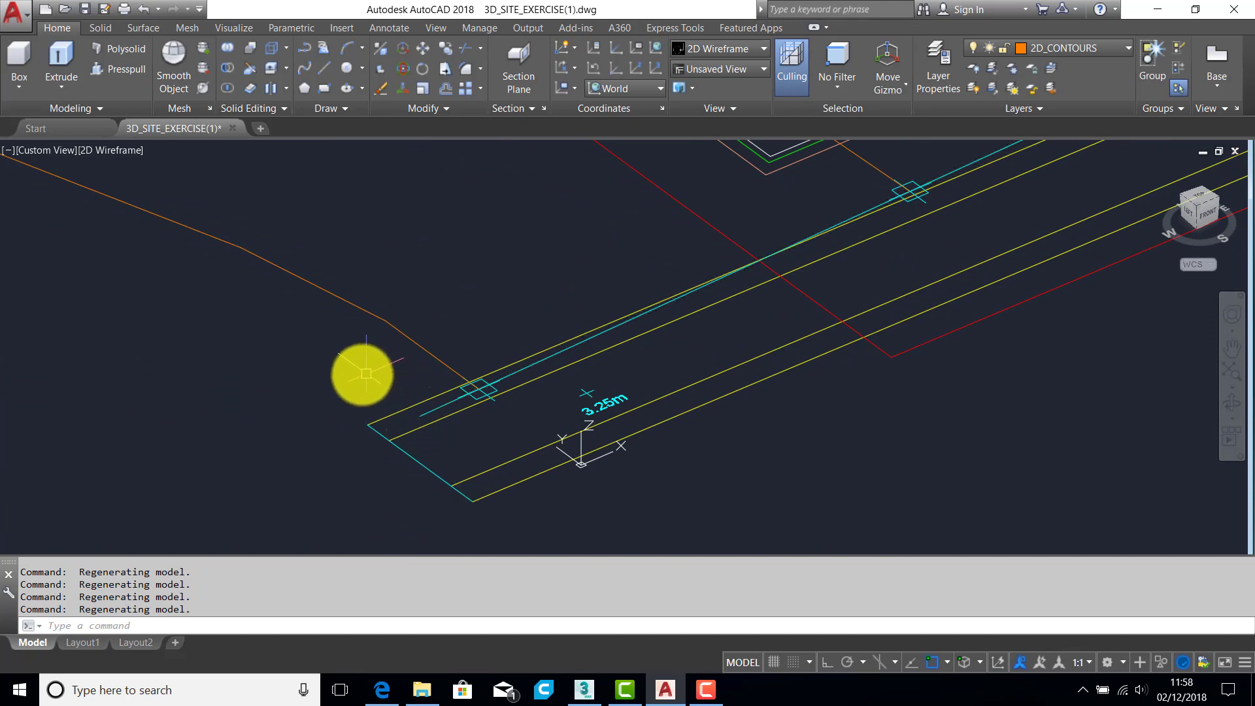
middle_drag(395, 381, 406, 398)
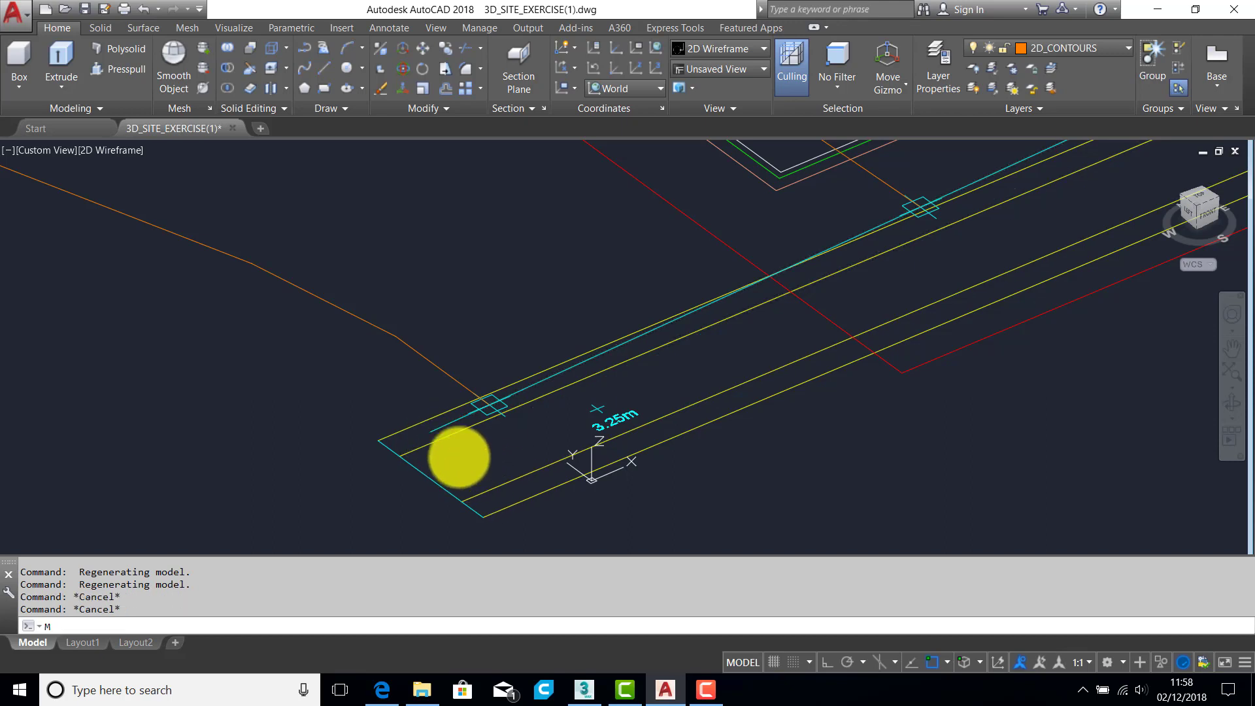
key(Return)
click(436, 430)
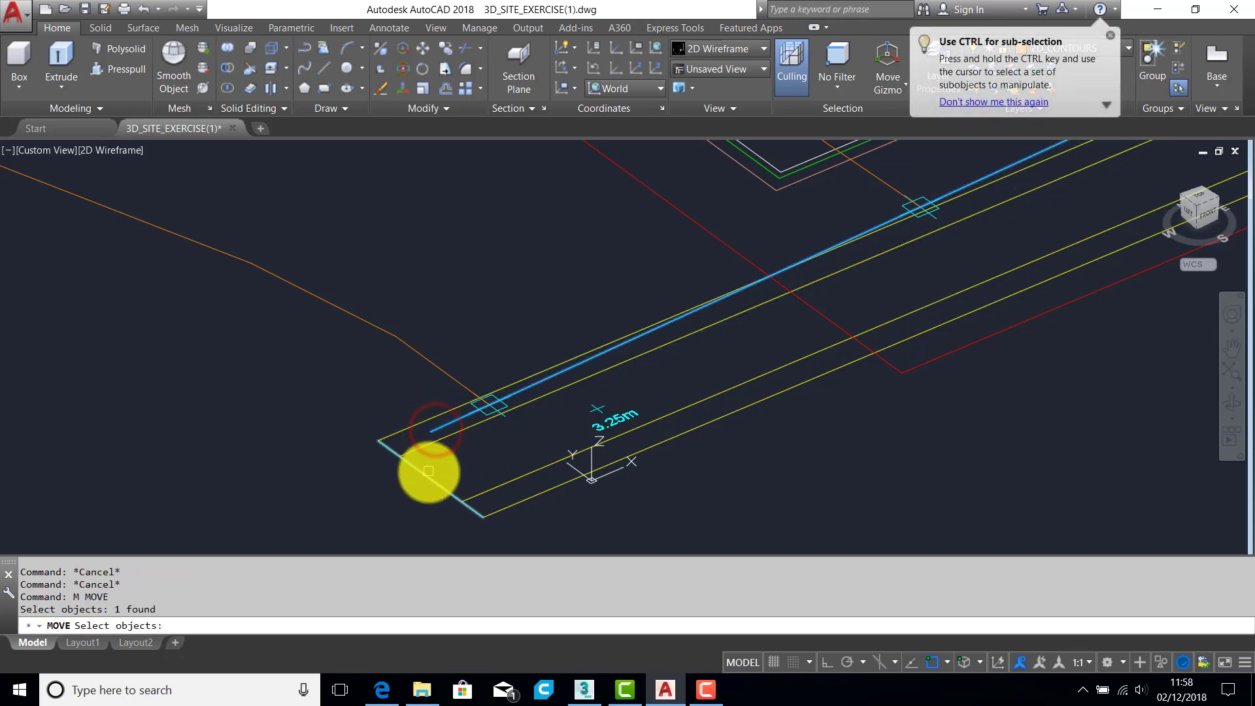
key(Return)
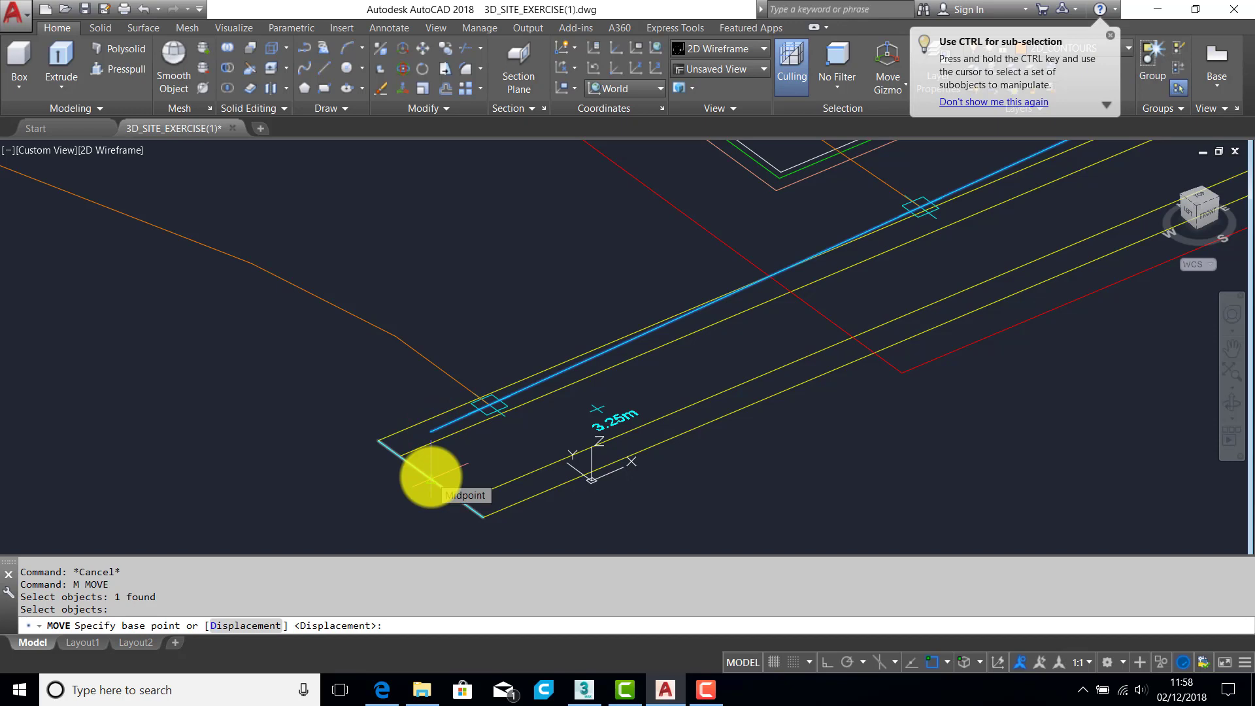
key(Escape)
Step: Measure the distance from the sloping road polyline's west end to the midpoint of the line closing the flat road's west end
text(DI)
key(Return)
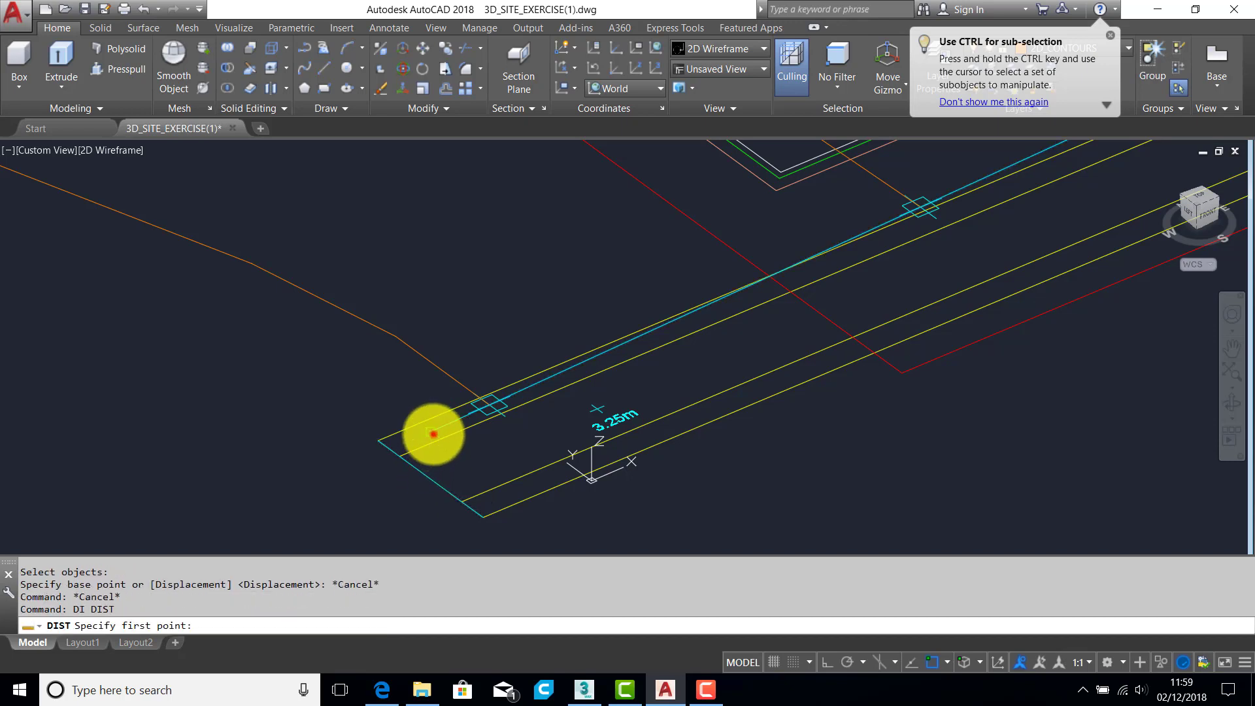
click(433, 434)
click(432, 480)
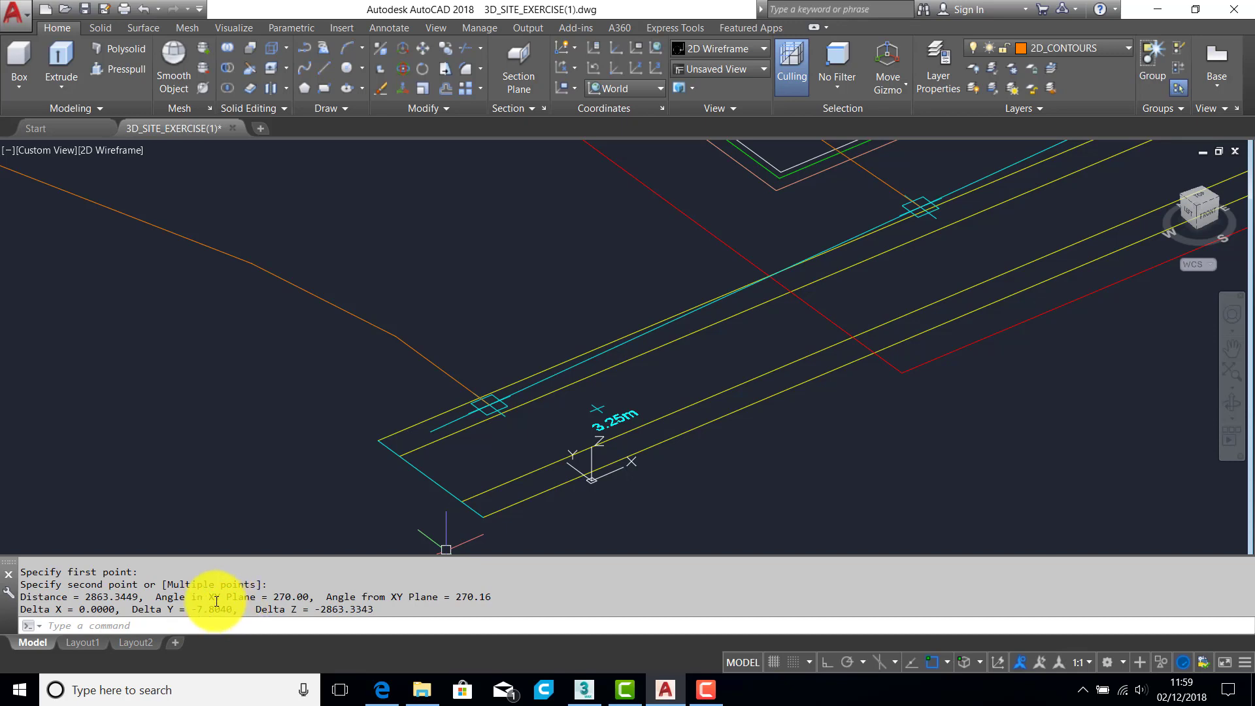
key(Escape)
key(Escape)
key(Escape)
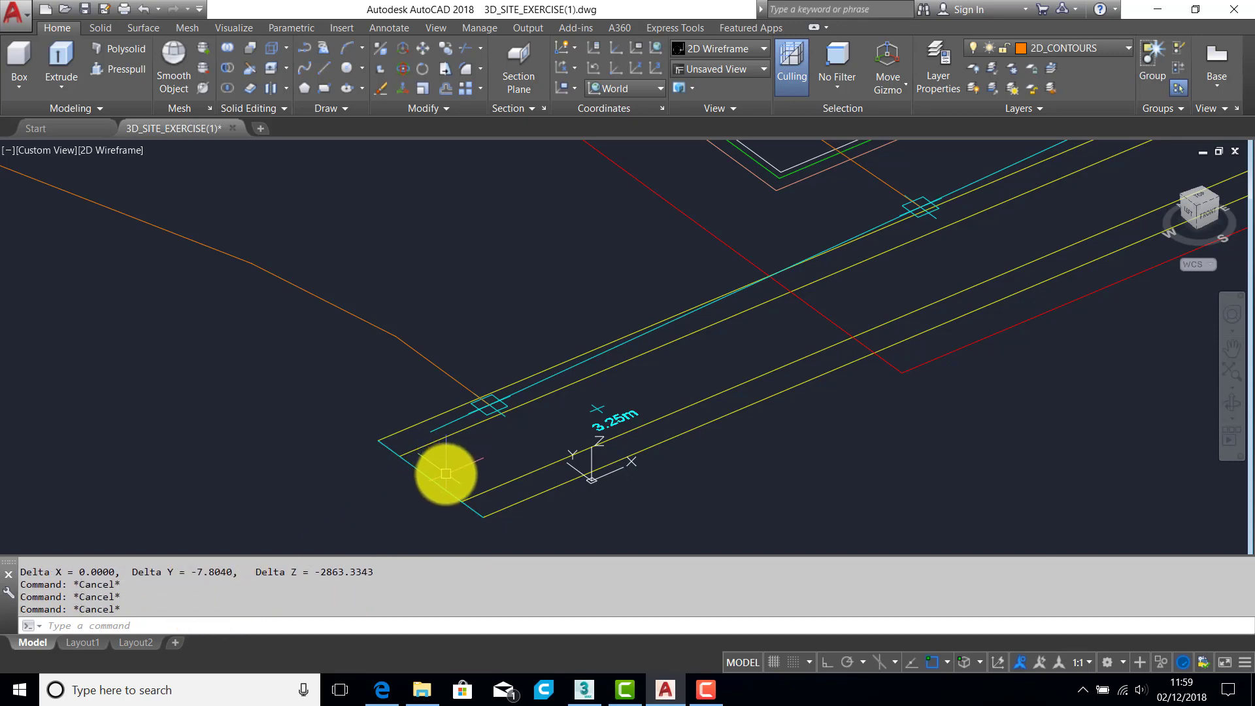
Step: Trim the line closing the flat road's west end at the sloping polyline, removing its southern half
text(tr)
key(Return)
click(440, 428)
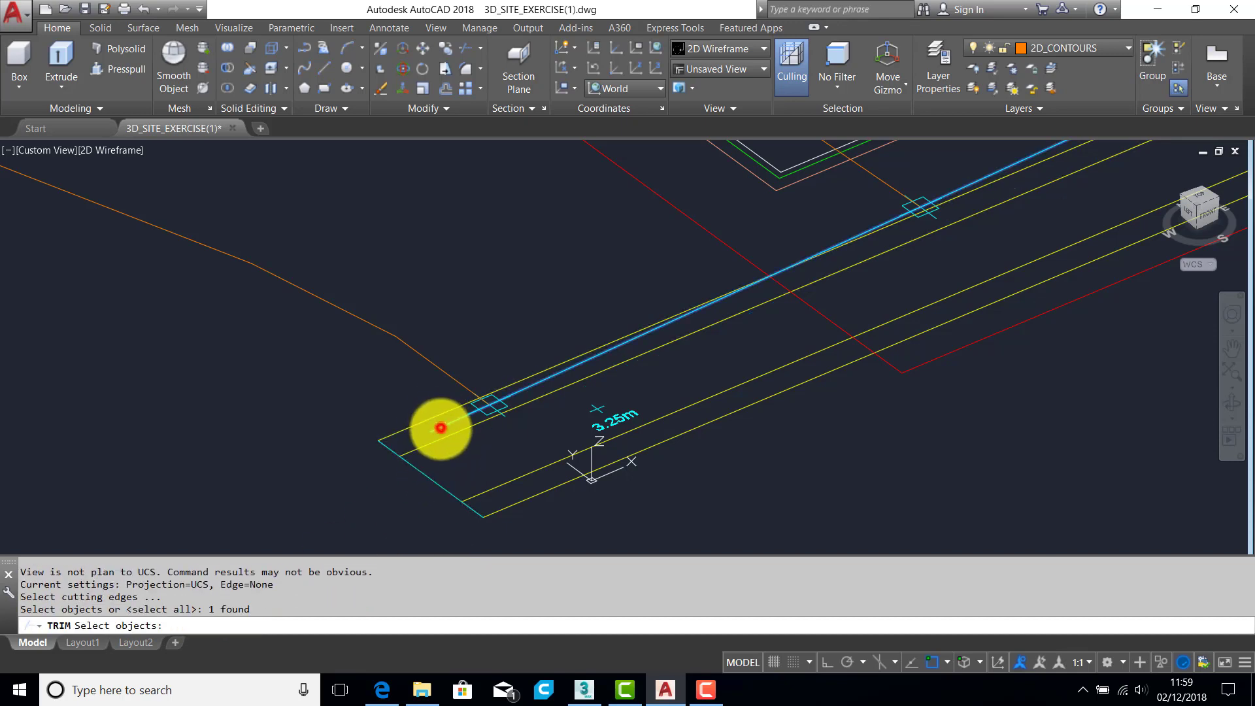
key(Return)
click(443, 483)
key(Return)
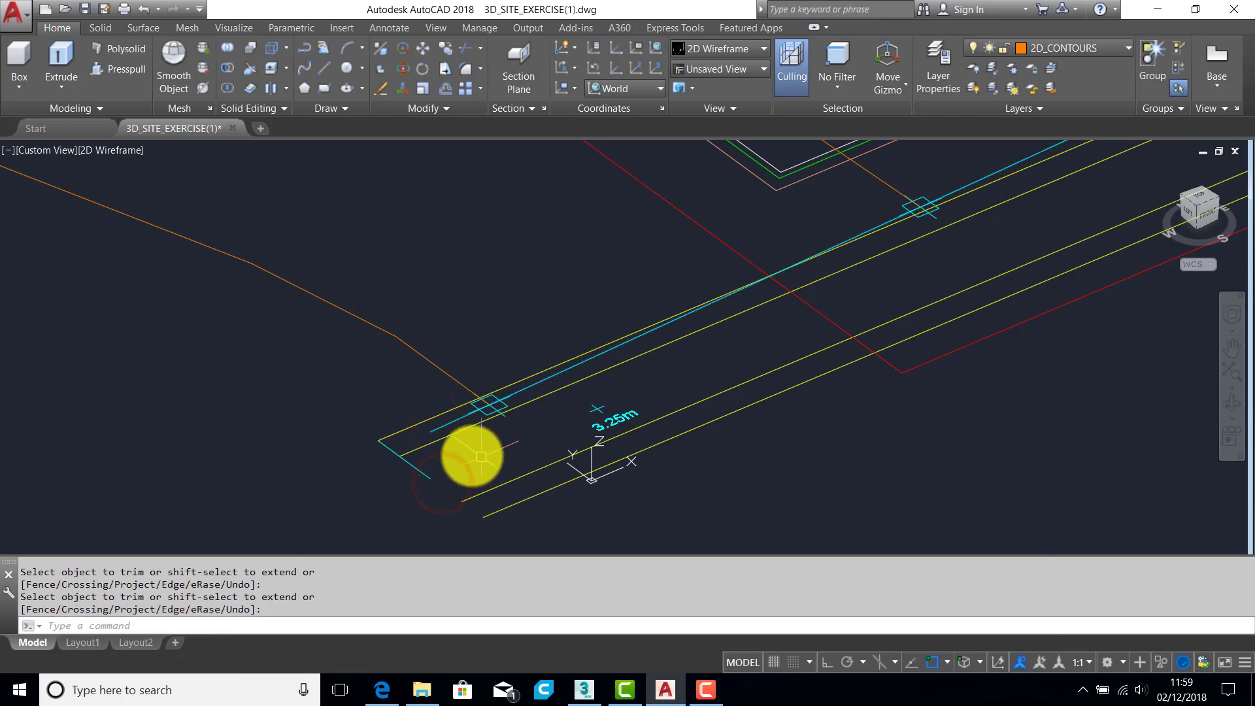
Step: Move the sloping polyline from the trimmed closing line's midpoint end to the flat road's northwest corner
text(m)
key(Return)
click(430, 430)
key(Return)
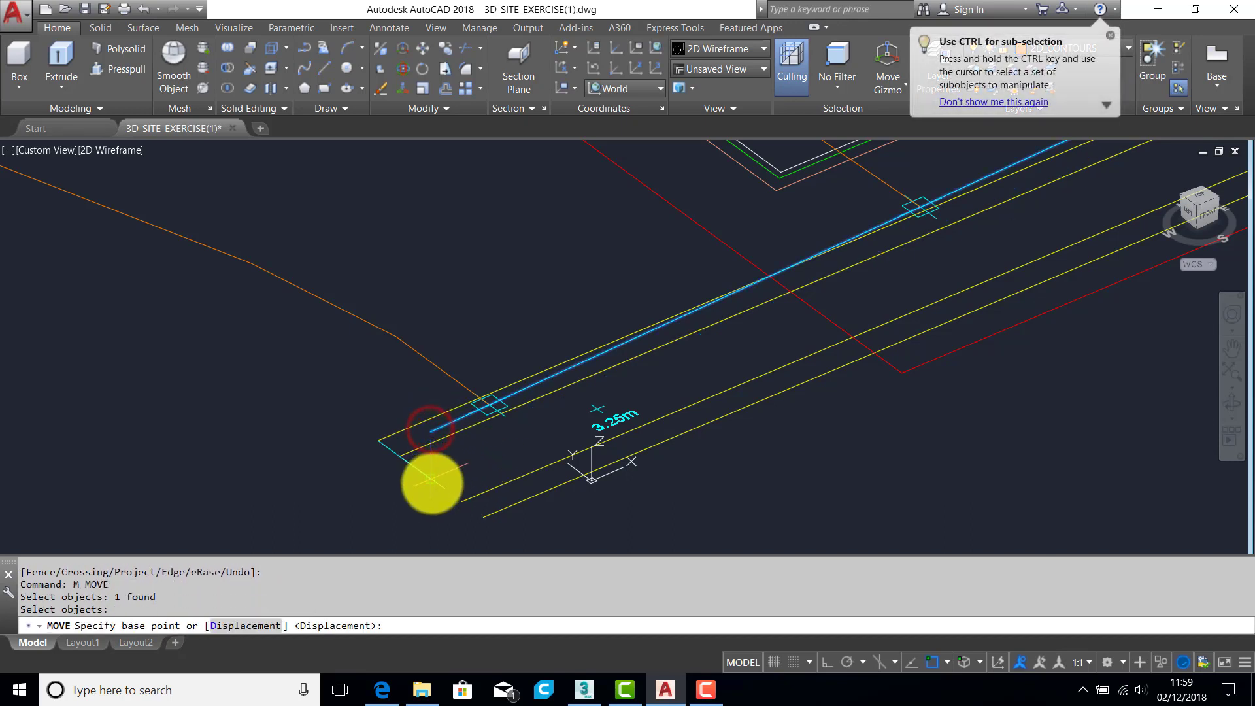
click(432, 483)
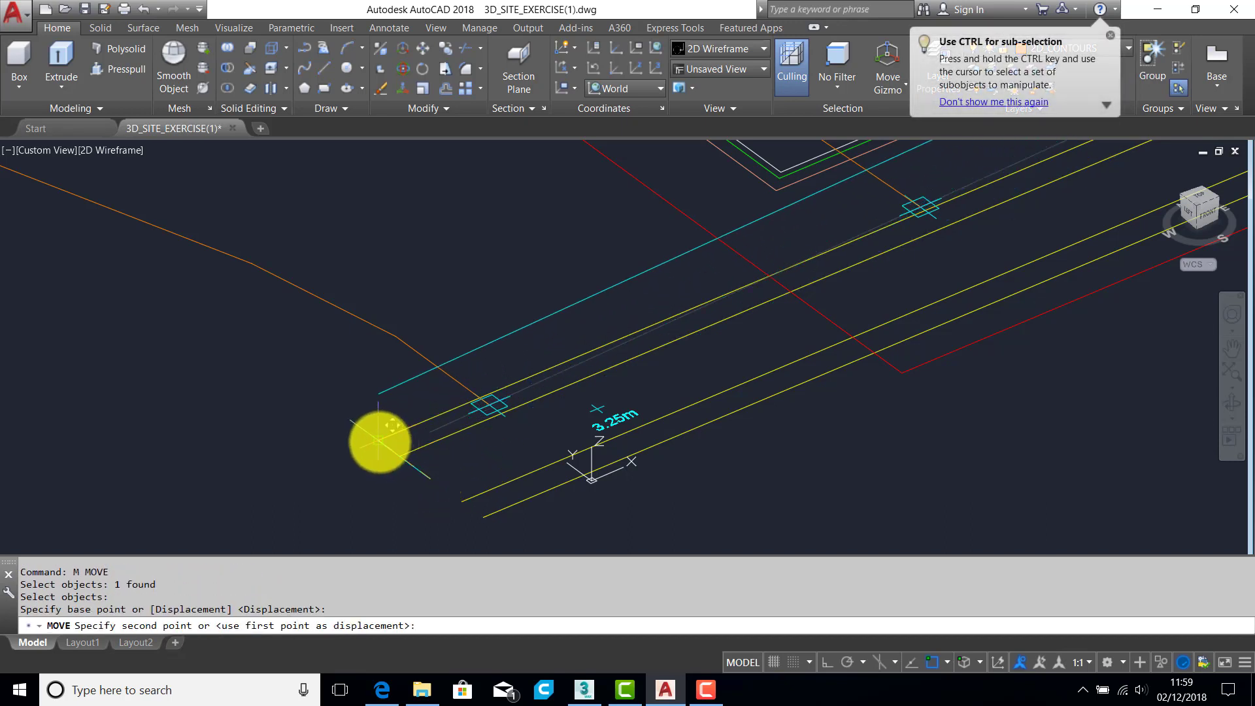
click(378, 441)
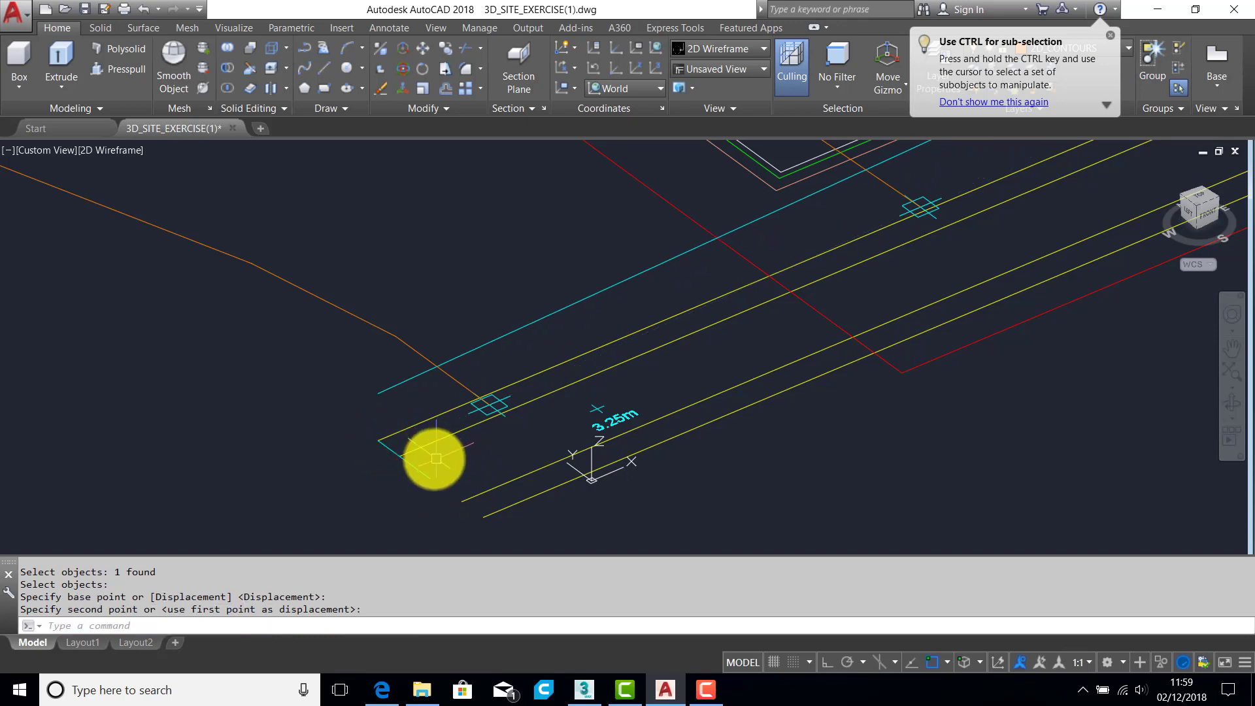
Step: Erase the remaining half of the closing line at the flat road's west end
key(Escape)
key(Escape)
text(e)
key(Return)
click(411, 466)
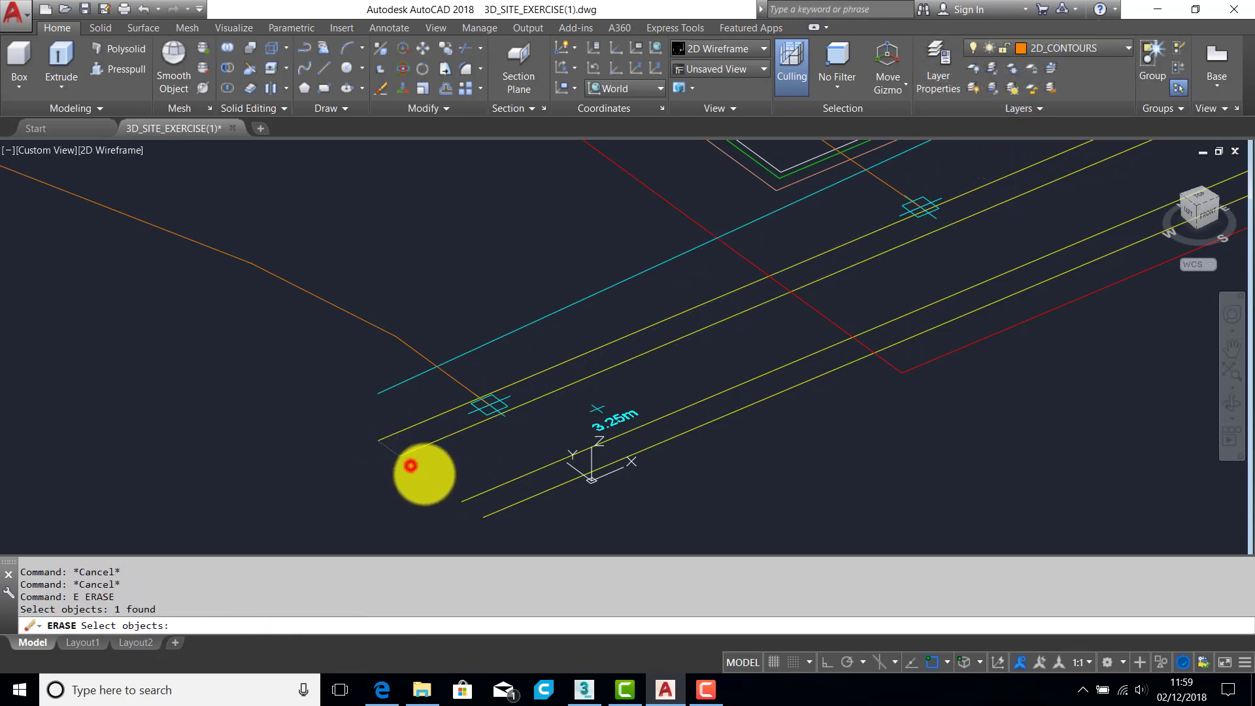
key(Return)
Step: Copy the sloping polyline from the flat road's northwest corner to the west ends of the other three road lines
text(C)
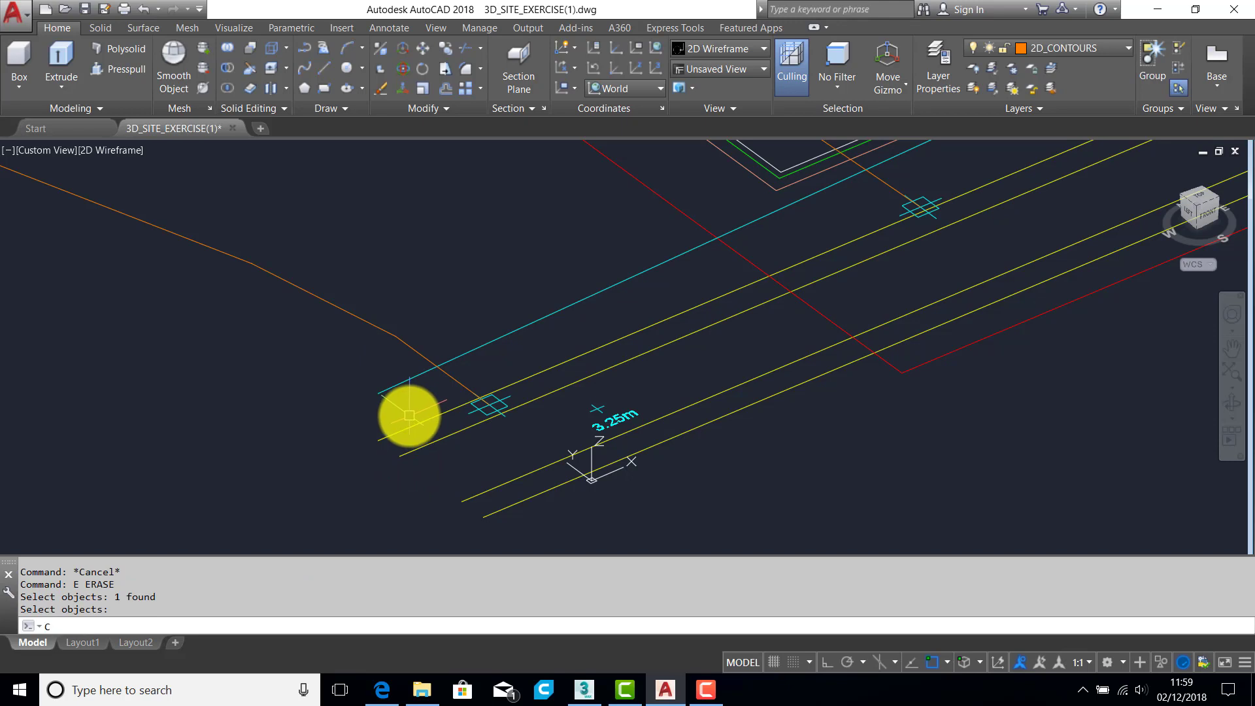
text(P)
key(Return)
click(374, 392)
key(Return)
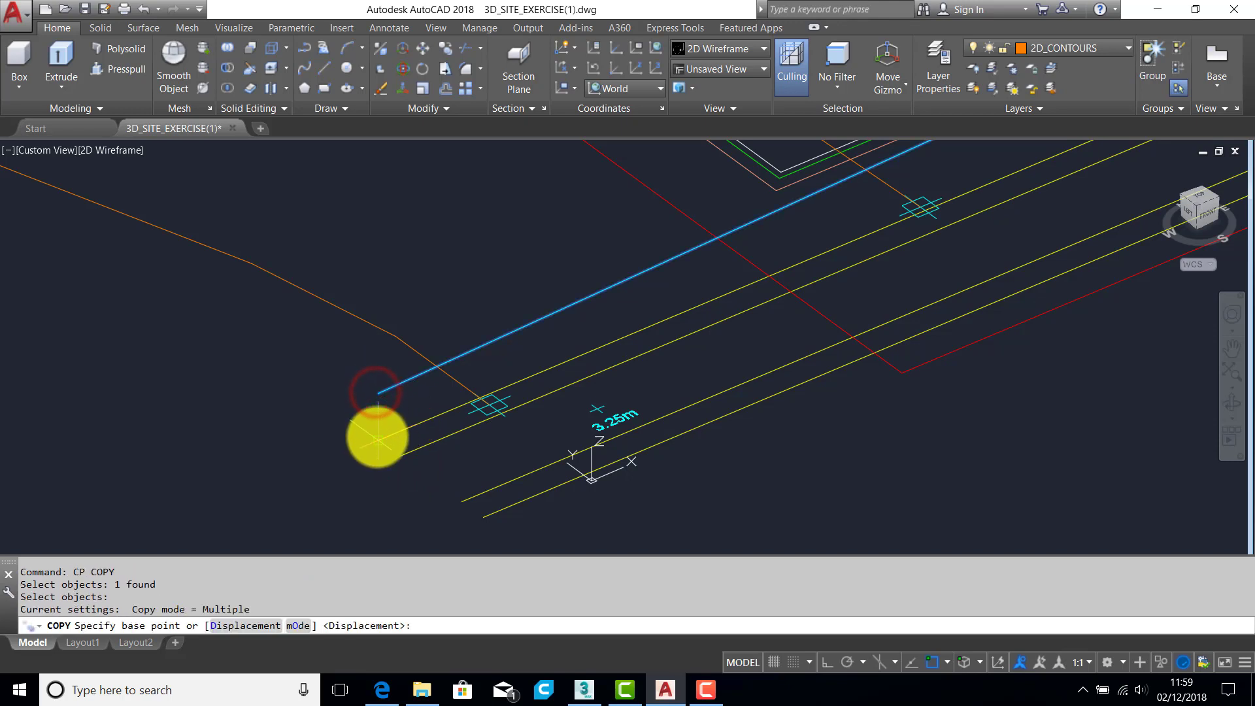
click(377, 437)
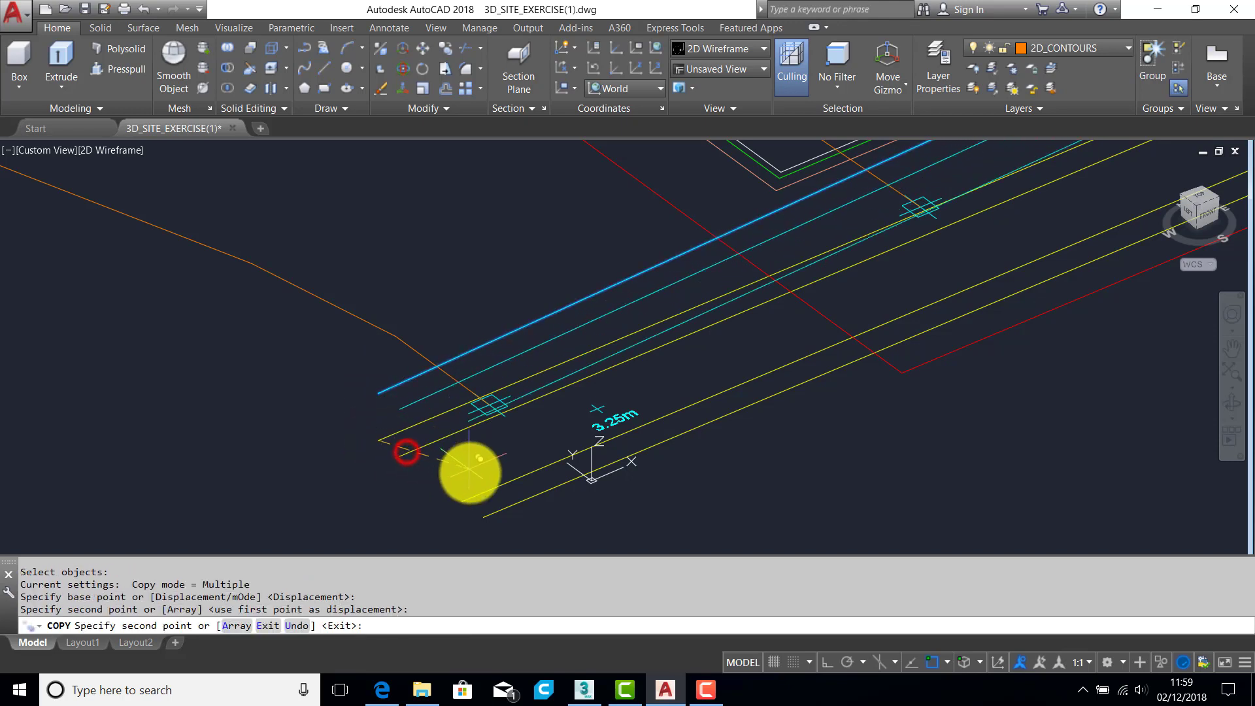
click(464, 494)
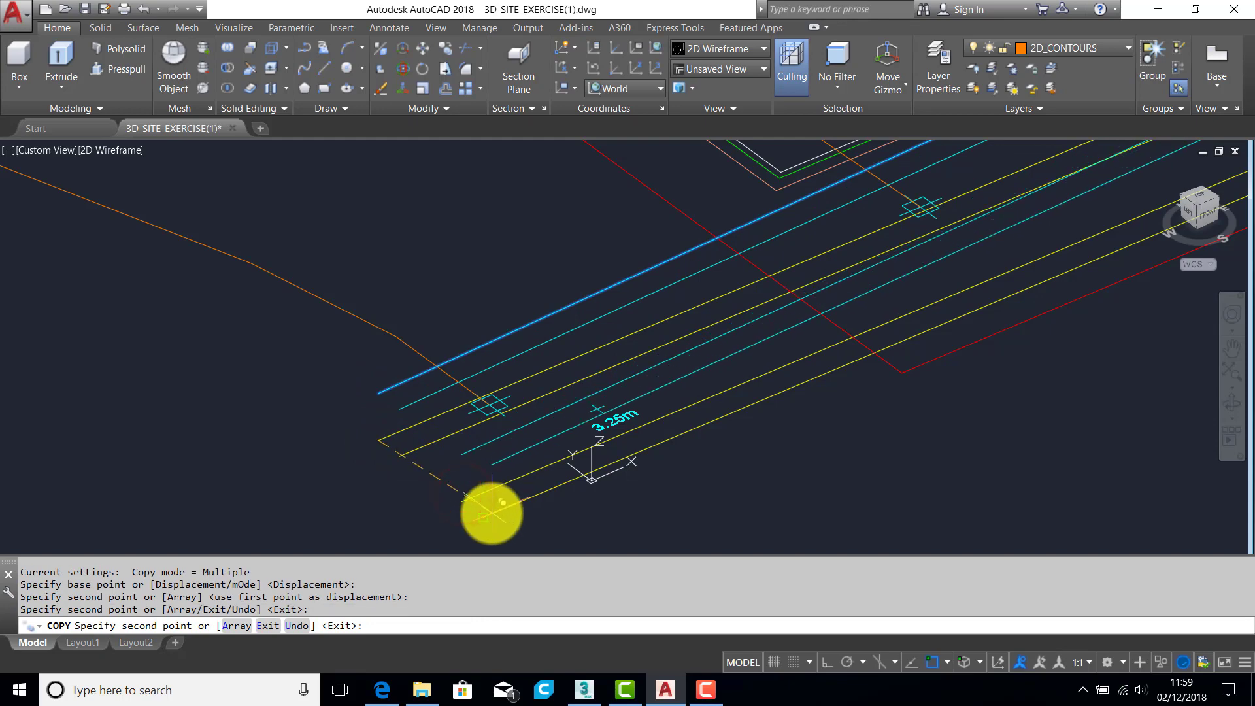
click(491, 514)
key(Return)
Step: Examine the sloping road lines in 3D against the flat road and site boundary, ending in the plan view
scroll(527, 417, down, 3)
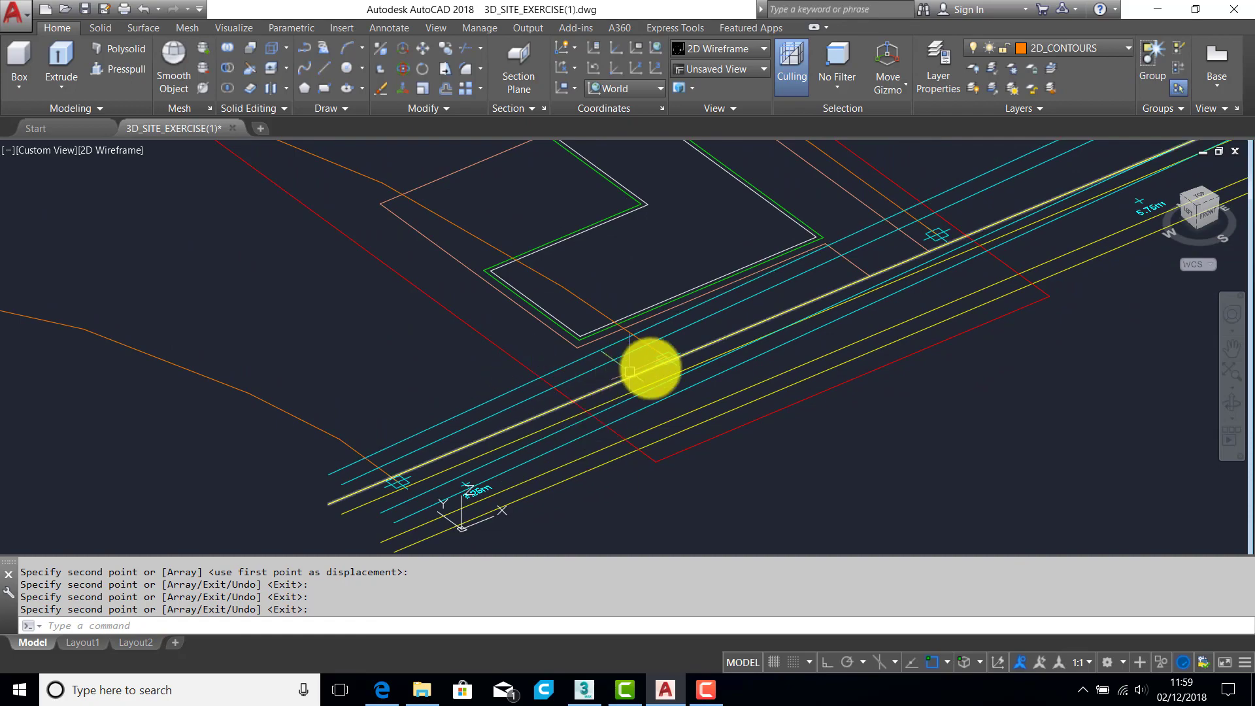
mouse_move(649, 367)
shift+middle_down()
mouse_move(723, 381)
mouse_move(653, 372)
mouse_move(703, 372)
shift+middle_up()
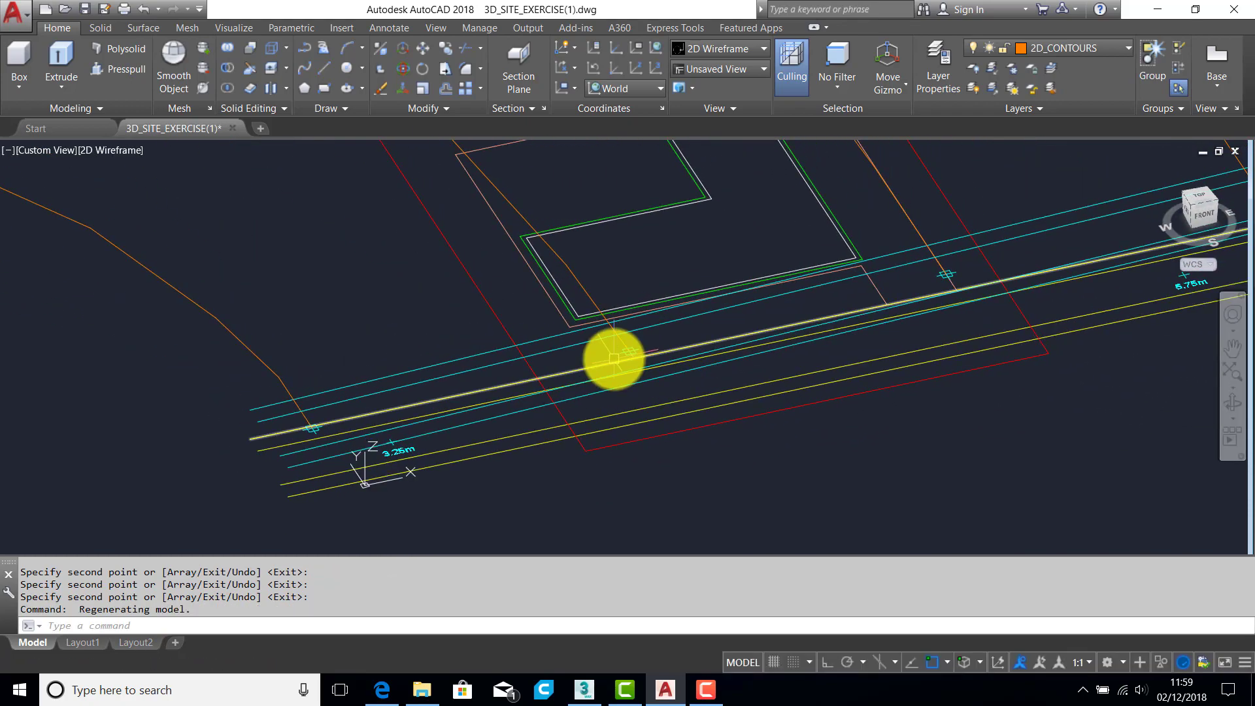
scroll(621, 353, down, 4)
scroll(607, 392, up, 4)
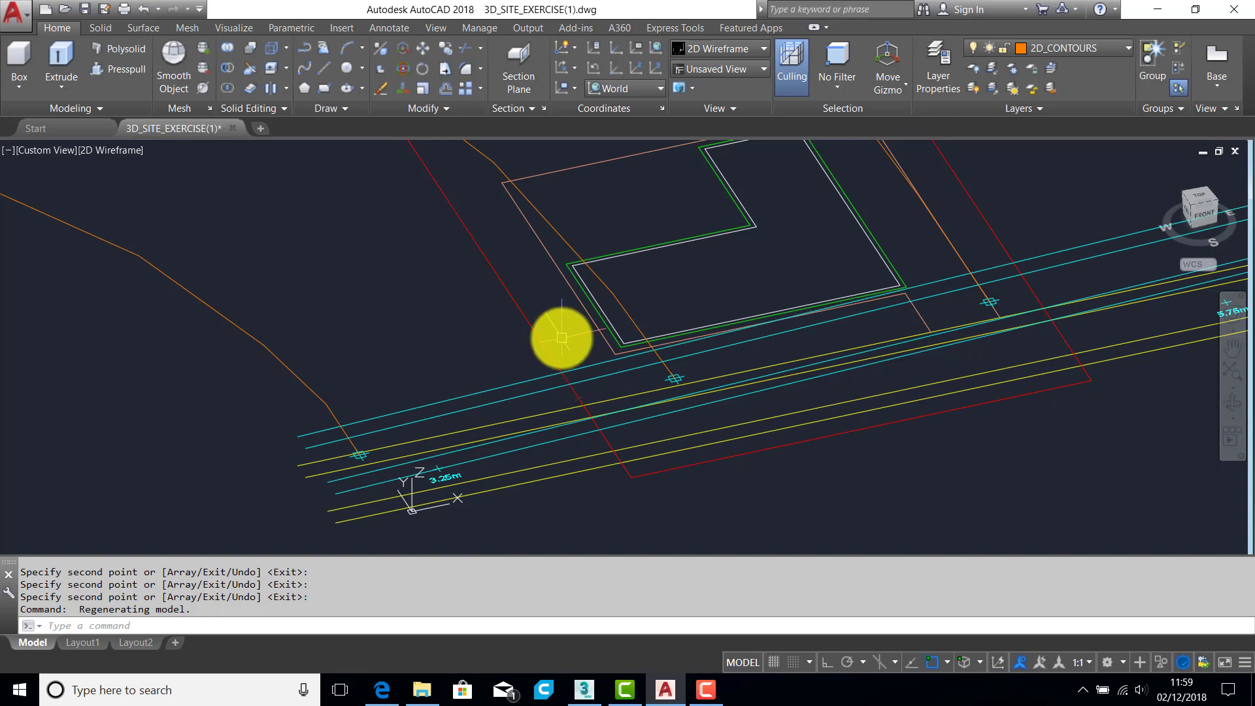
scroll(560, 339, down, 2)
middle_drag(561, 340, 593, 422)
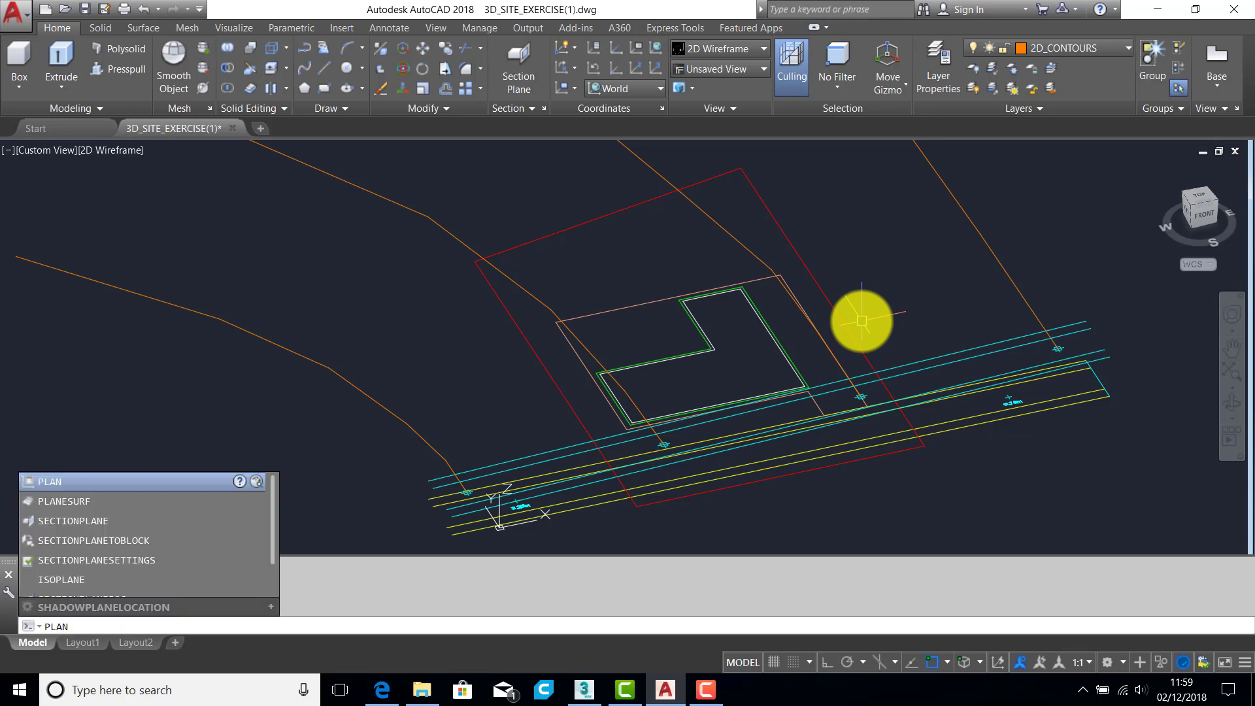
key(Return)
key(Return)
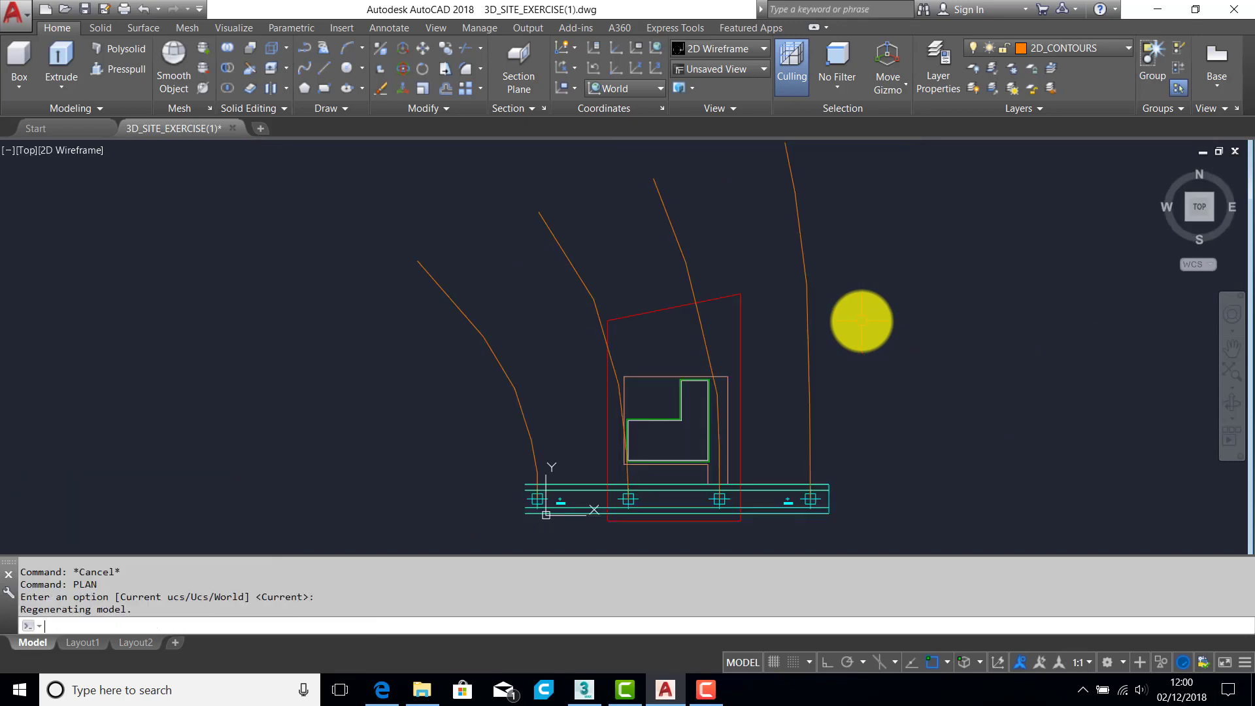
Step: Trim the northernmost sloping road line at the west and east site boundaries, keeping the part between them
scroll(664, 457, up, 4)
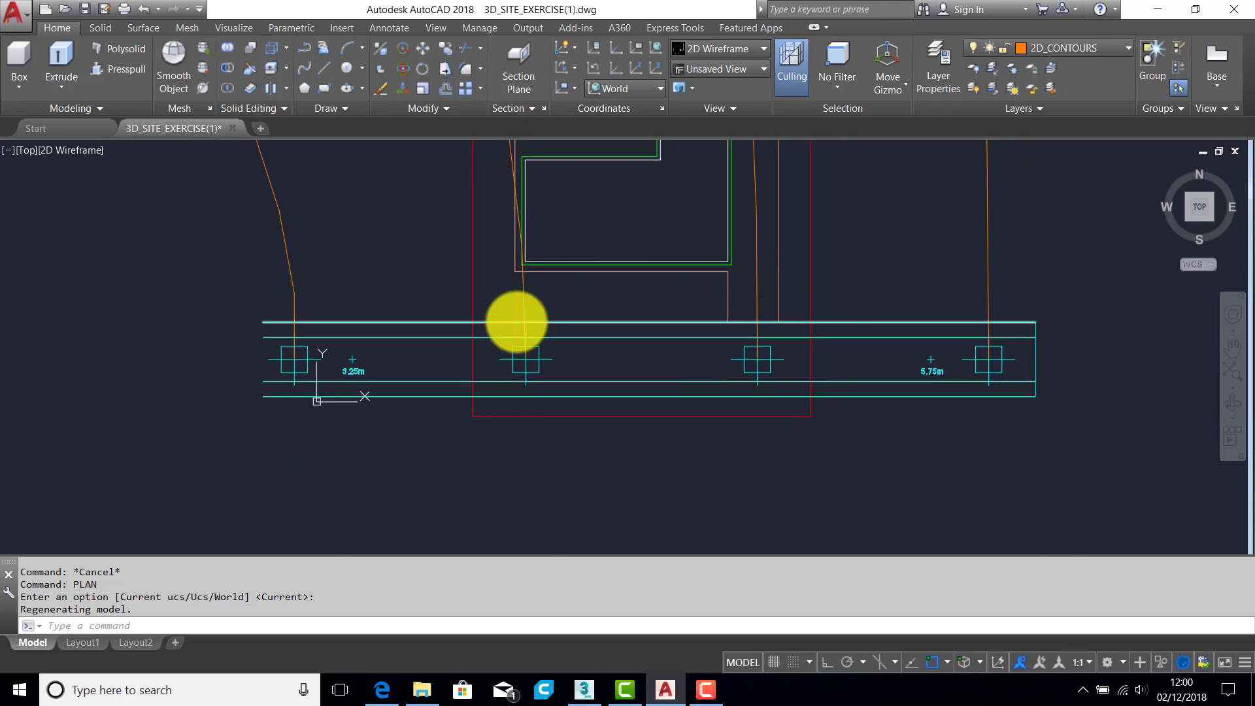
scroll(486, 325, up, 2)
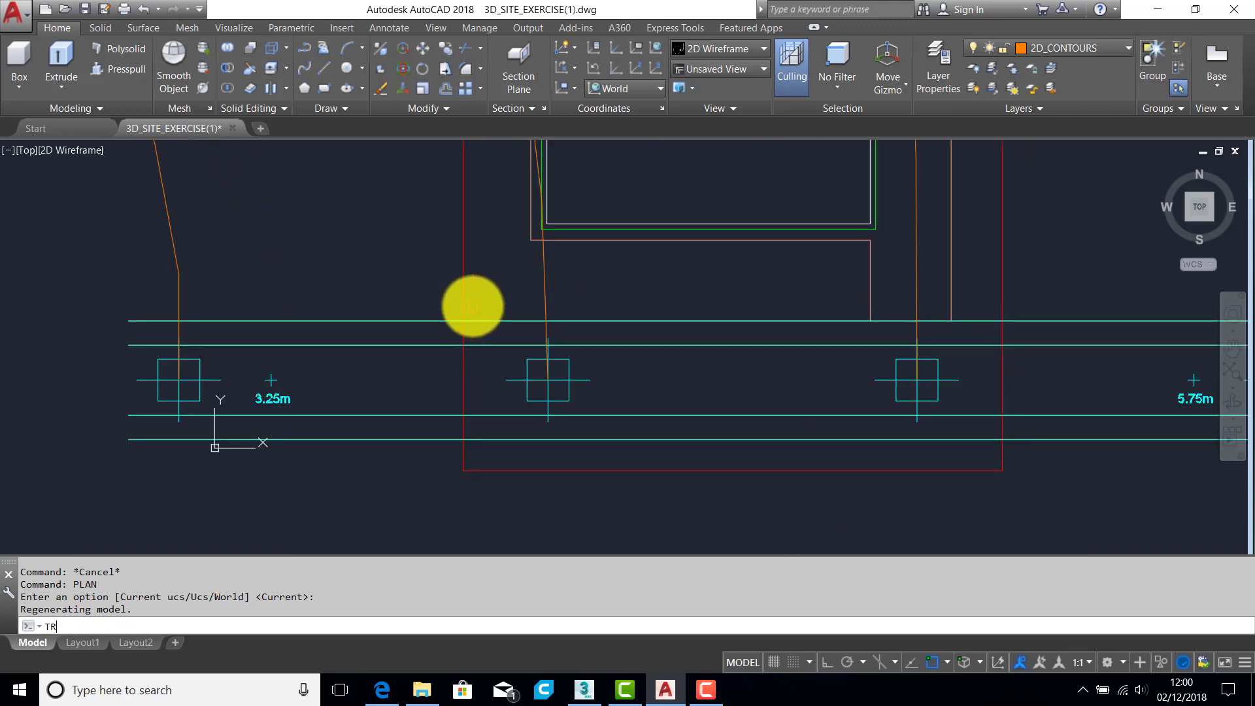
key(Return)
click(465, 303)
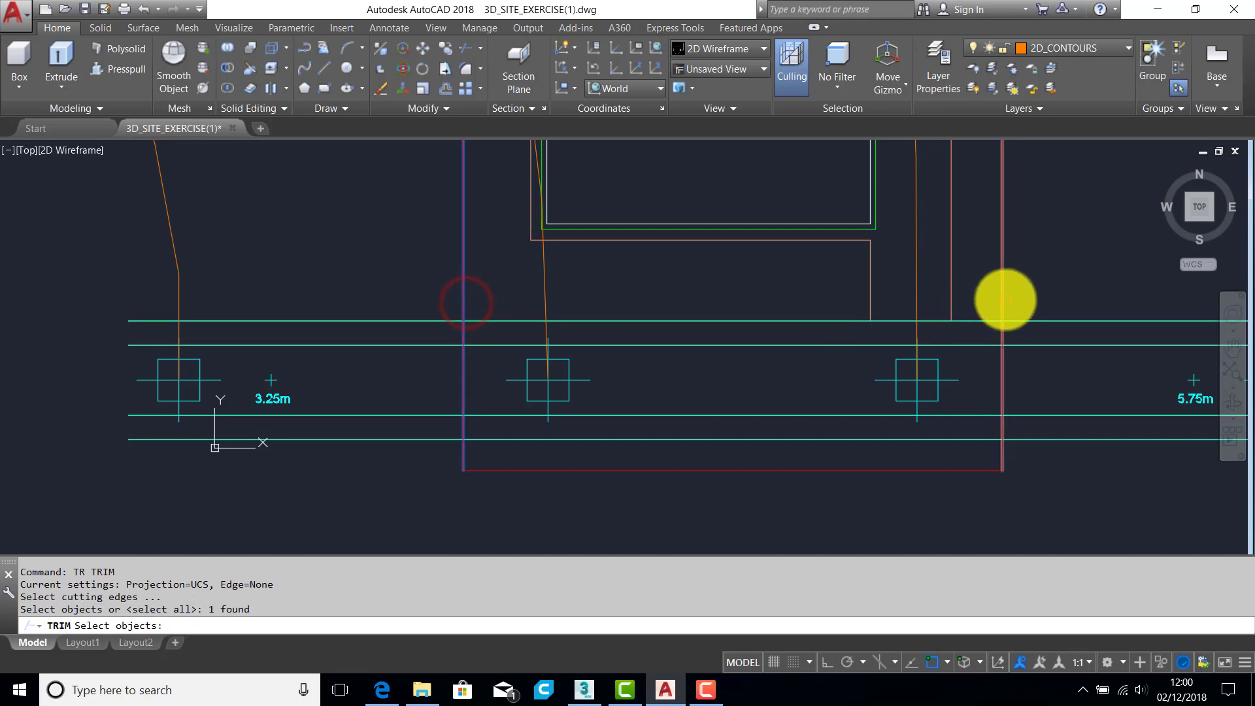
click(1003, 299)
key(Return)
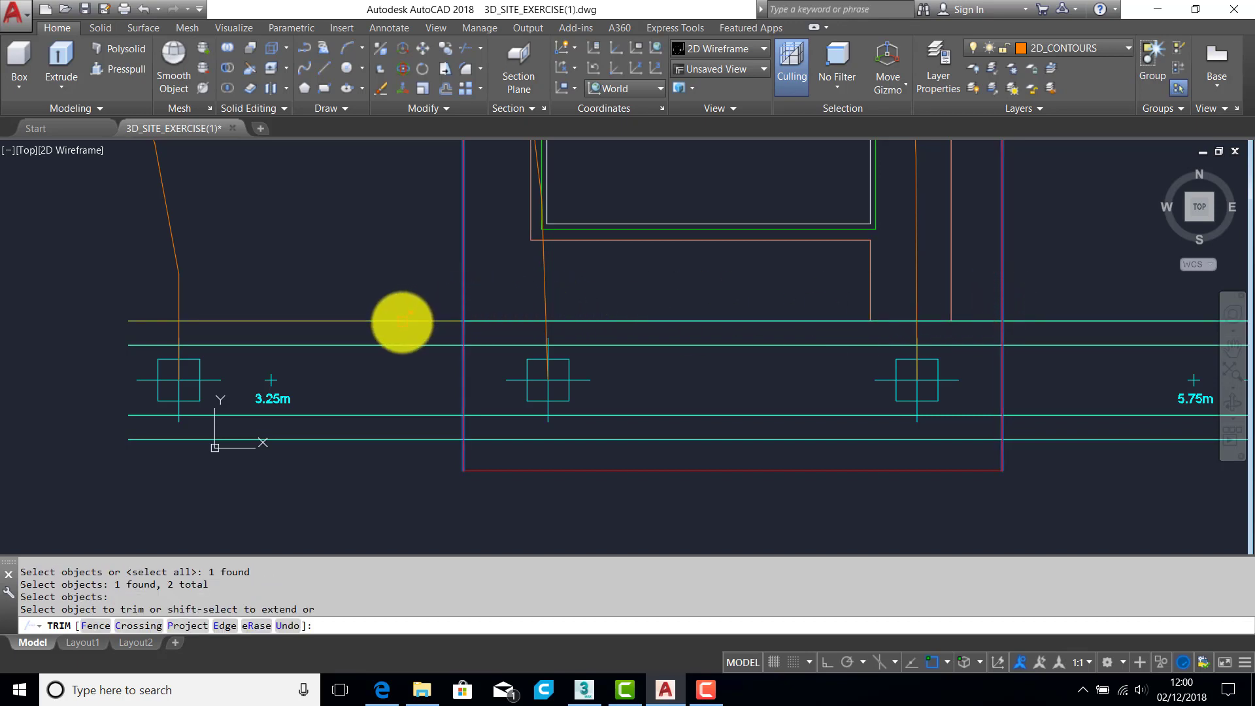
click(402, 322)
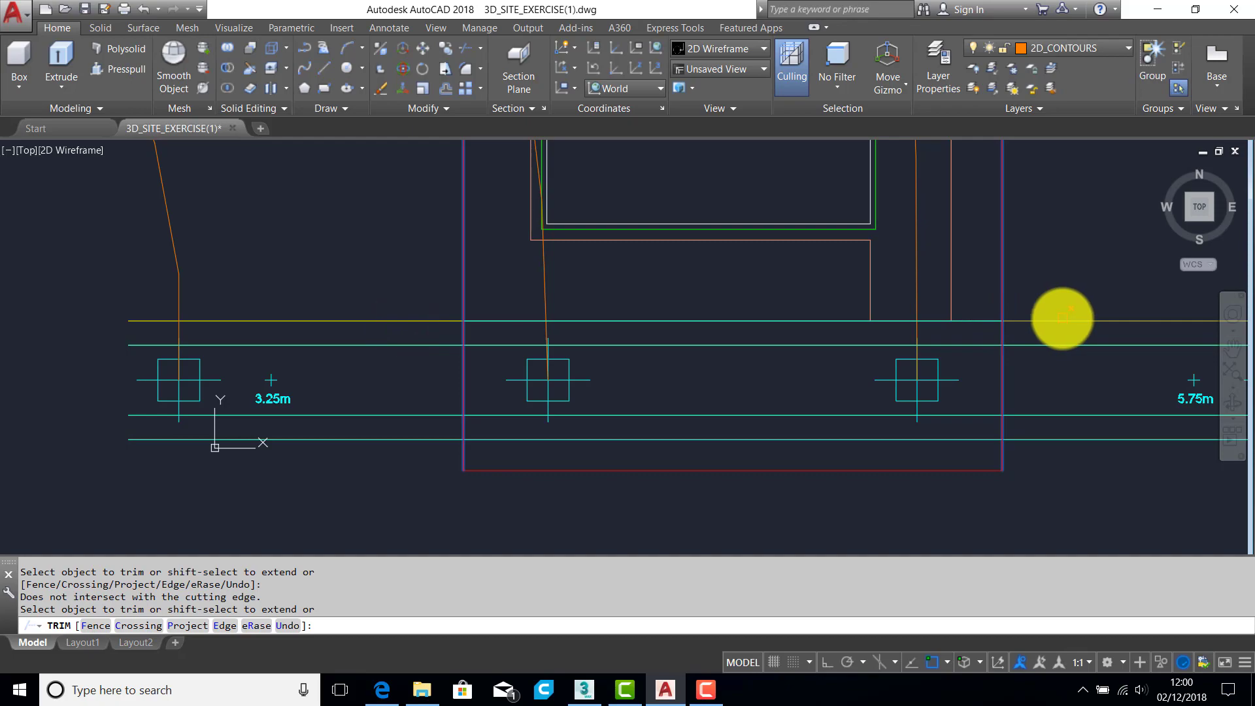
click(1062, 319)
Step: Mark the west and east ends of the trimmed sloping road line with circles of about 203.21 radius
shift+middle_drag(691, 286, 692, 198)
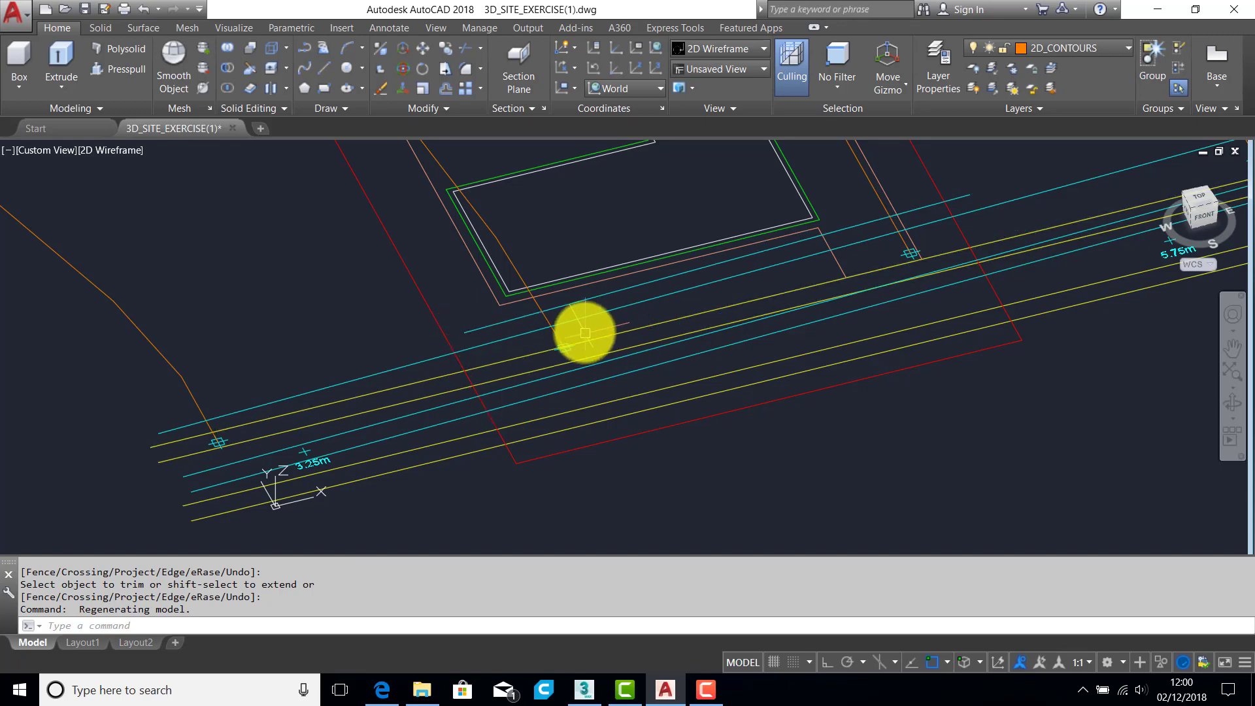
key(Return)
scroll(468, 322, up, 2)
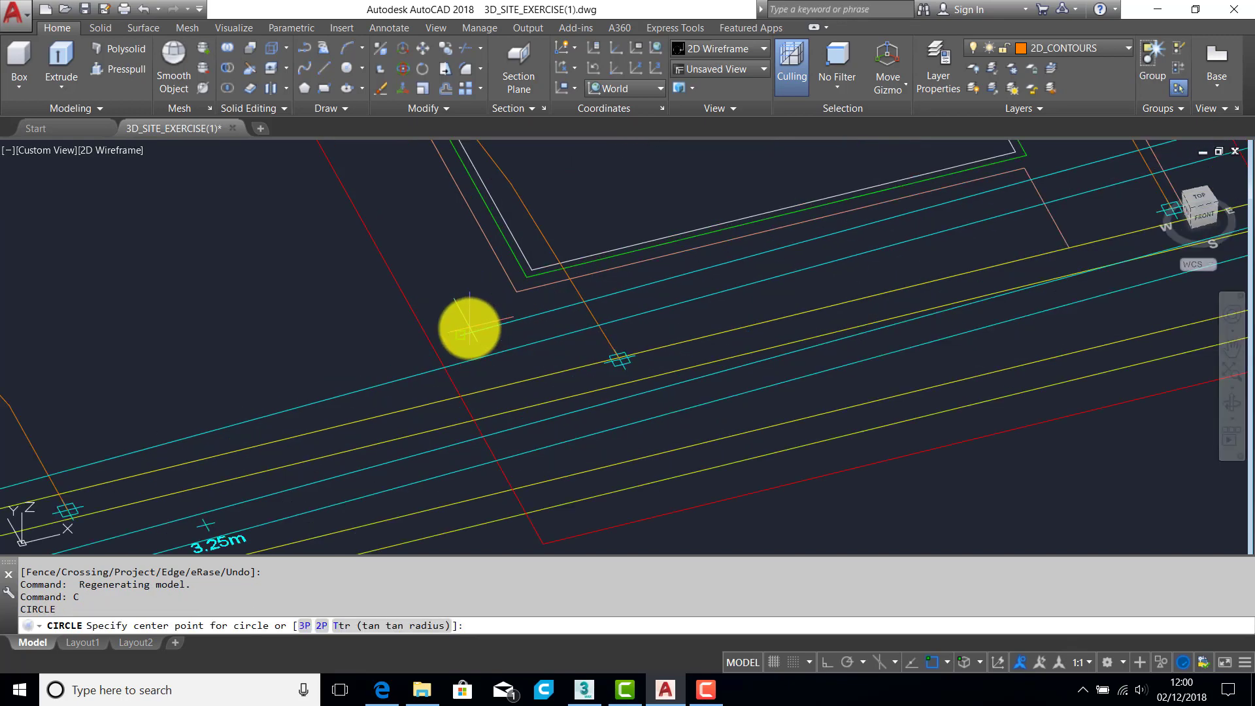
click(466, 327)
scroll(451, 336, up, 3)
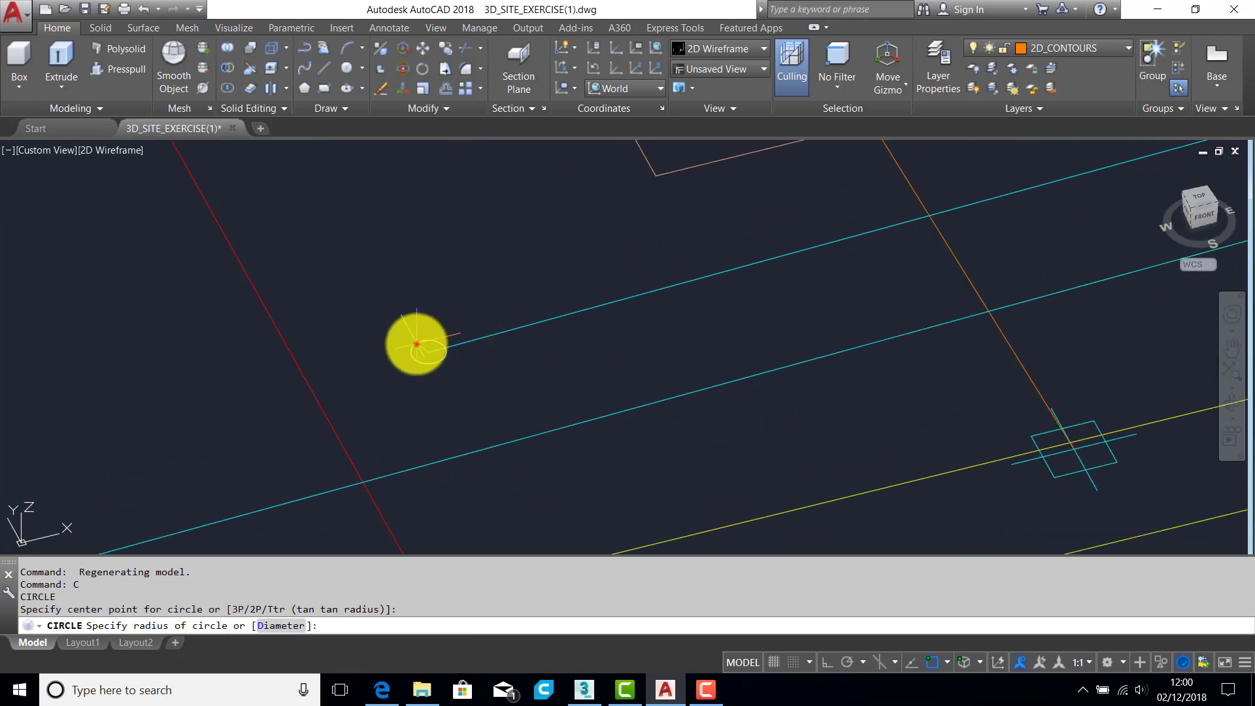
click(416, 345)
scroll(588, 314, down, 4)
key(Return)
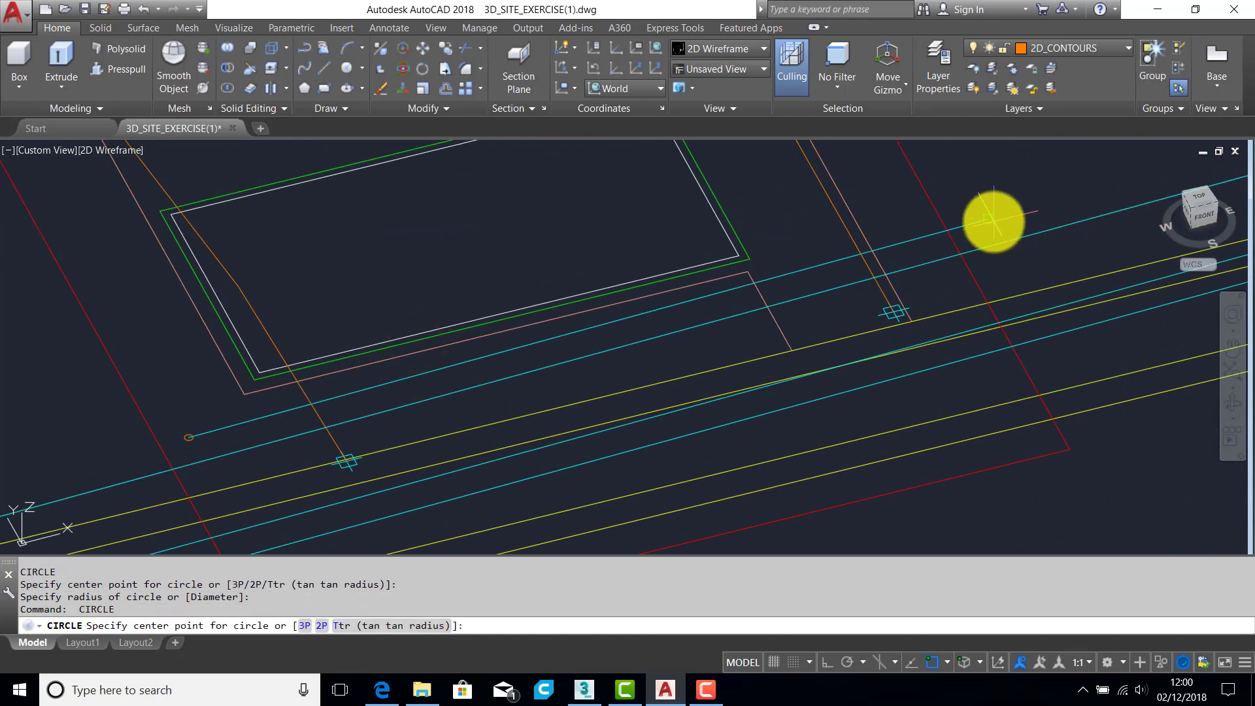
click(994, 219)
scroll(998, 218, down, 4)
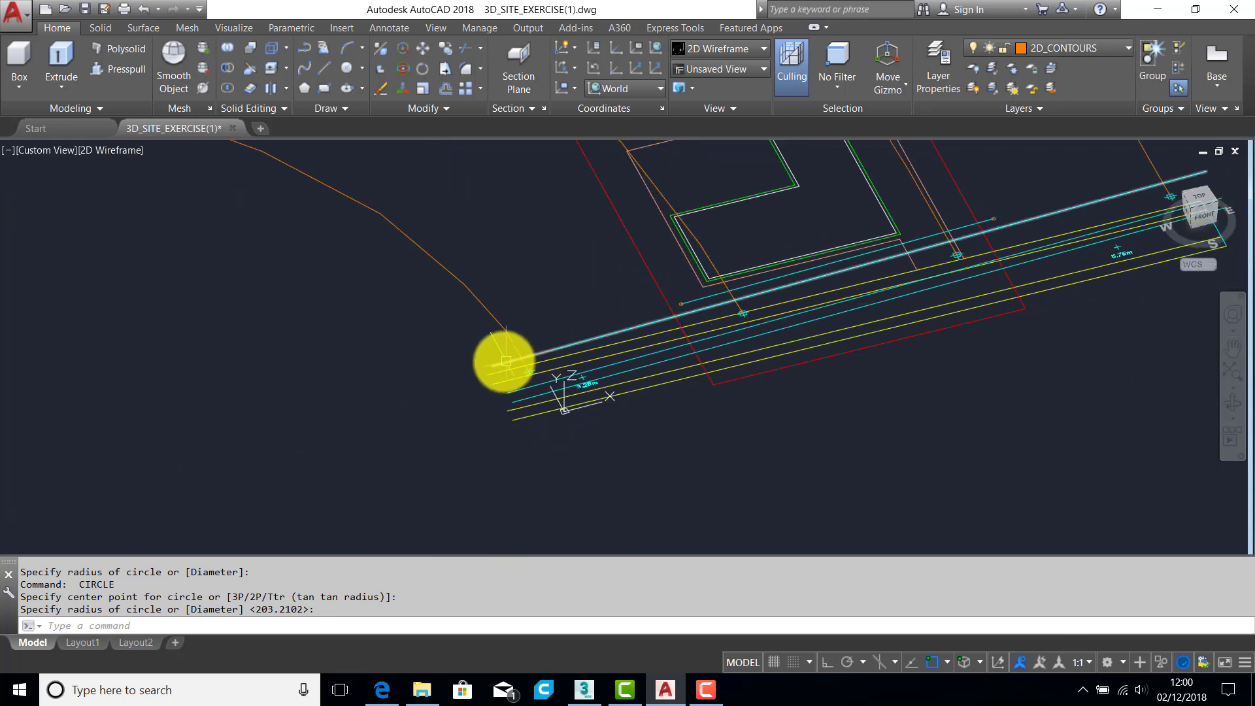
key(Return)
Step: Draw a line closing the flat road's west end from its northwest corner to its southwest corner
text(l)
key(Return)
click(487, 376)
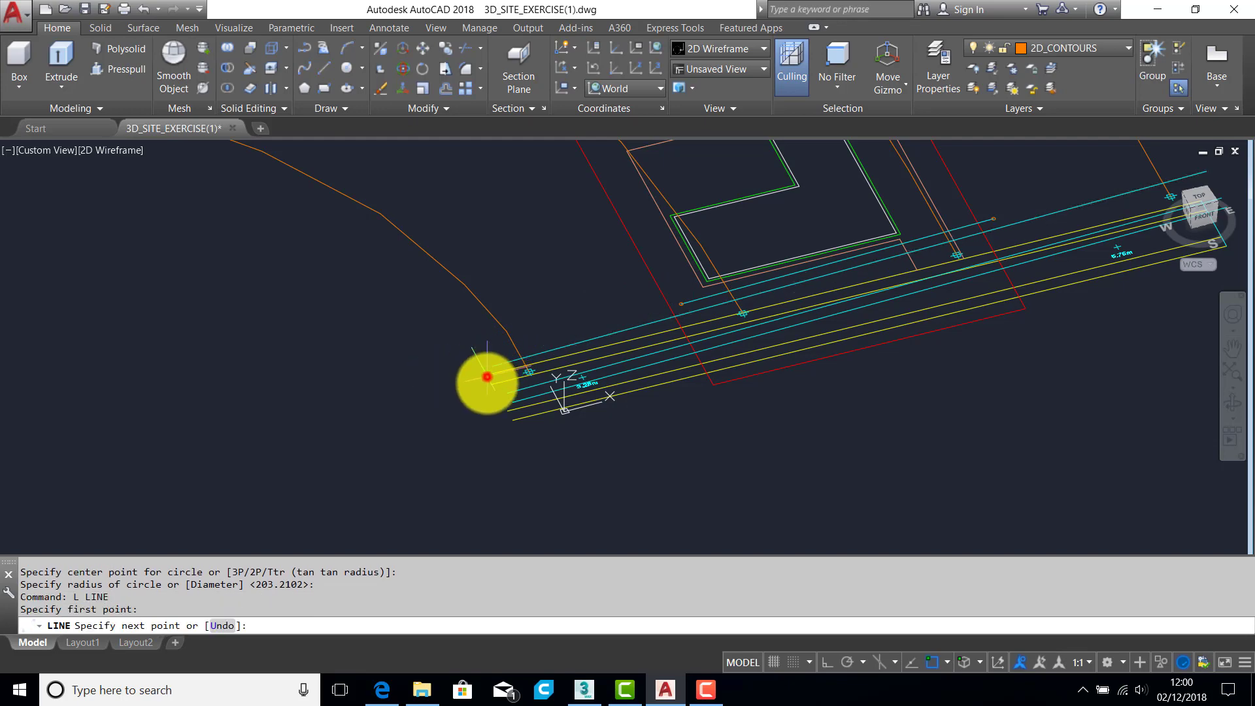
click(516, 422)
middle_drag(1108, 262, 793, 311)
key(Return)
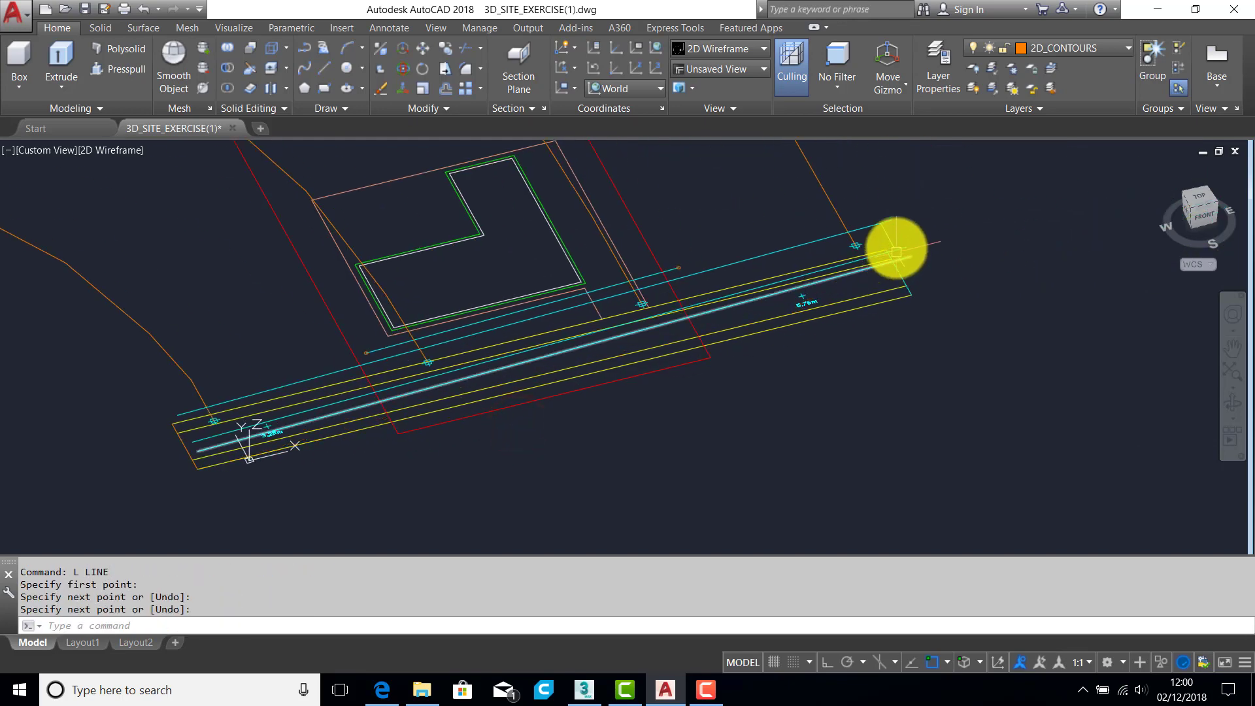
Step: Extend the trimmed sloping road line eastward, using the line closing the flat road's east end as the boundary edge
key(Escape)
key(Escape)
text(ex)
key(Return)
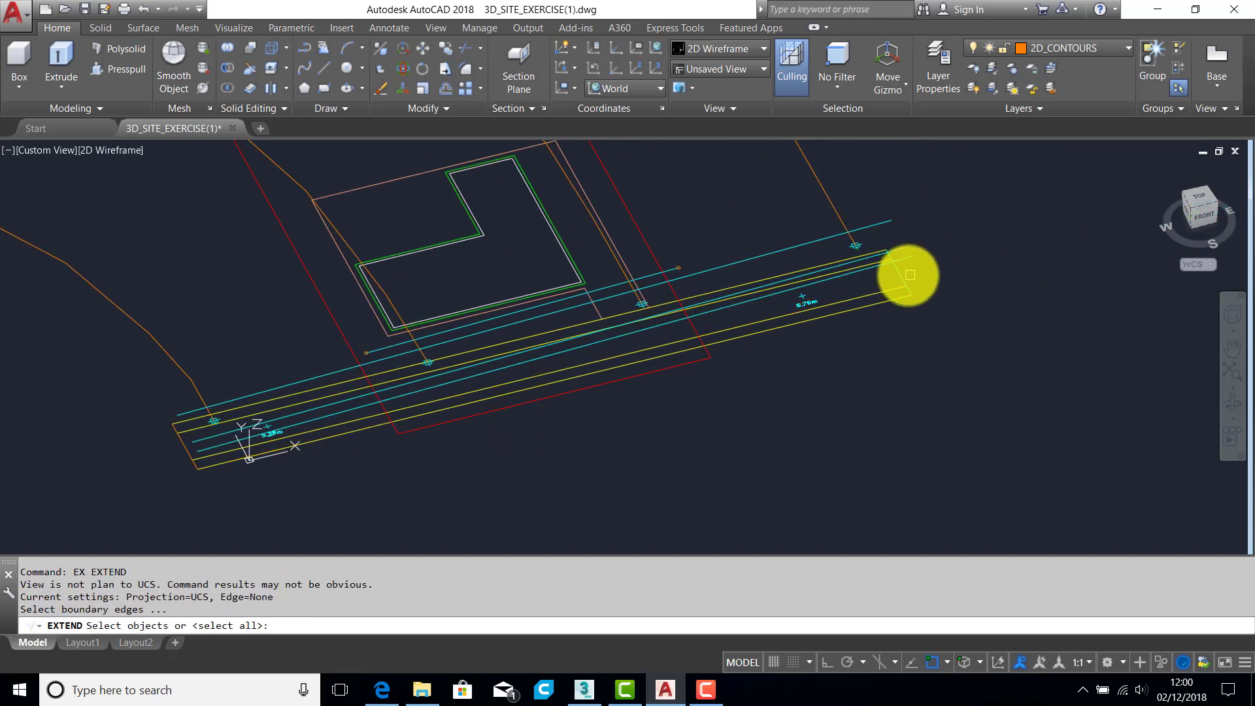
click(910, 275)
key(Return)
click(896, 273)
click(657, 275)
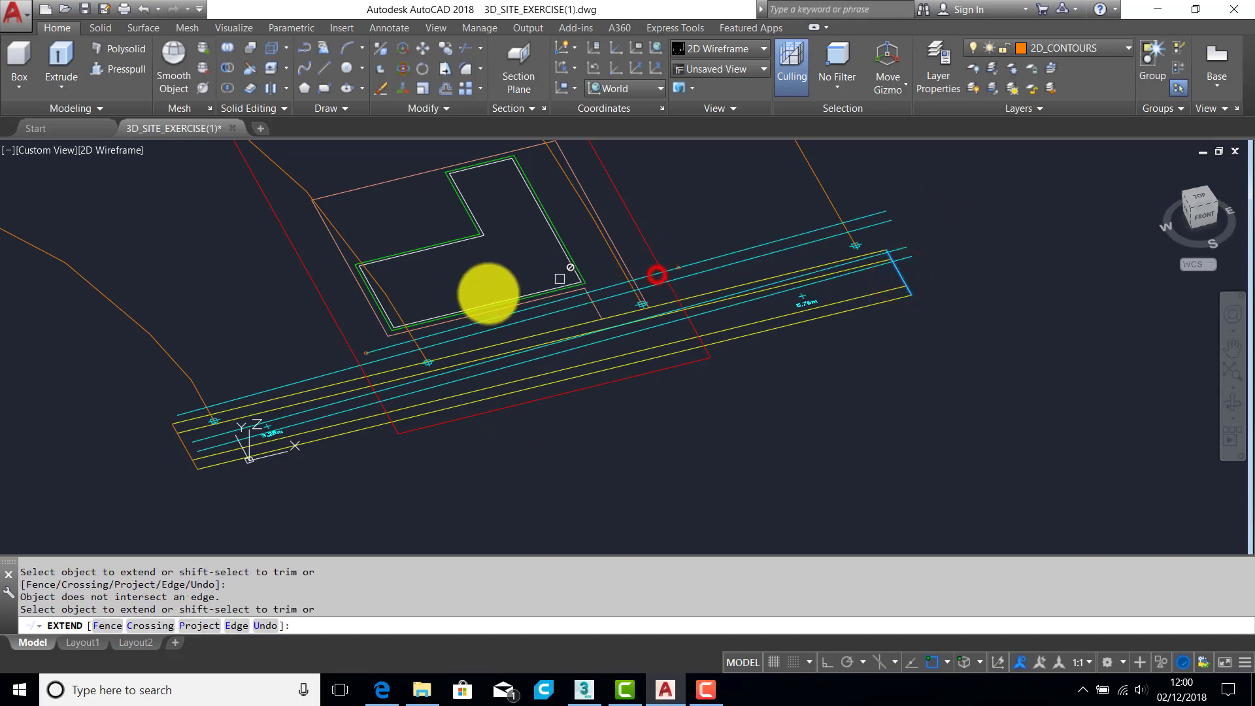
key(Return)
Step: Extend the same sloping road line westward, using the line closing the flat road's west end as the boundary edge
key(Return)
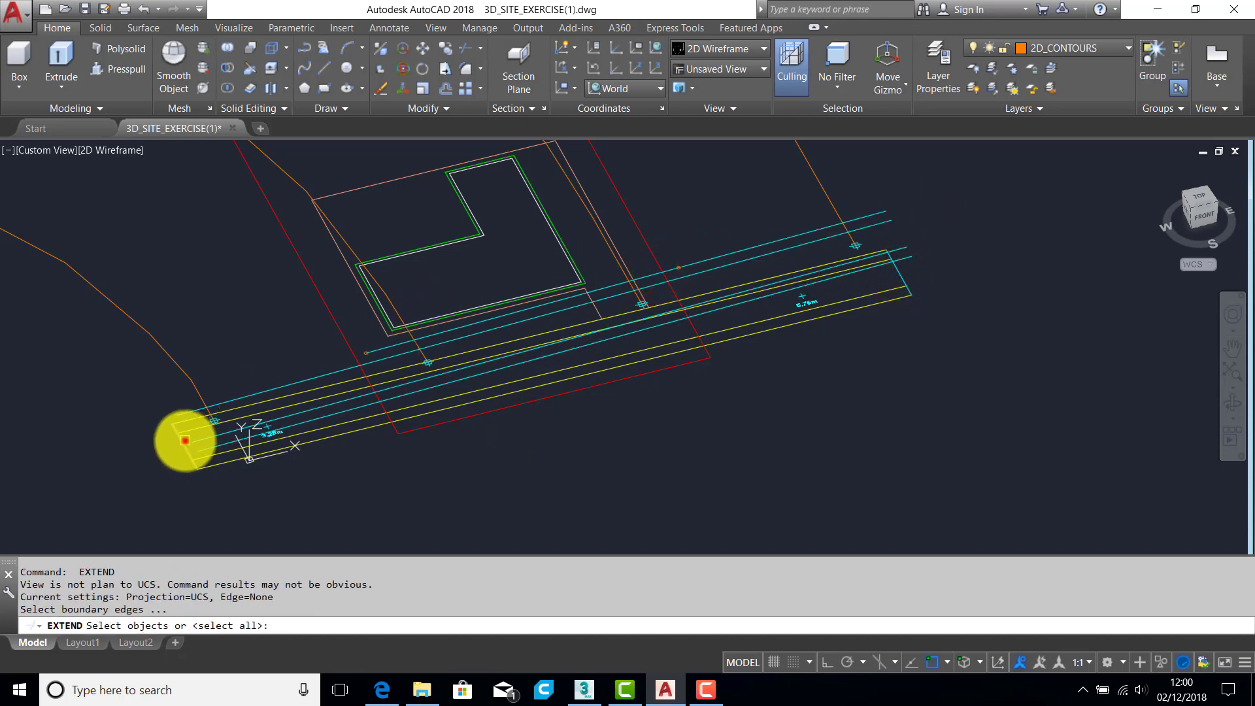
click(185, 441)
key(Return)
click(393, 348)
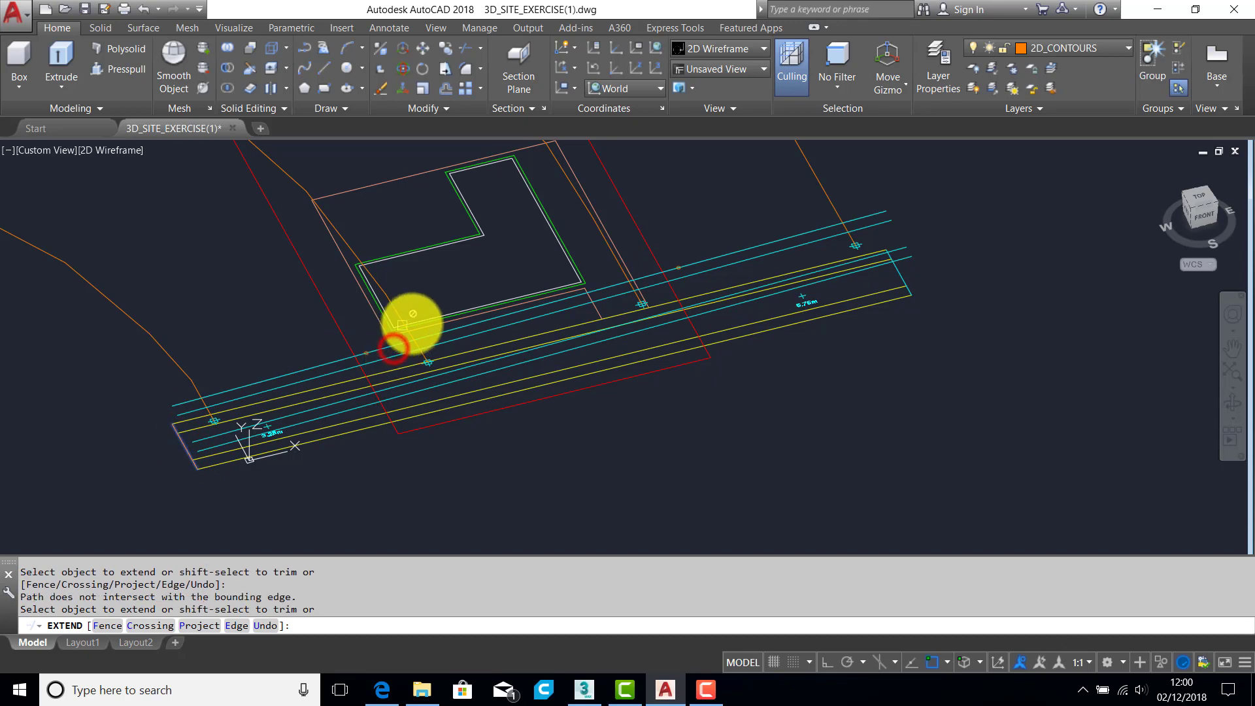
key(Escape)
Step: Return to the plan view and examine where the contours cross the northern part of the site boundary
middle_drag(560, 244, 591, 253)
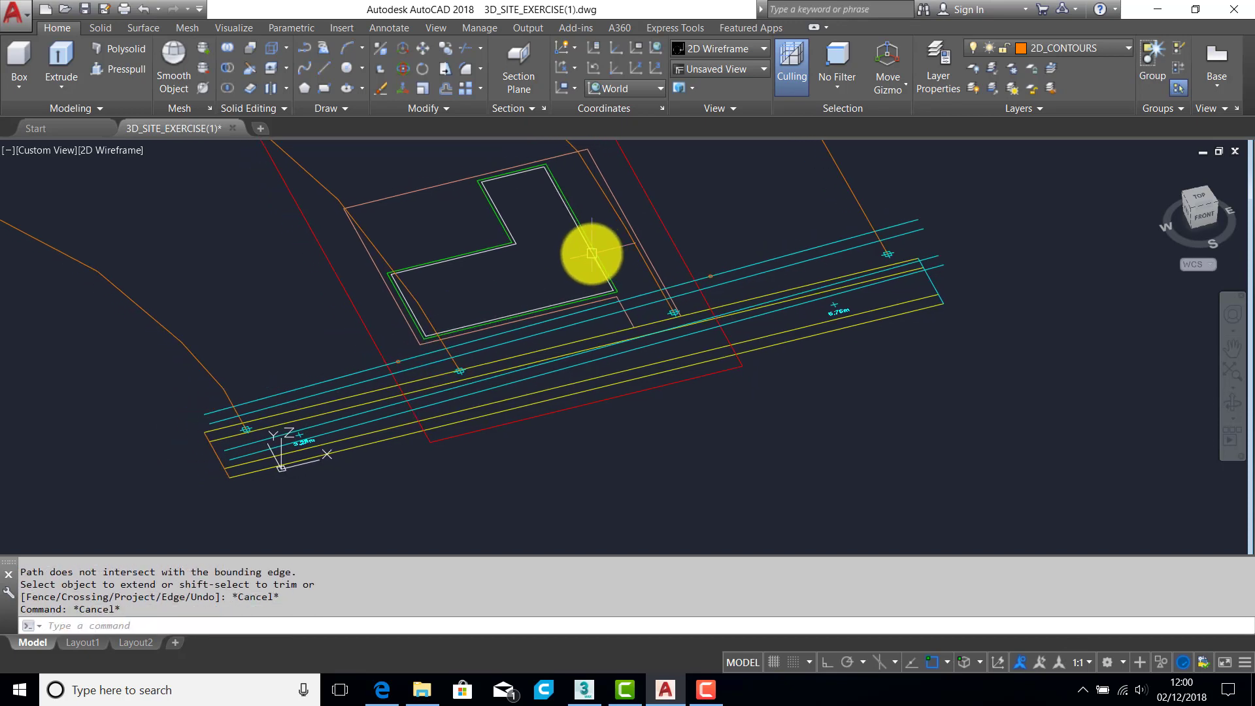
text(PL)
key(Return)
key(Return)
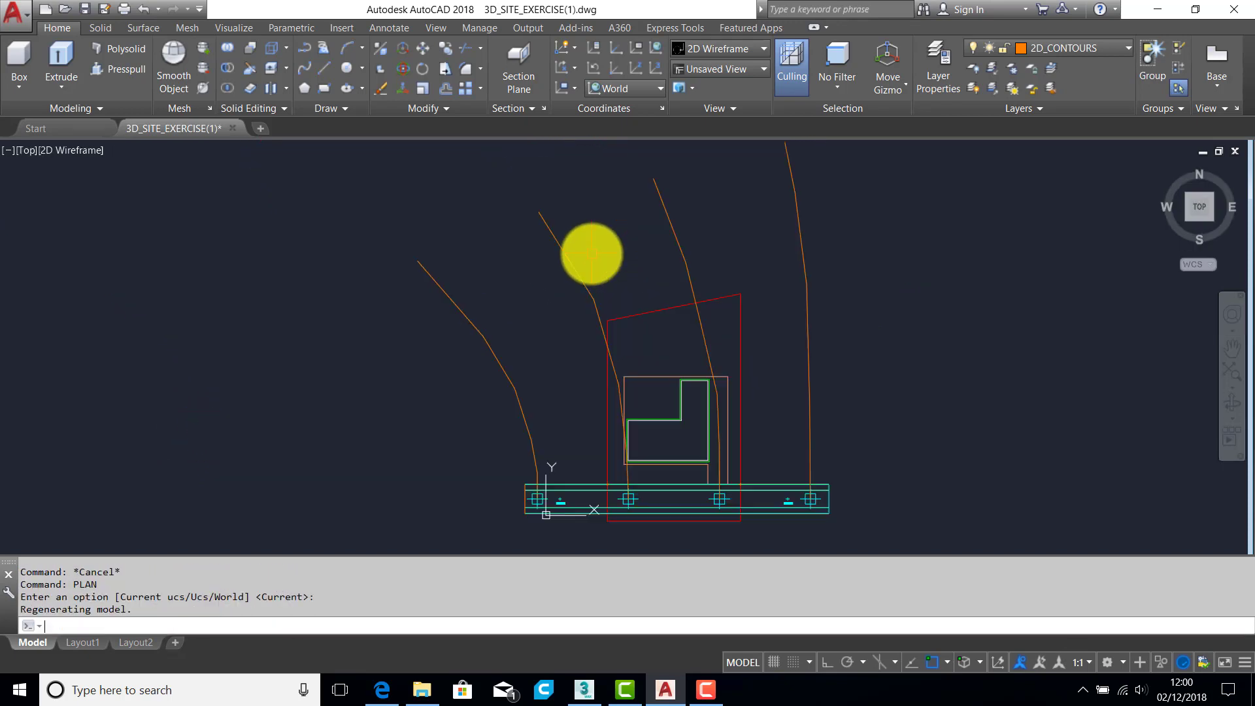
scroll(647, 302, up, 4)
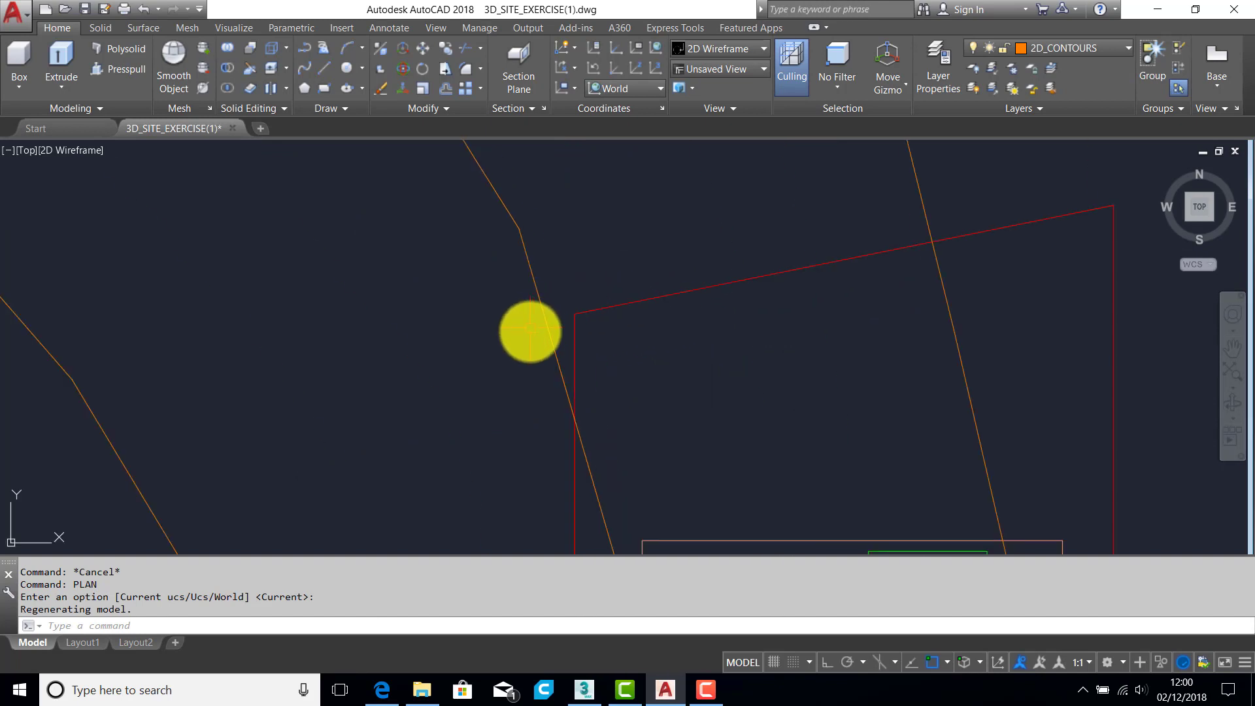
middle_drag(871, 249, 744, 289)
scroll(994, 257, down, 4)
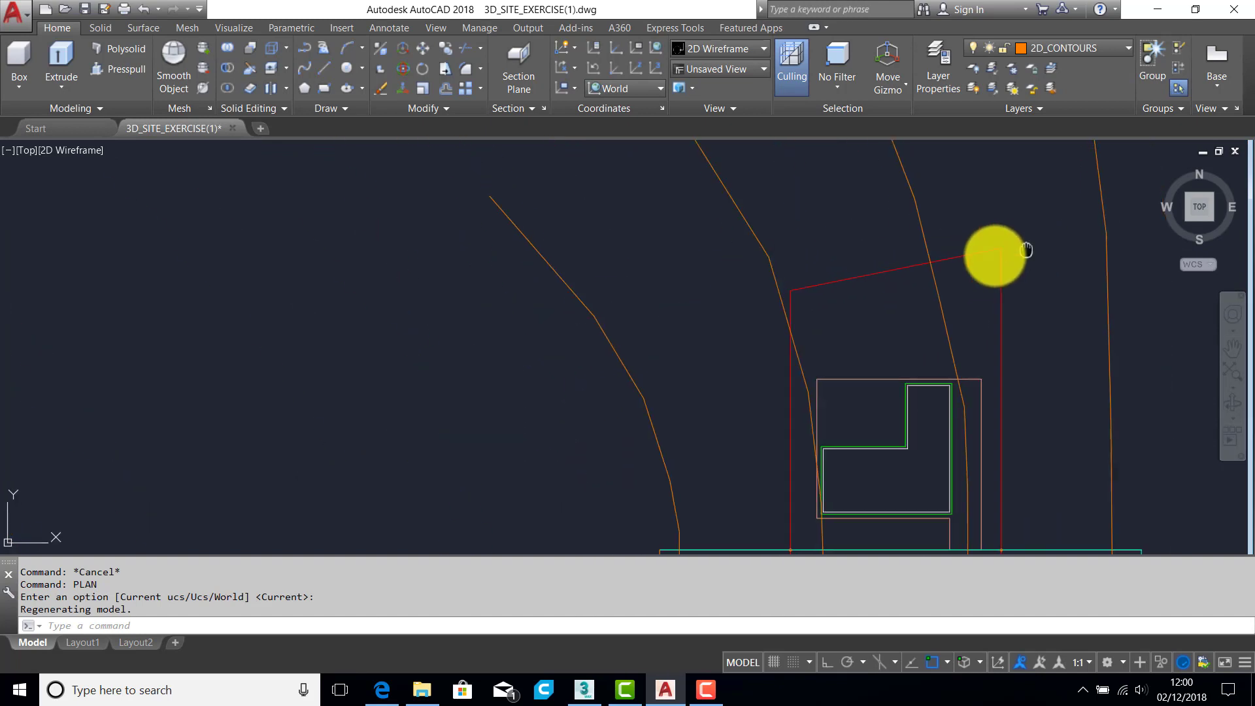
Step: Draw a polyline from the site boundary's northeast corner to the nearest point on the contour crossing the northern boundary edge
middle_drag(994, 257, 835, 281)
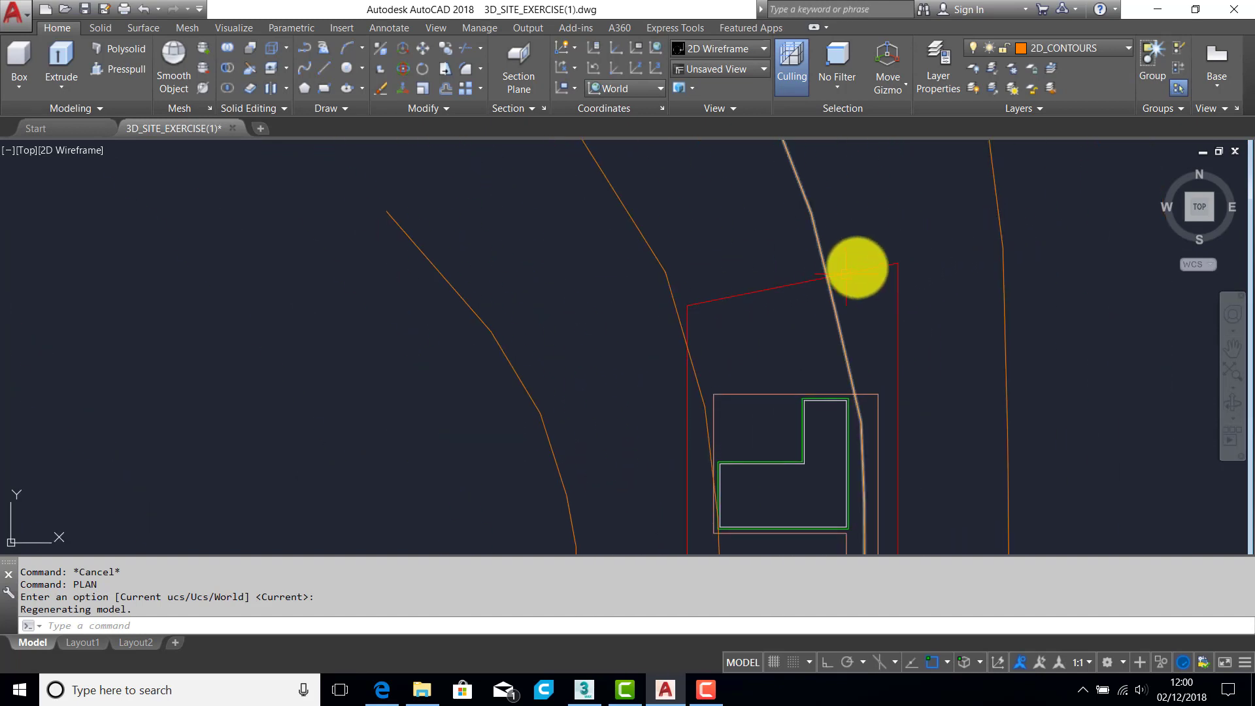
scroll(906, 263, up, 2)
middle_drag(905, 264, 717, 299)
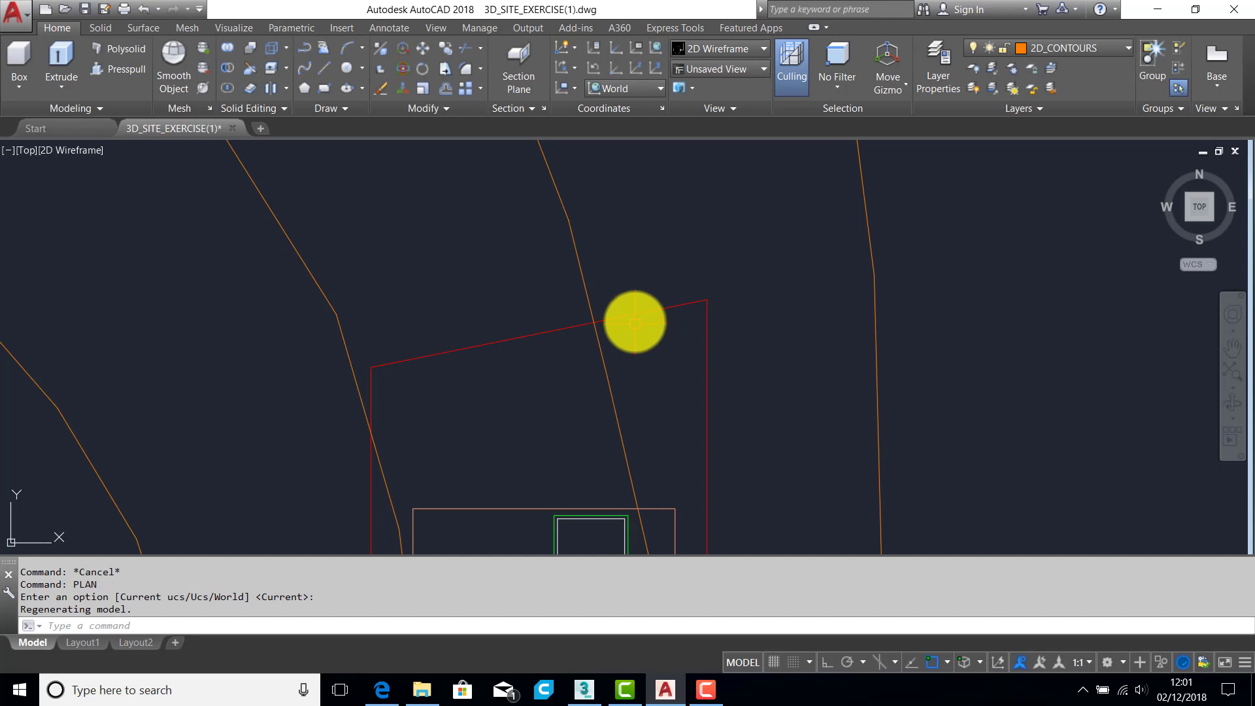
text(L)
key(Return)
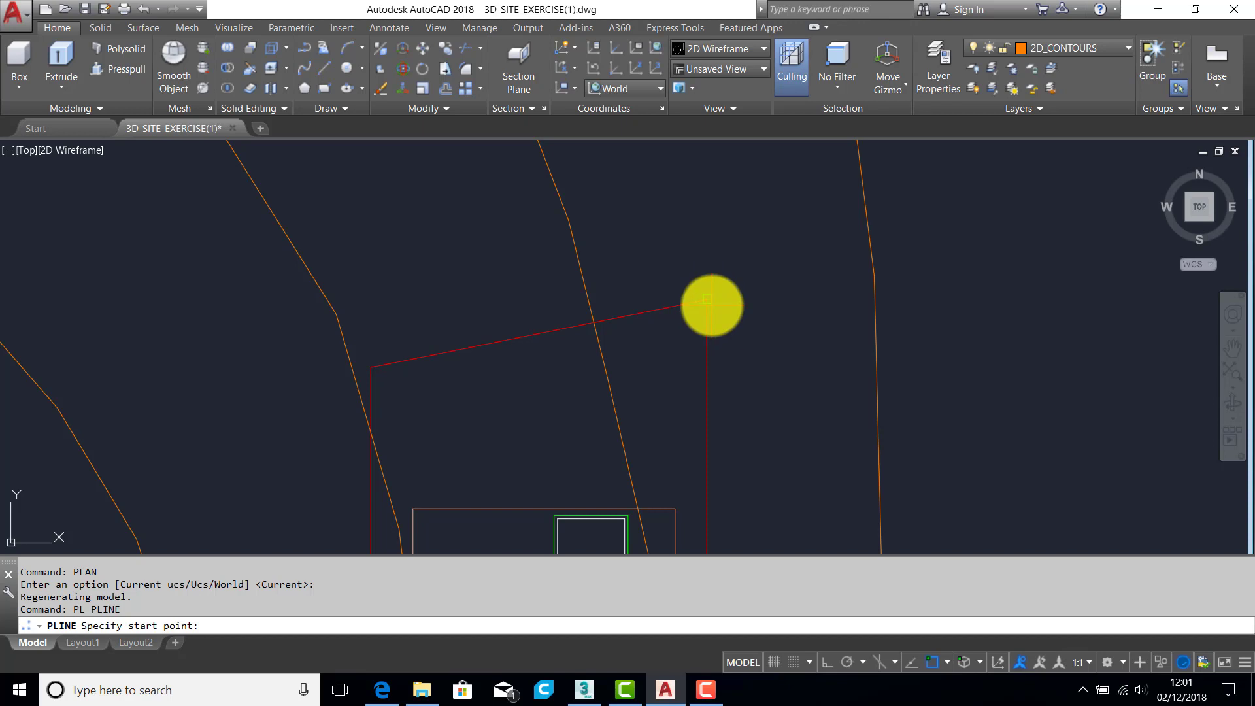
click(706, 299)
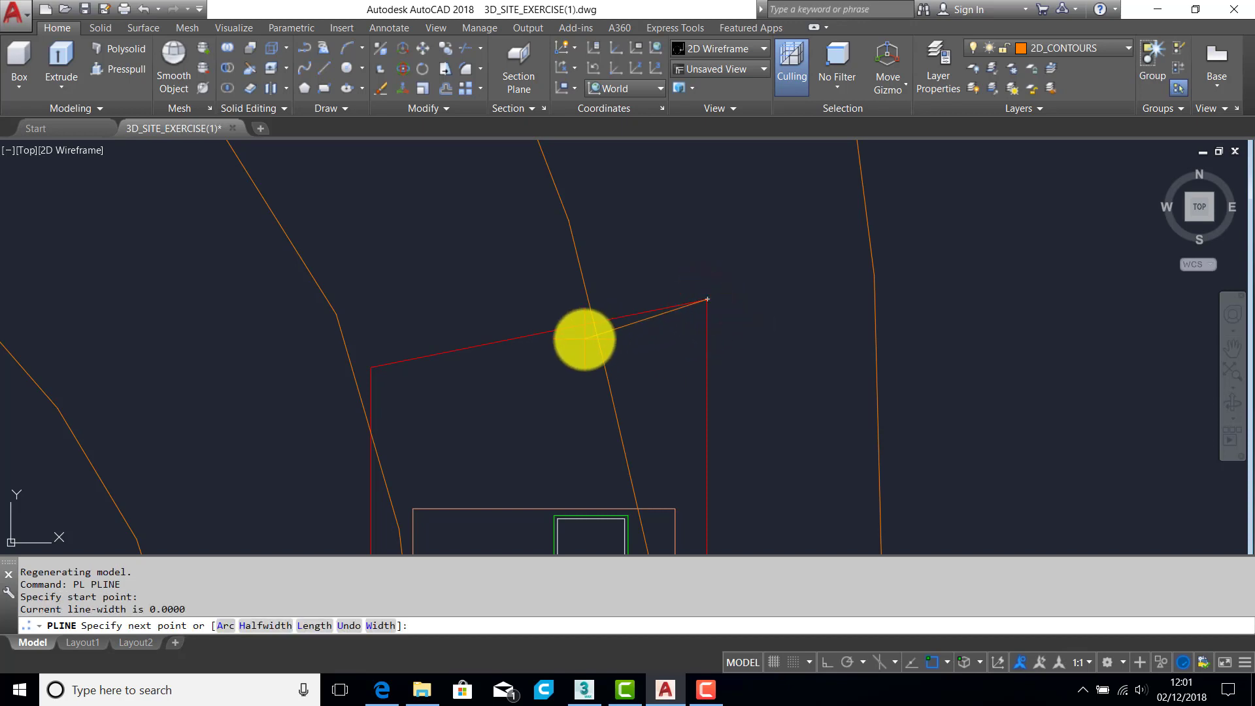
scroll(597, 326, up, 5)
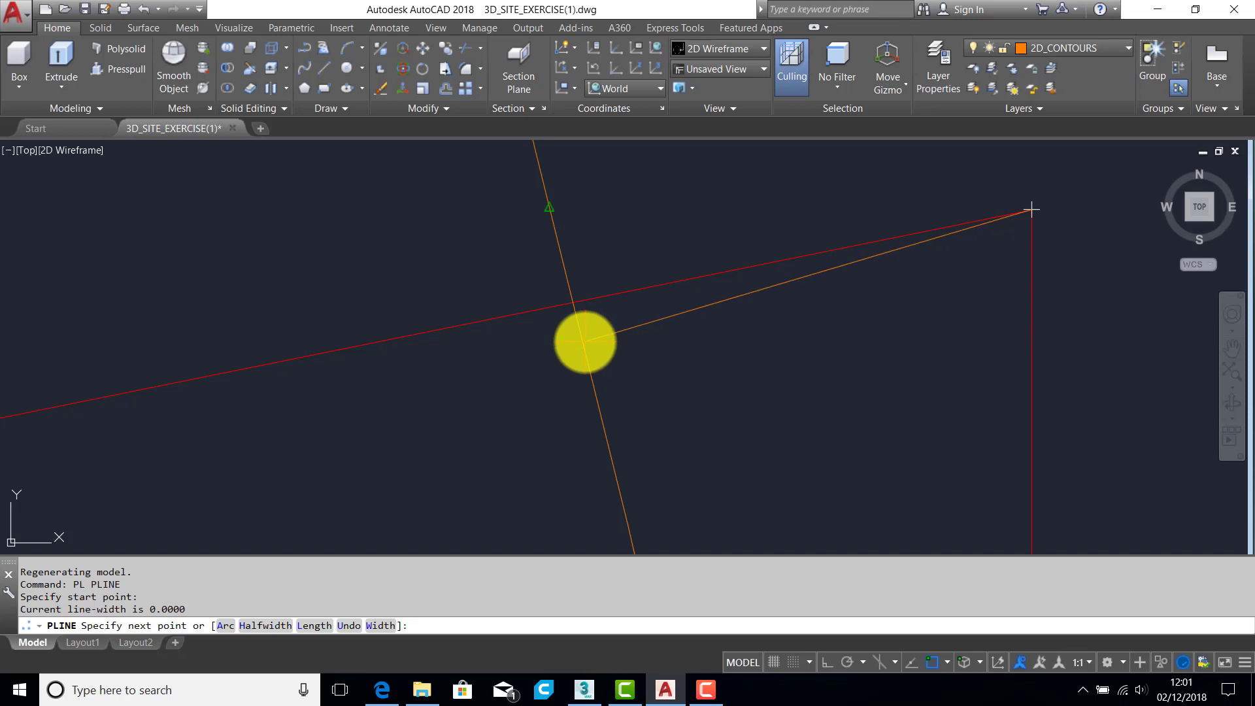
text(NW)
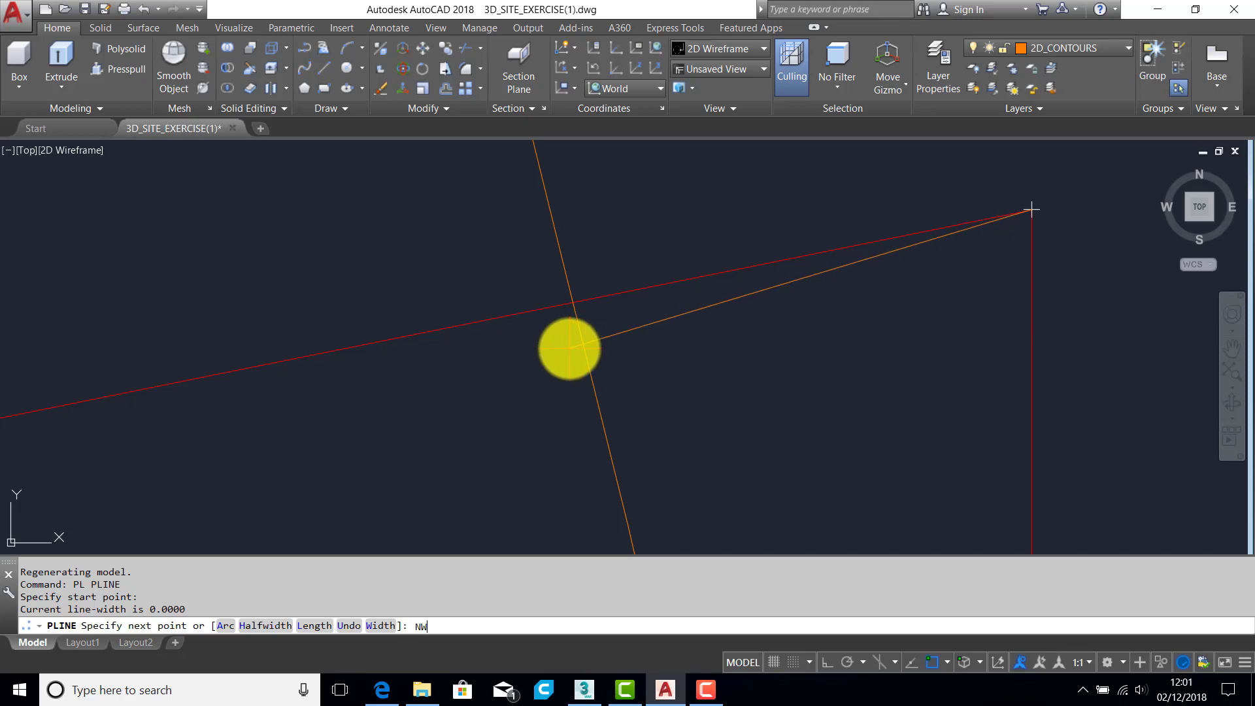
text(A)
key(Return)
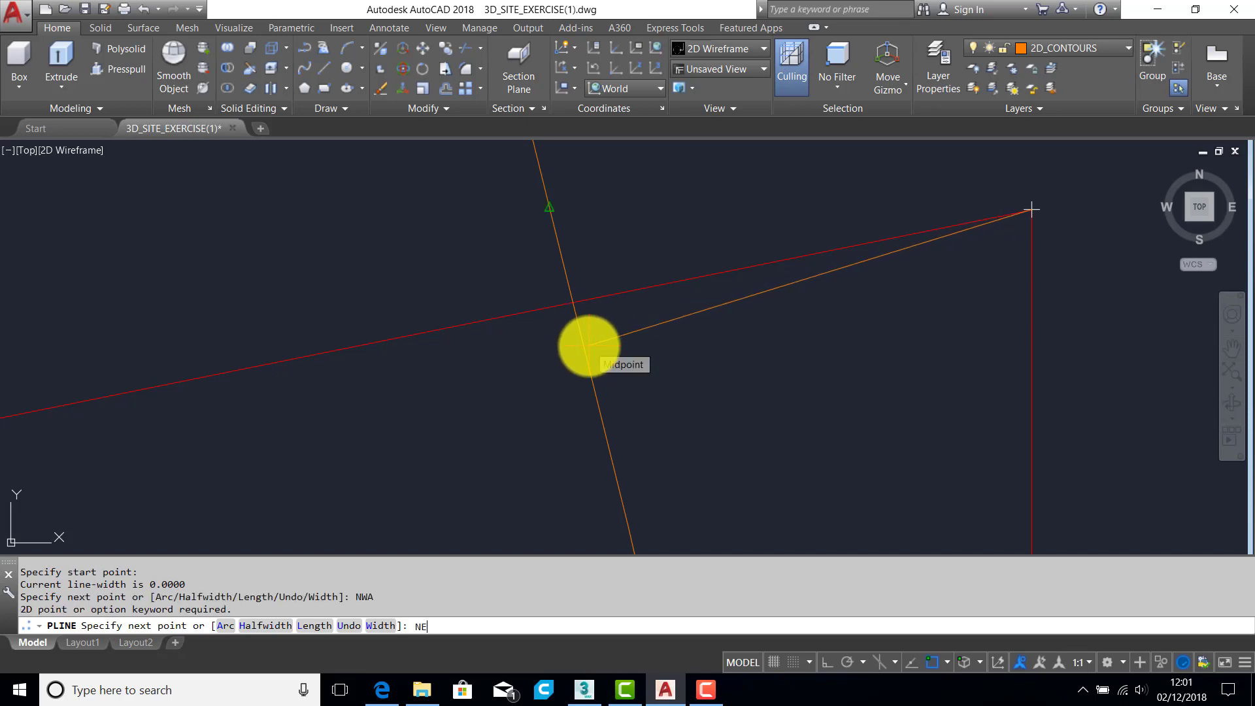
click(582, 340)
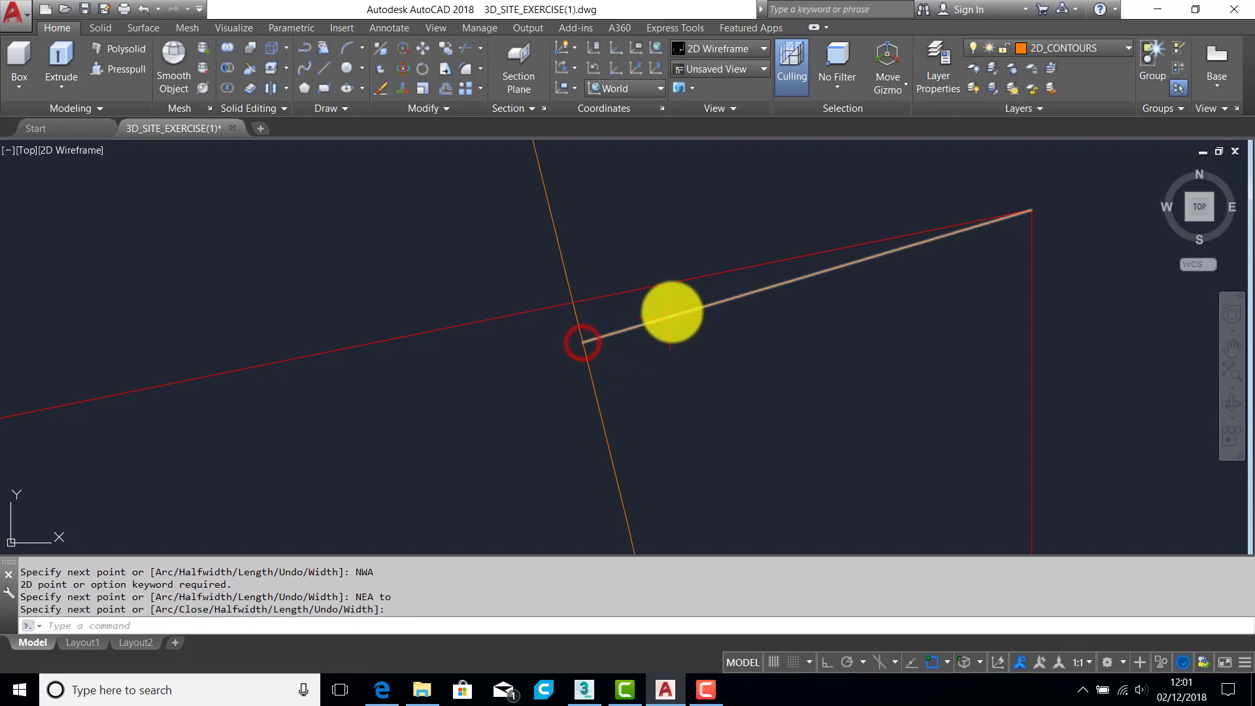
Step: Extend the short polyline through the site's northeast corner eastward, using the easternmost contour as the boundary edge
shift+middle_drag(709, 378, 808, 236)
shift+middle_drag(814, 253, 835, 300)
scroll(837, 302, down, 4)
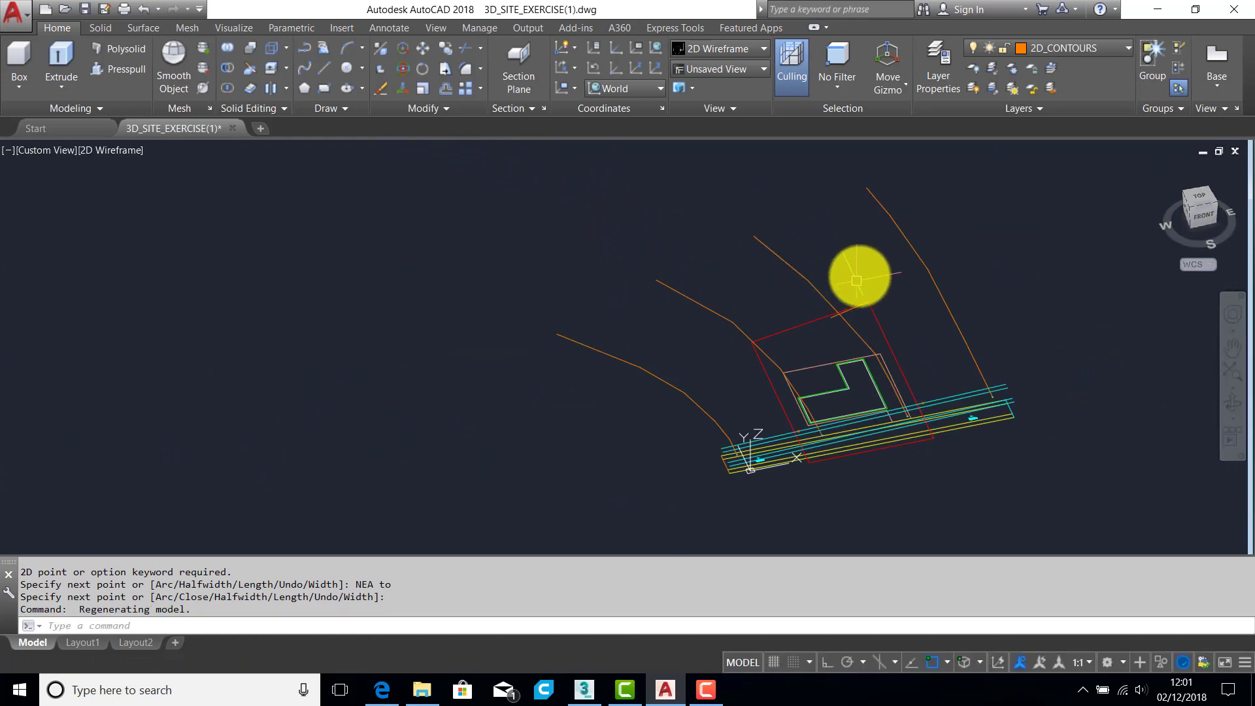
scroll(915, 275, up, 4)
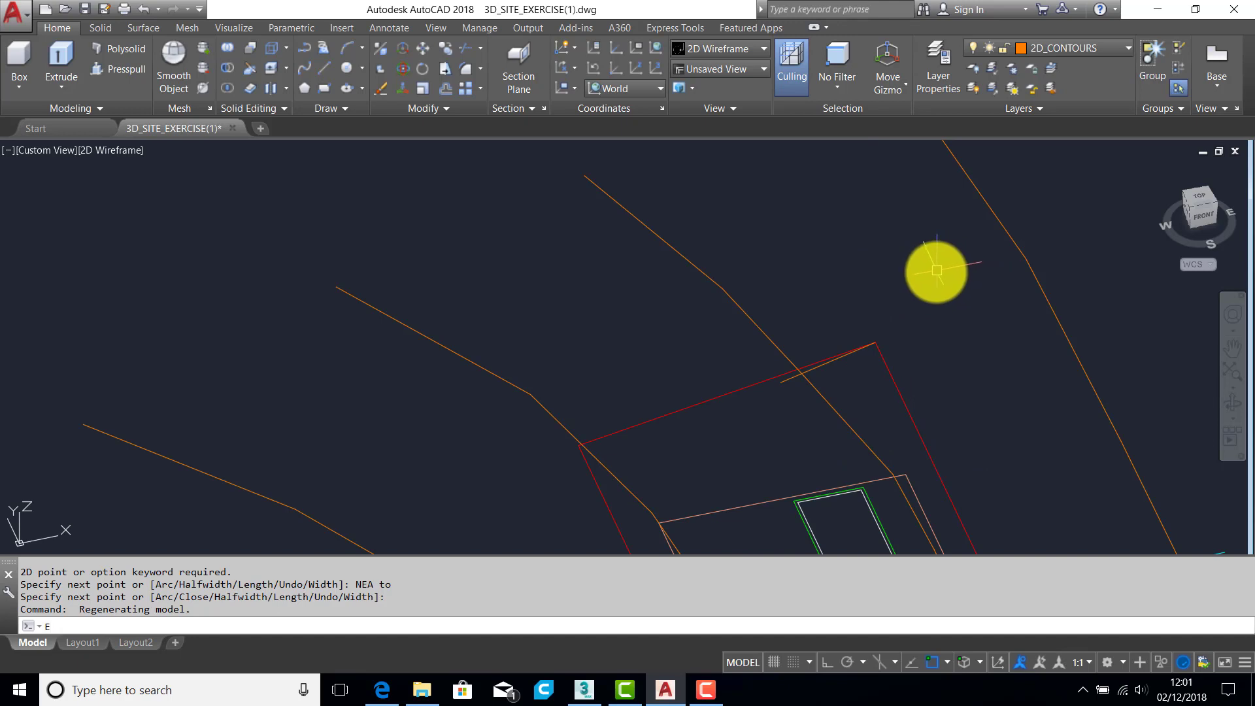
key(Escape)
key(Escape)
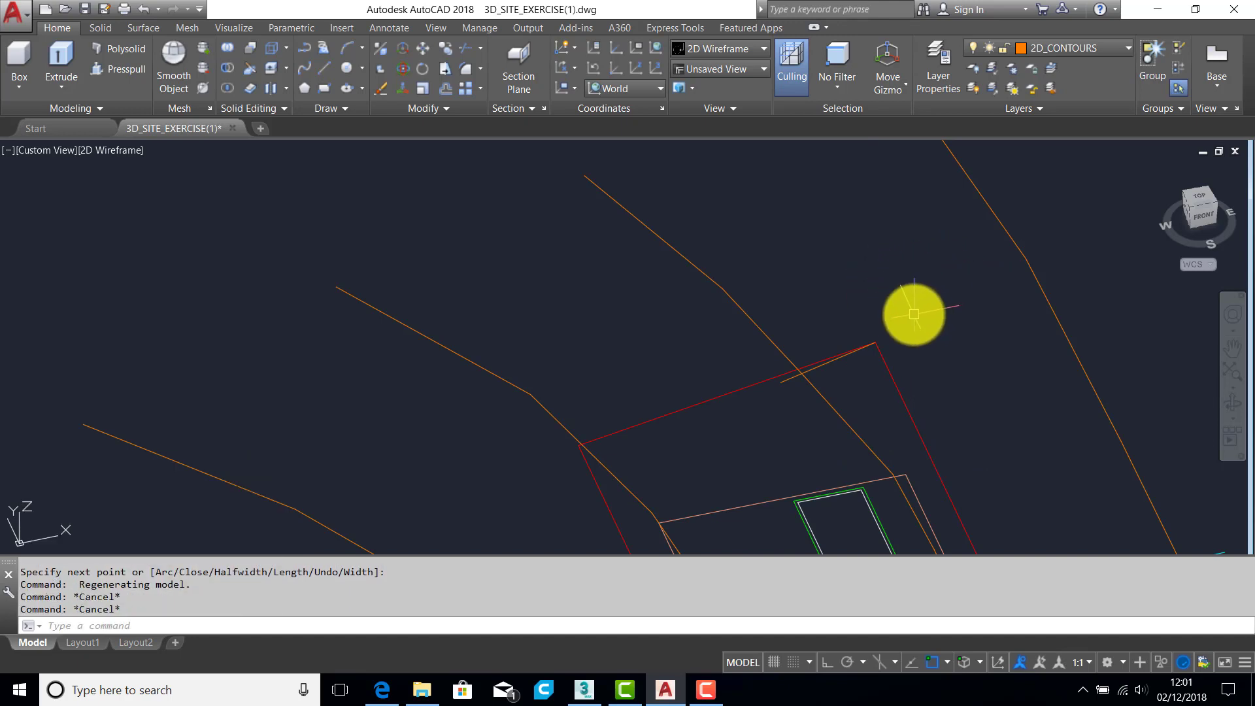
key(Return)
click(1008, 234)
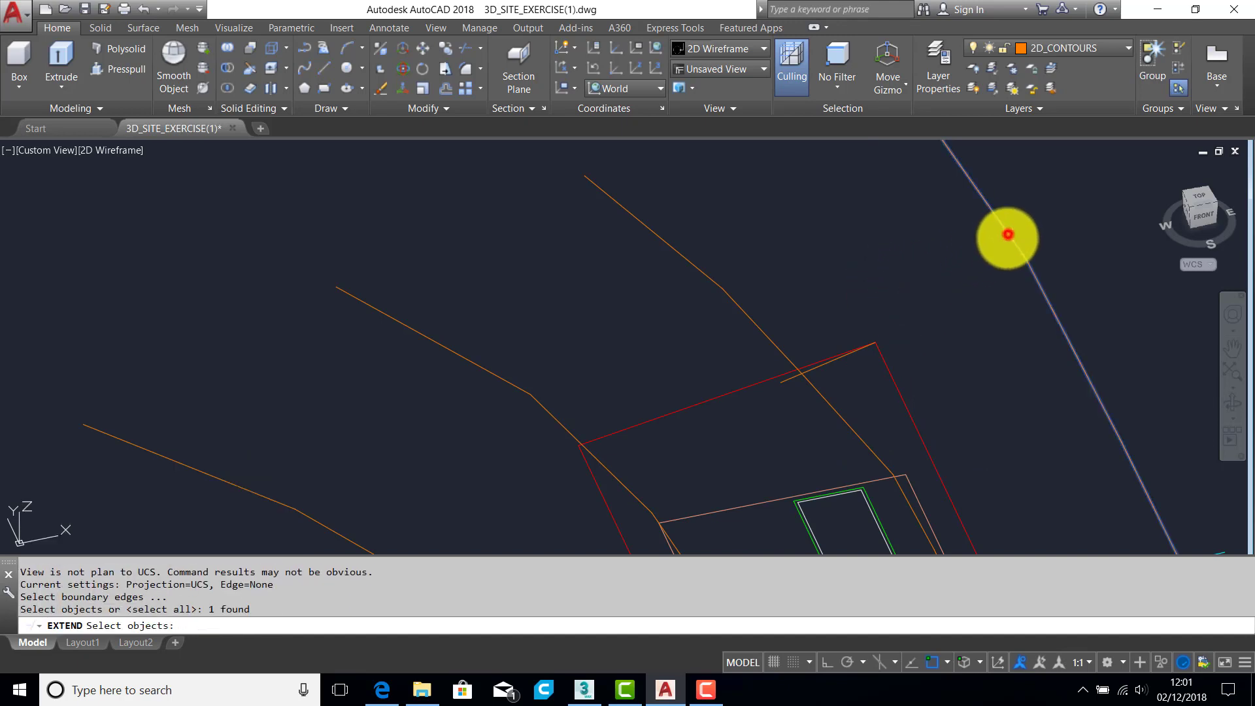
key(Return)
click(854, 353)
key(Return)
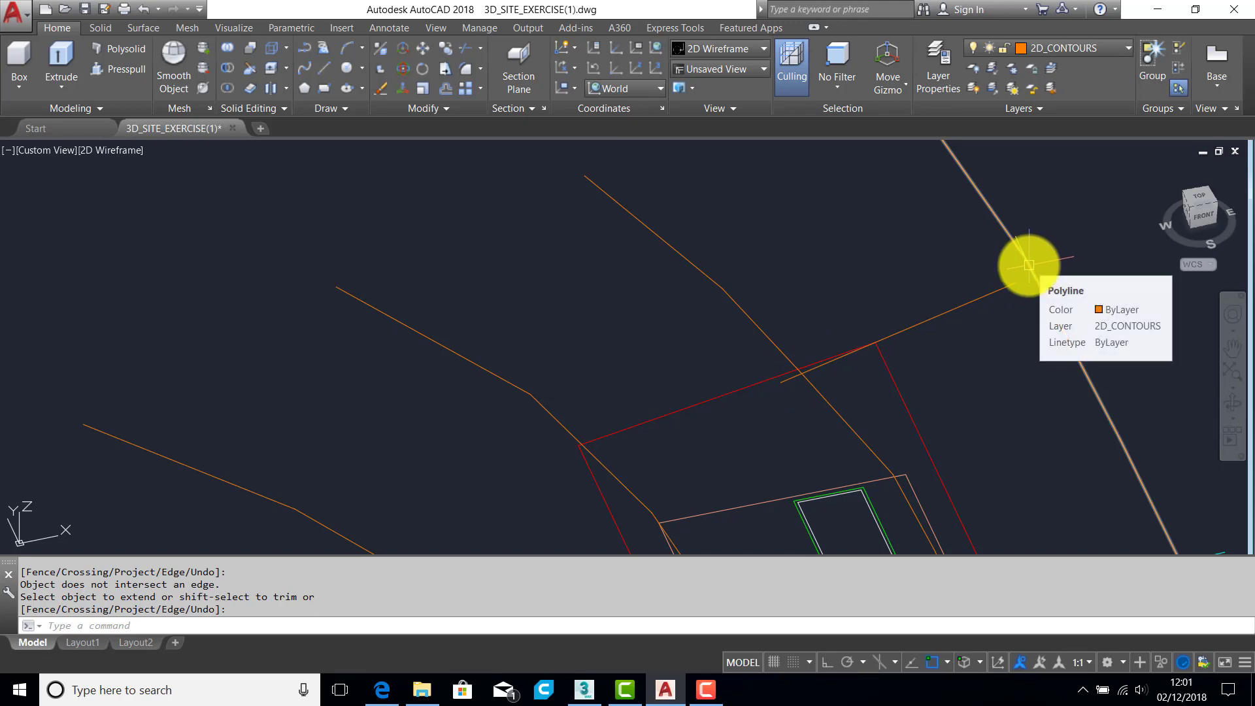
Step: Return to the plan view and examine where the extended polyline passes the site's northeast corner and meets the two contours
key(Escape)
key(Escape)
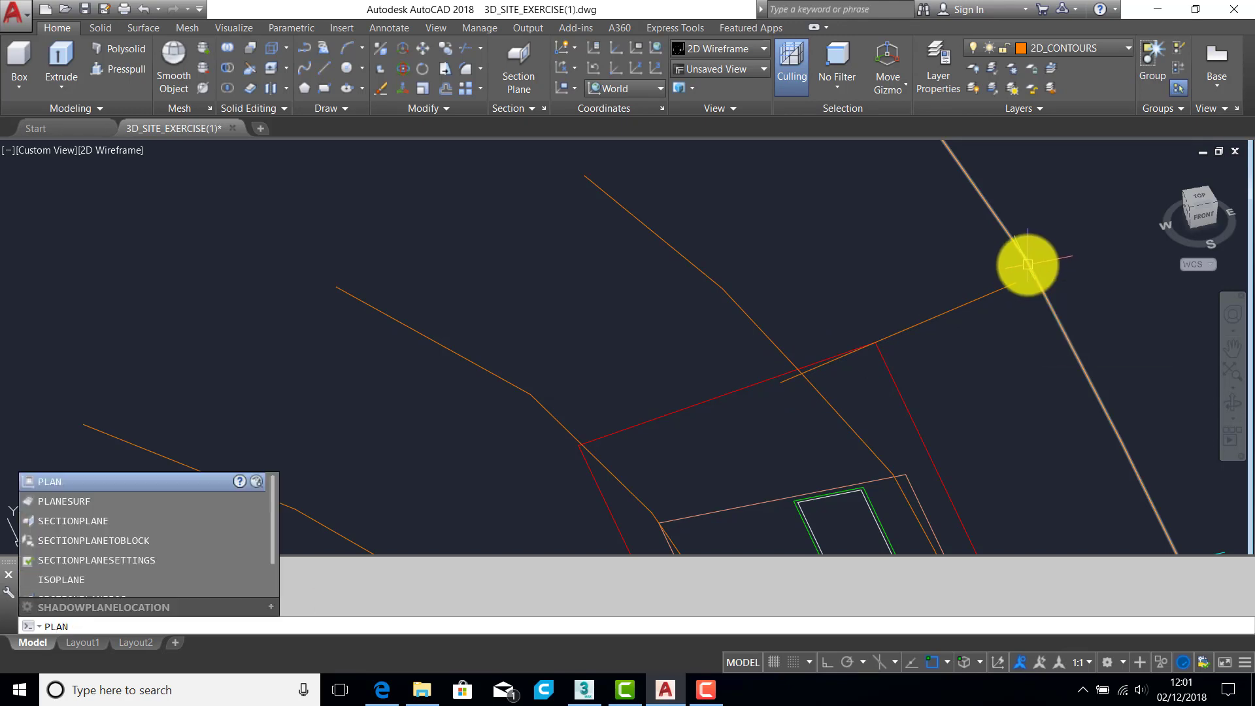
key(Return)
key(Return)
scroll(732, 307, up, 3)
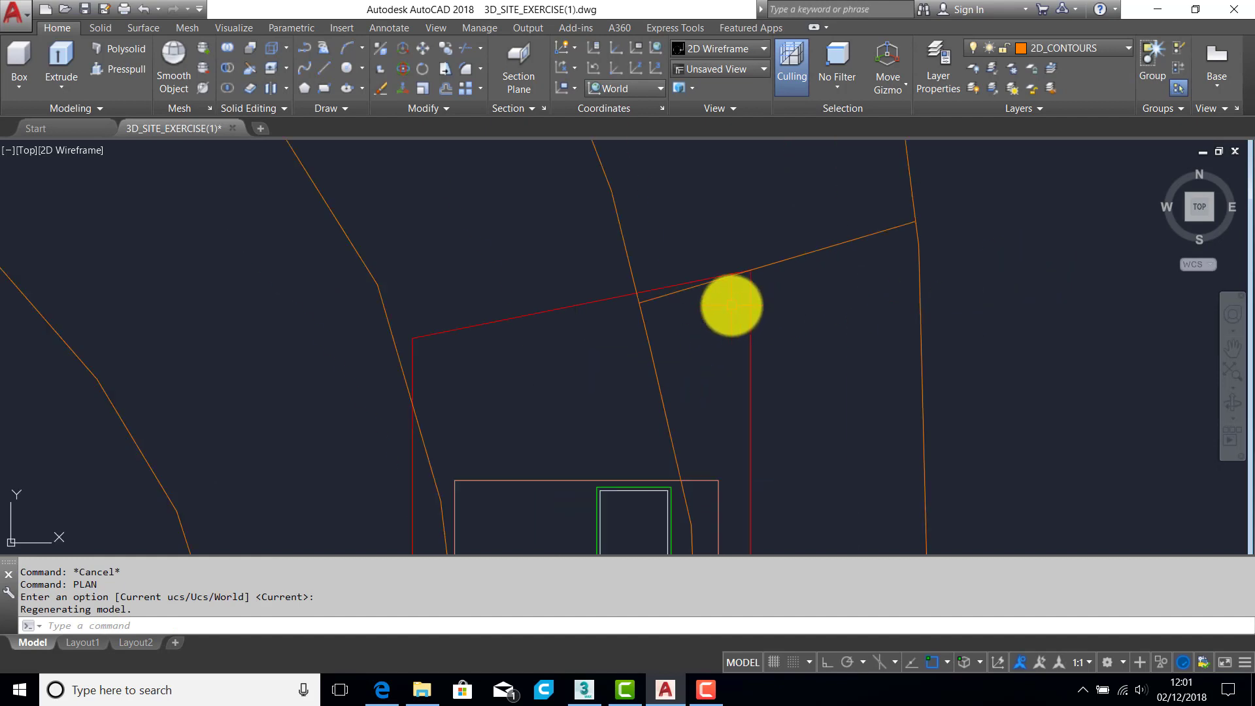
scroll(731, 307, up, 5)
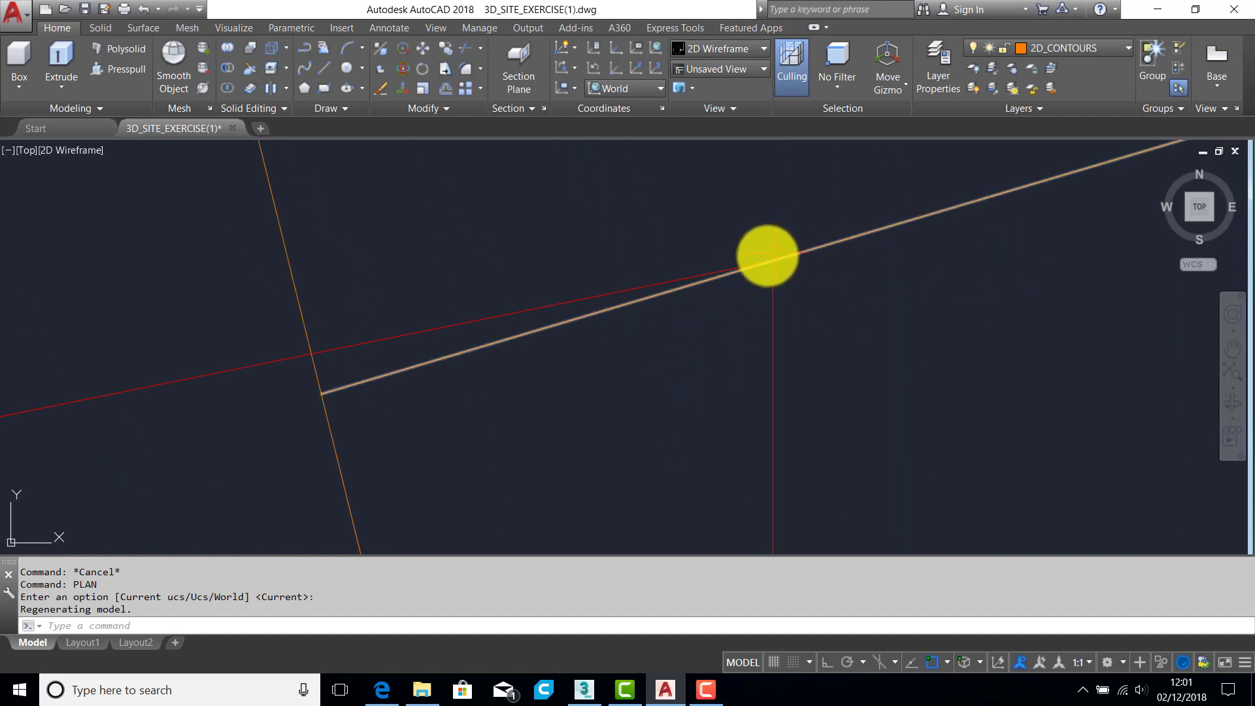
scroll(772, 259, down, 3)
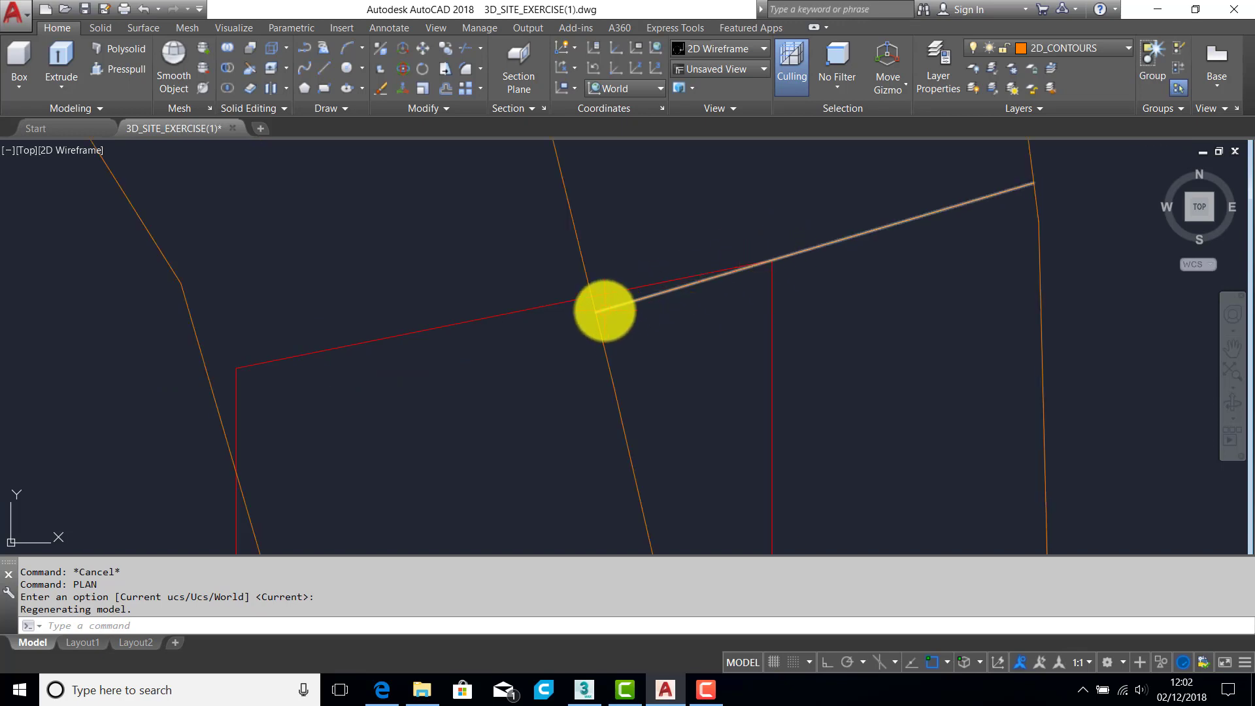
scroll(608, 309, down, 2)
key(Escape)
key(Escape)
key(Escape)
key(Escape)
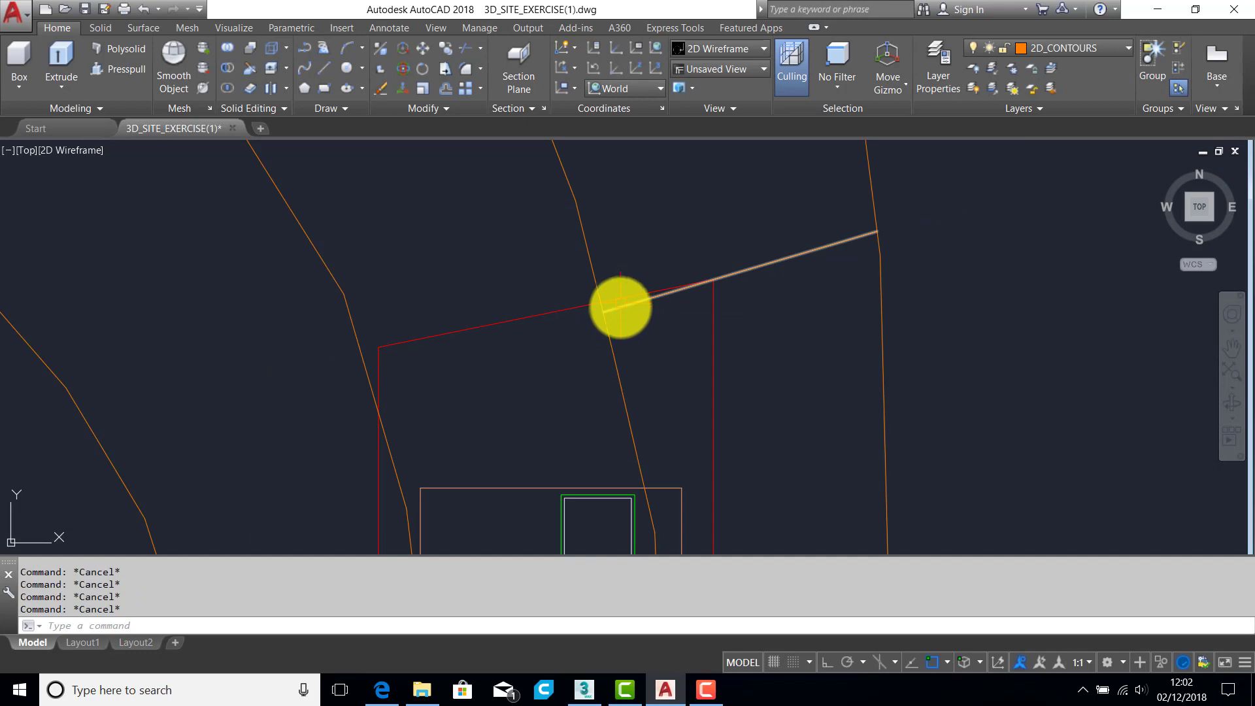
scroll(620, 307, up, 2)
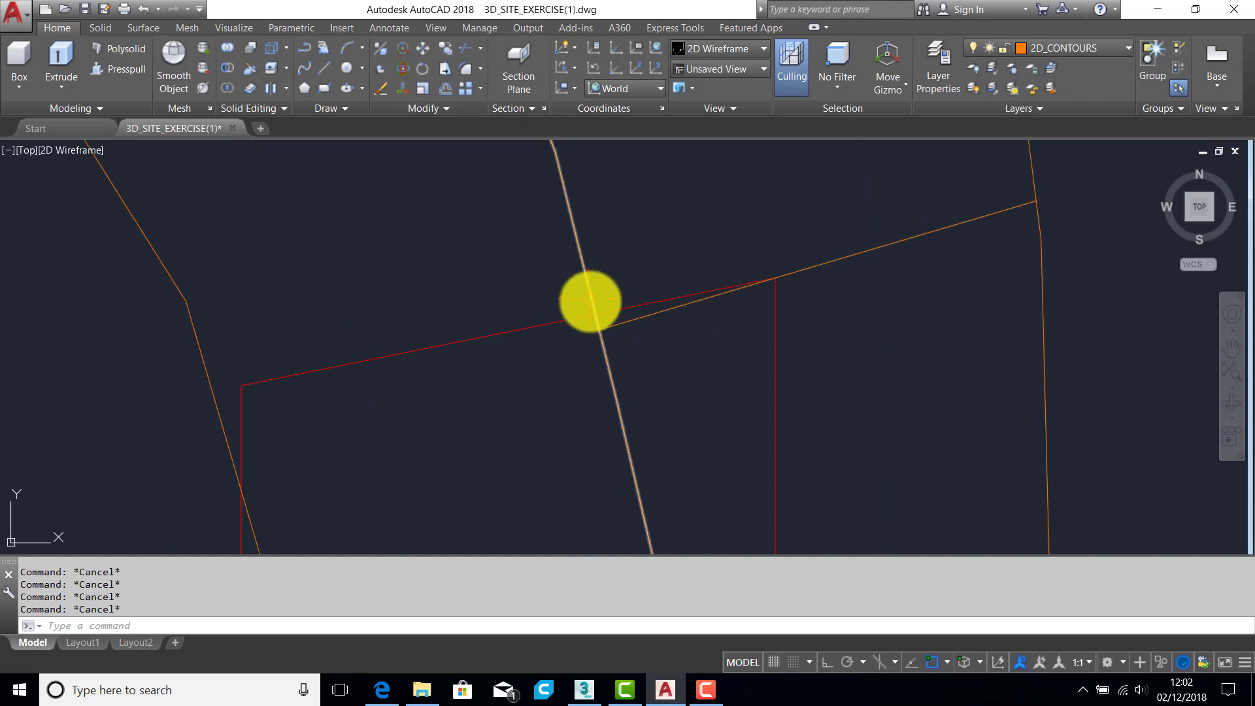
scroll(590, 301, down, 2)
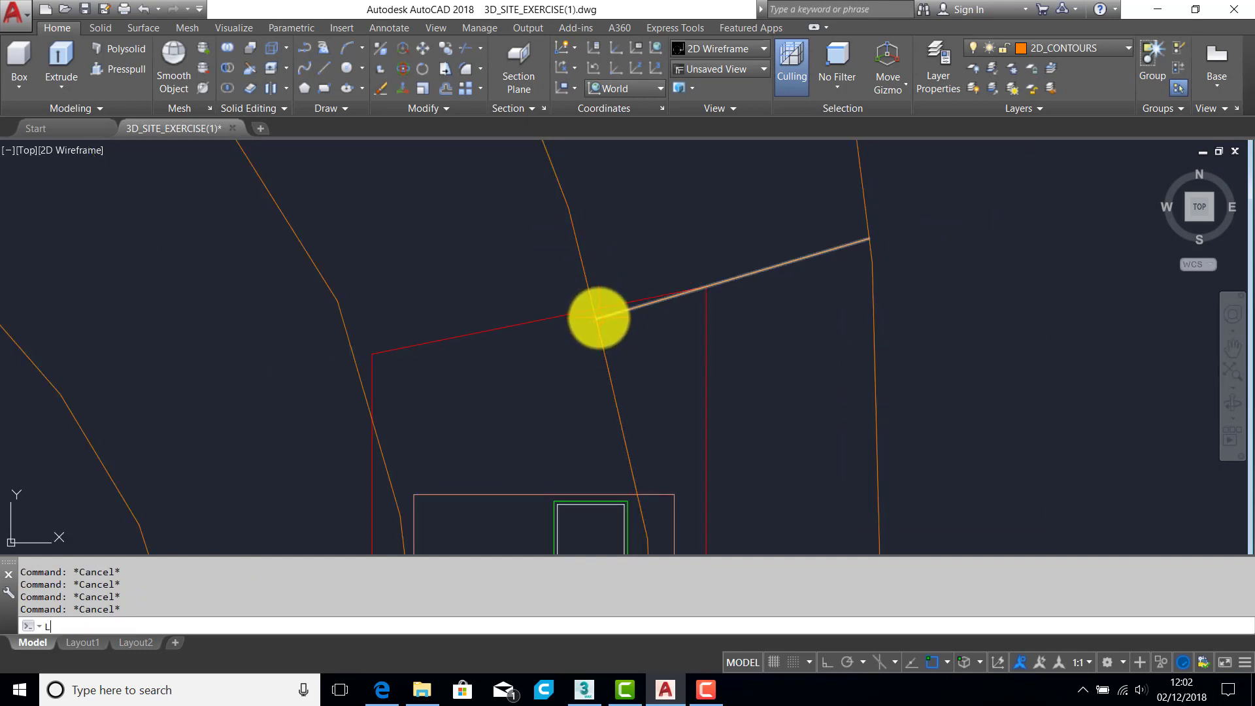
Step: Trace the contour crossing the northern boundary with a line from its vertex north of the boundary southward past the polyline's west end
text(L)
key(Return)
click(567, 217)
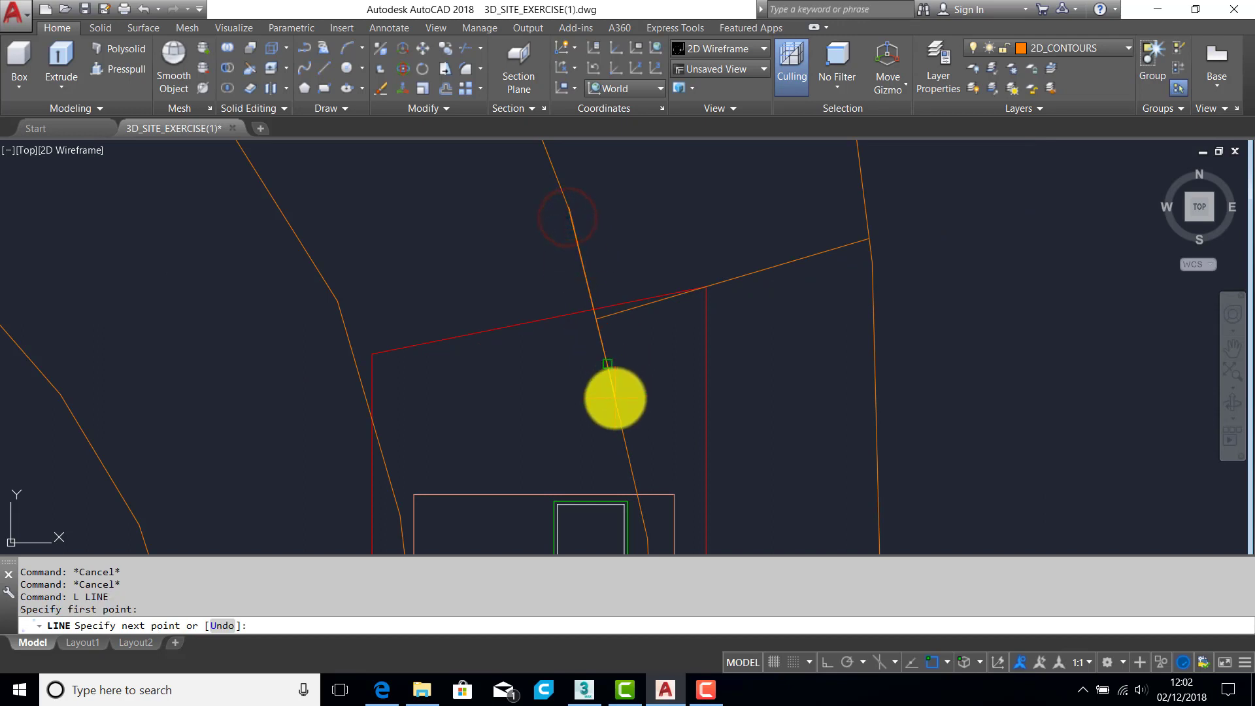
click(614, 397)
key(Return)
Step: Trace the easternmost contour with a line from its vertex just south of the polyline's east end northward past that end
key(Return)
click(879, 263)
middle_drag(865, 198, 794, 290)
click(830, 293)
key(Return)
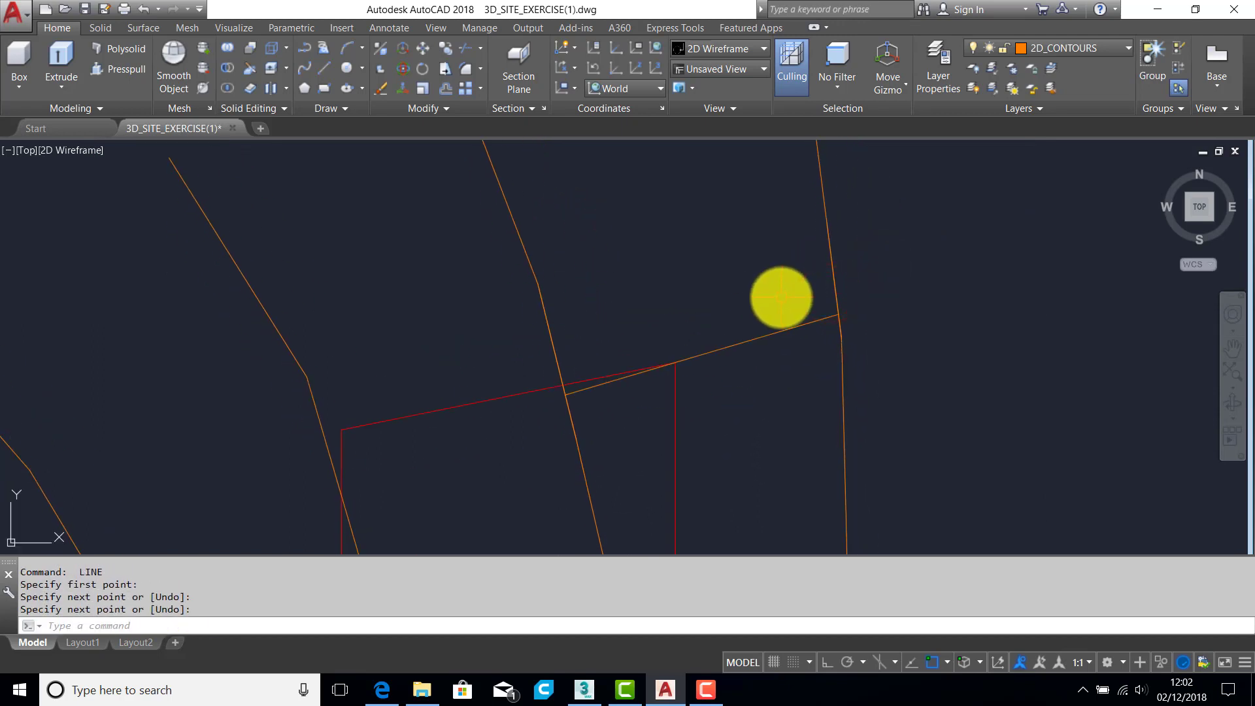
Step: Trim the part of the easternmost contour's traced line south of the polyline, using the polyline as the cutting edge
text(TR)
key(Return)
click(816, 322)
key(Return)
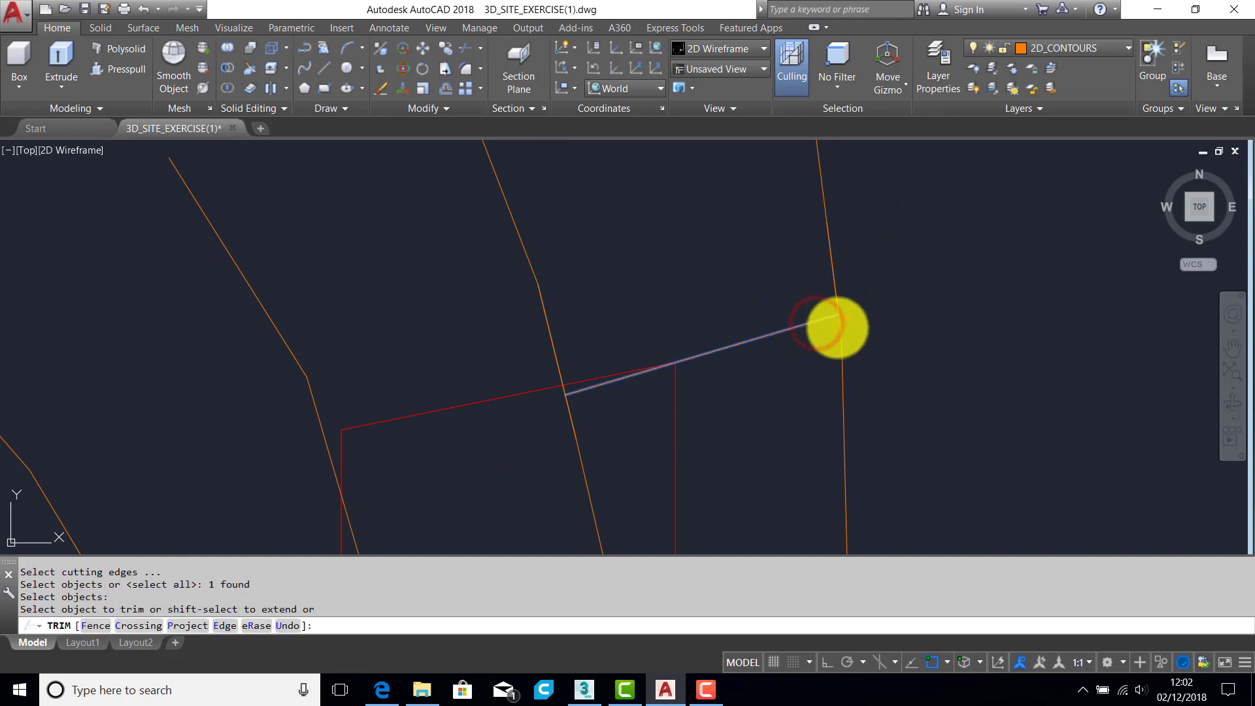
click(836, 327)
key(Return)
Step: Trim the other traced line south of the polyline's west end, using the polyline as the cutting edge
key(Return)
click(579, 392)
key(Return)
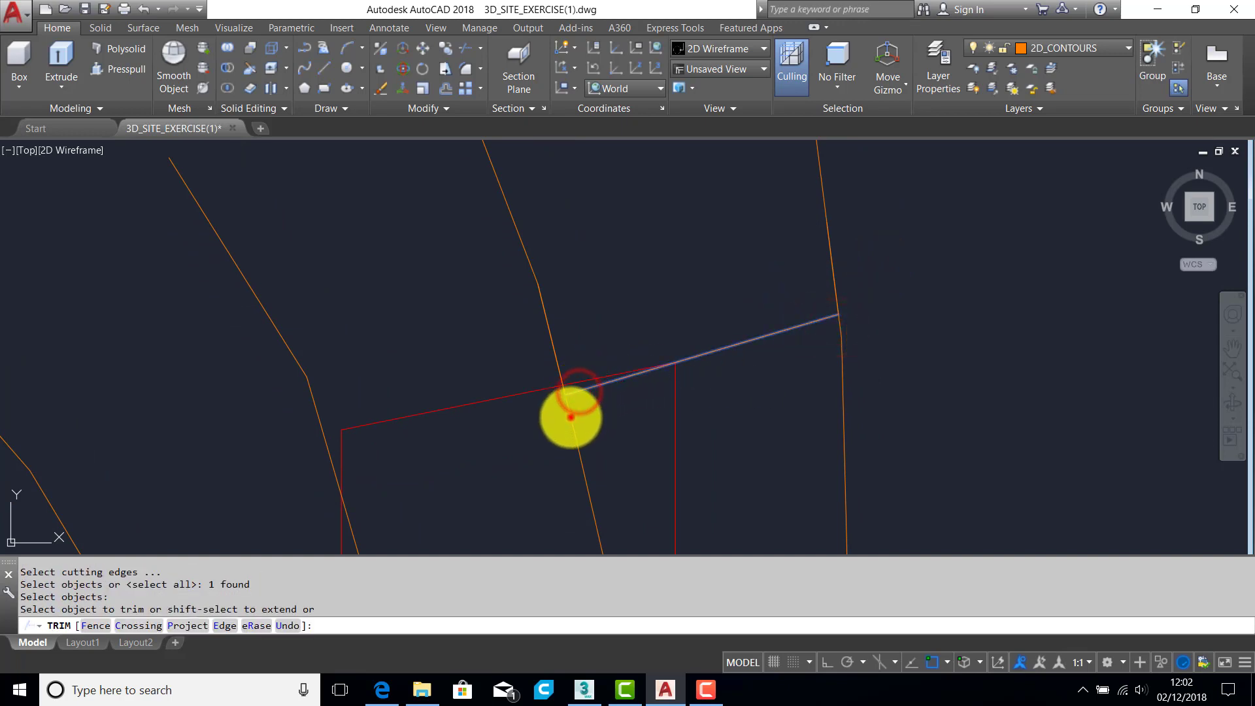
click(571, 417)
Step: In a 3D view, draw a line joining the trimmed ends of the two traced contour lines
shift+middle_drag(715, 392, 722, 302)
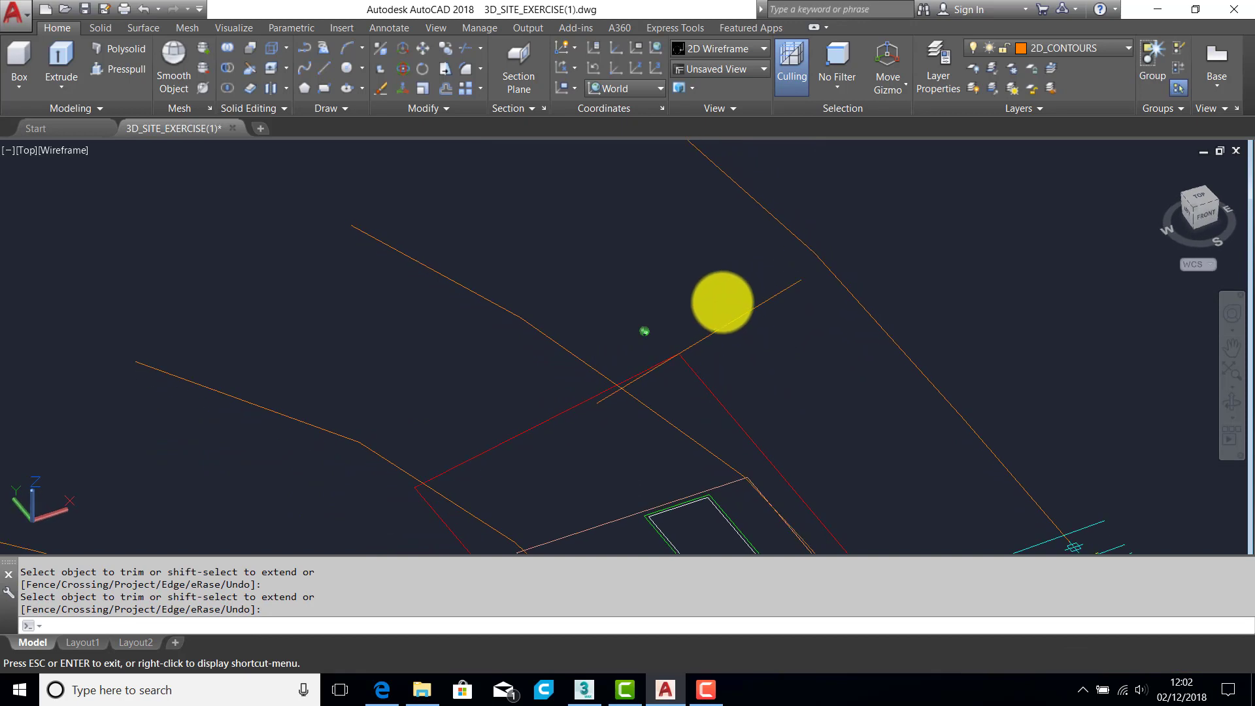
click(579, 359)
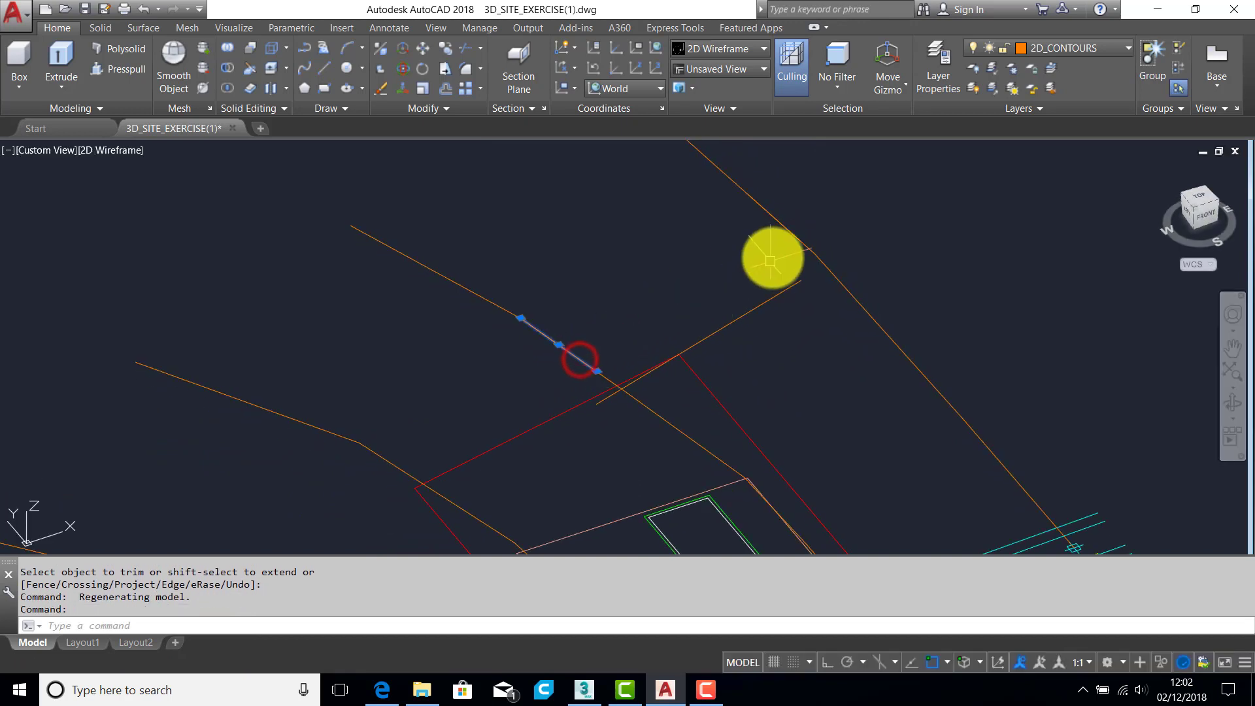
click(780, 226)
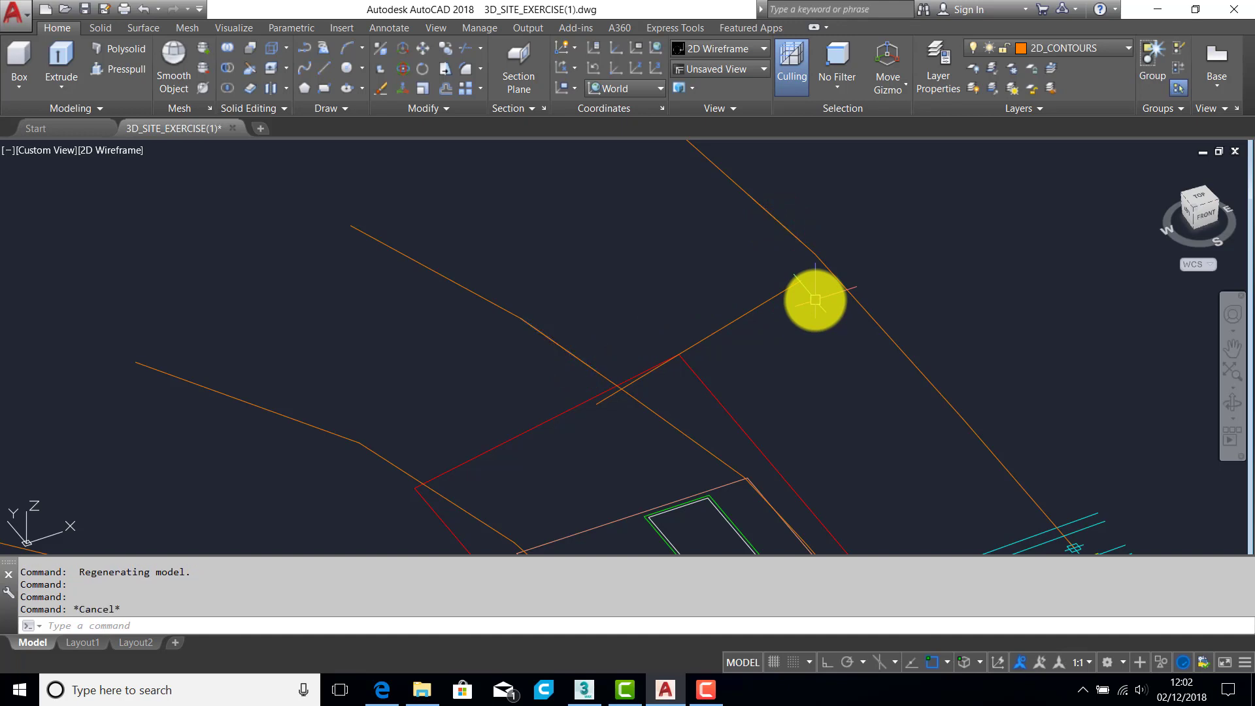
text(l)
key(Return)
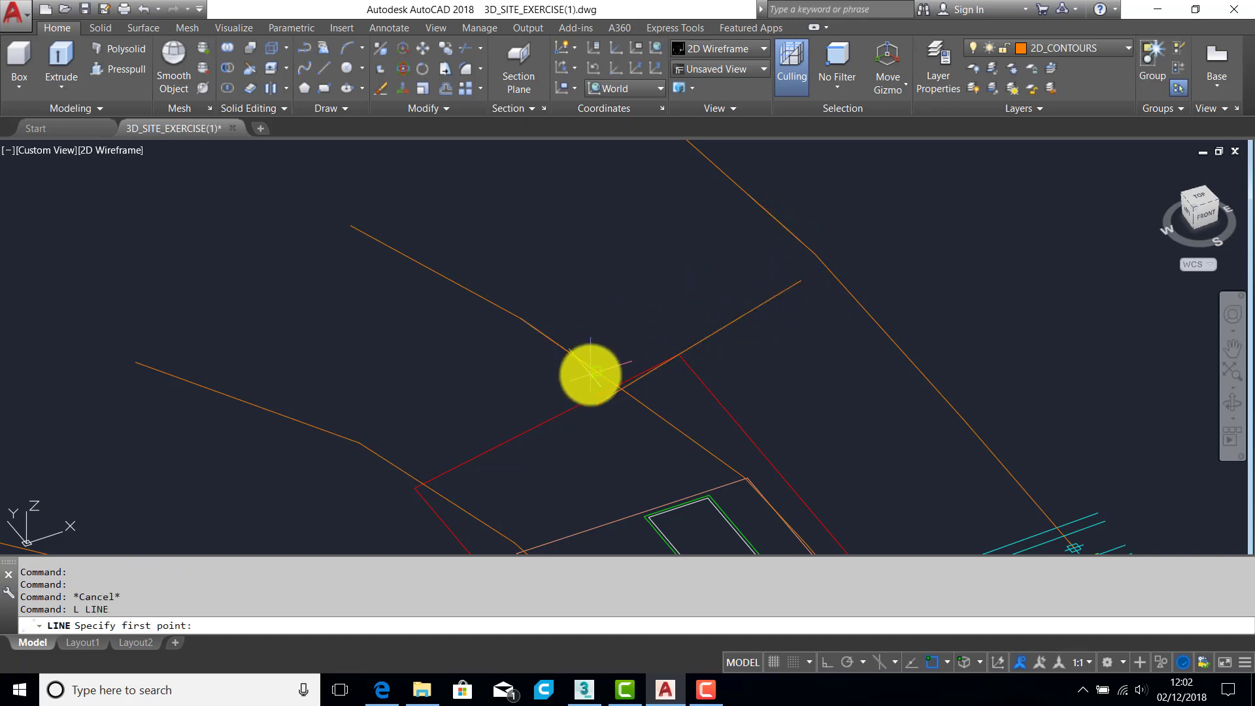
click(590, 376)
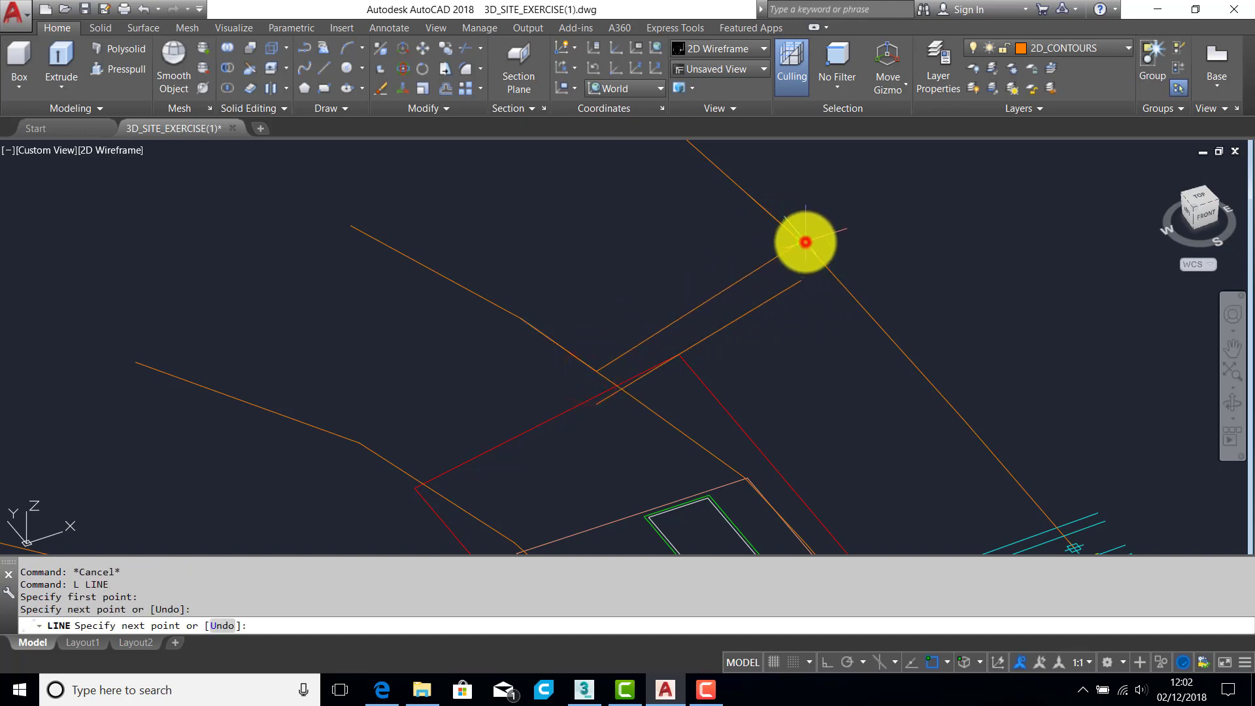
key(Return)
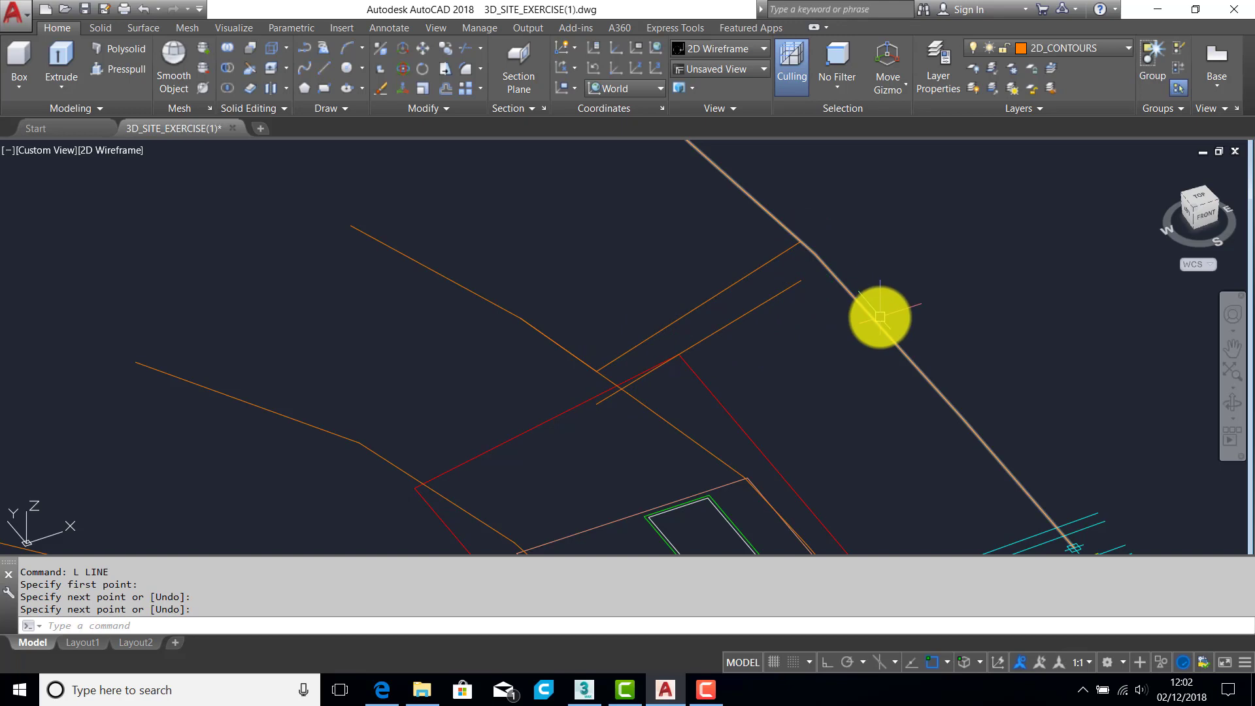
Step: Compare the joining line in plan and 3D views, and erase the original polyline through the site corner and the easternmost contour's traced line
key(Return)
key(Return)
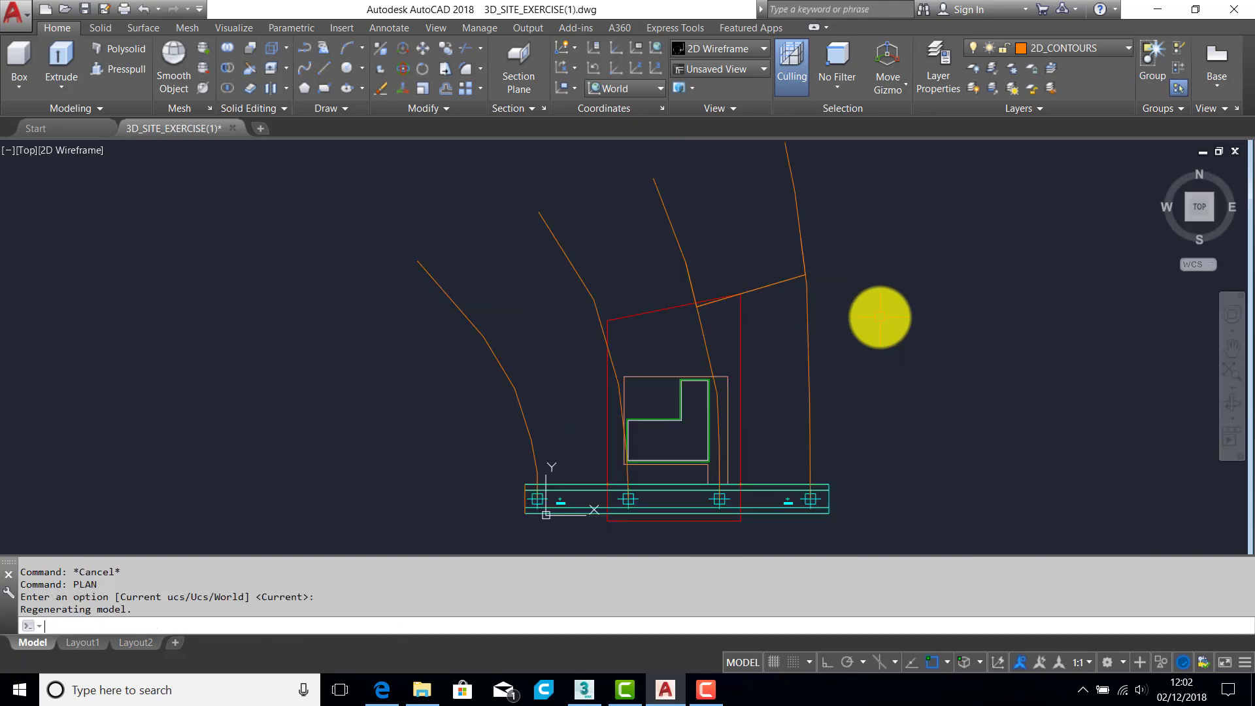
scroll(758, 294, up, 8)
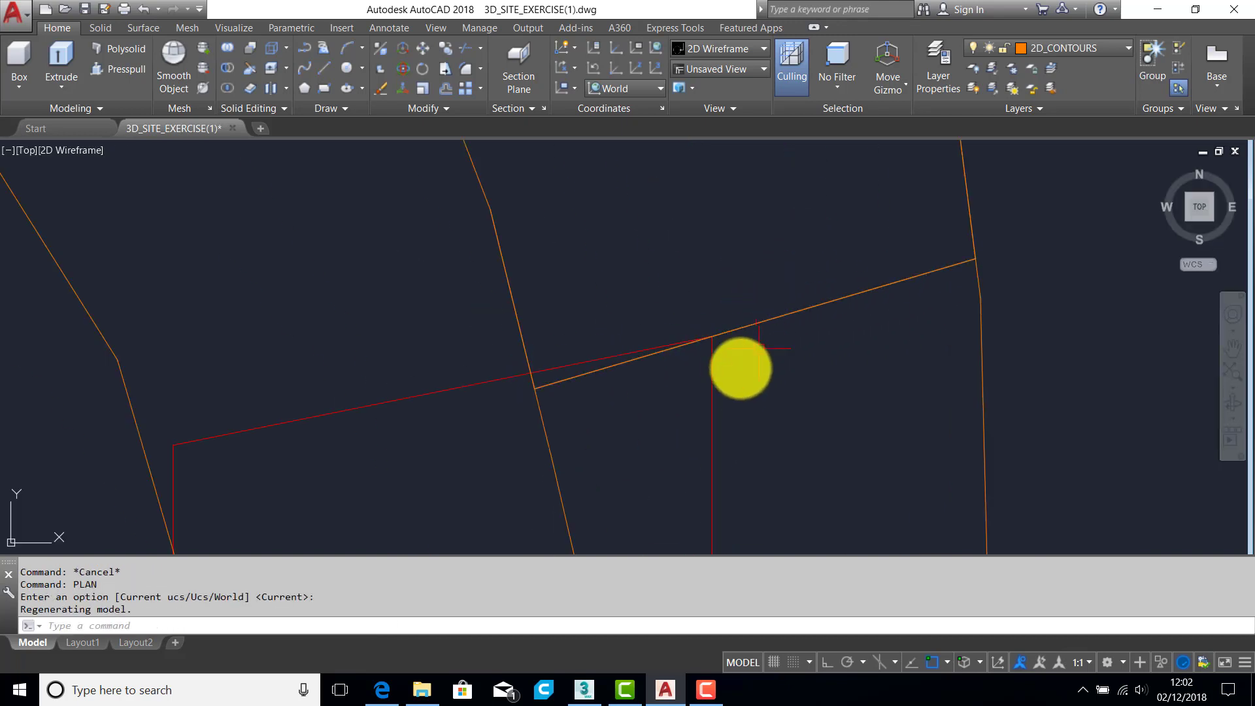
shift+middle_drag(737, 366, 737, 317)
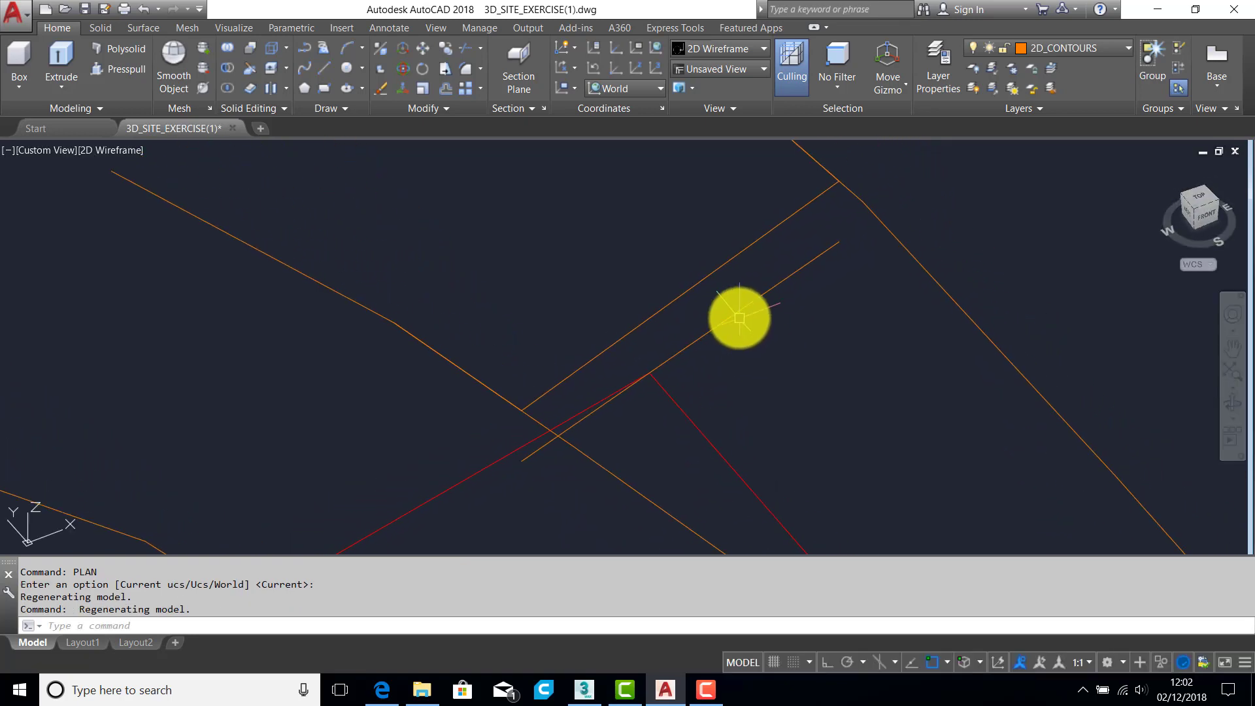
click(739, 314)
key(Delete)
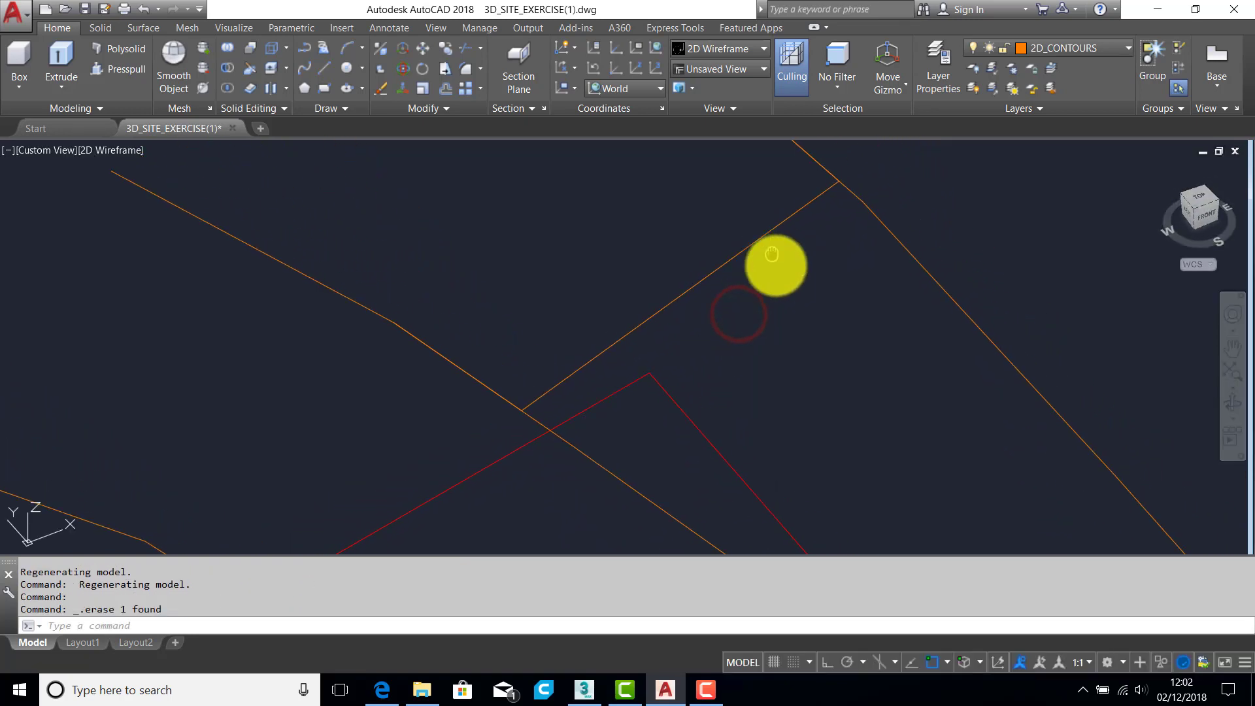
key(Delete)
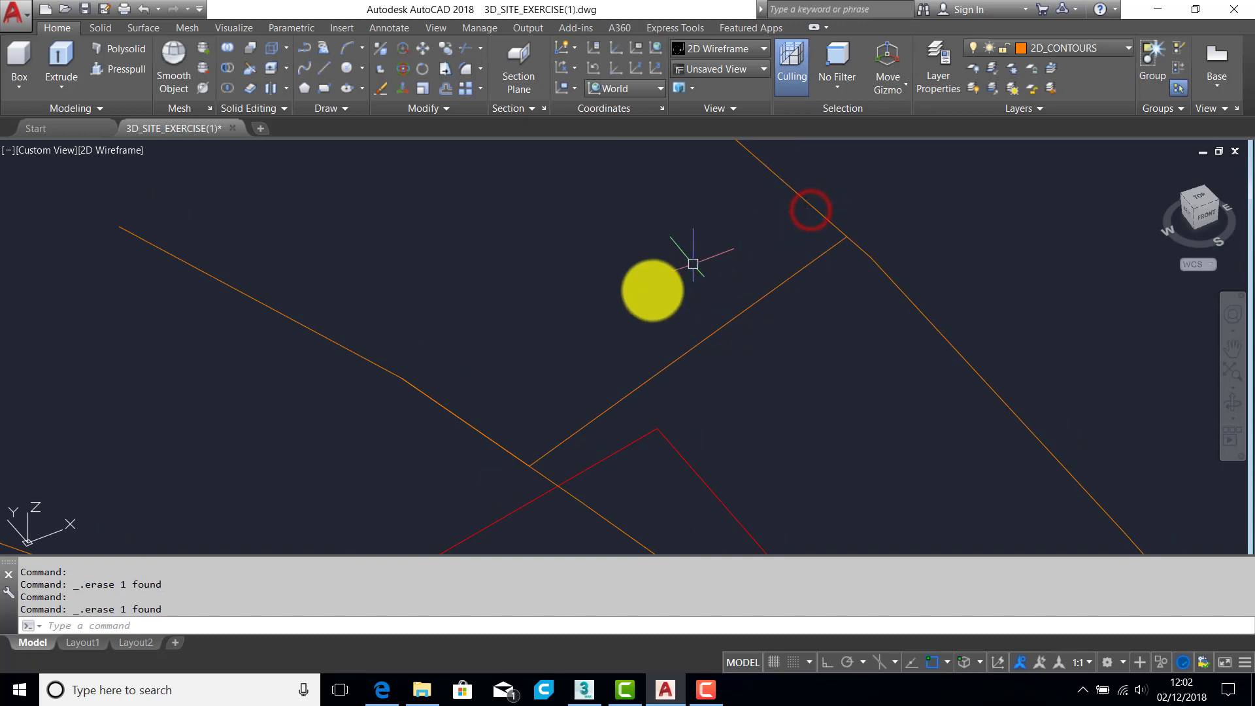
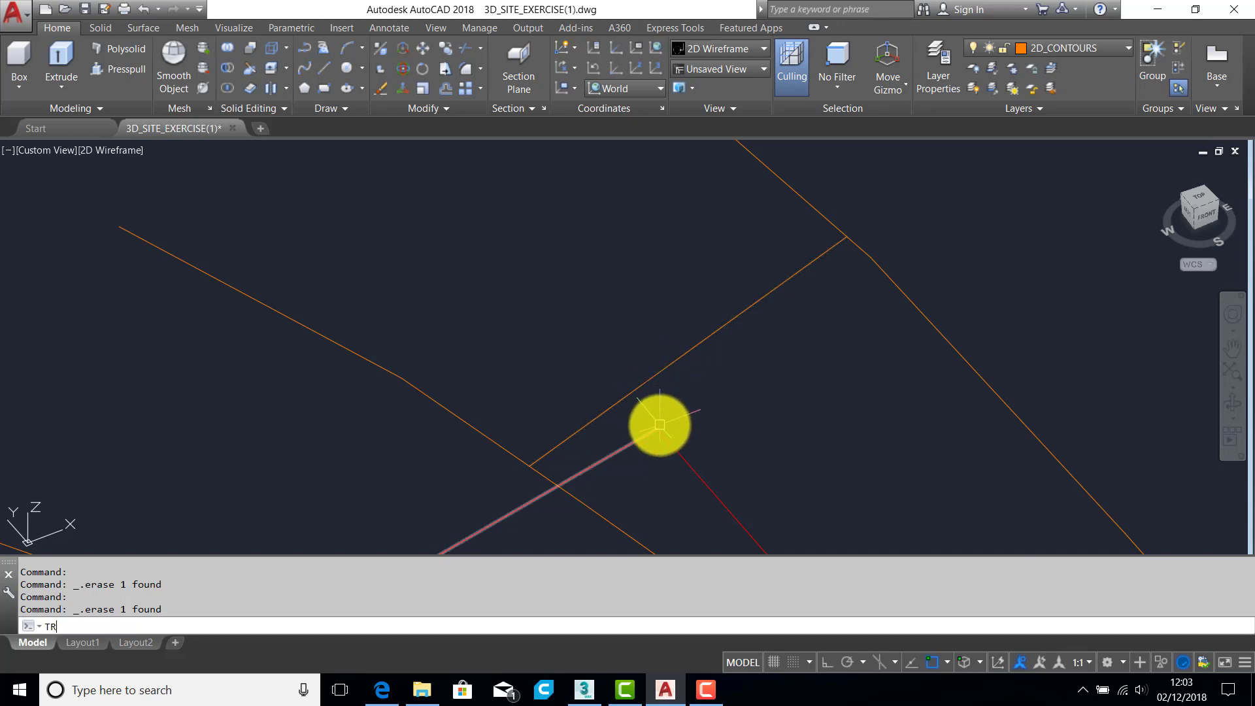
Step: Trim the joining line east of the site's northeast corner, using the site's east boundary as the cutting edge
key(Return)
click(670, 443)
key(Return)
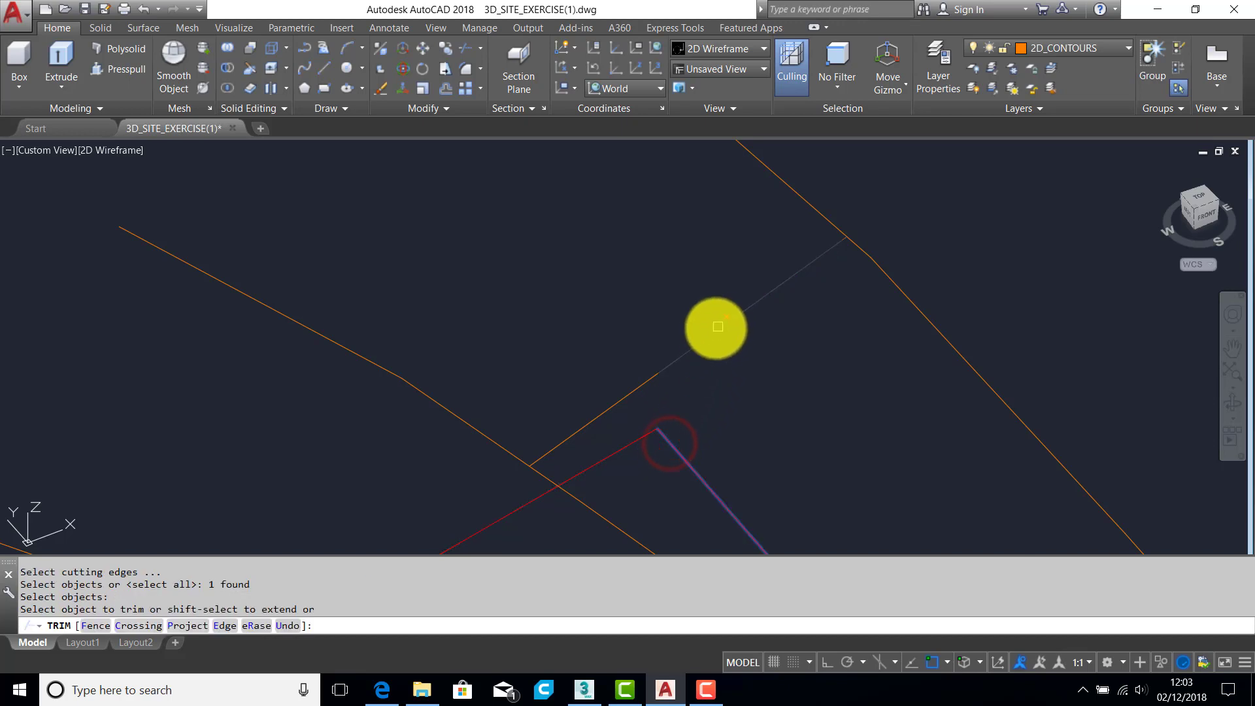
right_click(709, 338)
Step: Mark the joining line's trimmed end above the northeast corner with a circle of radius 203.2102, and erase the line's remaining piece
text(c)
key(Return)
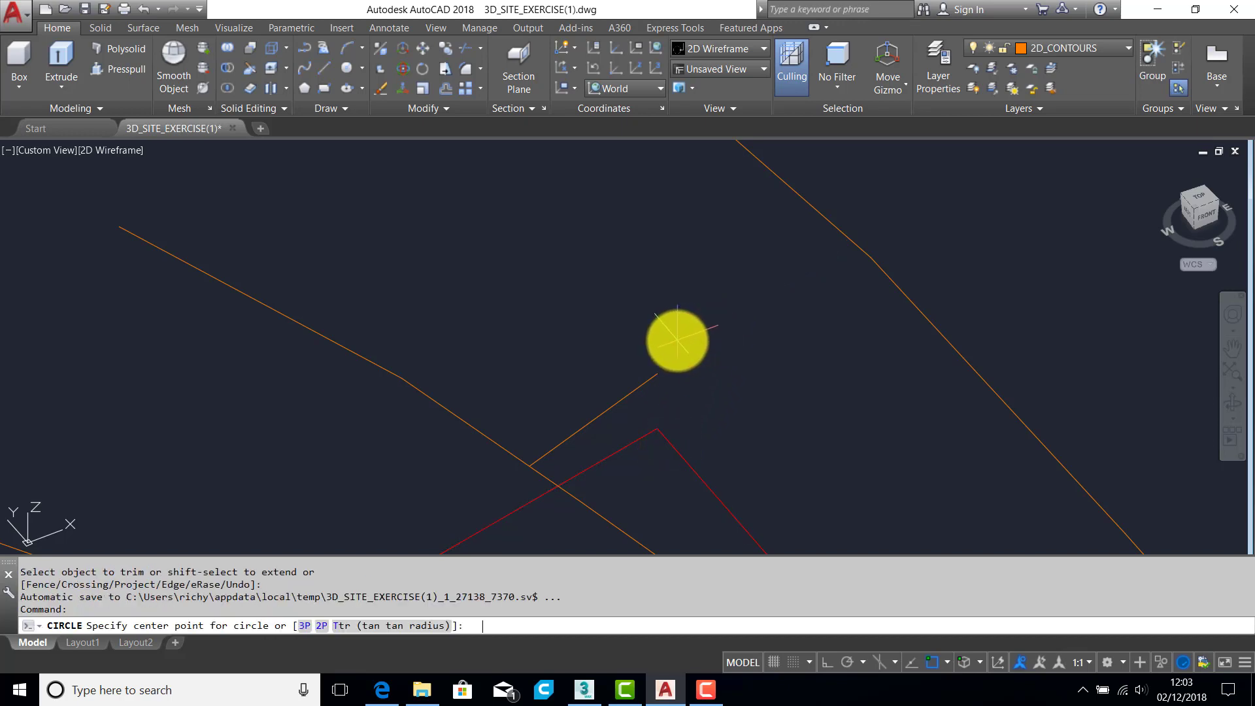
click(654, 371)
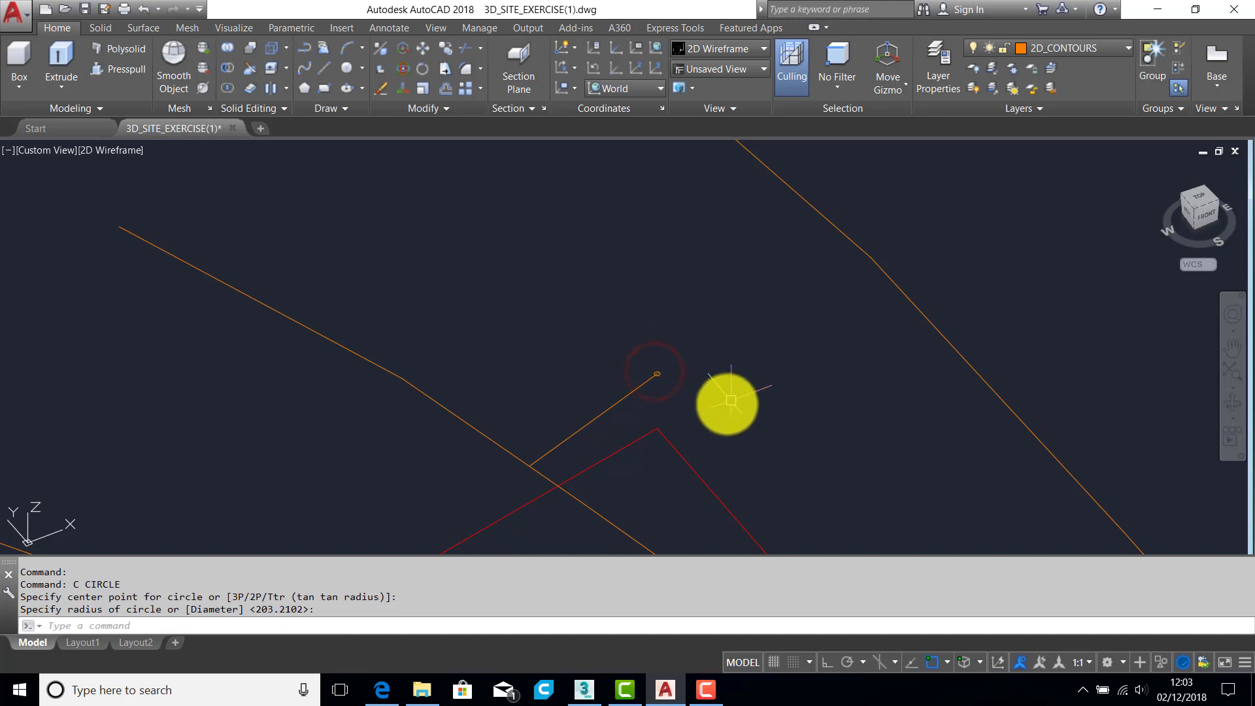
click(662, 410)
text(e)
key(Return)
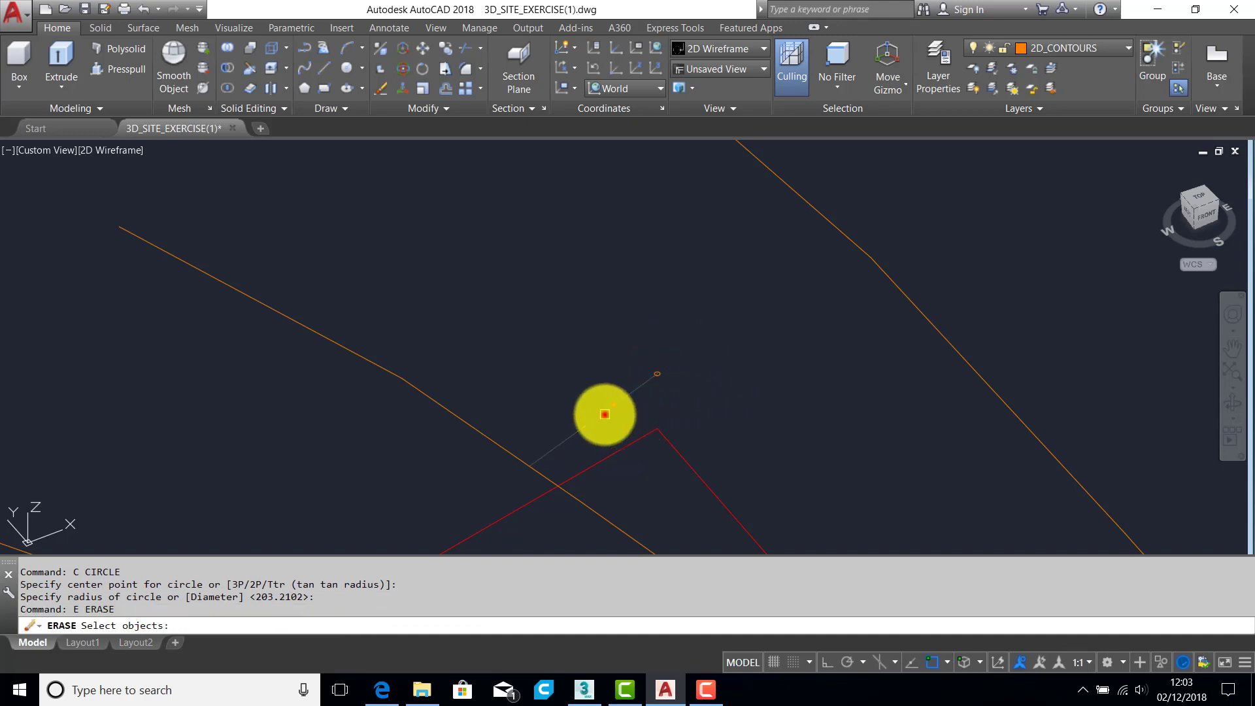
click(604, 414)
key(Return)
Step: In plan view, draw a polyline from the site's northwest corner to the nearest point on the contour just west of it
scroll(653, 386, down, 3)
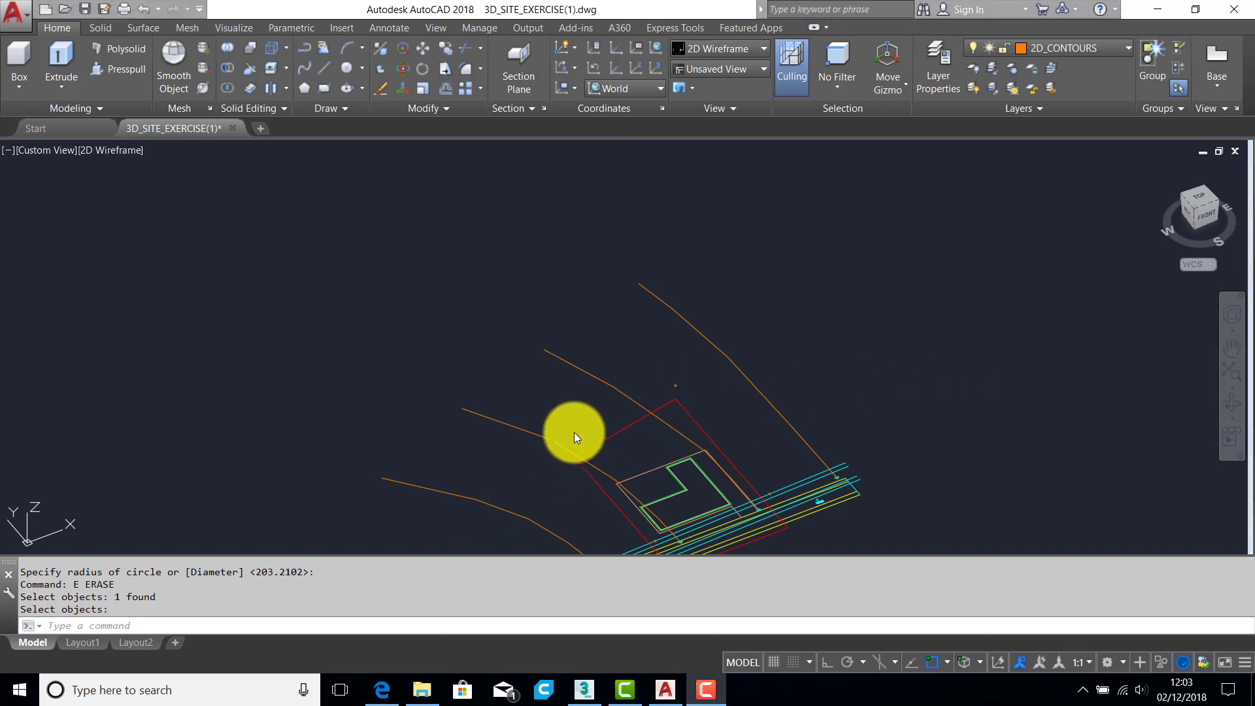
click(527, 378)
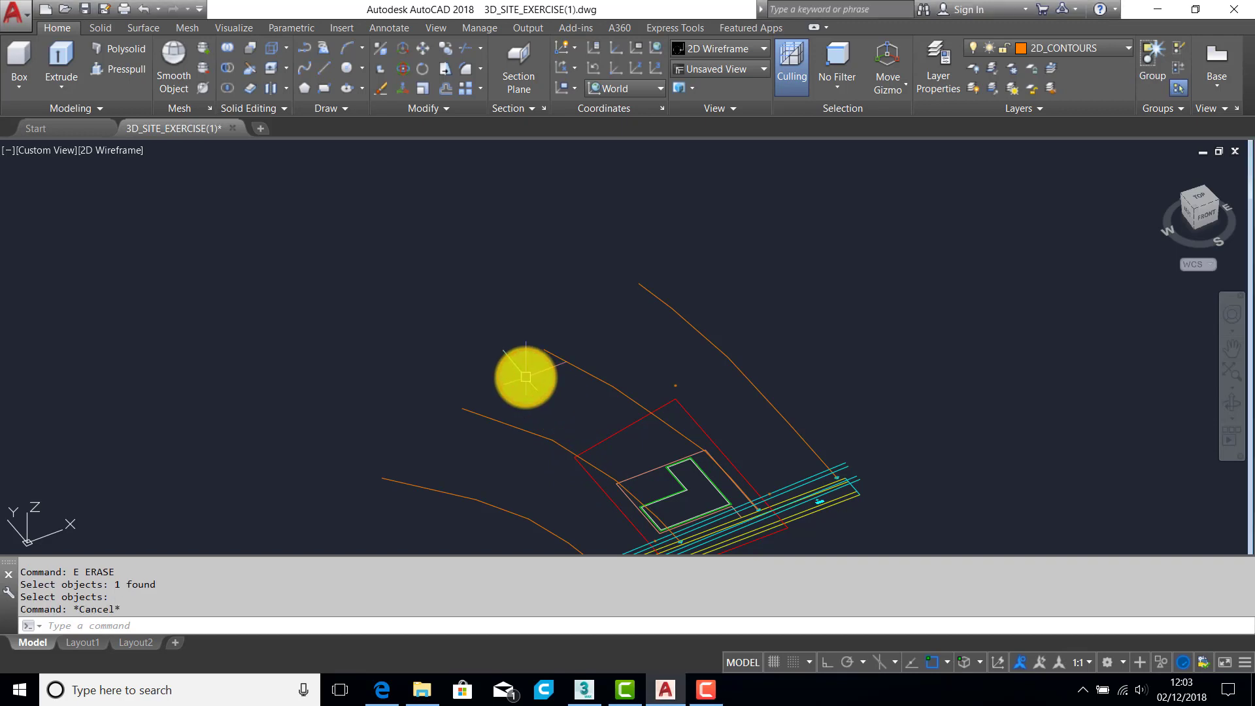
key(Return)
key(Return)
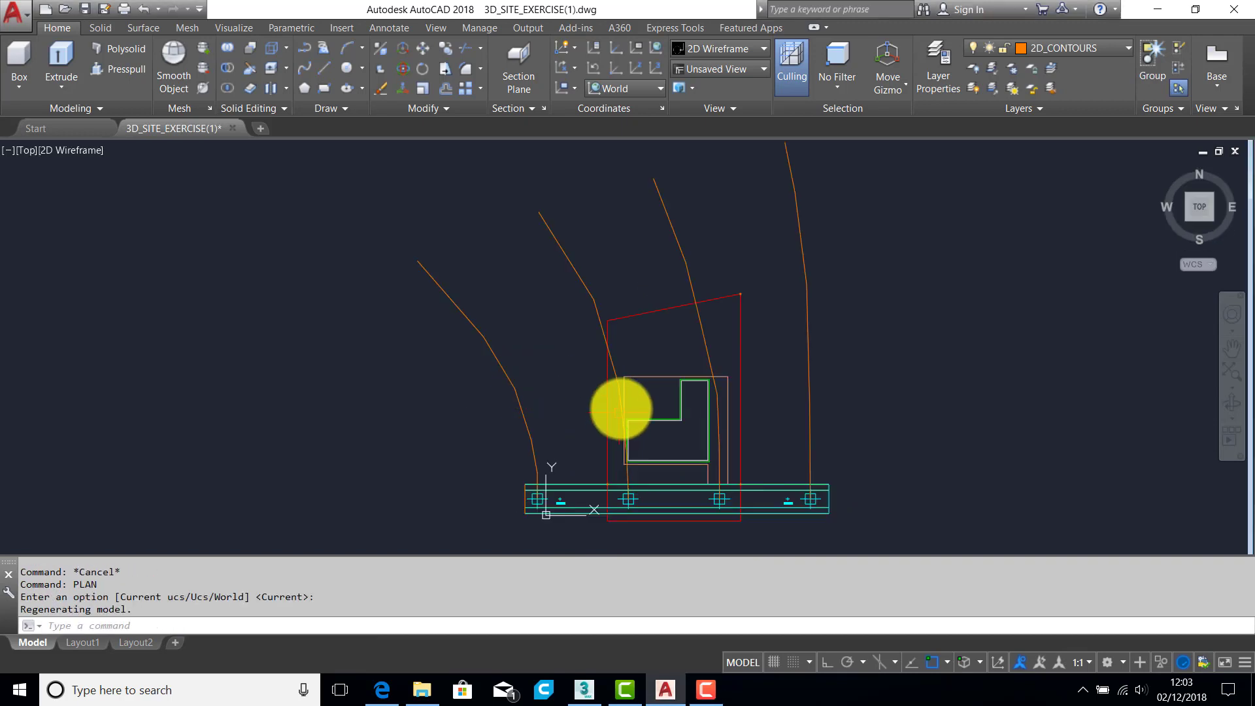
scroll(619, 401, up, 3)
middle_drag(573, 286, 490, 336)
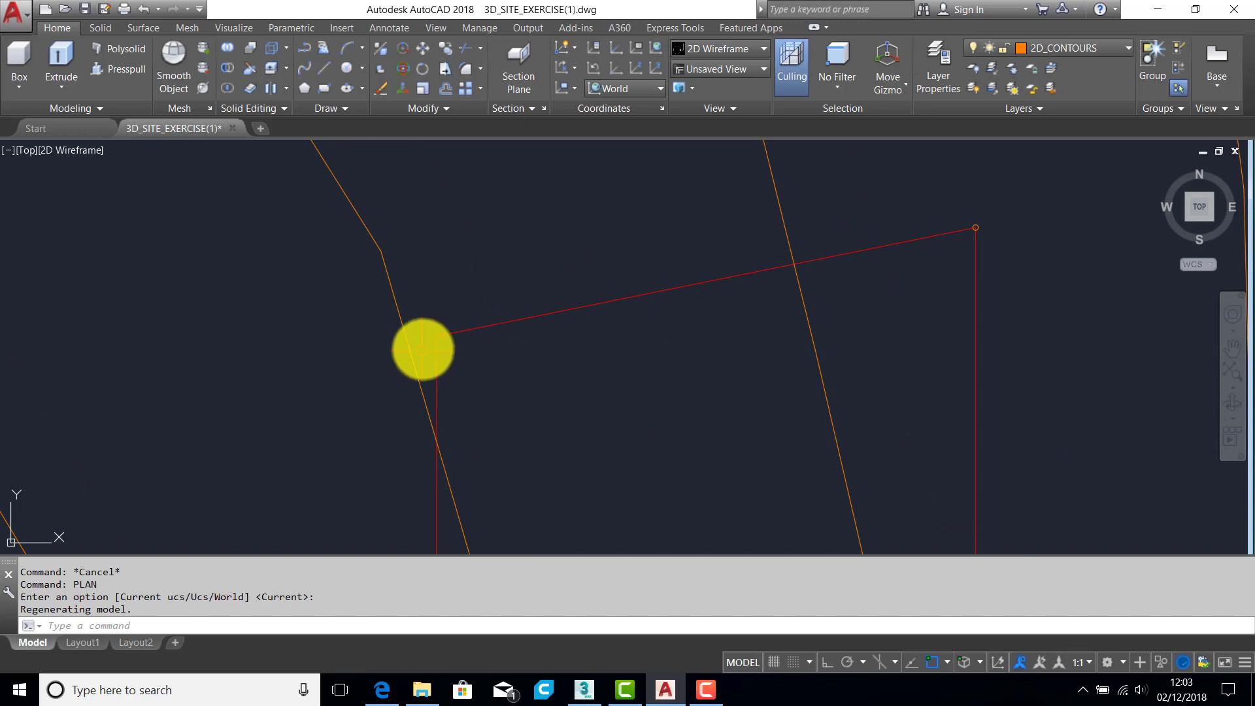
scroll(437, 339, up, 3)
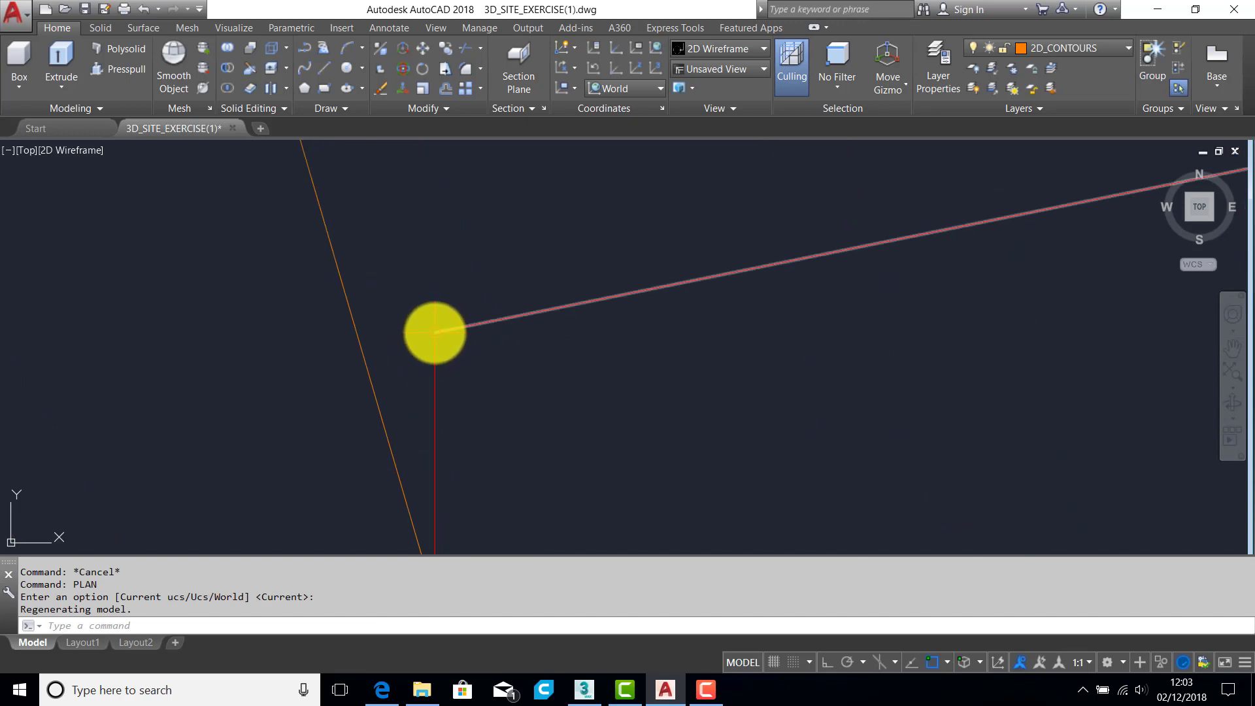
text(pl)
key(Return)
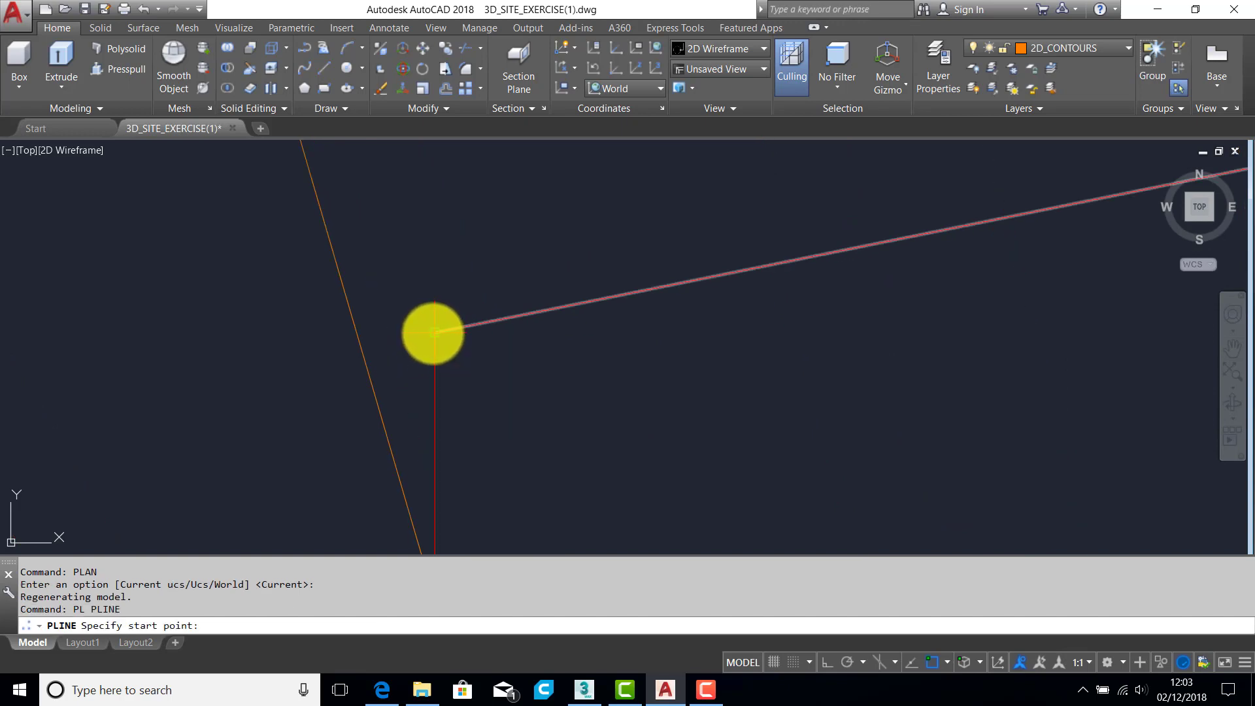
click(433, 332)
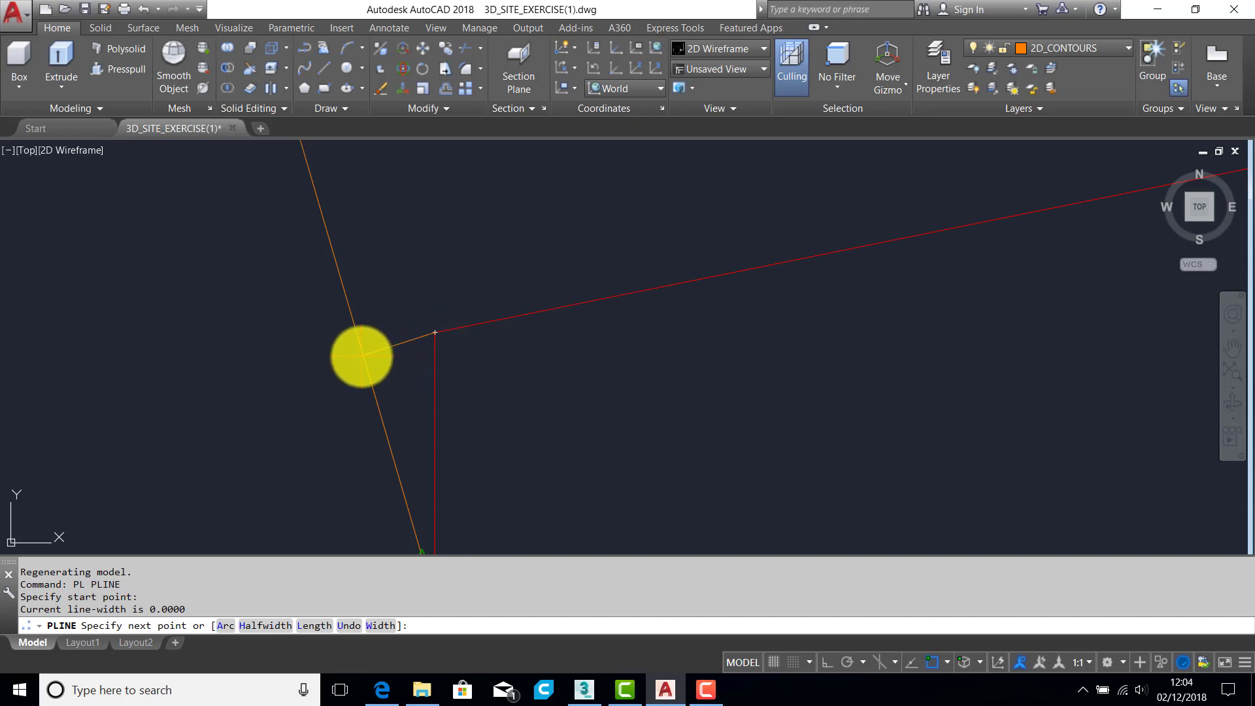
text(NEA)
key(Return)
scroll(362, 358, down, 4)
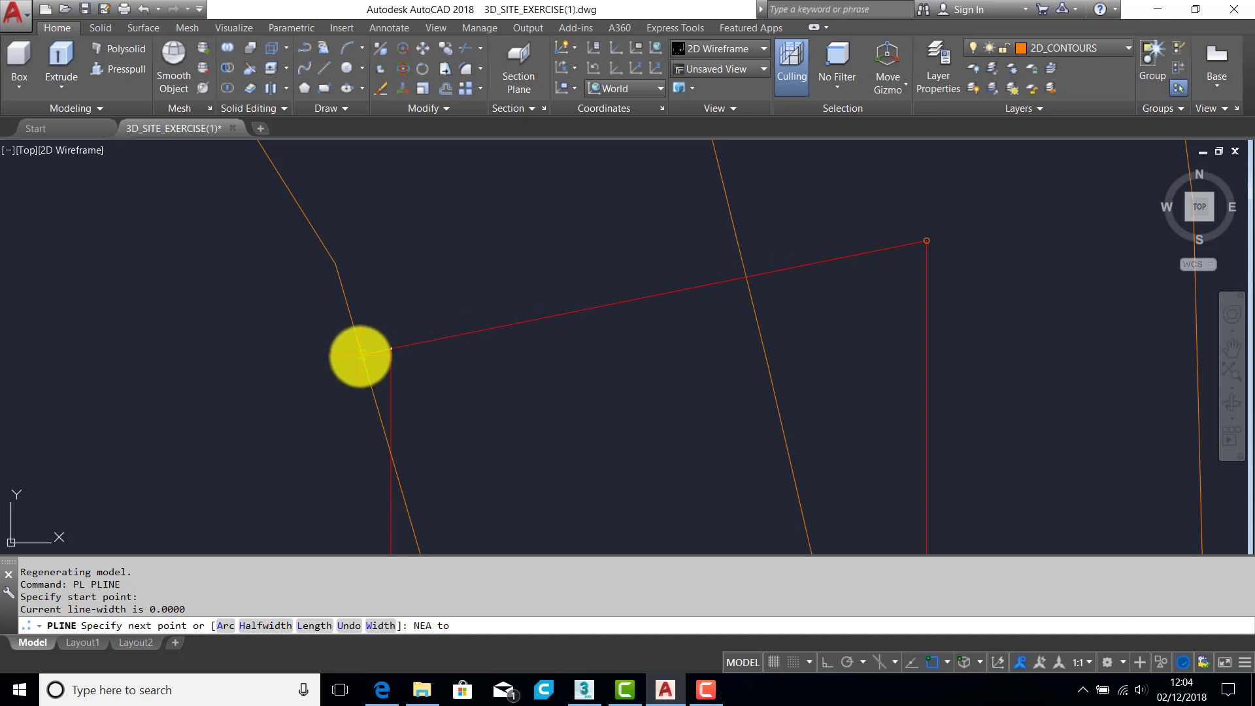
click(361, 359)
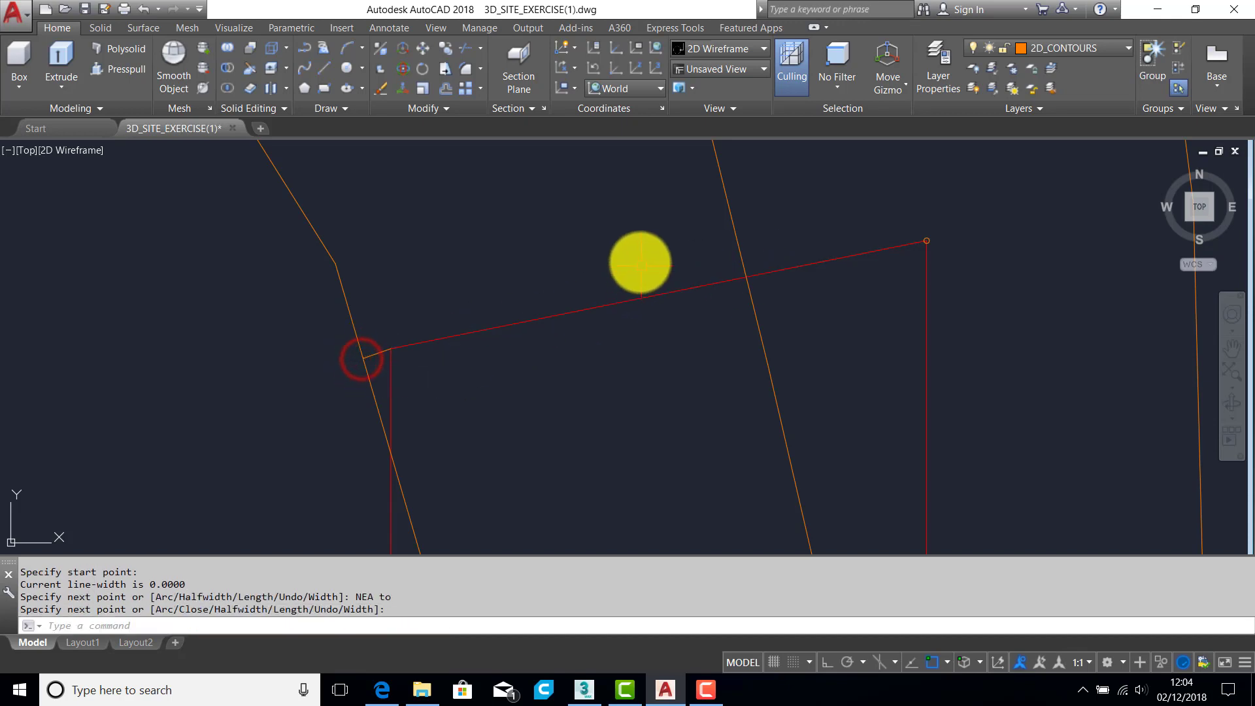
Step: Extend the short polyline eastward through the northwest corner to the contour crossing the site's north boundary
text(X)
key(Return)
click(737, 248)
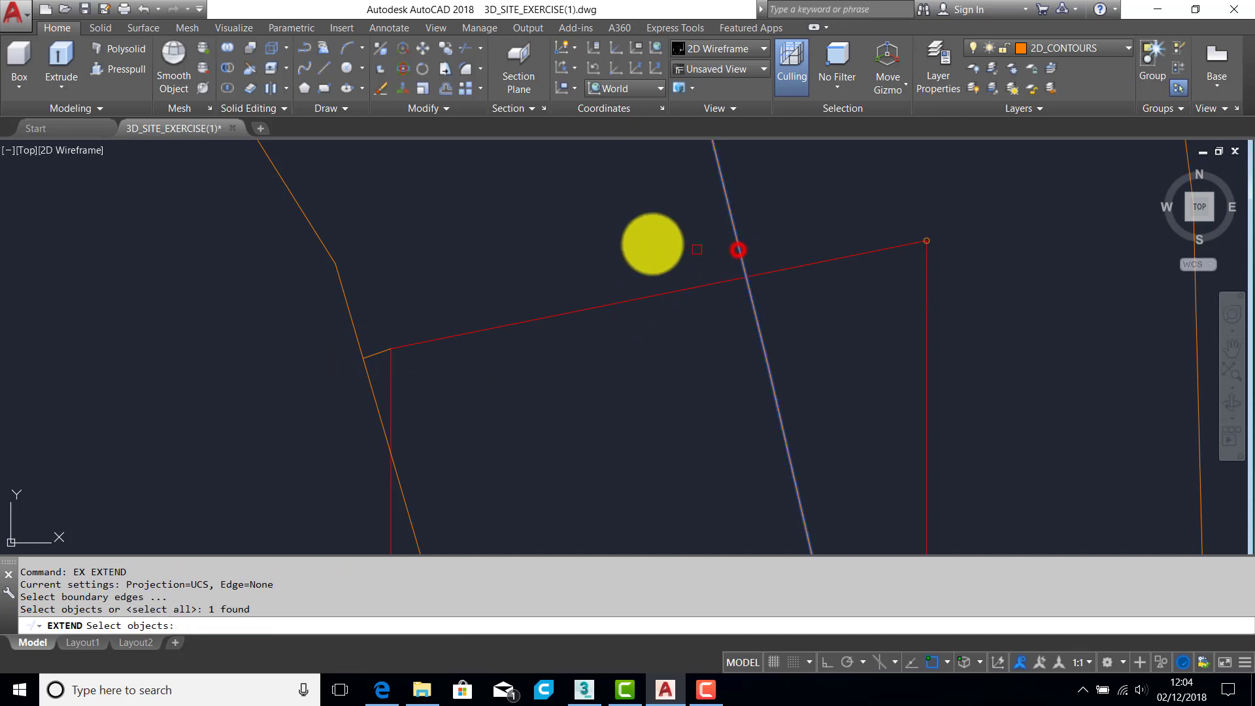
key(Return)
click(385, 340)
click(380, 353)
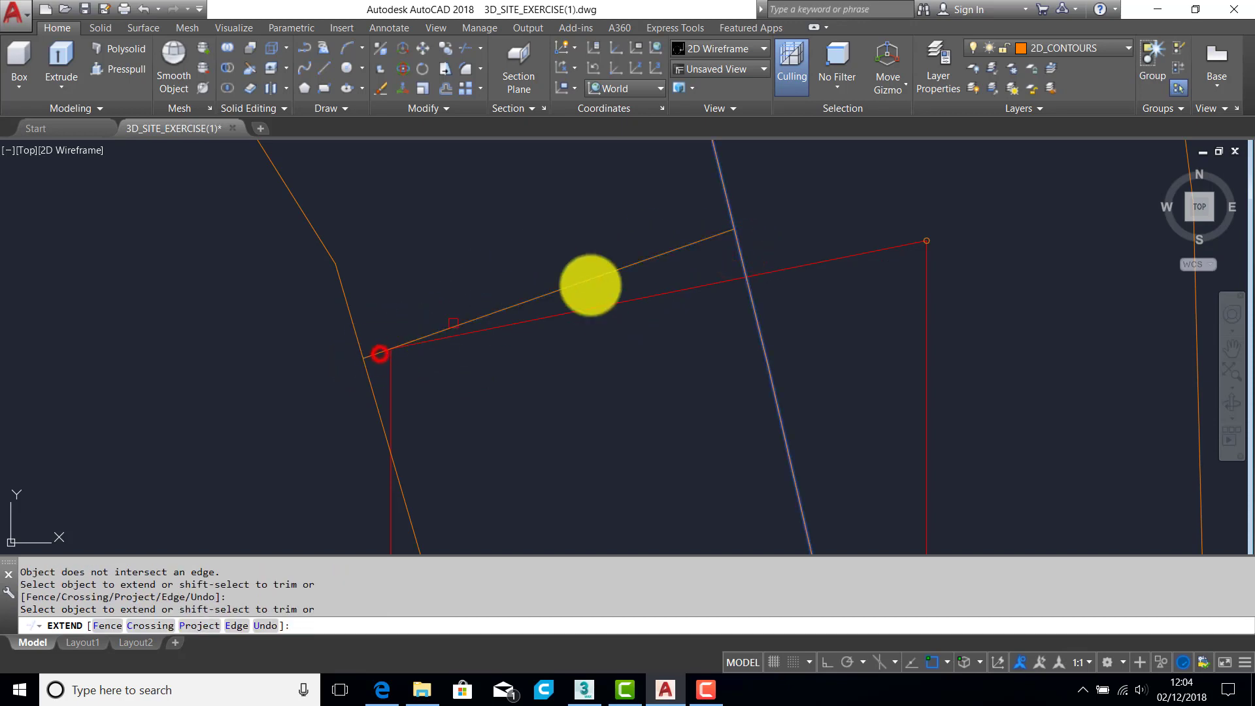
key(Escape)
key(Escape)
key(Escape)
key(Escape)
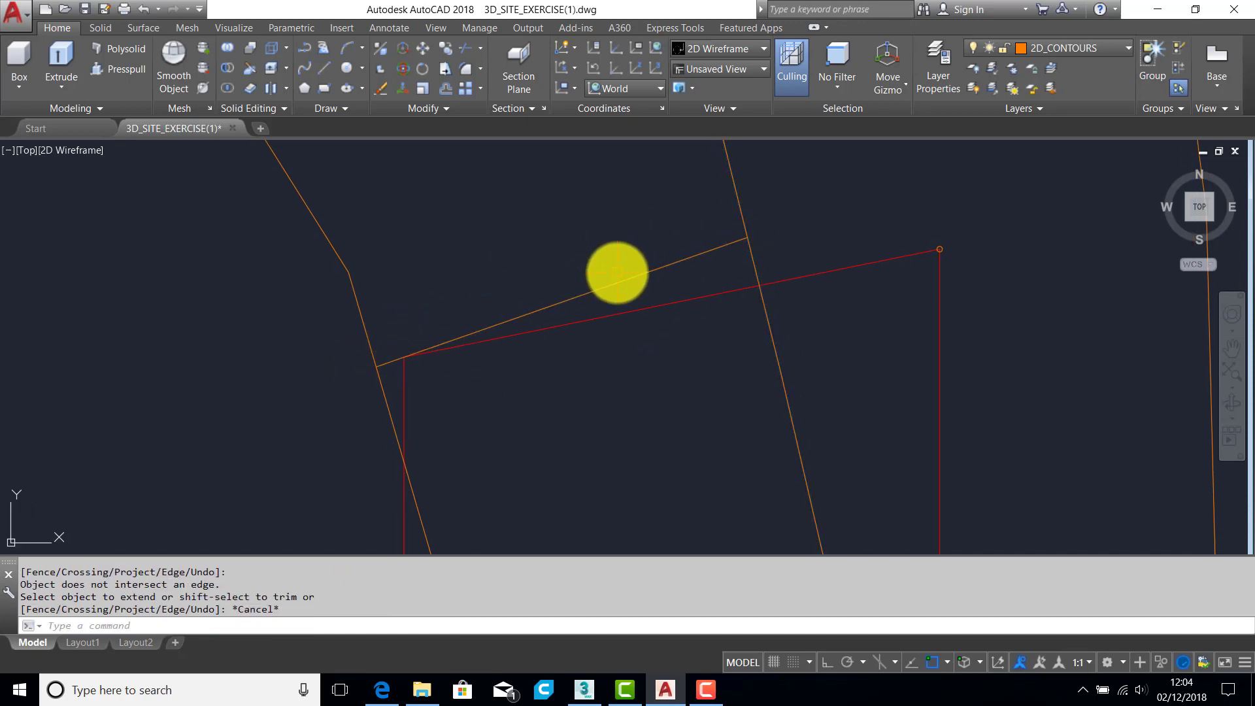
Step: Trace the straight segments of the two contours that the extended polyline meets with lines between their vertices
scroll(616, 272, down, 2)
text(l)
key(Return)
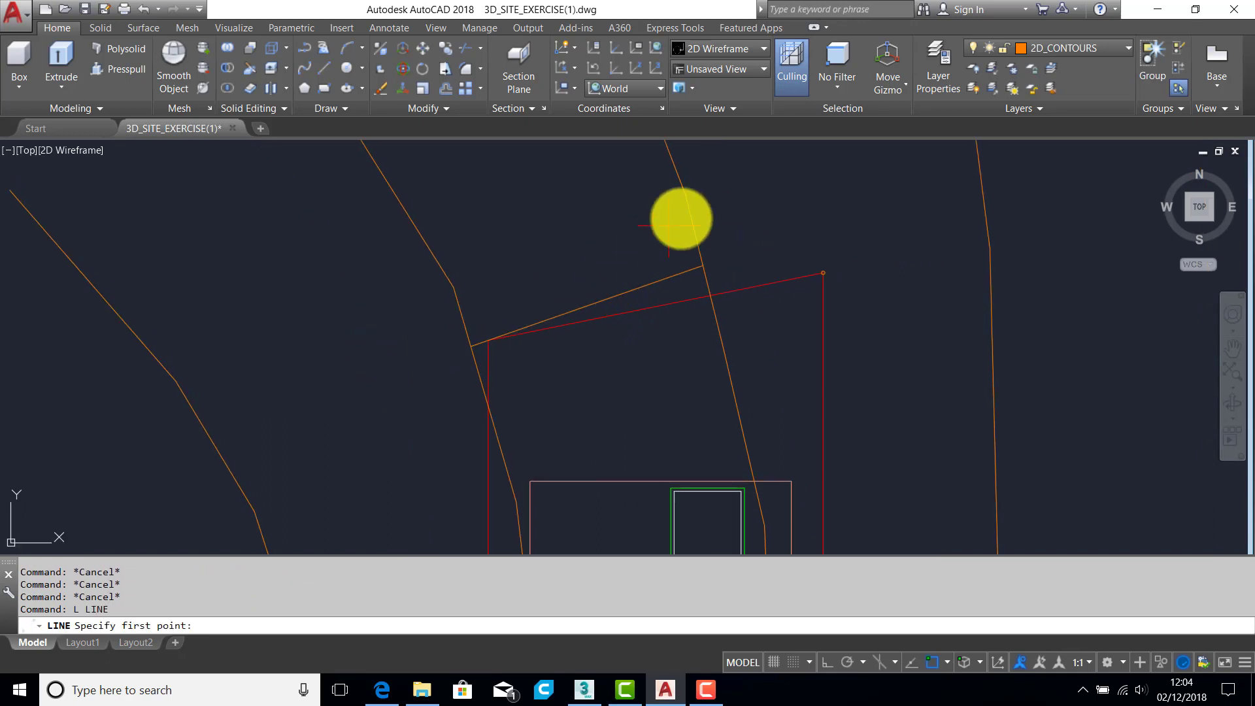
click(690, 202)
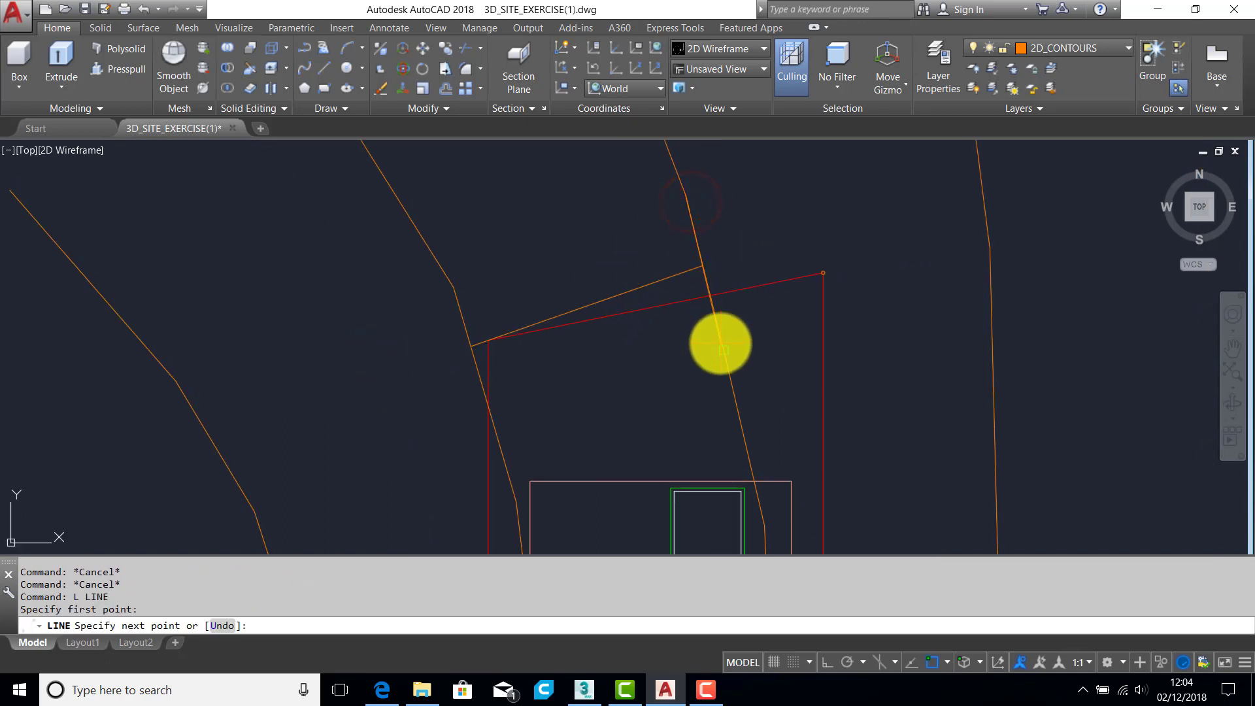
click(720, 344)
key(Return)
key(Return)
click(449, 289)
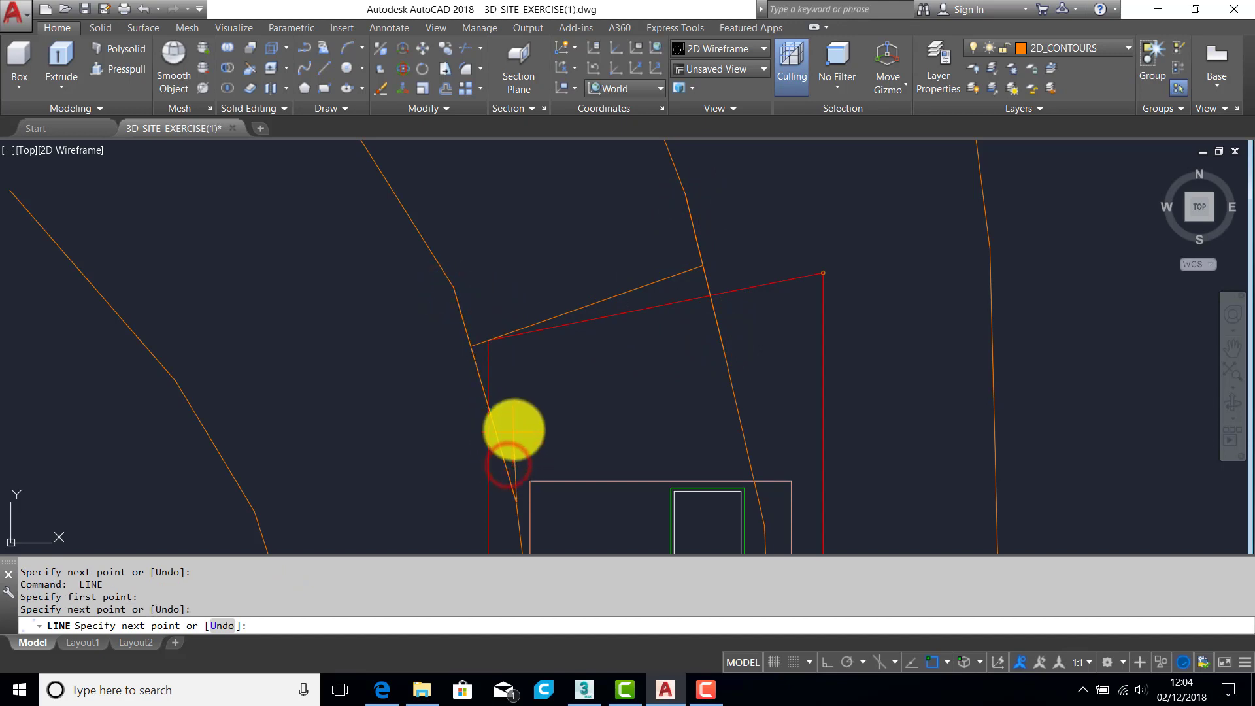
scroll(514, 420, up, 4)
key(Return)
scroll(515, 404, down, 5)
scroll(519, 395, up, 2)
Step: Trim the parts of both traced contour lines north of the polyline, using the polyline as the cutting edge
text(tr)
key(Return)
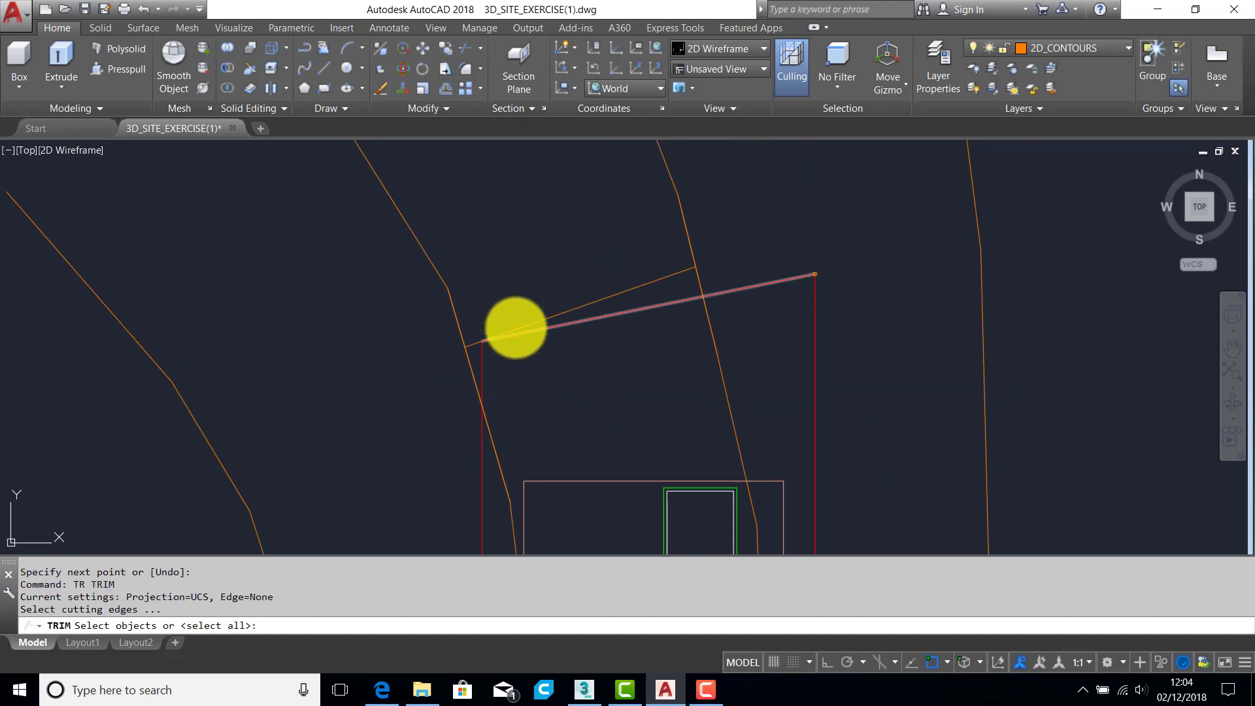
click(522, 321)
key(Return)
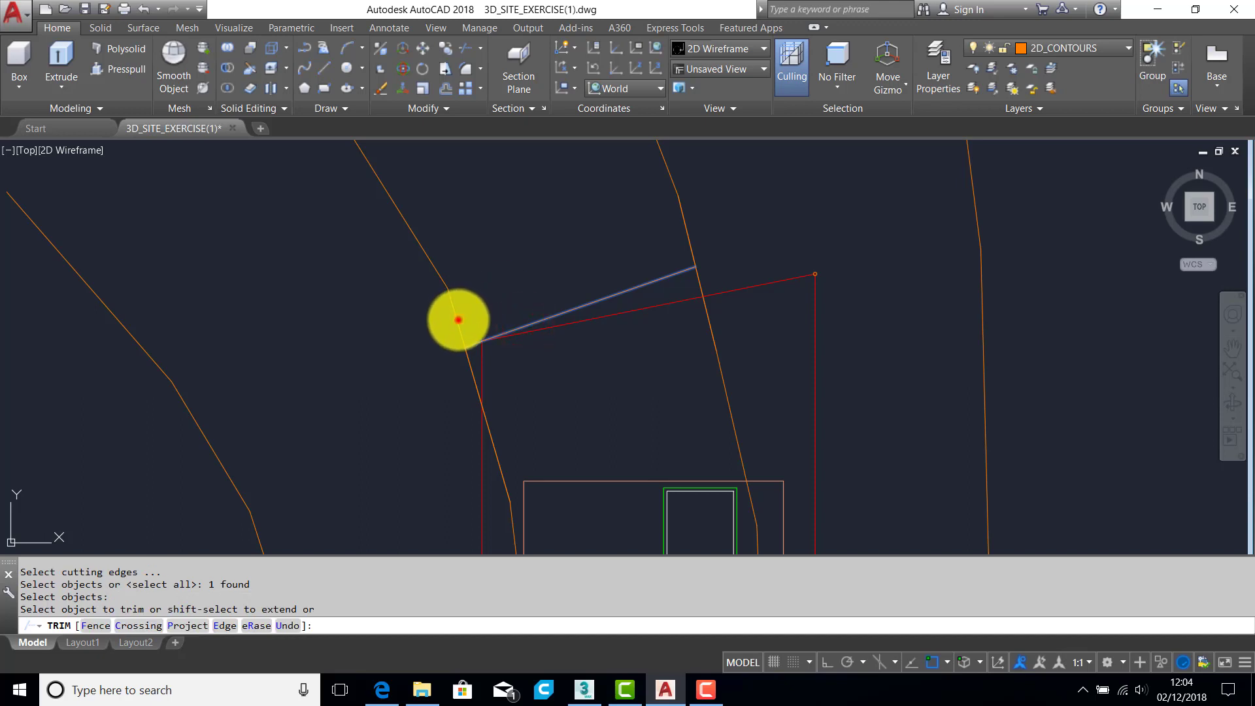
click(458, 320)
click(689, 240)
key(Return)
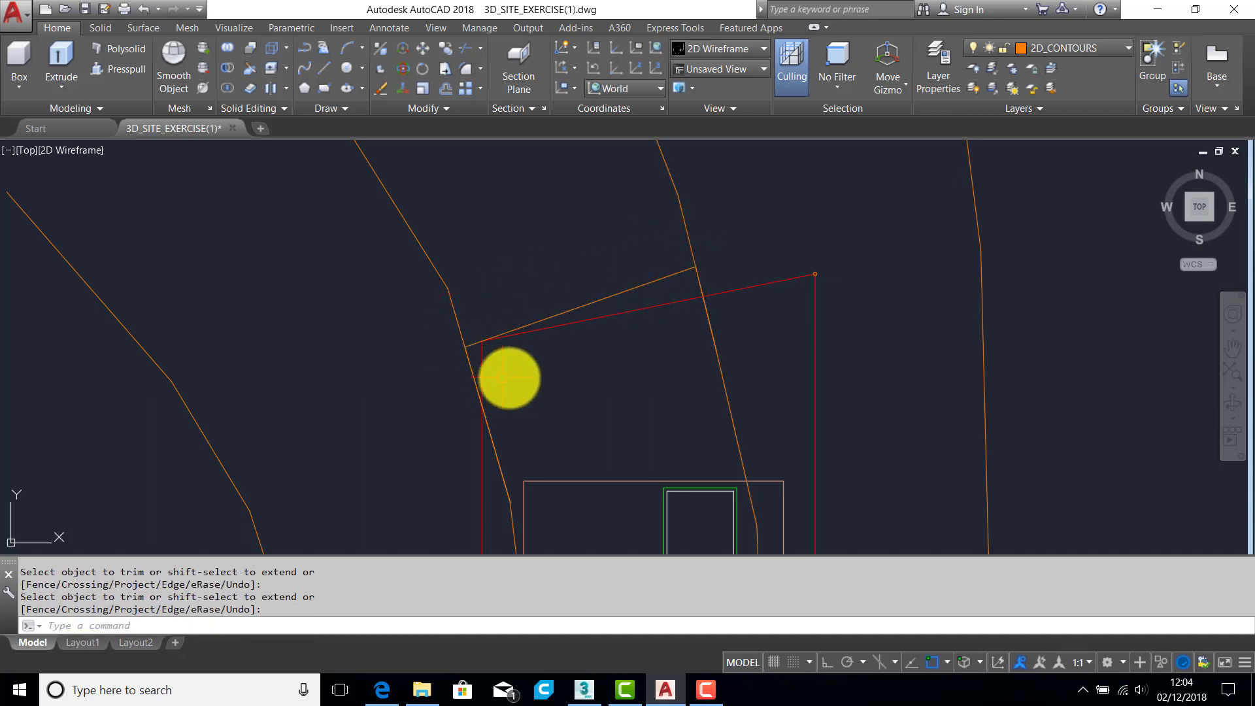
Step: In a 3D view, draw a line joining the trimmed upper ends of the two traced contour segments
mouse_move(507, 373)
shift+middle_down()
mouse_move(556, 379)
mouse_move(575, 339)
mouse_move(566, 283)
mouse_move(527, 341)
shift+middle_up()
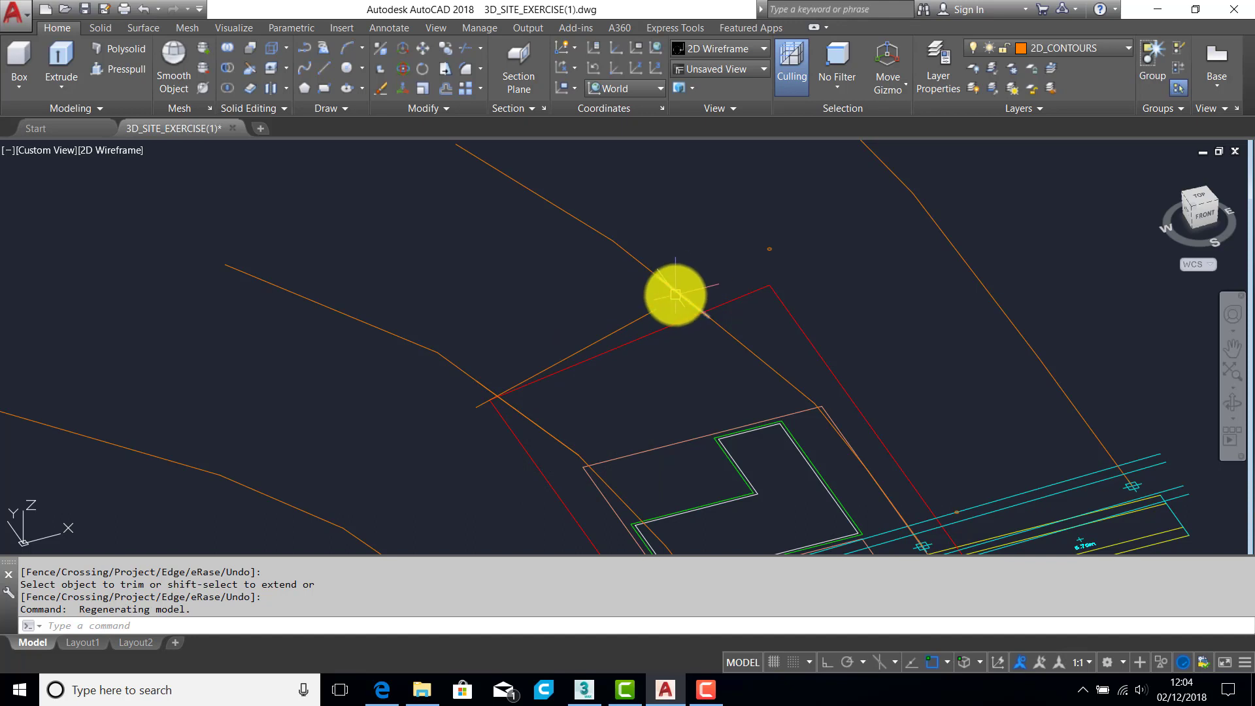
key(Escape)
key(Escape)
key(Escape)
text(L)
key(Return)
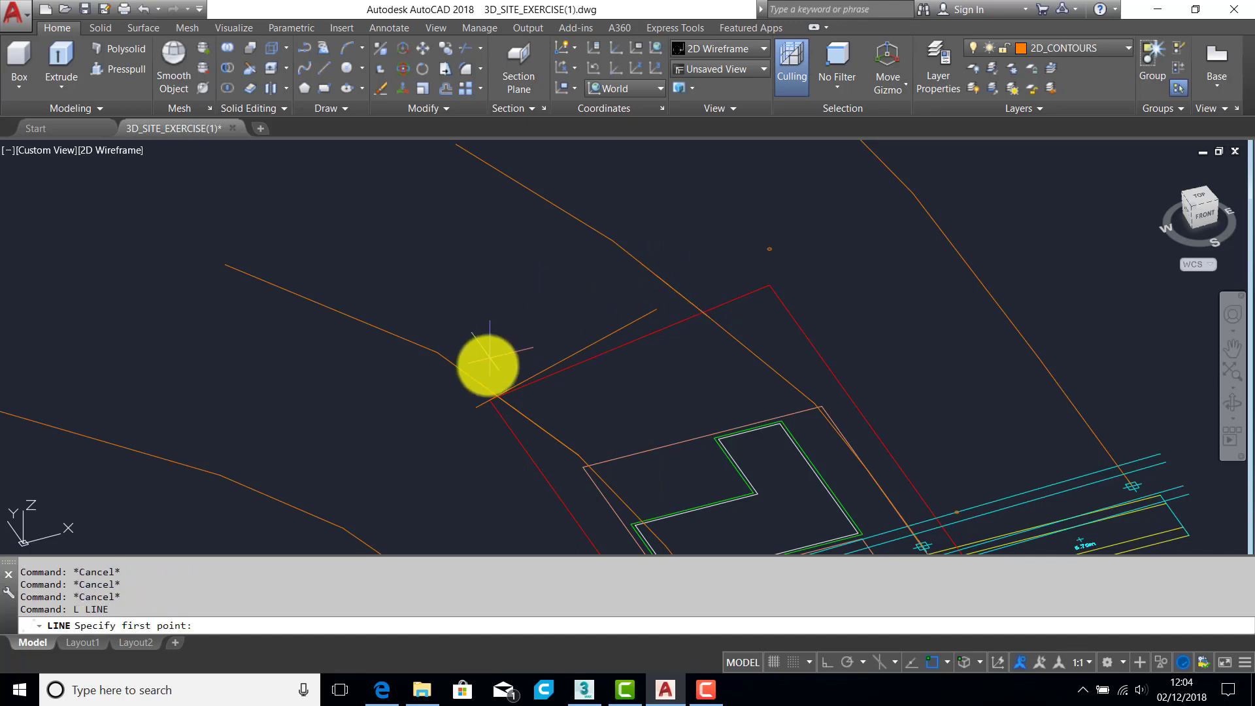
click(482, 379)
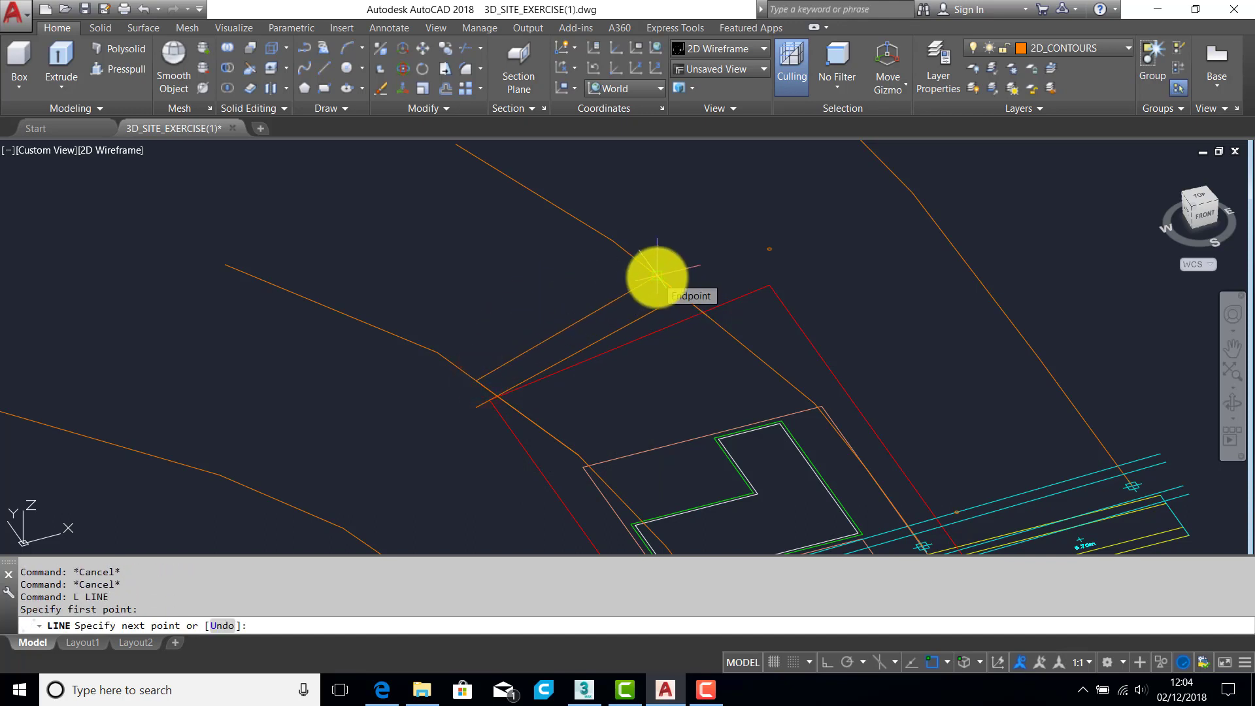
key(Return)
Step: Erase the original flat polyline through the site's northwest corner
scroll(536, 362, up, 2)
text(e)
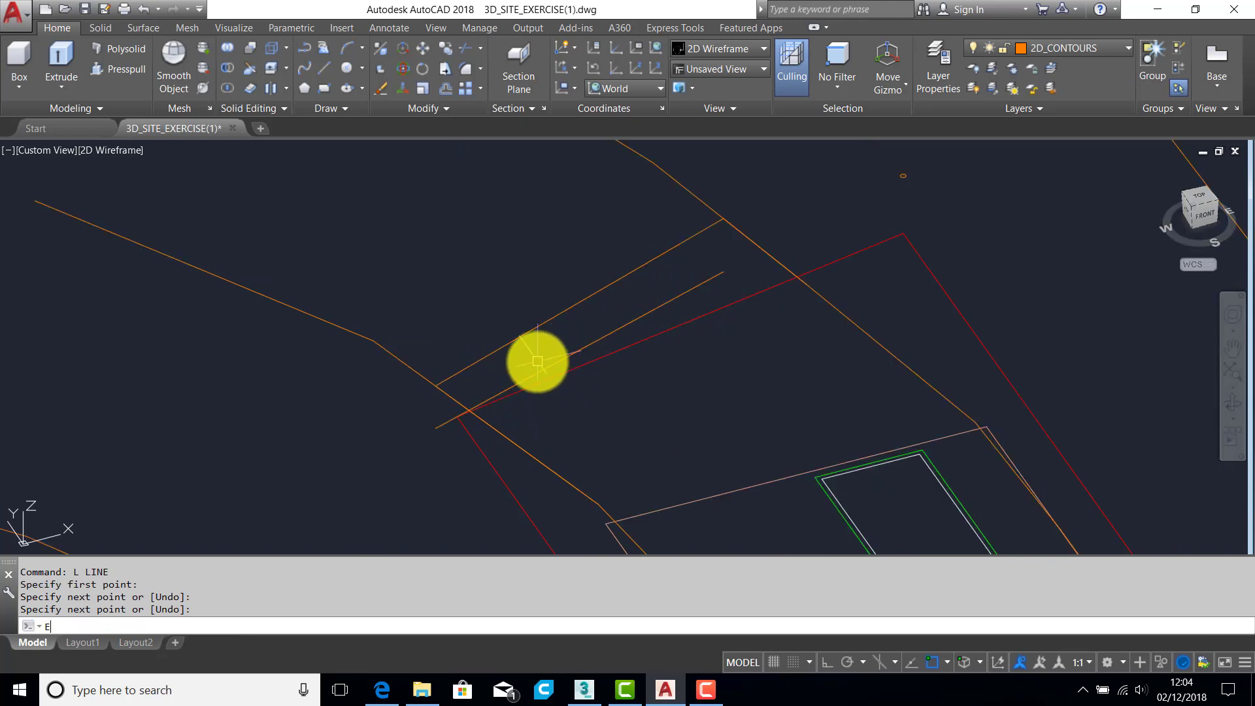
key(Return)
key(Return)
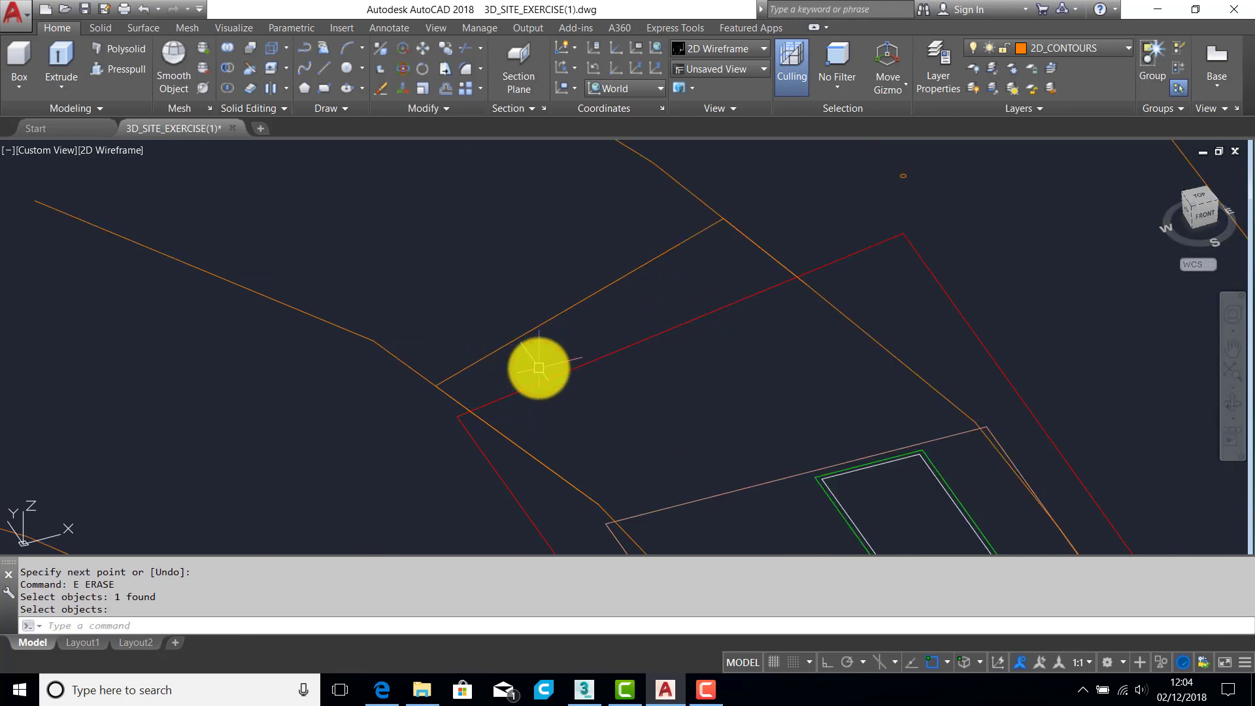
Step: Trim the new joining line east of the northwest corner, using the site's west boundary as the cutting edge
text(t)
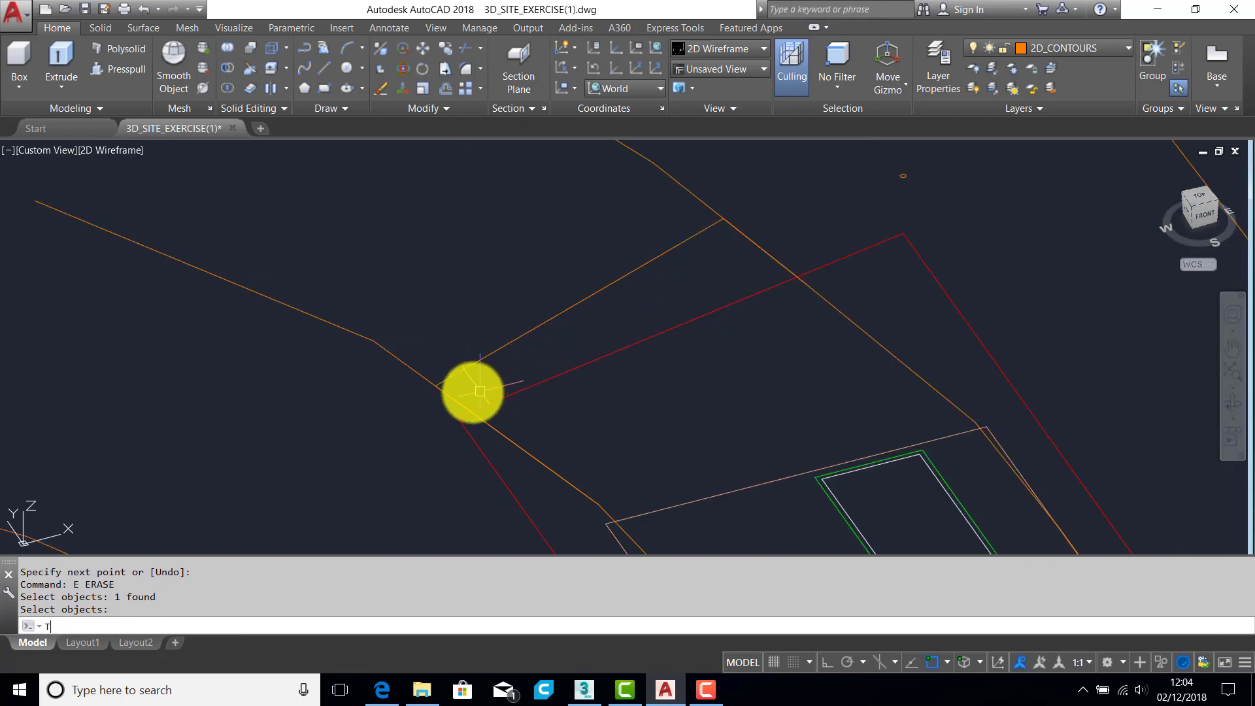
text(r)
key(Return)
click(467, 431)
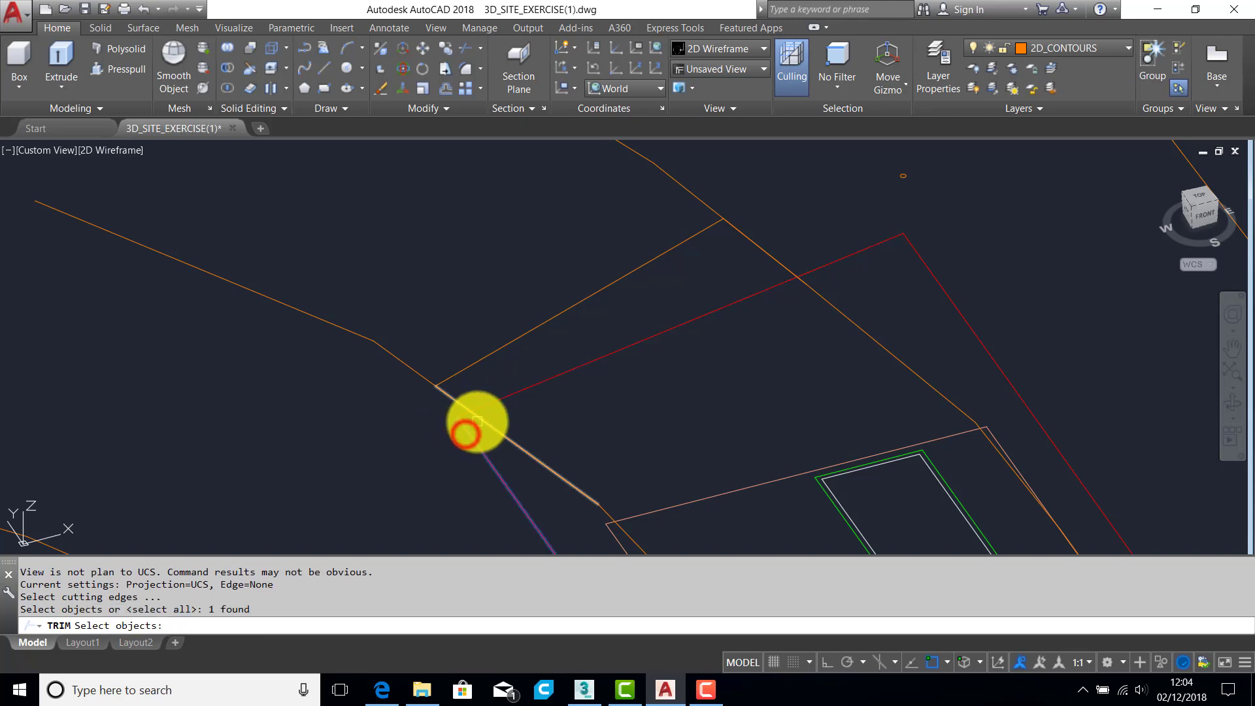
key(Return)
click(449, 427)
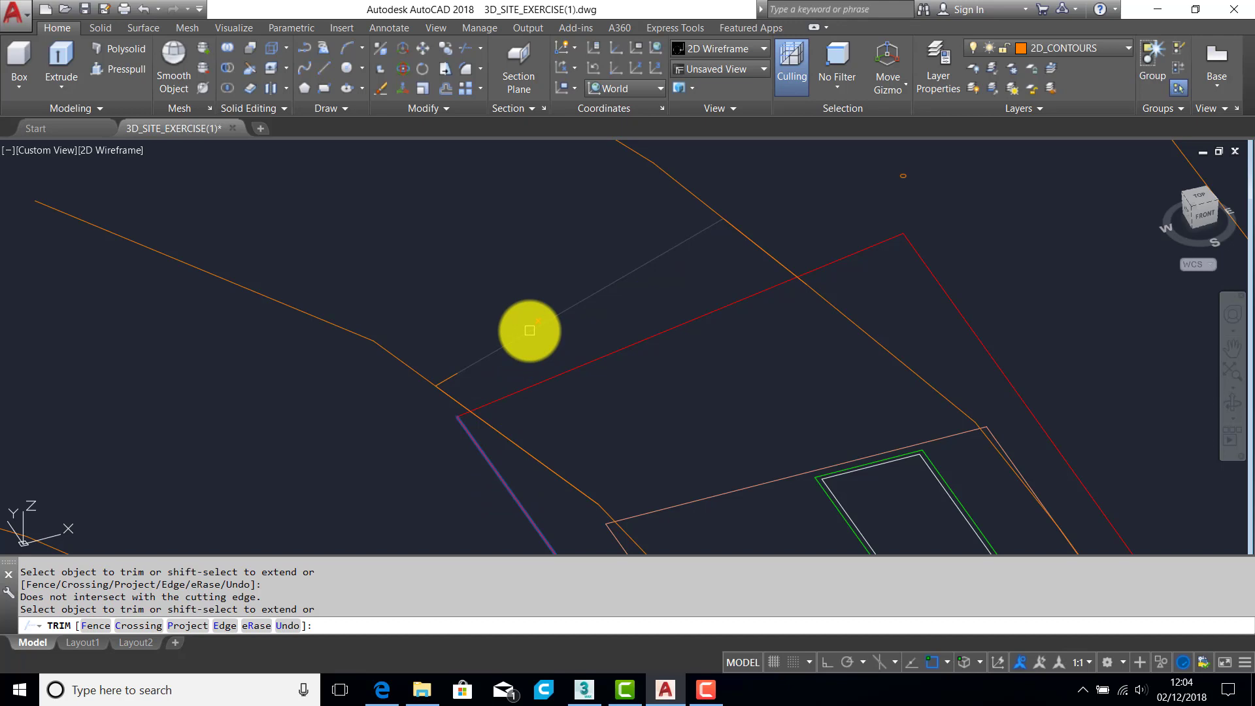
click(529, 330)
key(Return)
Step: Place a circle of radius 203.2102 at the trimmed line's end above the northwest corner, and erase the leftover line piece
text(C)
key(Return)
scroll(465, 372, up, 2)
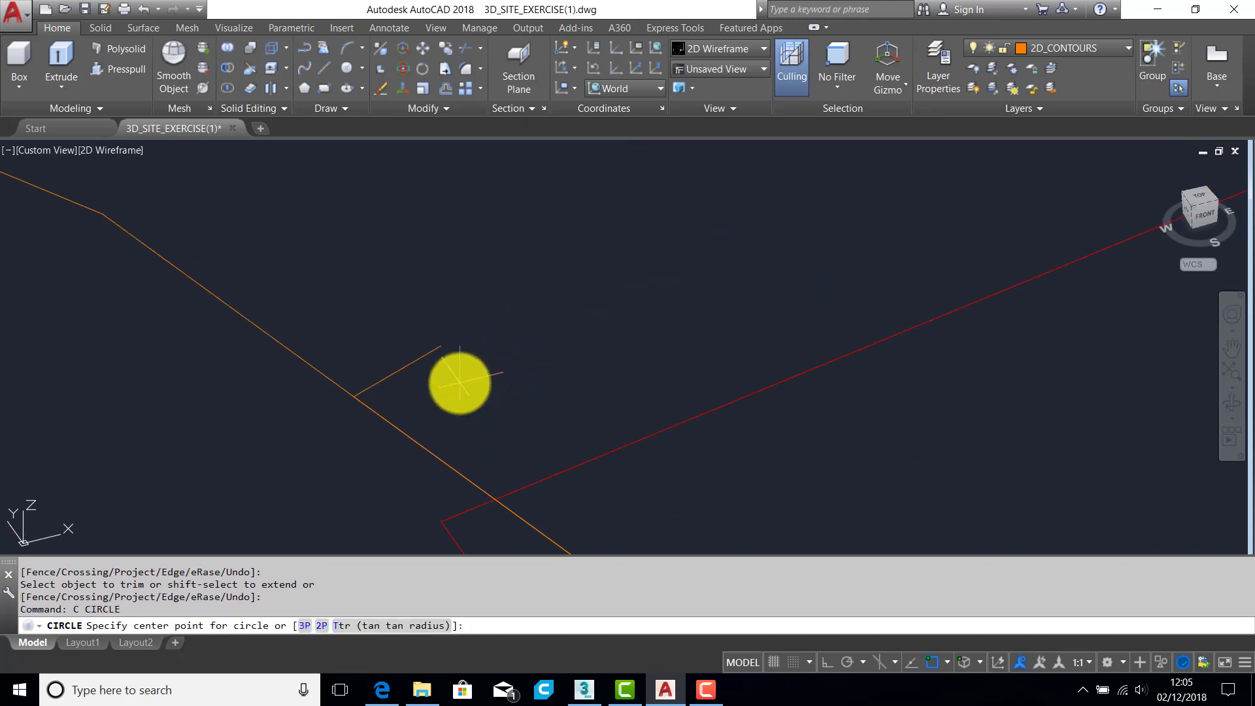
click(441, 344)
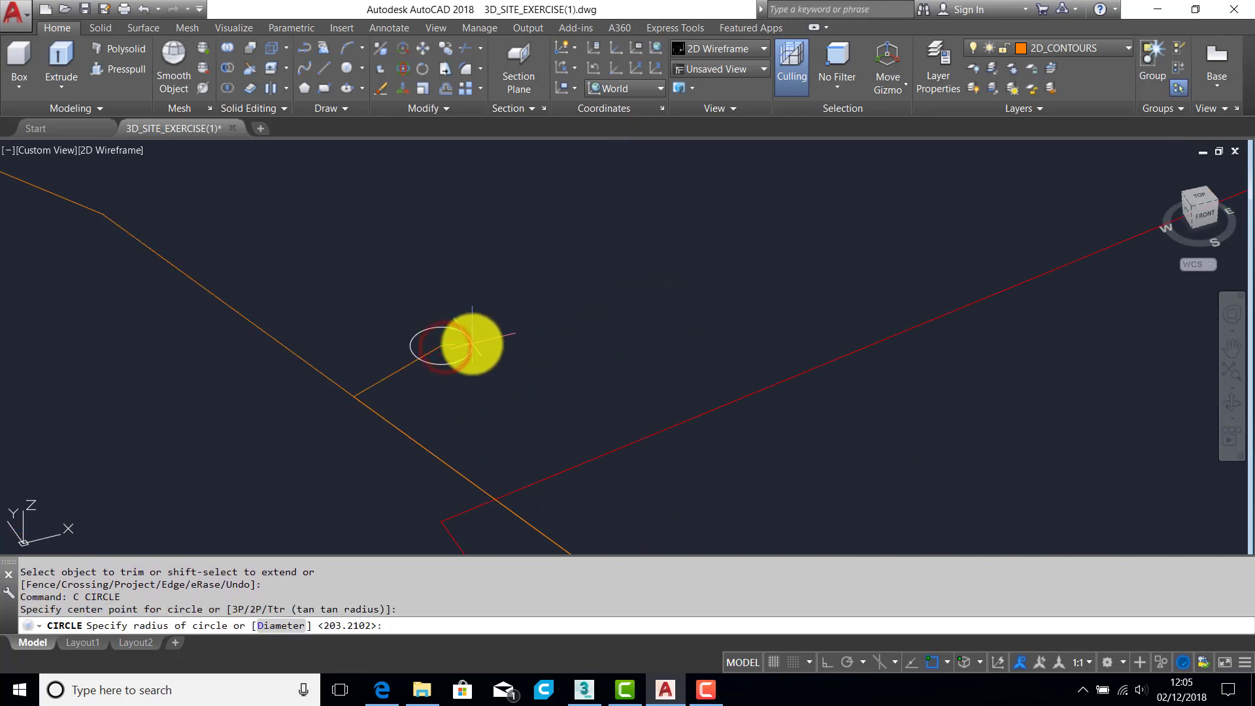
key(Return)
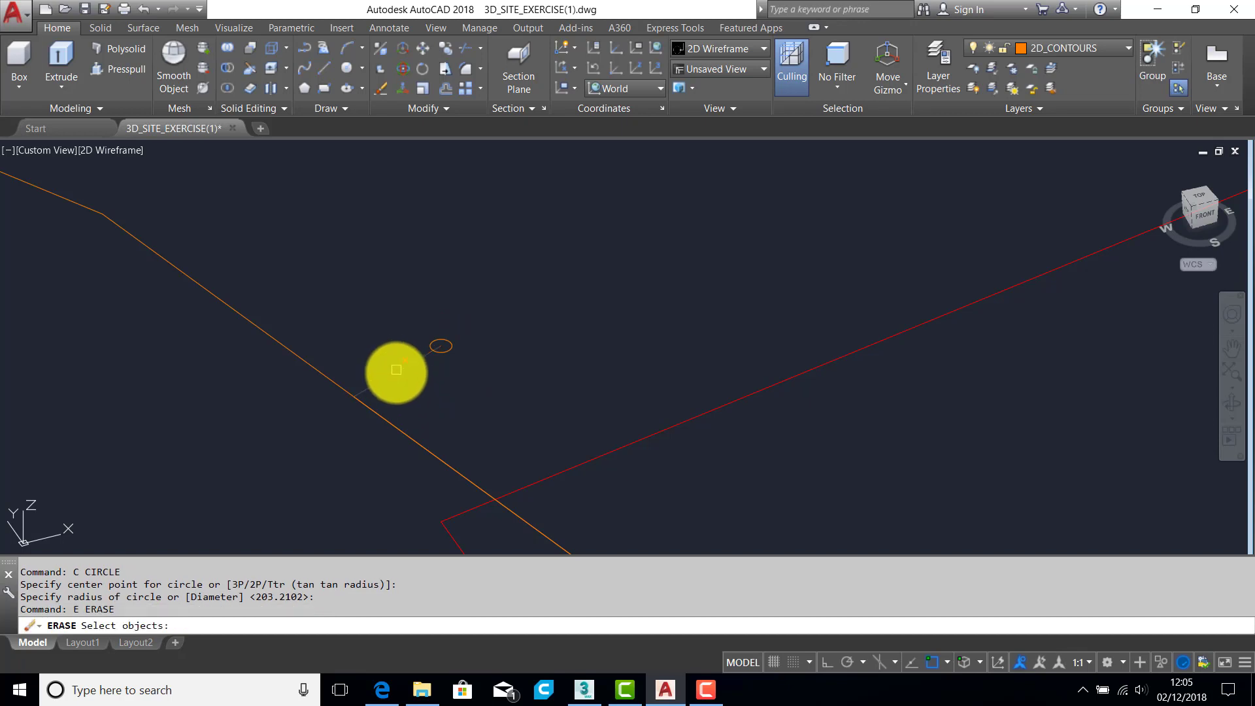
click(394, 372)
scroll(395, 369, down, 3)
key(Return)
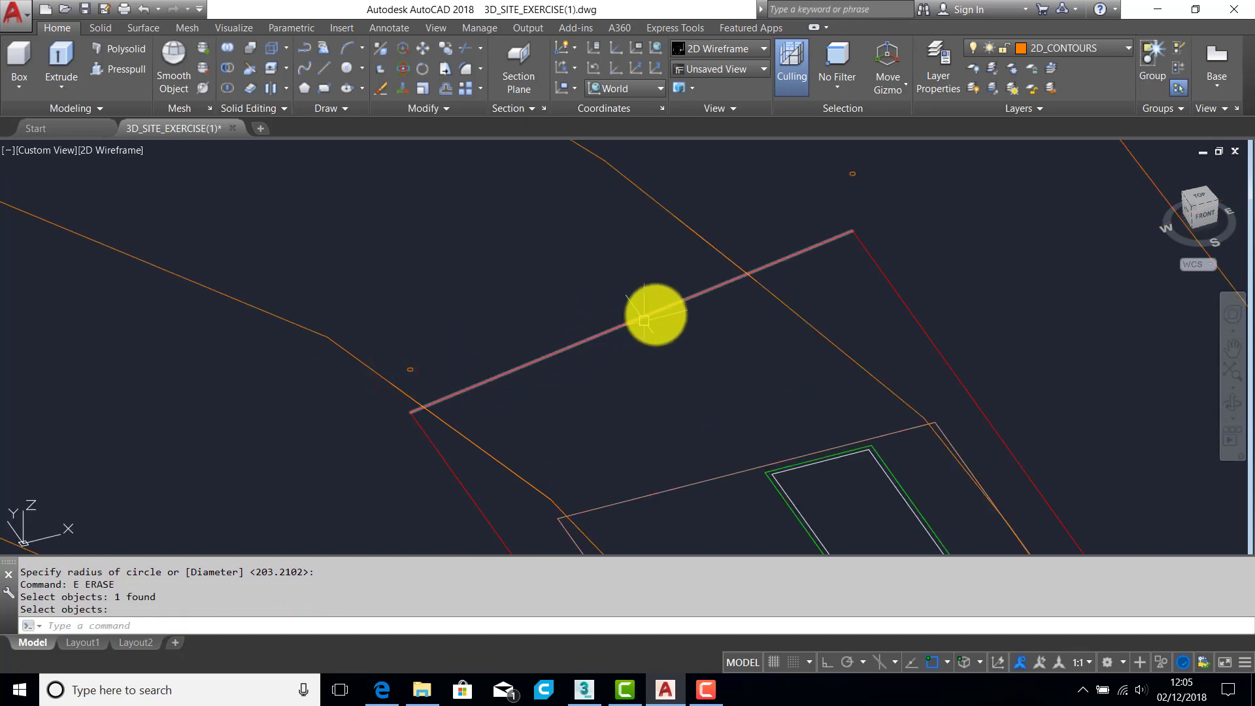
Step: Trim the short contour line south of where it crosses the site's north boundary, using that boundary as the cutting edge
middle_drag(689, 297, 648, 339)
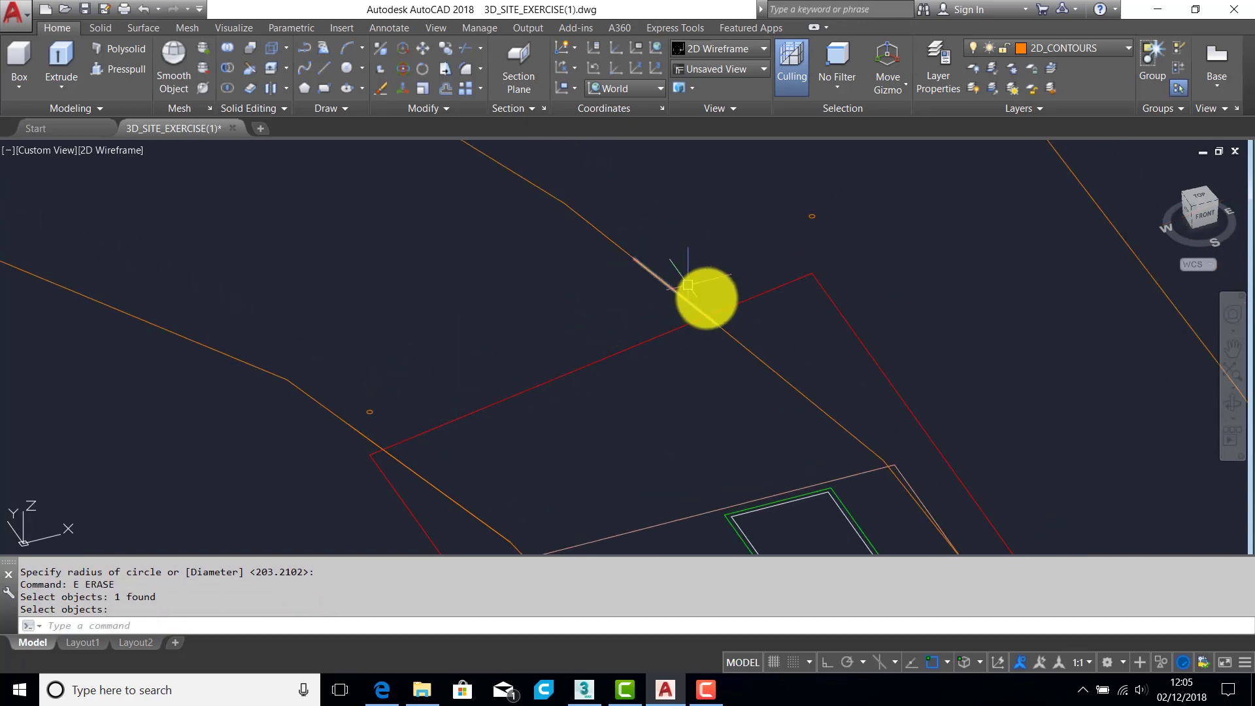
mouse_move(736, 305)
shift+middle_down()
mouse_move(725, 361)
mouse_move(704, 382)
mouse_move(672, 355)
mouse_move(697, 356)
mouse_move(700, 303)
shift+middle_up()
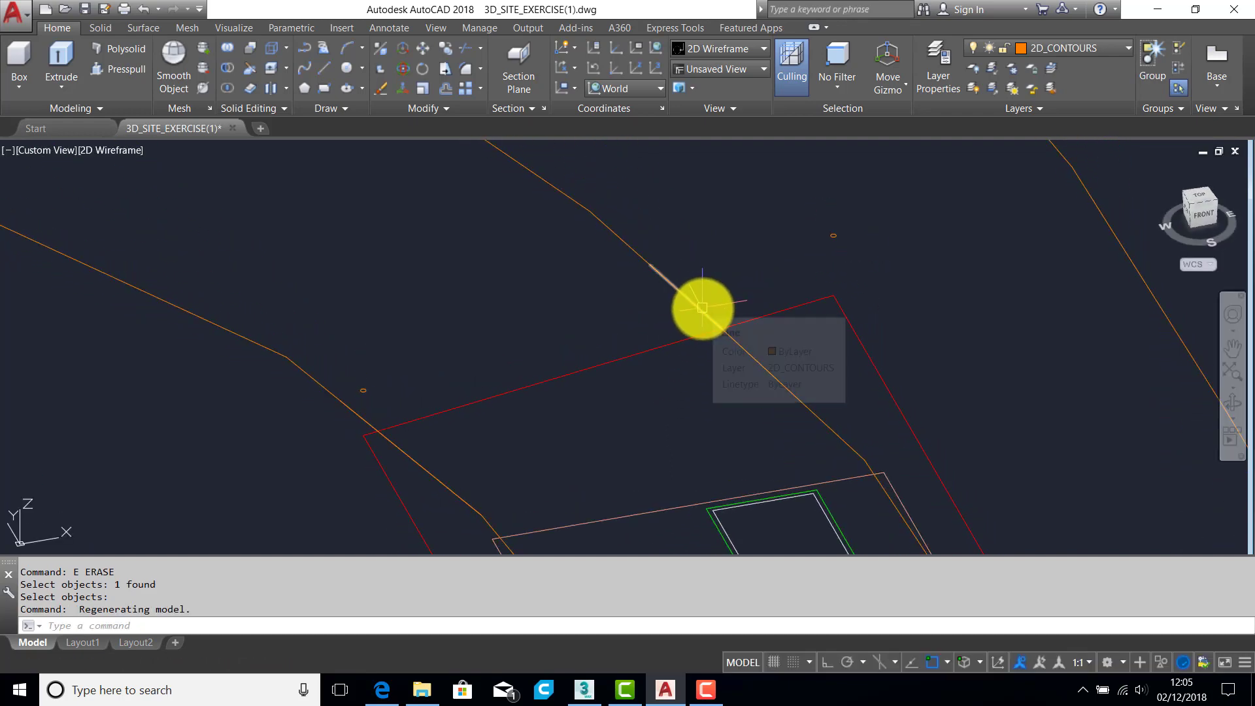
text(tr)
key(Return)
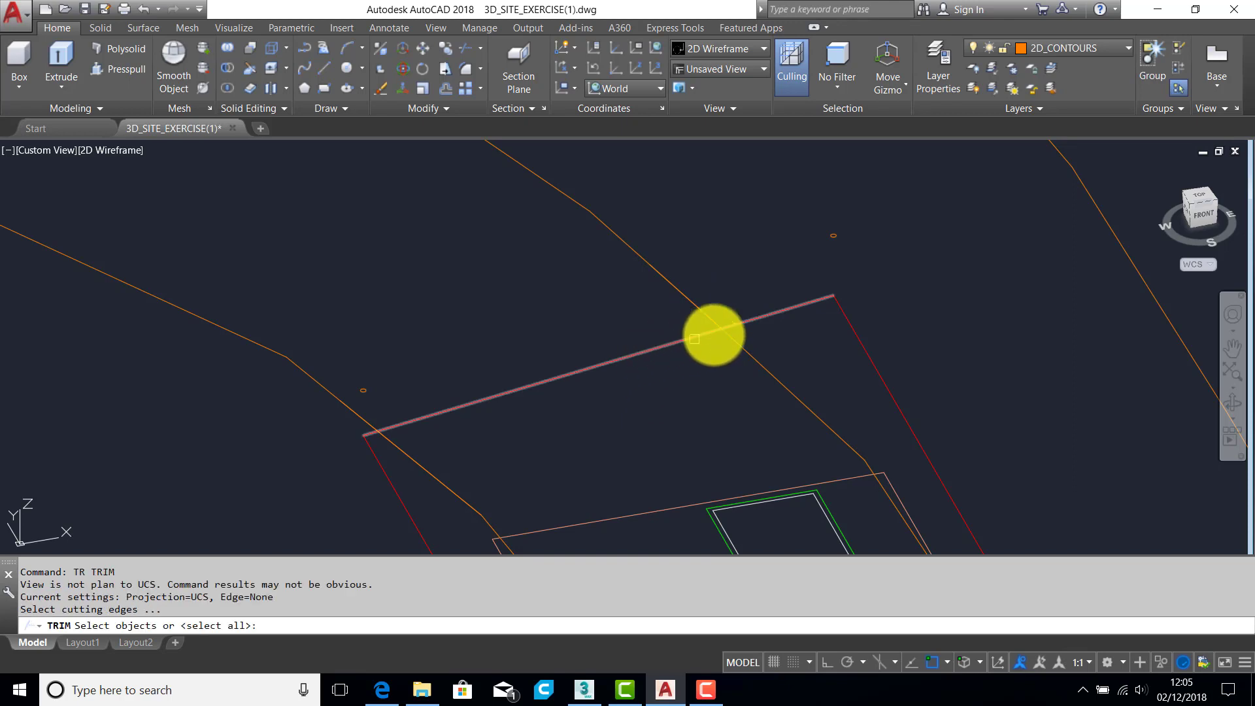
click(741, 325)
key(Return)
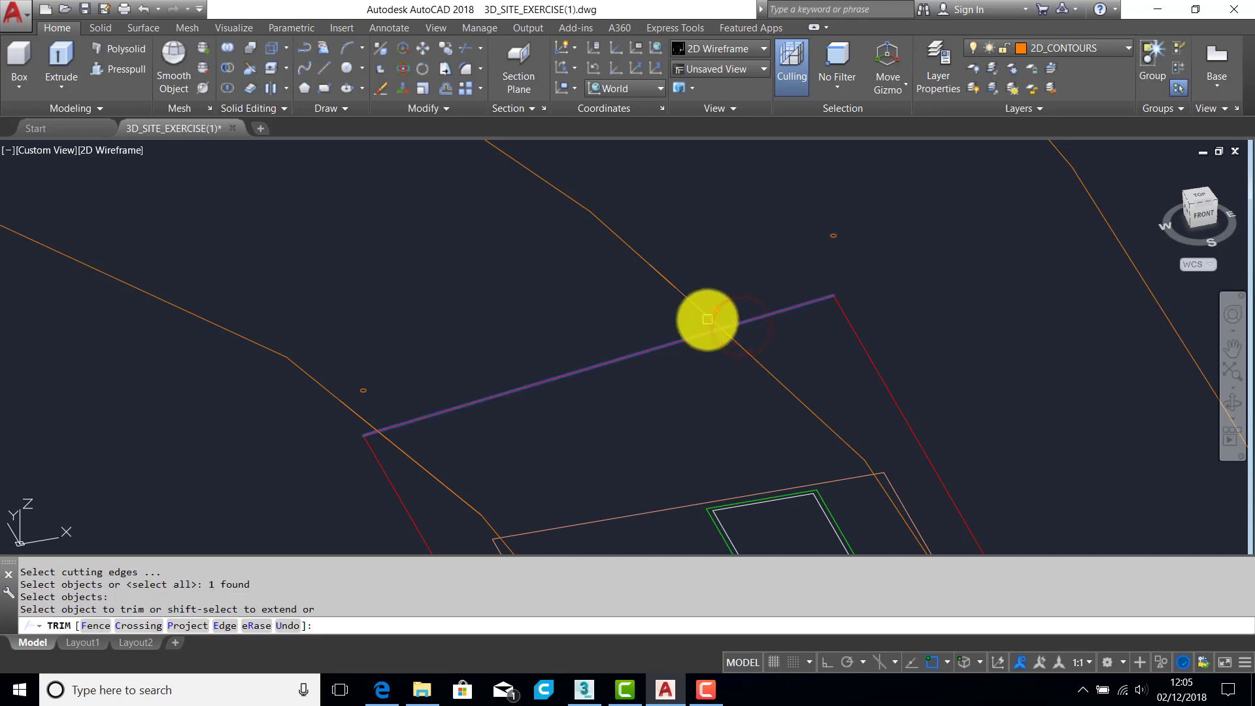
click(706, 311)
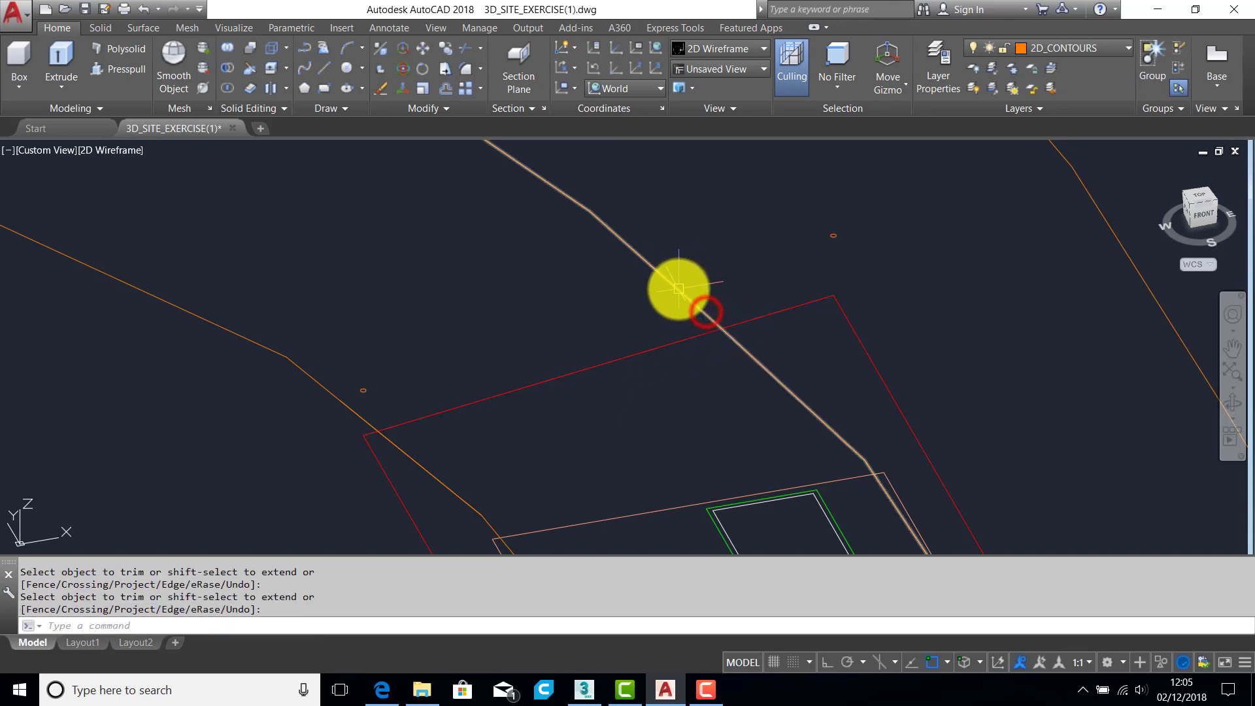
Step: Place a circle of radius 203.2102 at the trimmed line's end above the north boundary, and erase the leftover line pieces
key(Return)
click(672, 286)
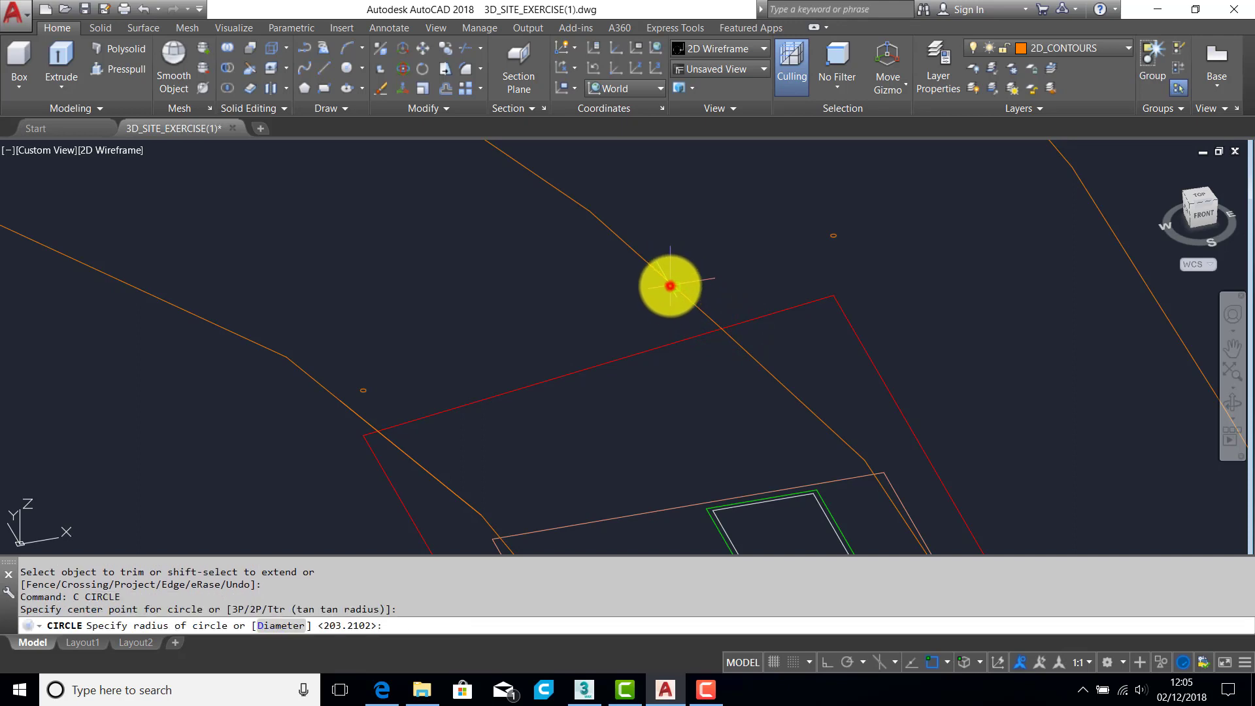
click(662, 263)
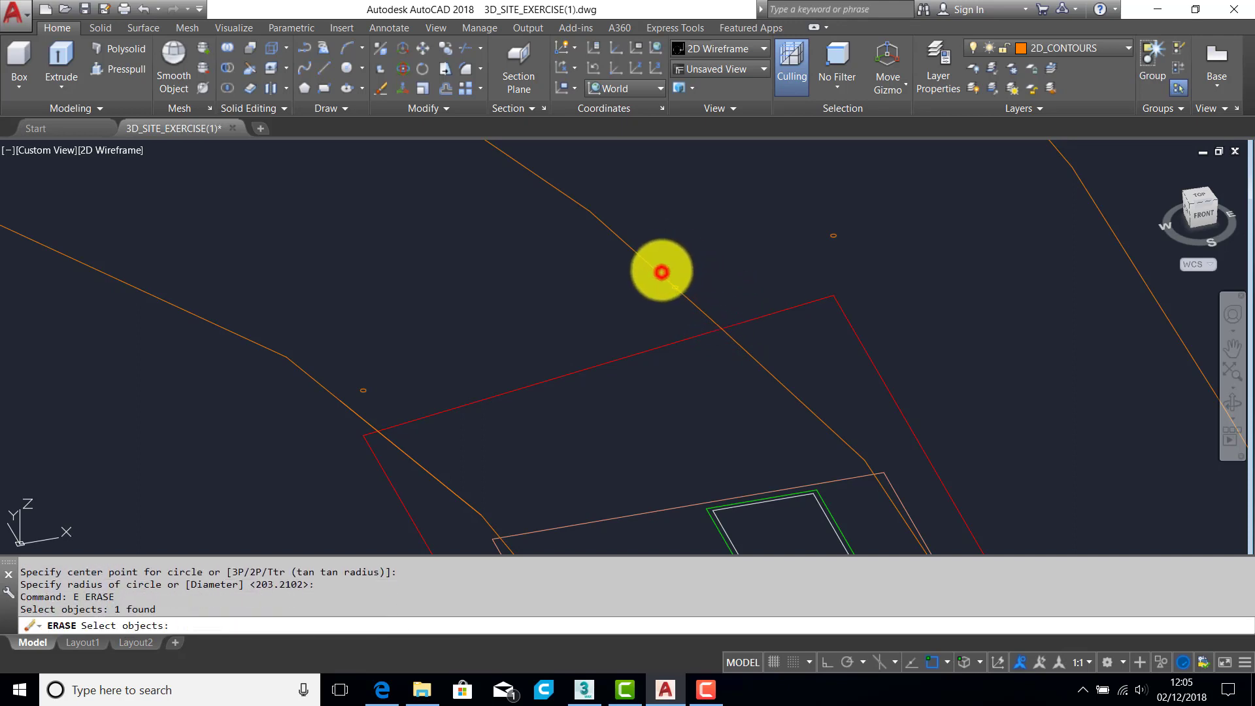
key(Return)
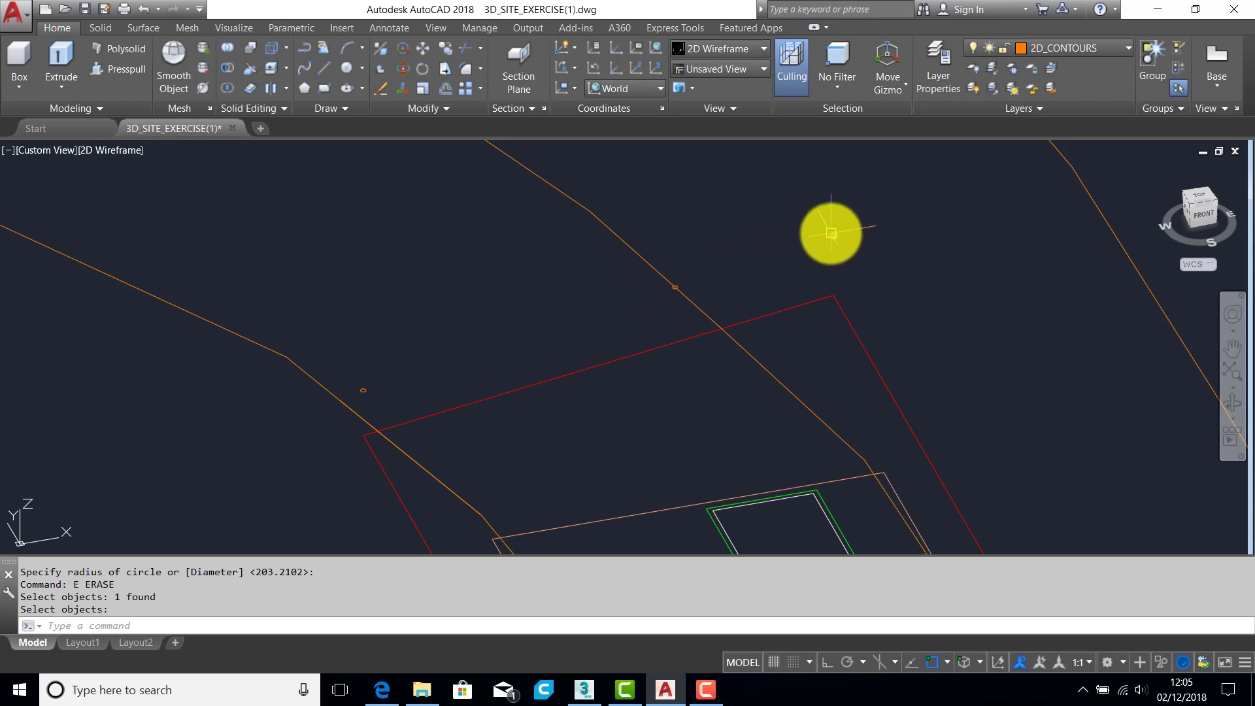
click(354, 411)
key(Delete)
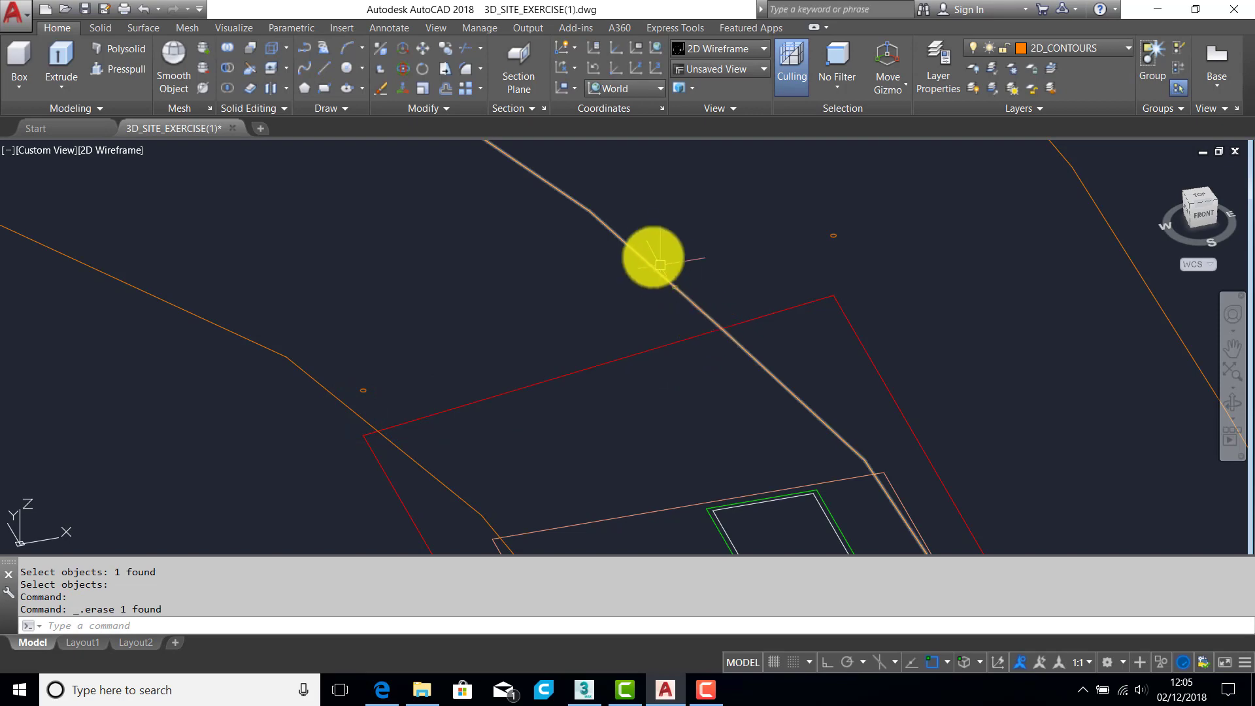
Step: Examine the circles marking elevations around the site boundary, from the north corners down to the road side
scroll(823, 281, down, 3)
scroll(816, 288, up, 1)
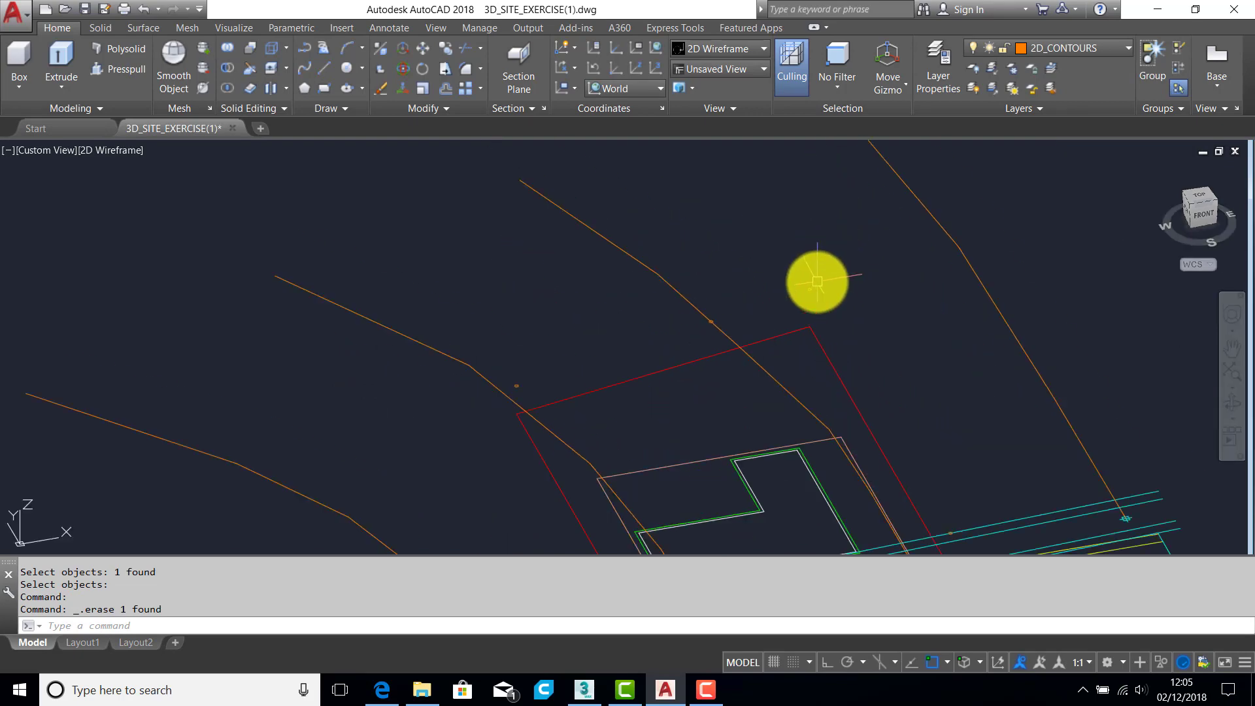
scroll(817, 281, up, 2)
middle_drag(731, 381, 733, 230)
middle_drag(678, 366, 664, 183)
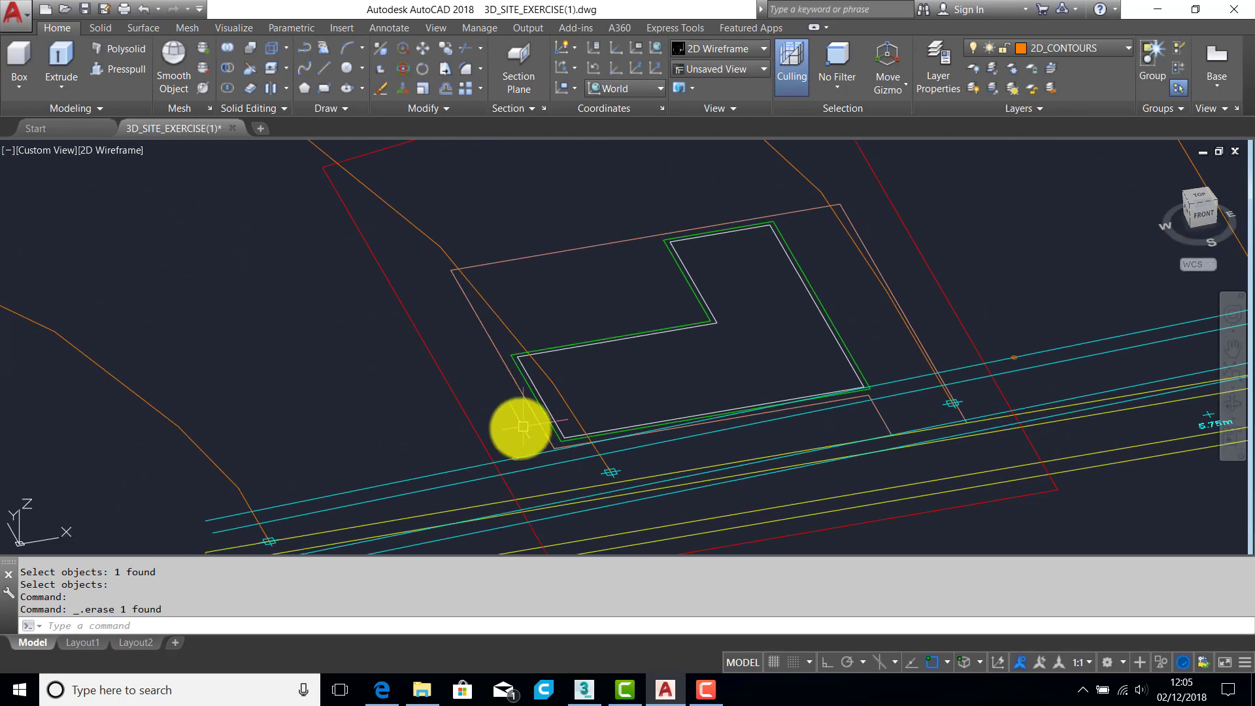
middle_drag(489, 374, 501, 428)
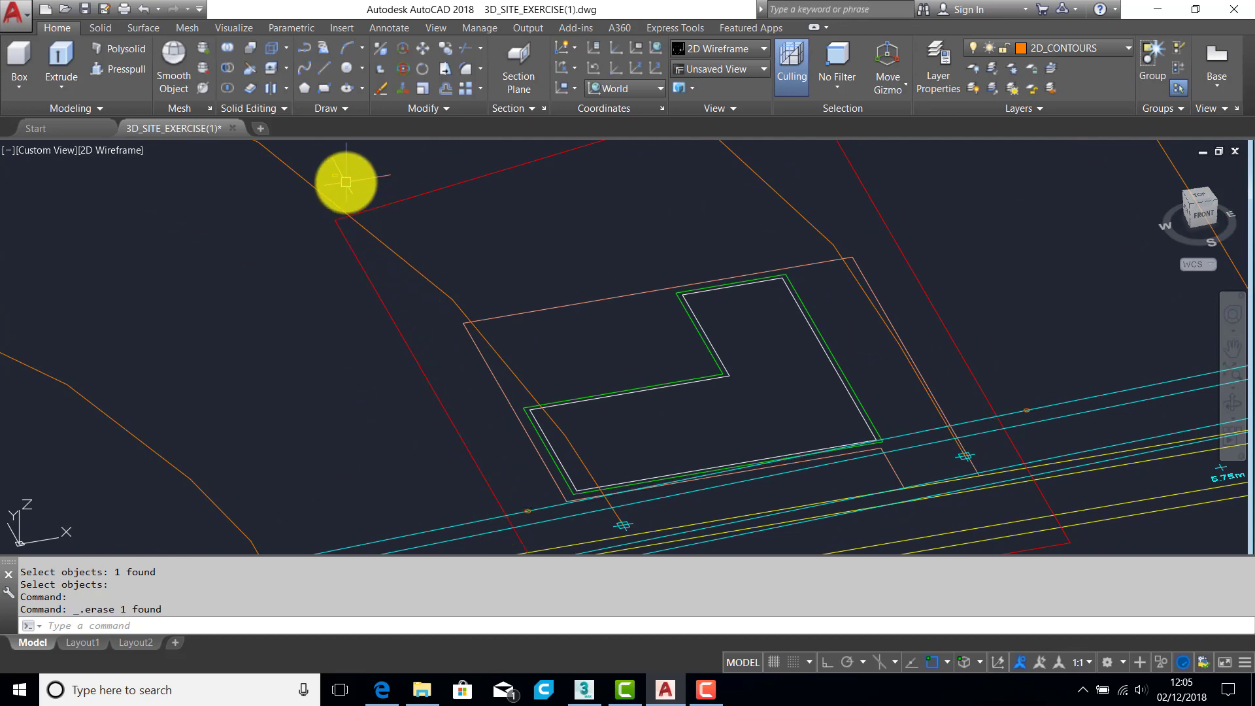
mouse_move(346, 182)
middle_down()
mouse_move(339, 379)
mouse_move(243, 383)
middle_up()
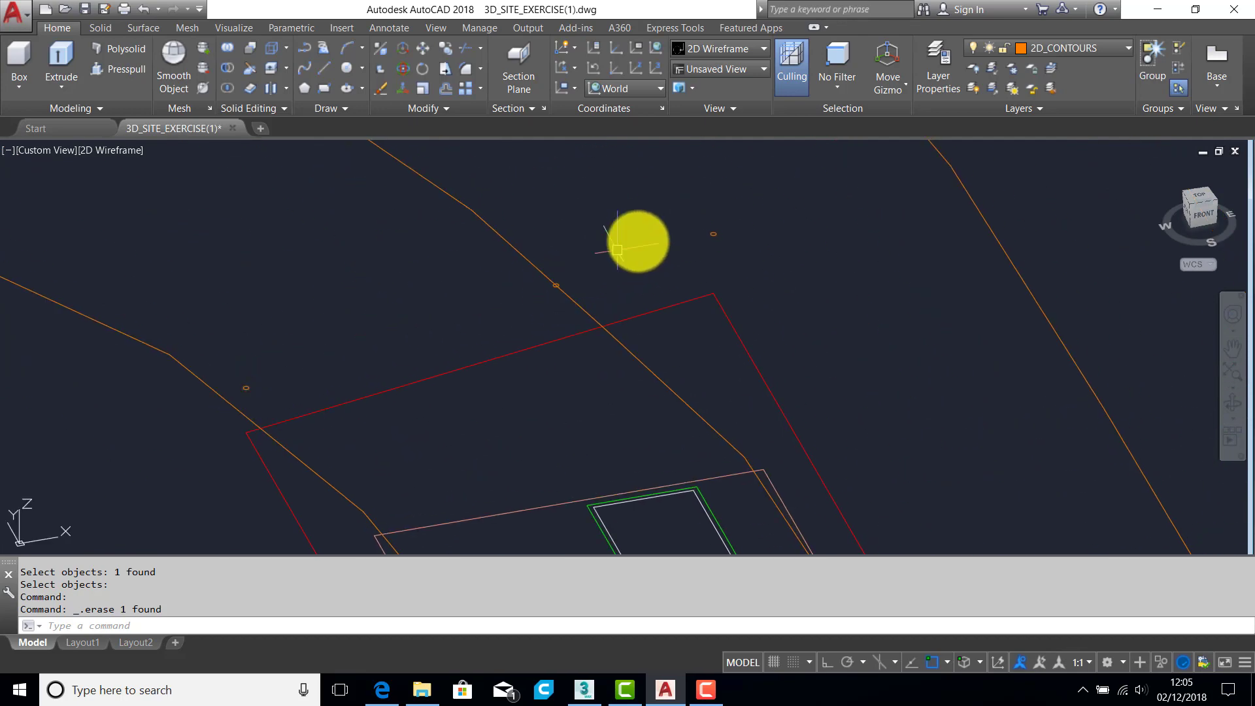
scroll(707, 242, down, 4)
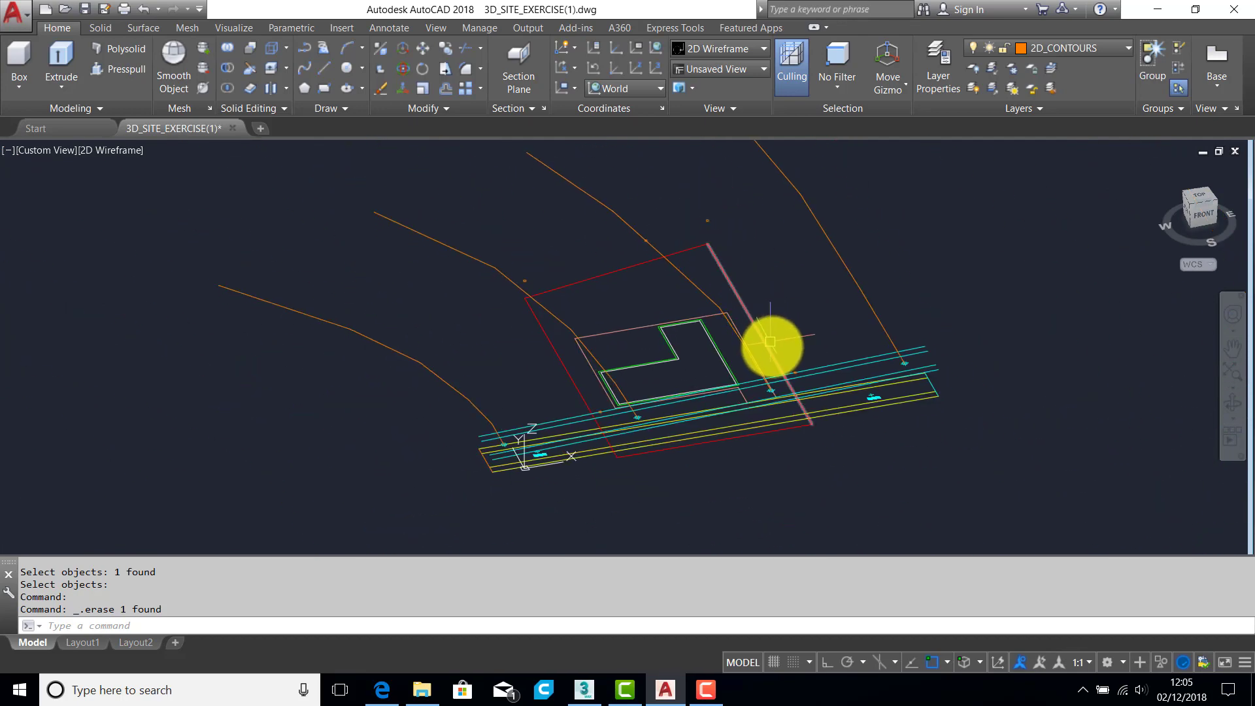
scroll(783, 364, up, 4)
scroll(818, 380, down, 2)
middle_drag(781, 362, 772, 374)
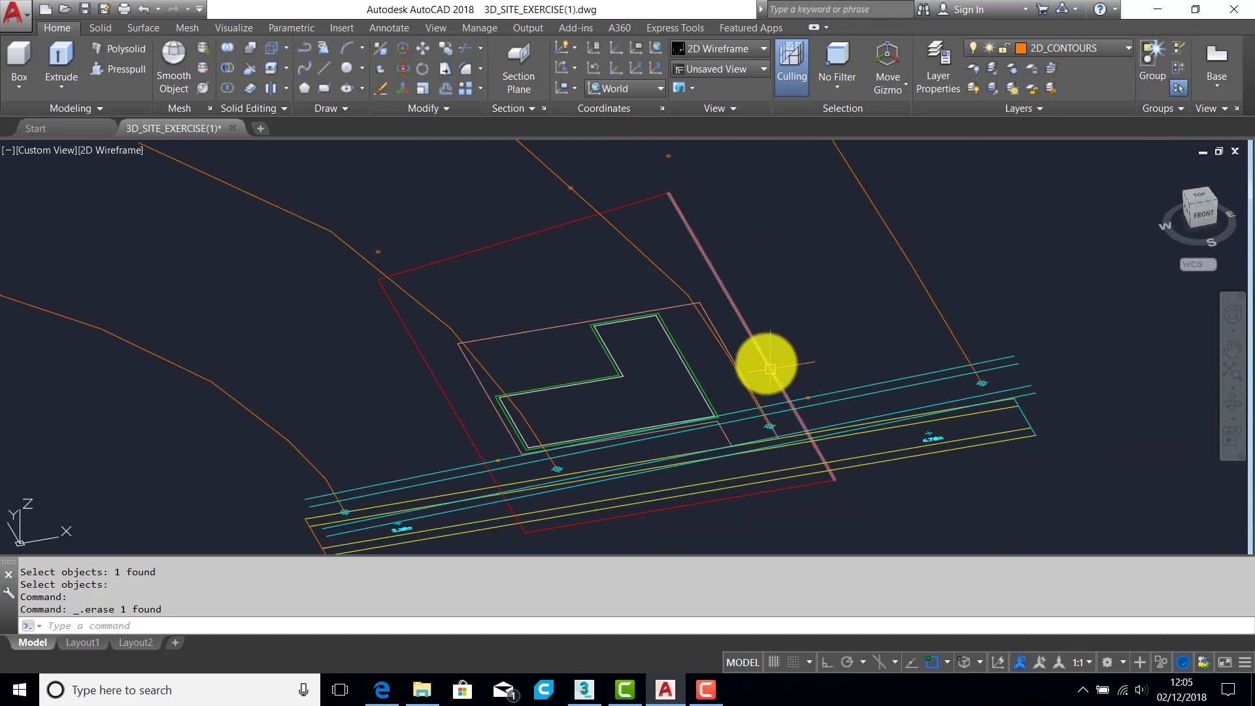
Step: Make 3D_SITE_GROUND the current layer and draw a closed line outline through the five circles marking the site's boundary elevations
click(1131, 48)
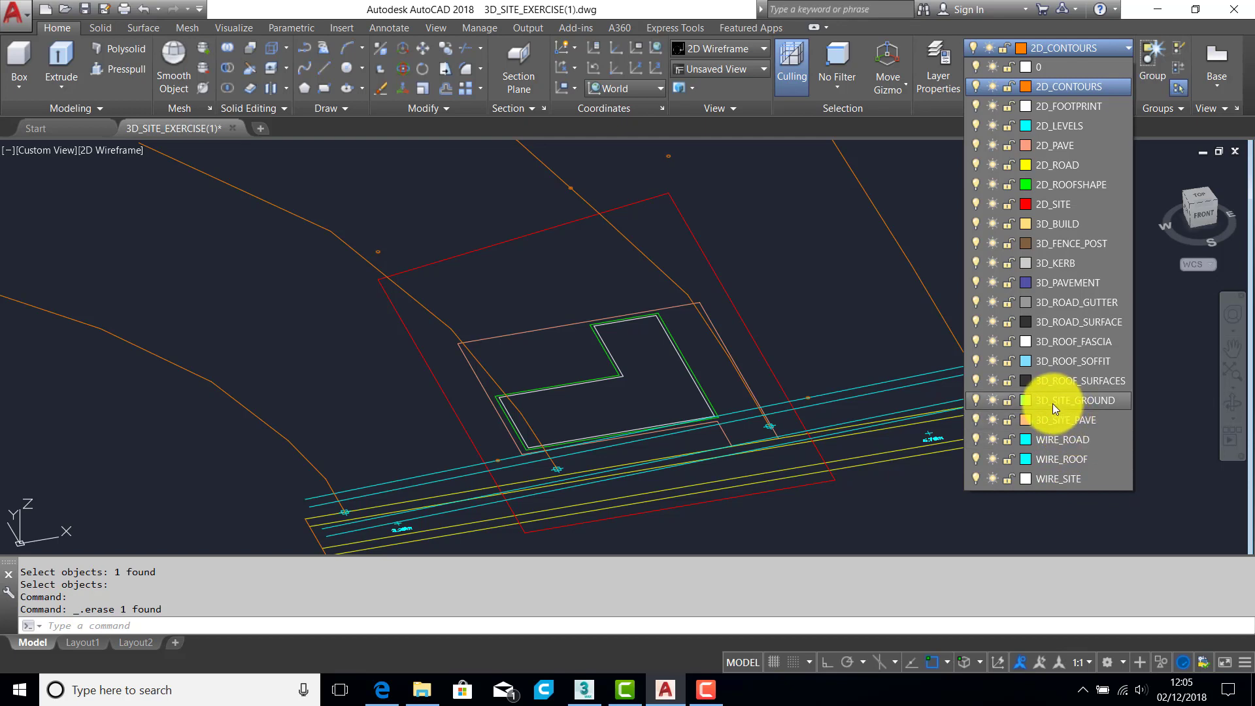
click(1081, 402)
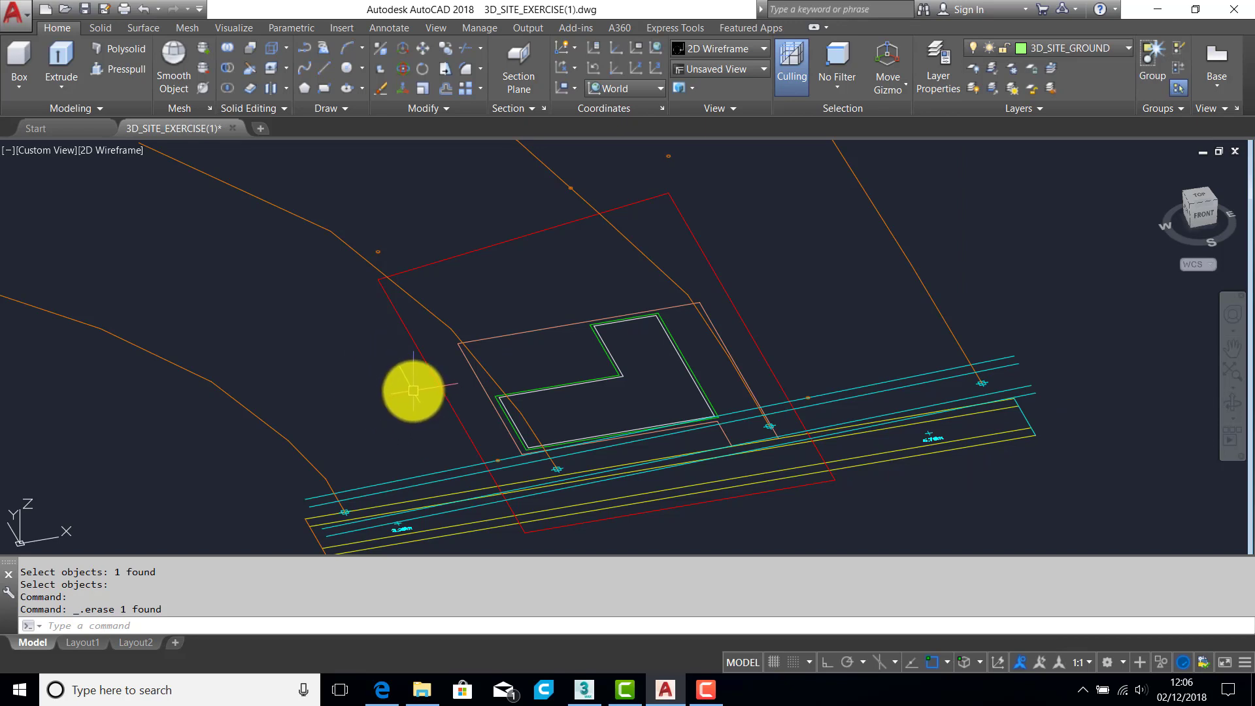
key(Return)
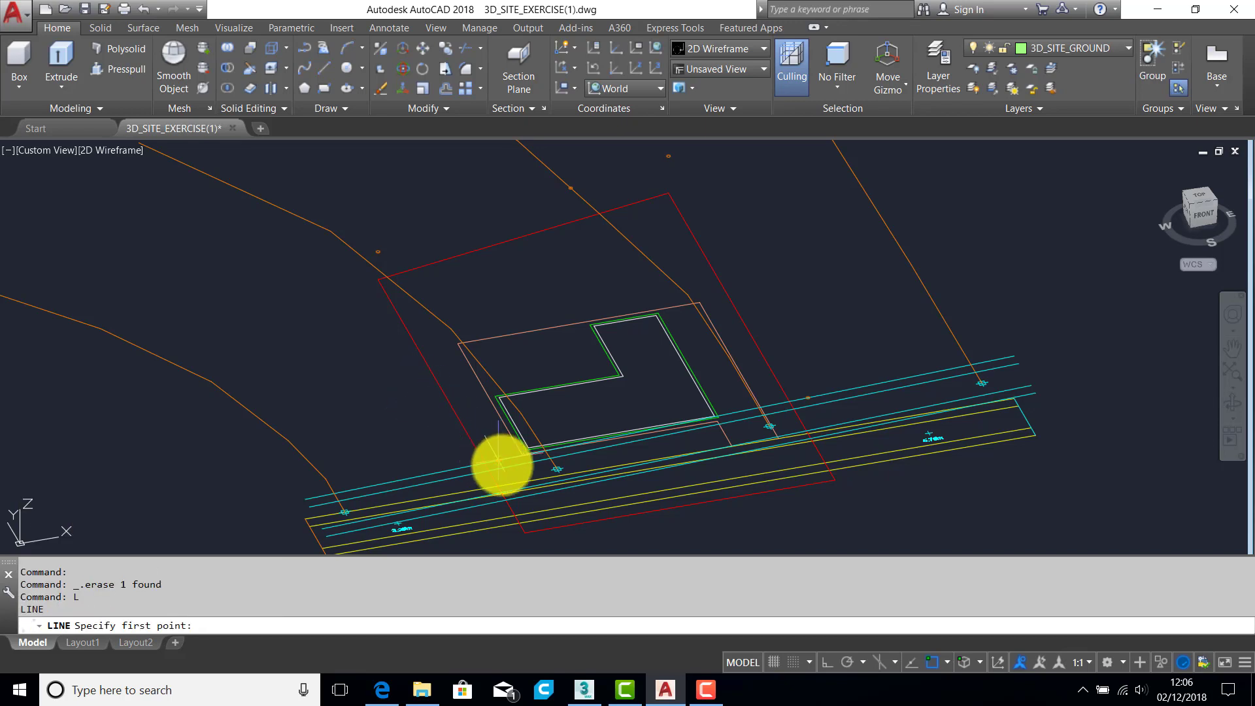
click(500, 463)
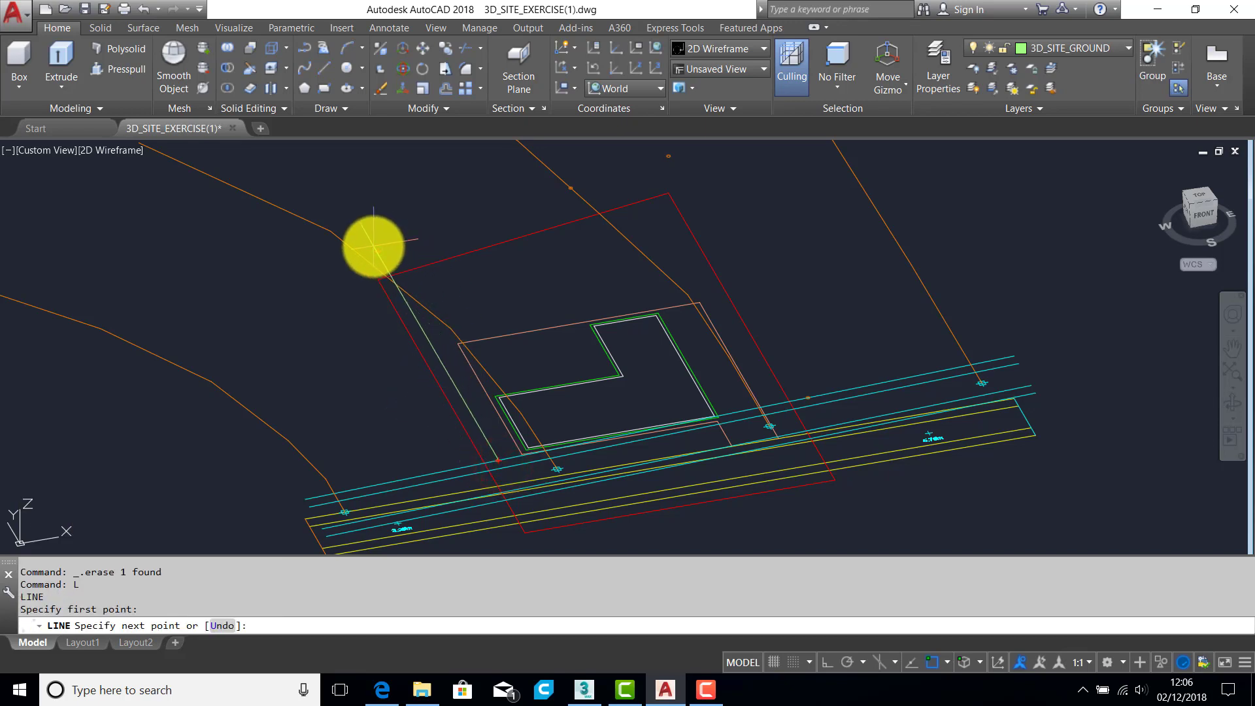
click(374, 250)
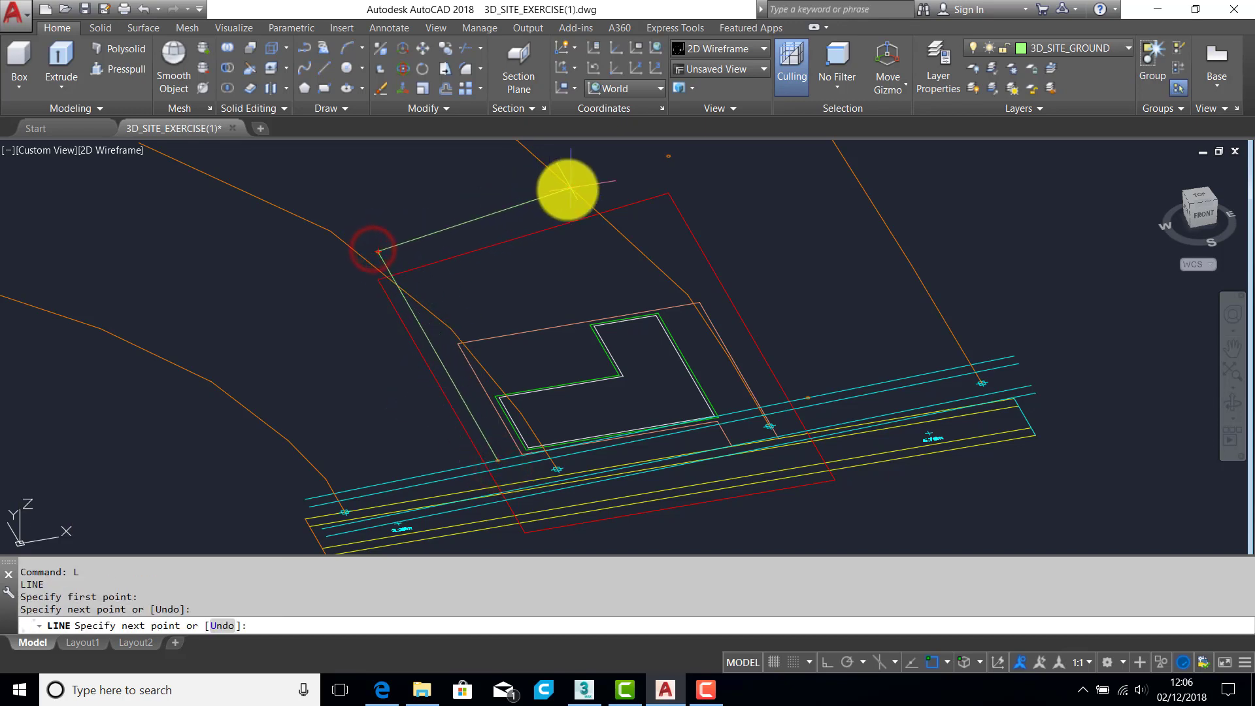
click(569, 188)
click(668, 155)
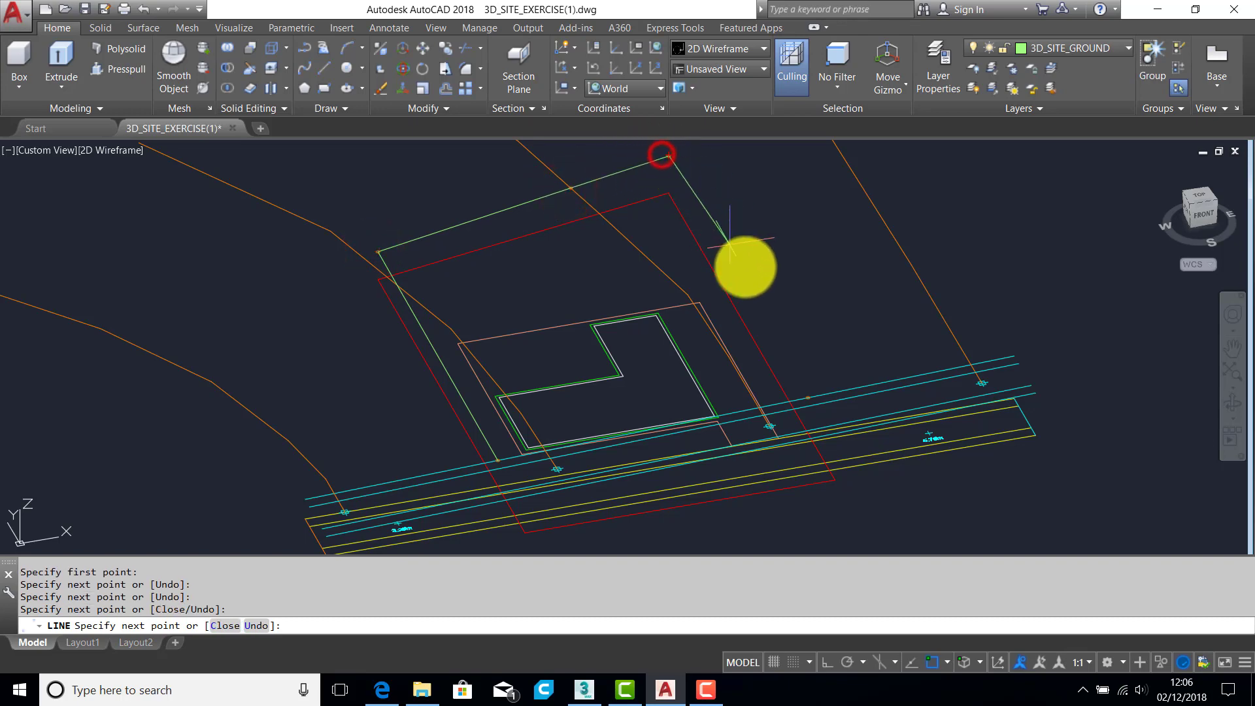
click(814, 401)
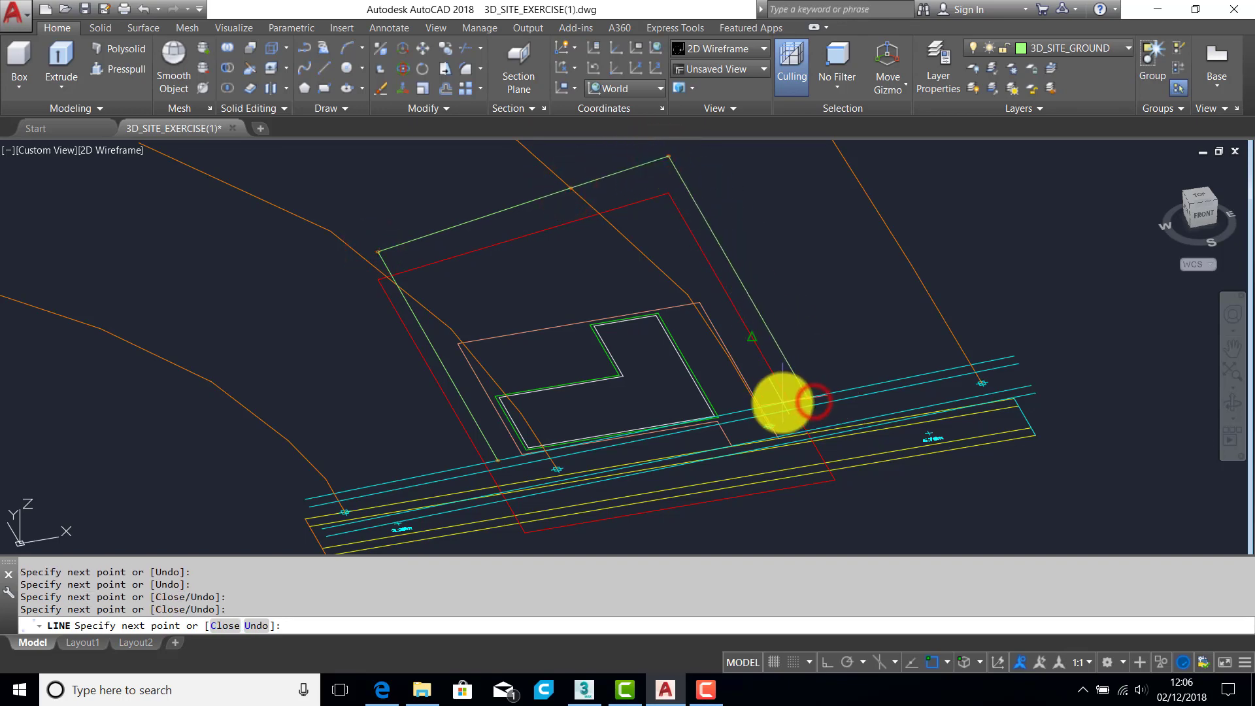
scroll(772, 405, up, 2)
scroll(745, 373, up, 3)
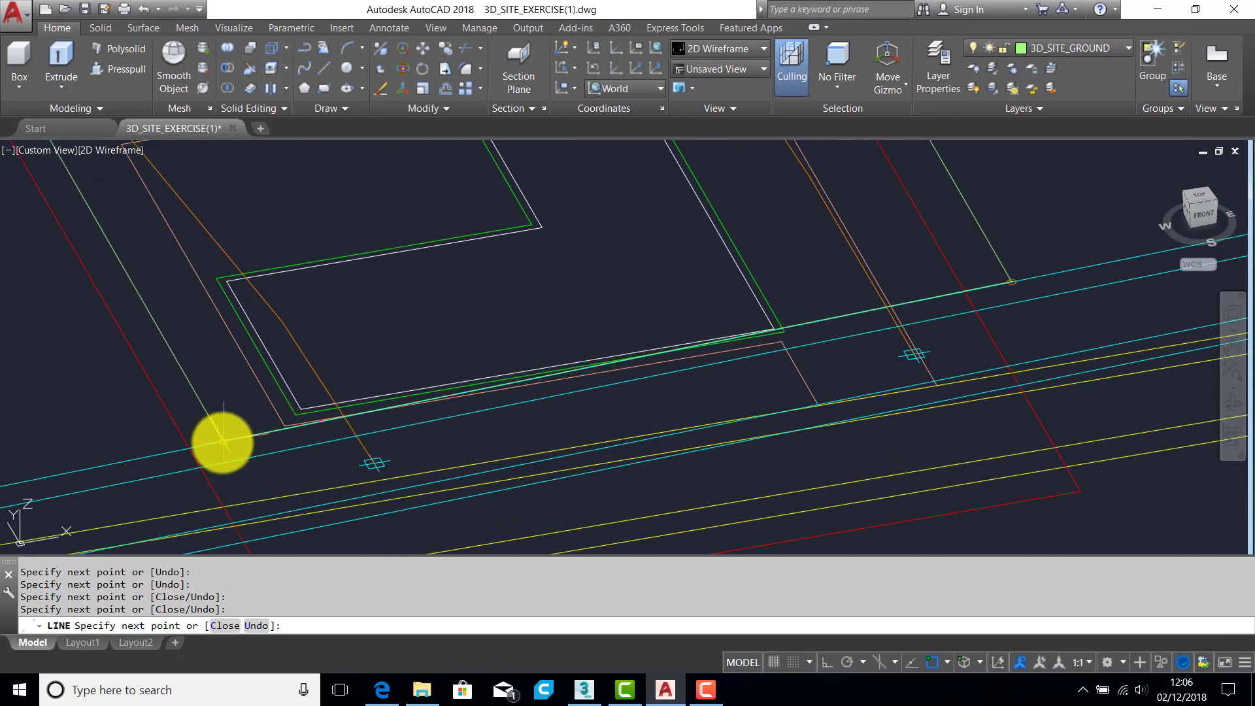
click(223, 442)
key(Return)
Step: Turn off the 2D_SITE layer by picking the red flat site boundary
scroll(325, 403, down, 5)
mouse_move(367, 372)
shift+middle_down()
mouse_move(429, 354)
mouse_move(452, 313)
mouse_move(462, 323)
mouse_move(405, 364)
mouse_move(370, 364)
mouse_move(534, 360)
shift+middle_up()
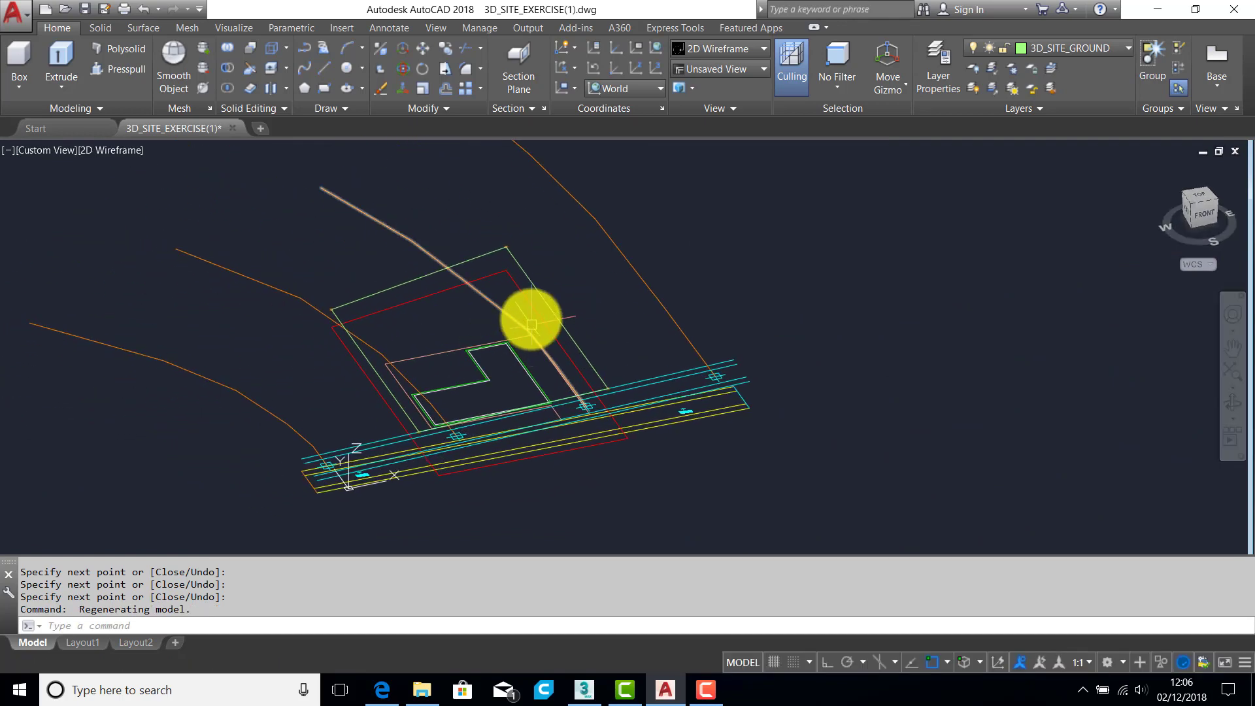
click(973, 67)
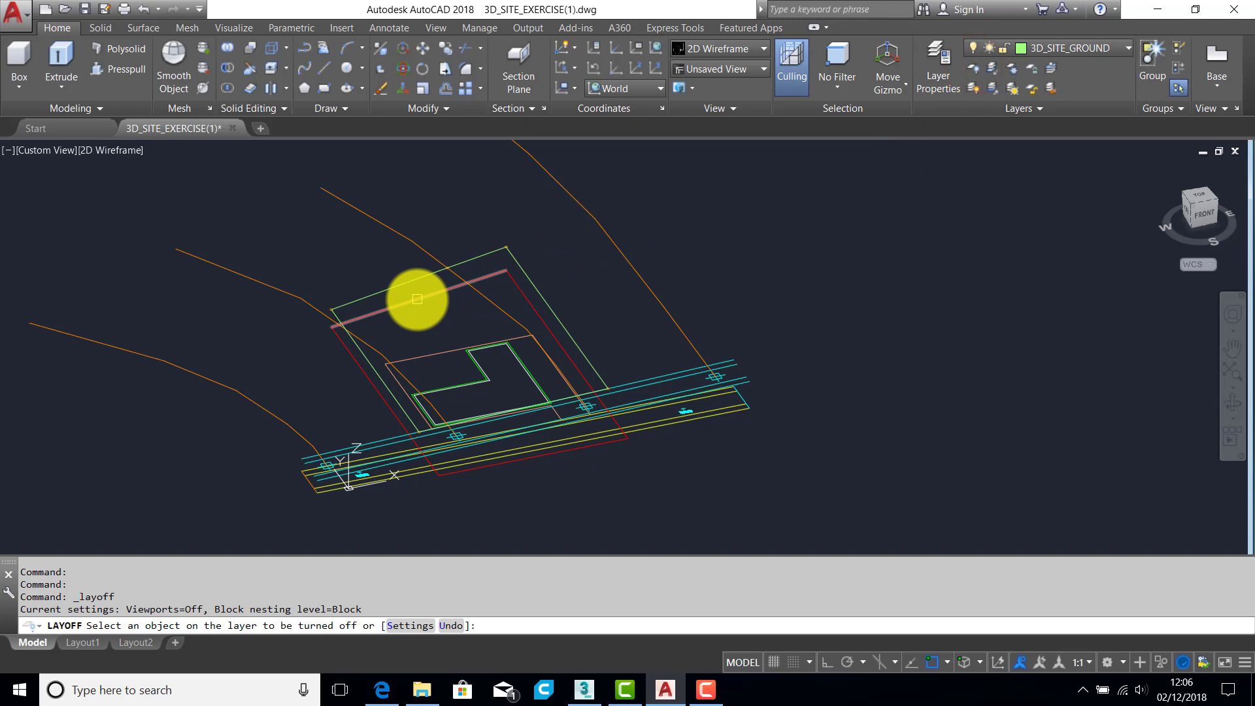
click(417, 299)
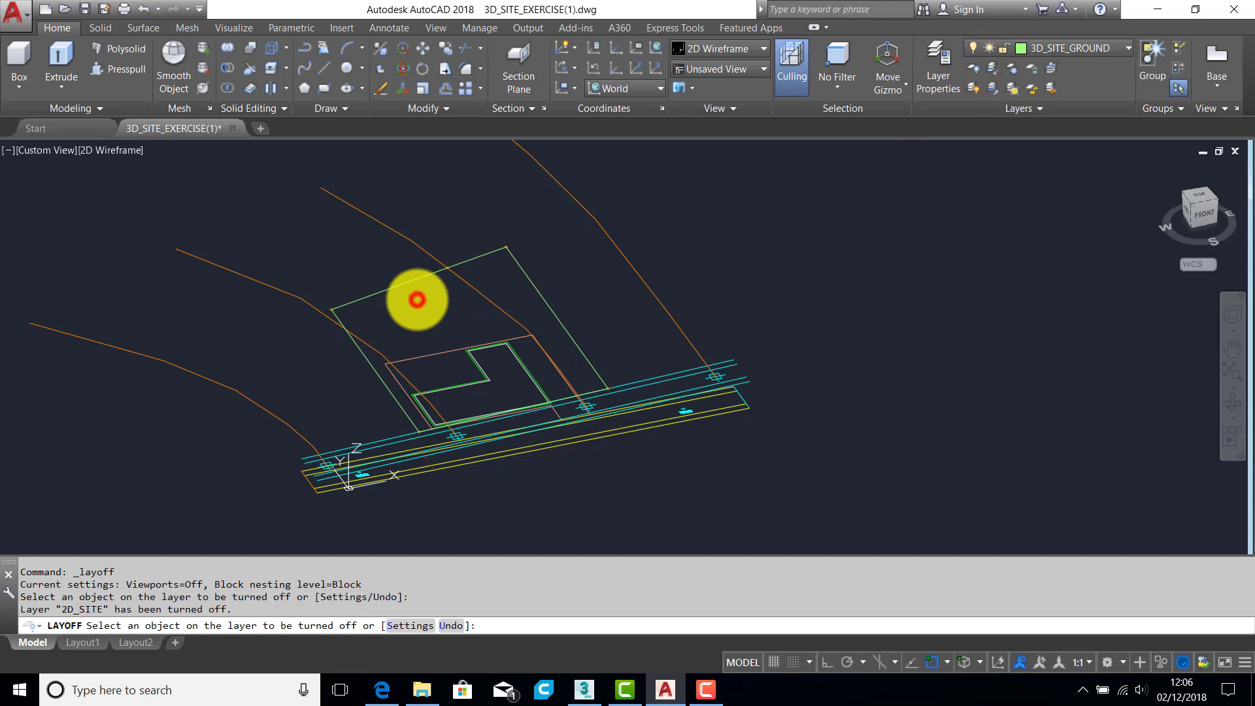
key(Return)
Step: Examine the 3D site ground outline from different angles, including its front edge where the driveway crosses it
mouse_move(426, 327)
middle_down()
mouse_move(606, 295)
mouse_move(673, 359)
mouse_move(650, 364)
mouse_move(664, 325)
mouse_move(684, 325)
mouse_move(621, 342)
mouse_move(569, 328)
middle_up()
scroll(569, 329, up, 3)
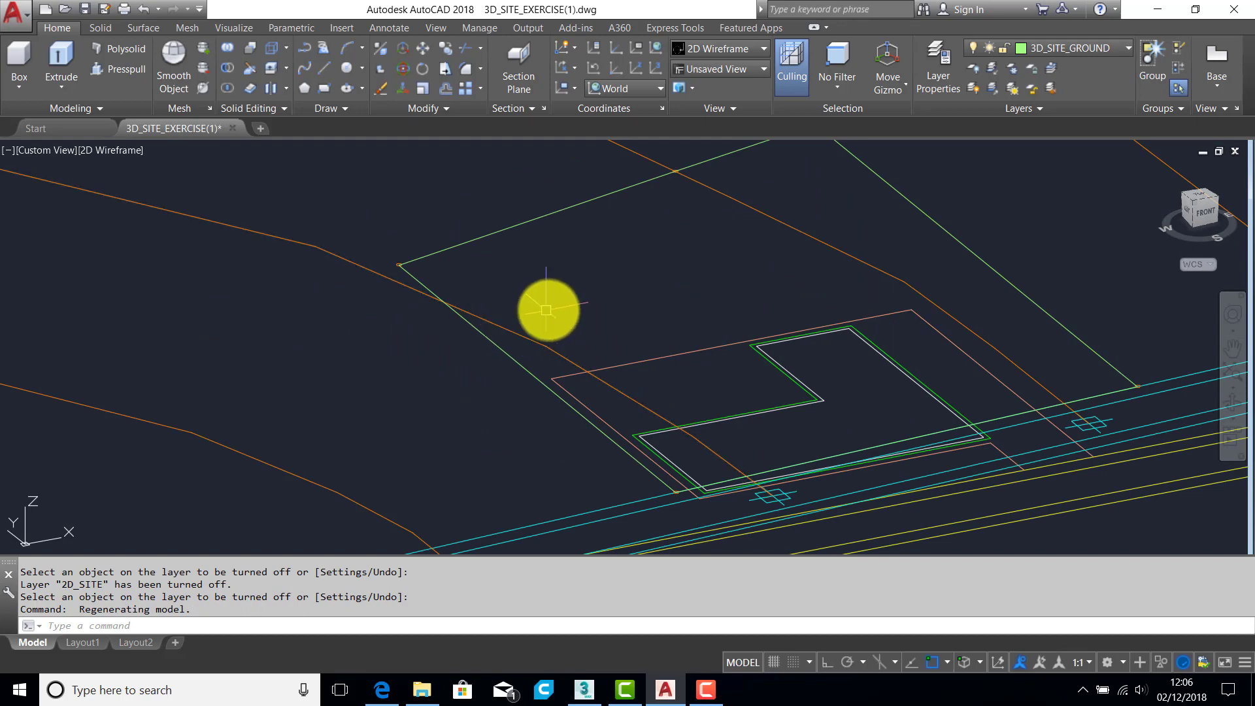
scroll(655, 300, down, 3)
middle_drag(622, 277, 594, 292)
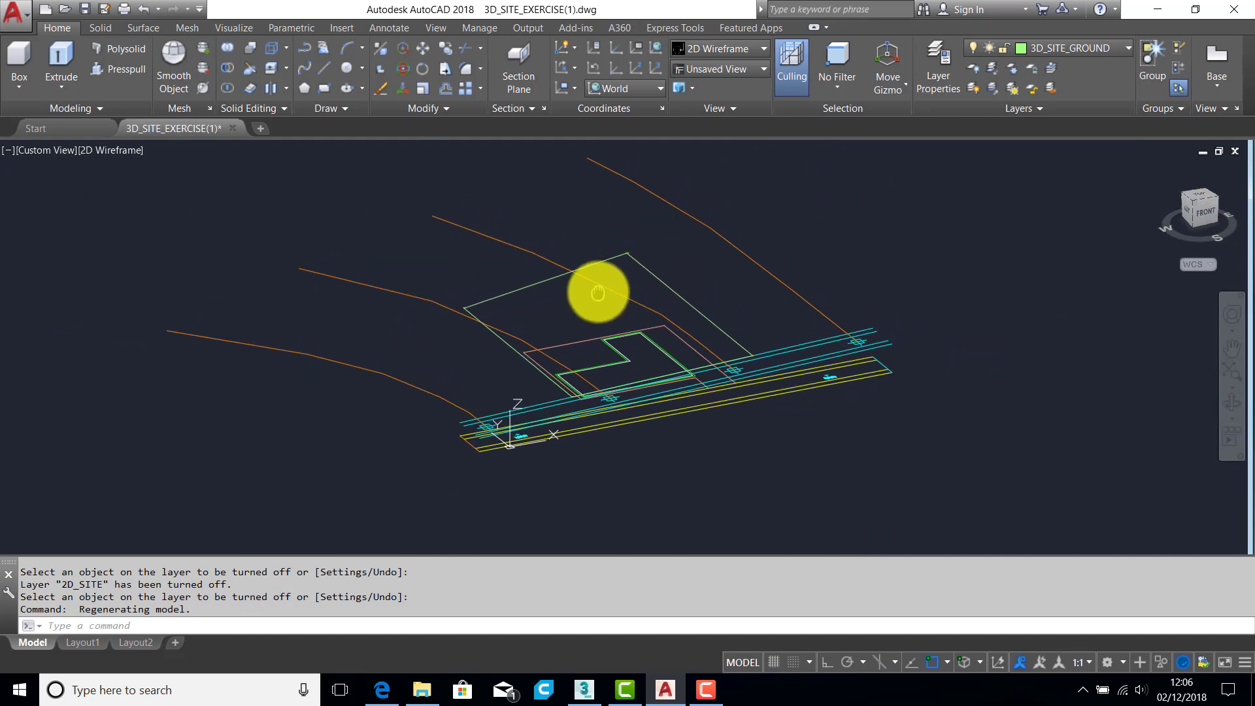
scroll(626, 358, up, 2)
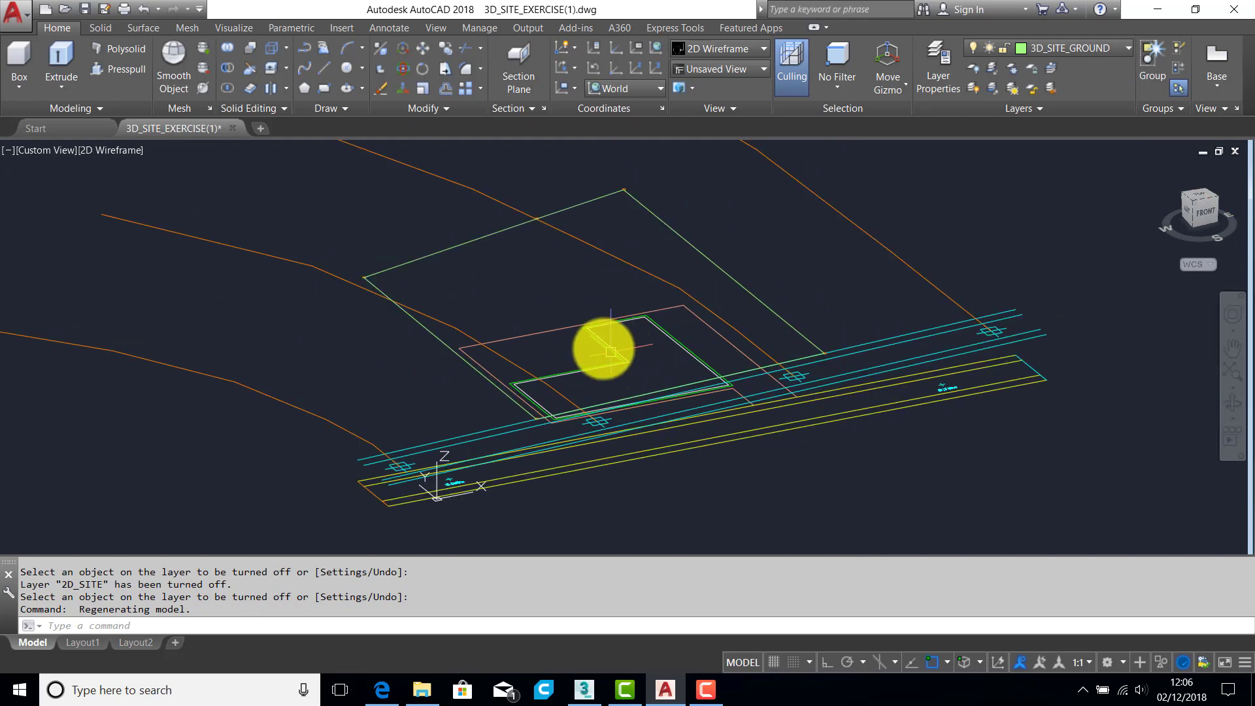
mouse_move(602, 347)
shift+middle_down()
mouse_move(737, 351)
mouse_move(756, 325)
mouse_move(709, 353)
mouse_move(609, 378)
mouse_move(595, 367)
mouse_move(625, 392)
shift+middle_up()
scroll(631, 390, up, 3)
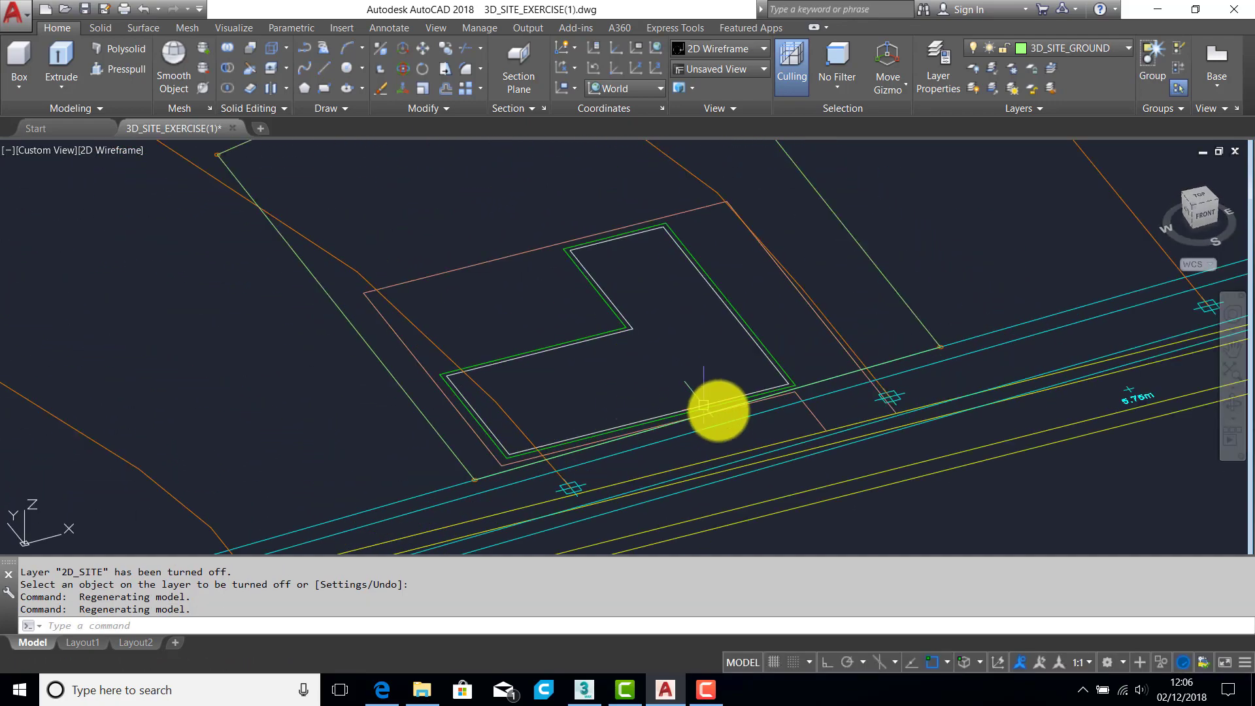
middle_drag(724, 412, 709, 404)
scroll(860, 407, up, 3)
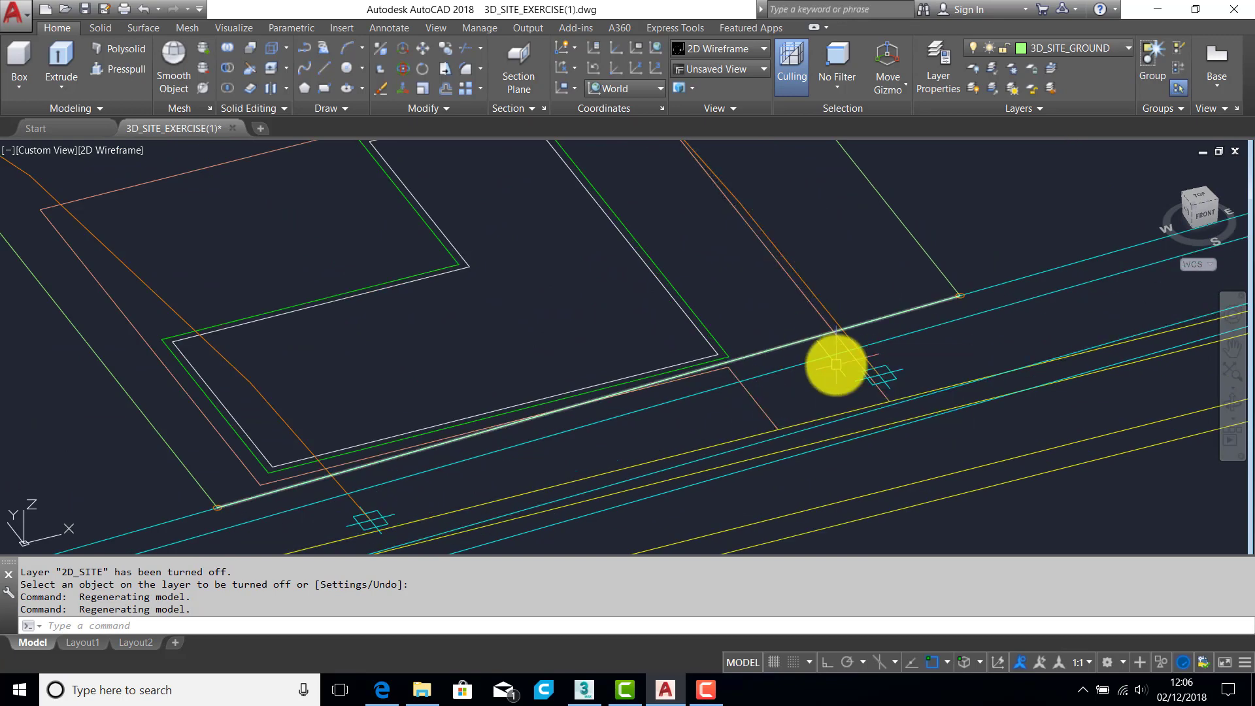
Step: Trim the ground outline's front edge east and west of the driveway, using both driveway side lines as cutting edges
text(tr)
key(Return)
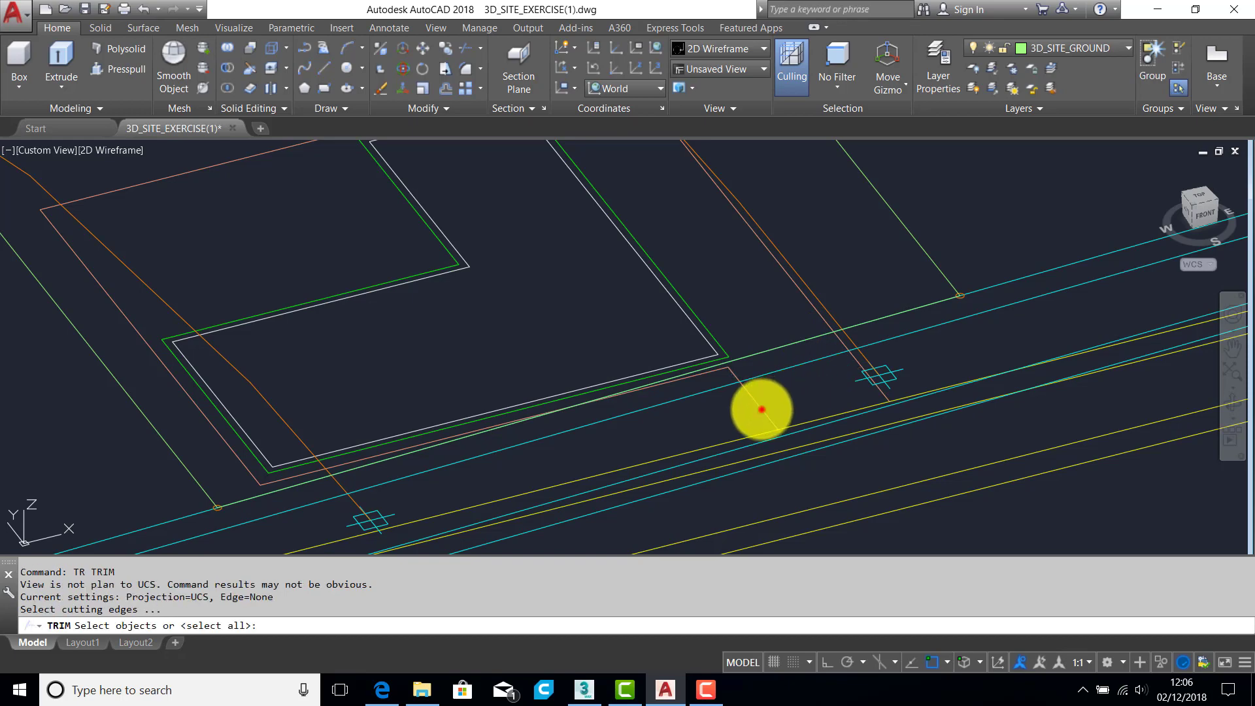
click(762, 409)
click(884, 393)
key(Return)
click(882, 392)
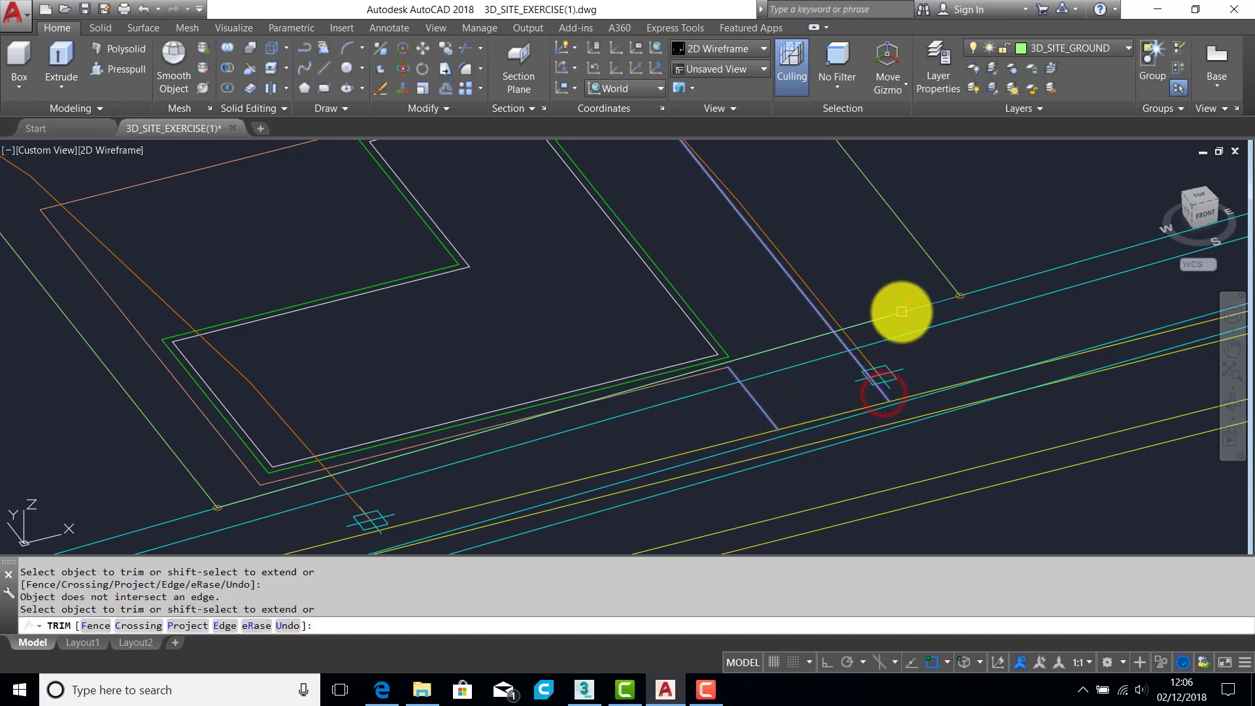
click(903, 312)
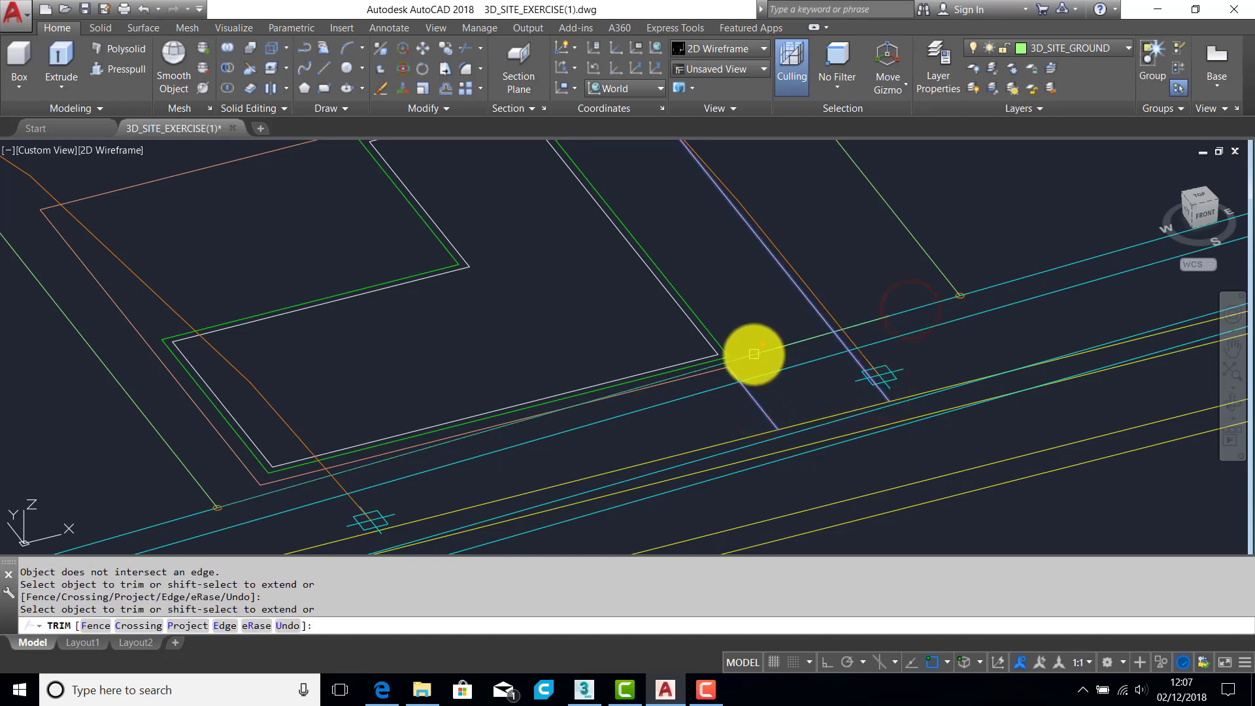
click(753, 354)
scroll(791, 356, up, 3)
key(Return)
Step: Place circles with the default radius at both ends of the ground outline's front segment that crosses the driveway
text(c)
key(Return)
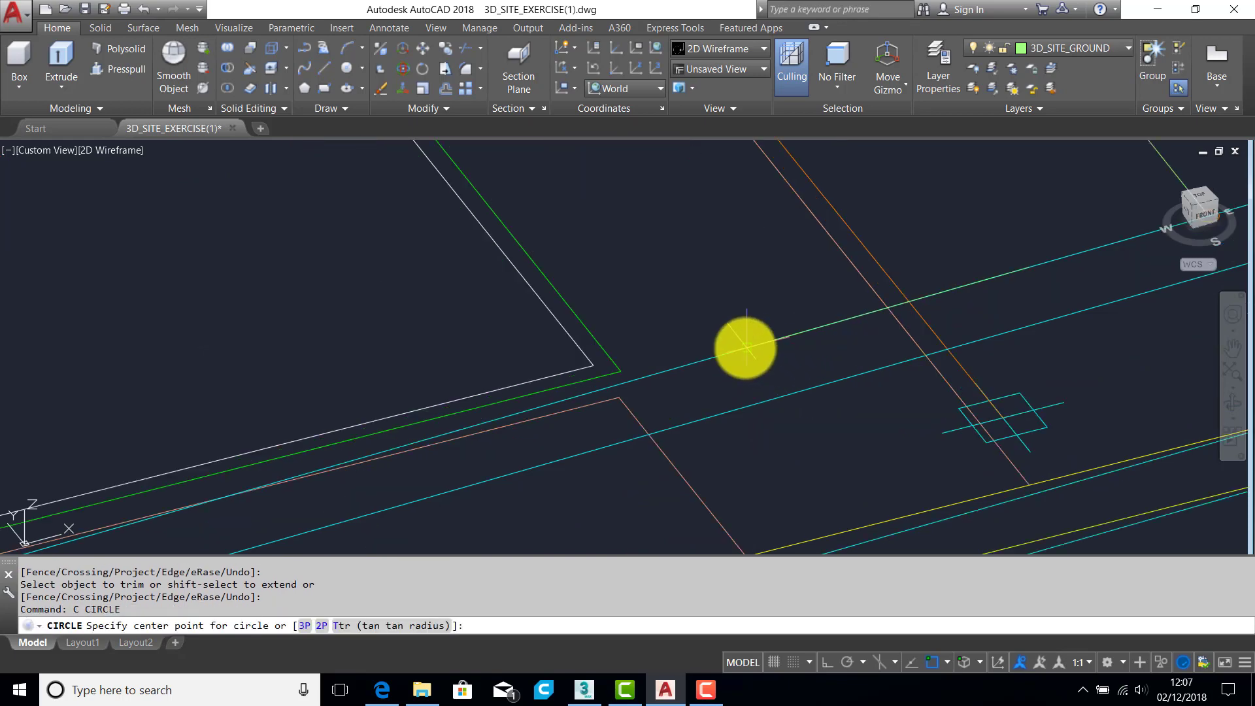
click(746, 347)
key(Return)
key(Return)
click(1009, 271)
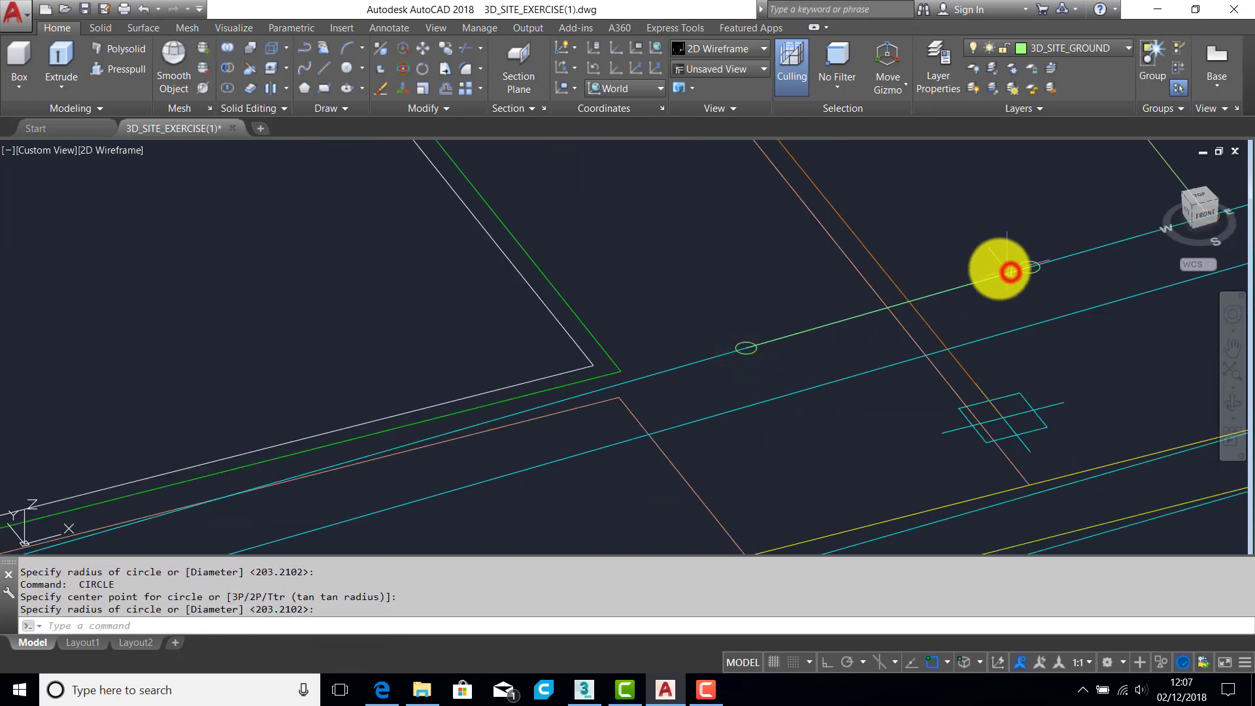
Step: Start a polyline at the pavement's front corner beside the driveway and run it through the front-west, back-west and back-east pavement corners
scroll(987, 261, down, 2)
scroll(887, 301, down, 4)
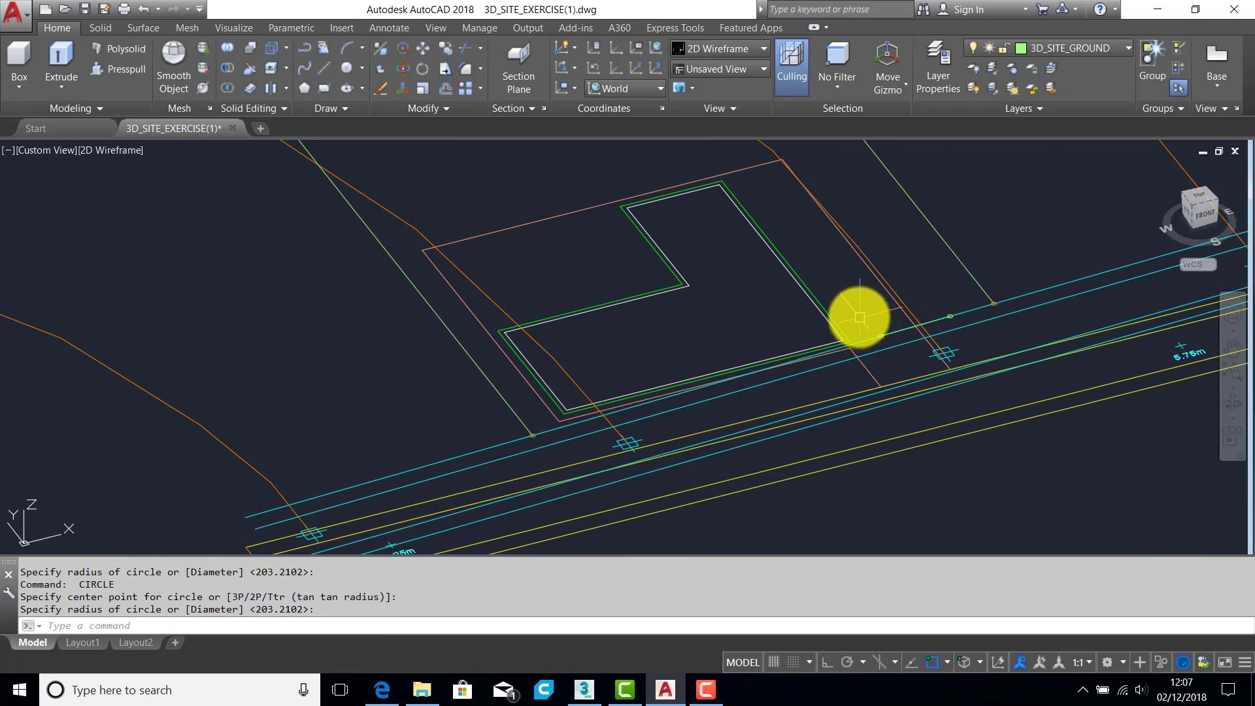
middle_drag(804, 257, 821, 327)
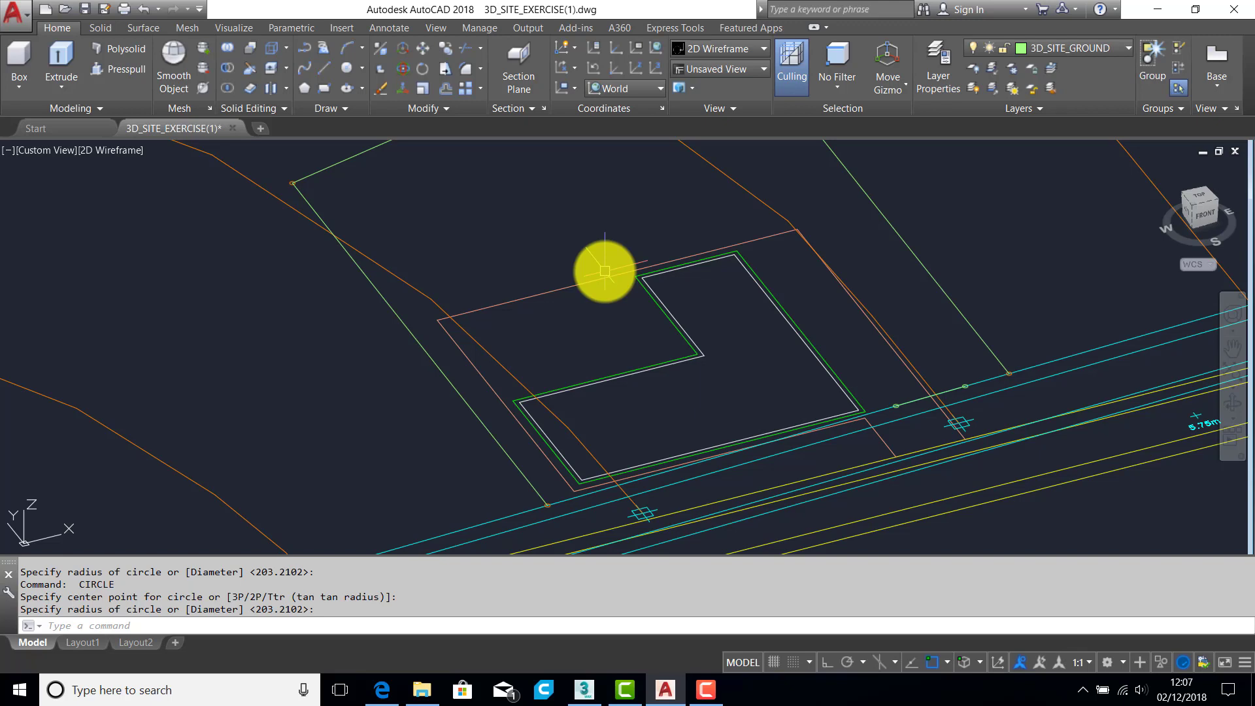
middle_drag(604, 270, 605, 283)
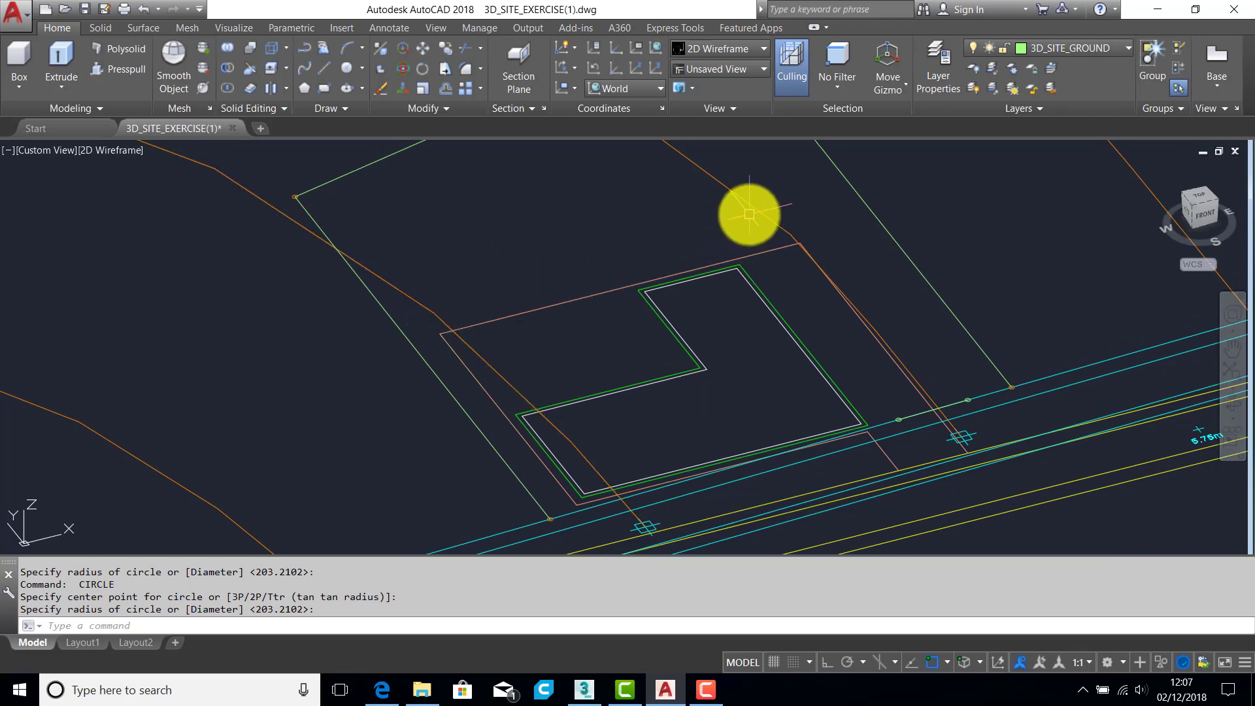
mouse_move(750, 208)
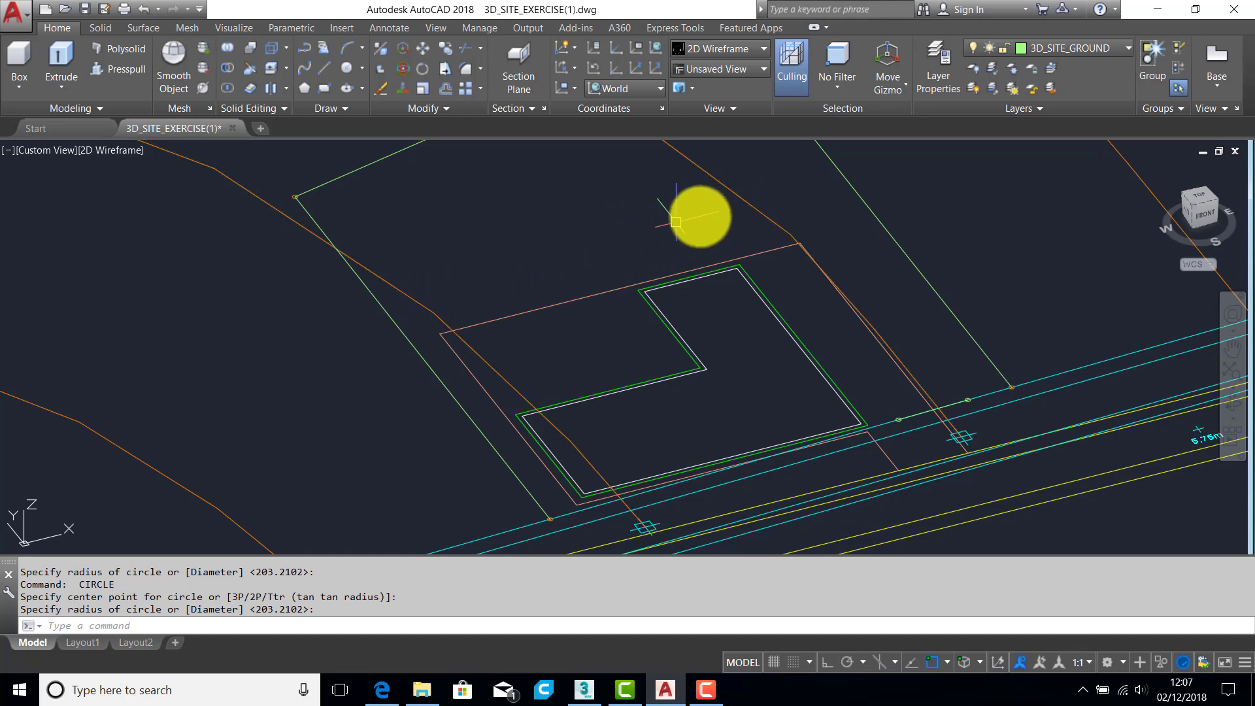
shift+middle_drag(759, 207, 719, 283)
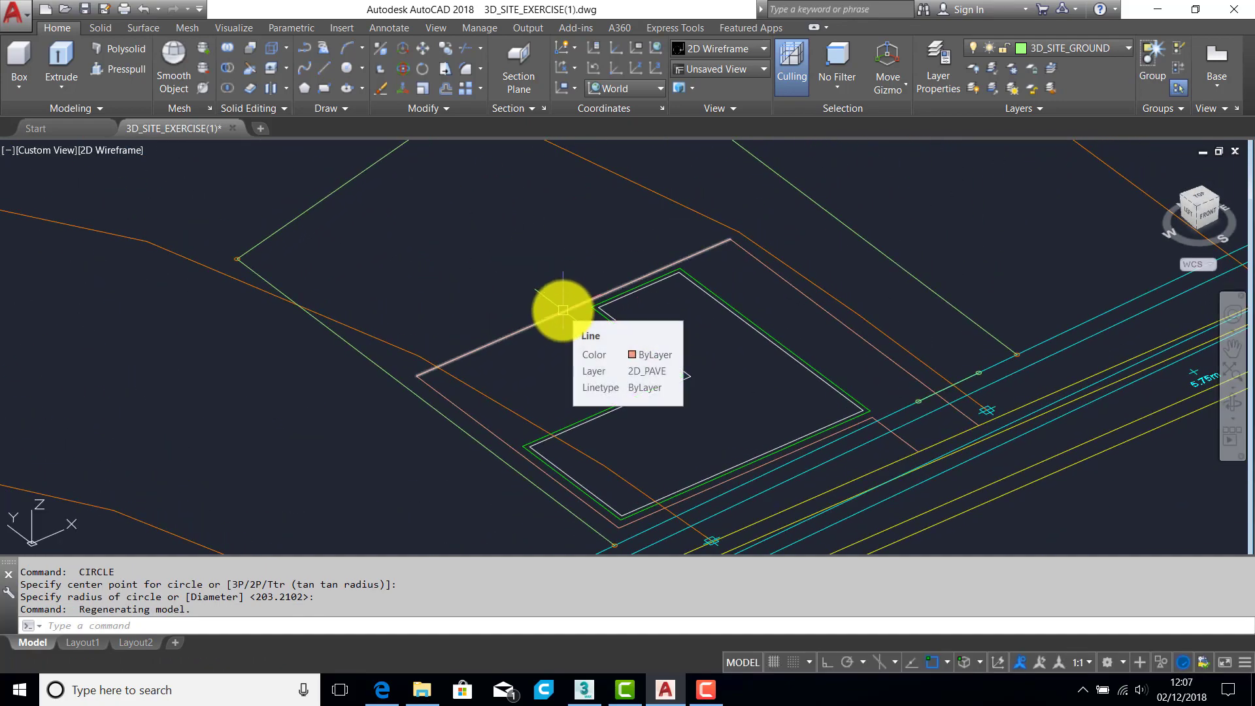
middle_drag(602, 323, 606, 276)
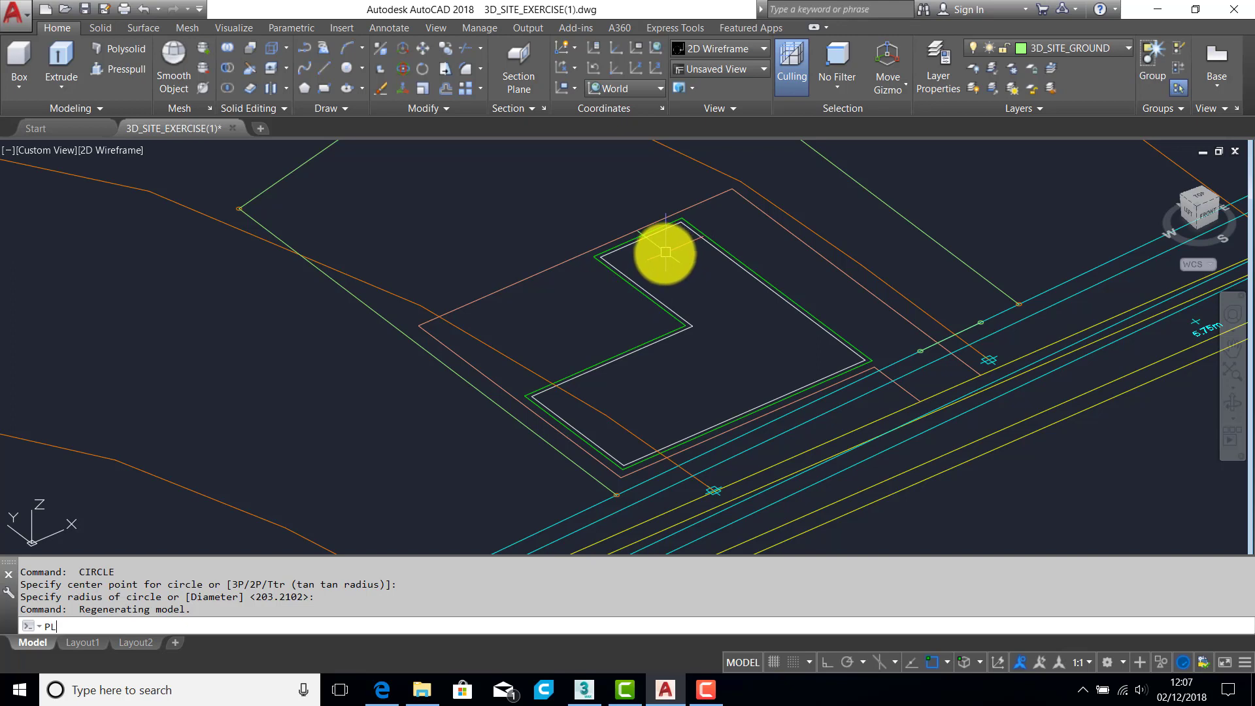
key(Return)
click(872, 367)
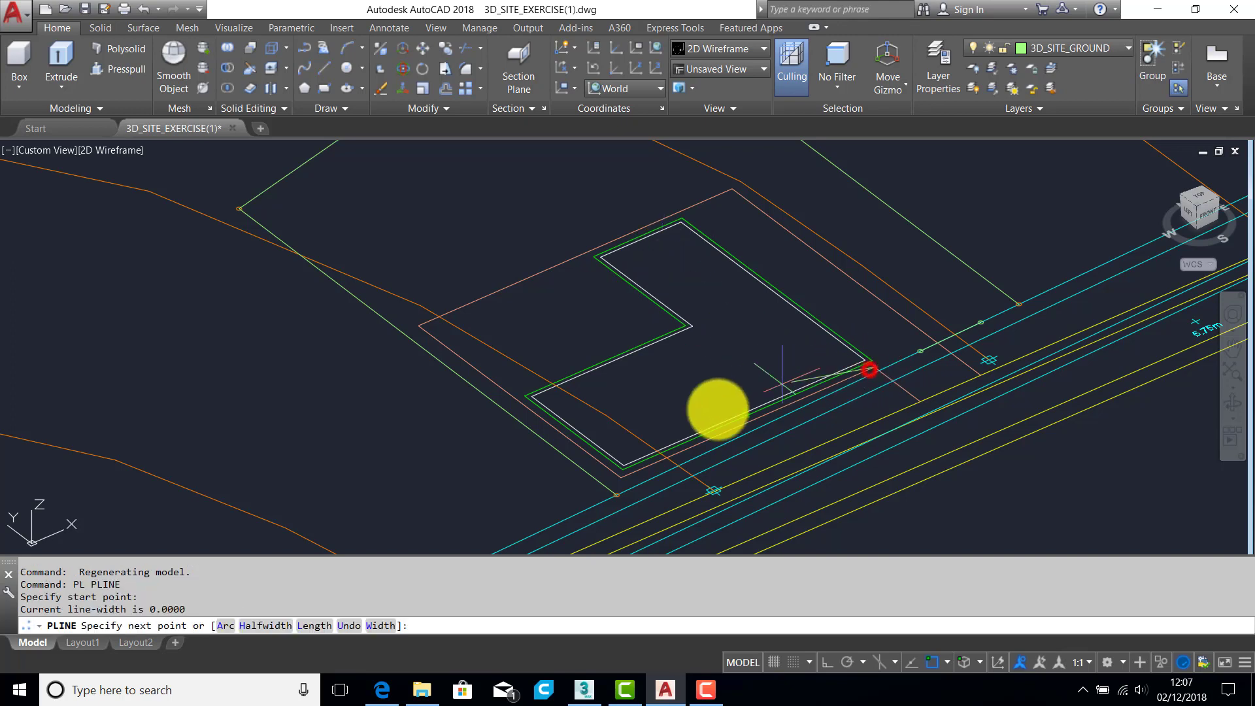
click(622, 478)
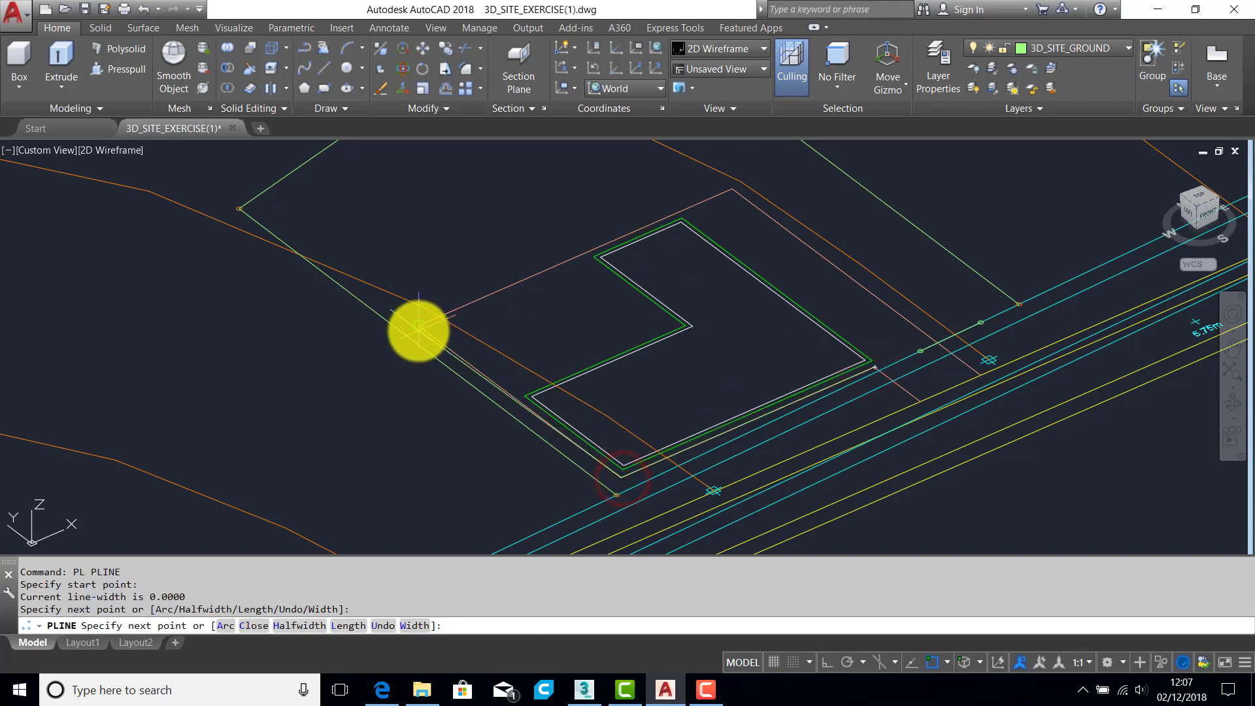
click(419, 328)
click(726, 194)
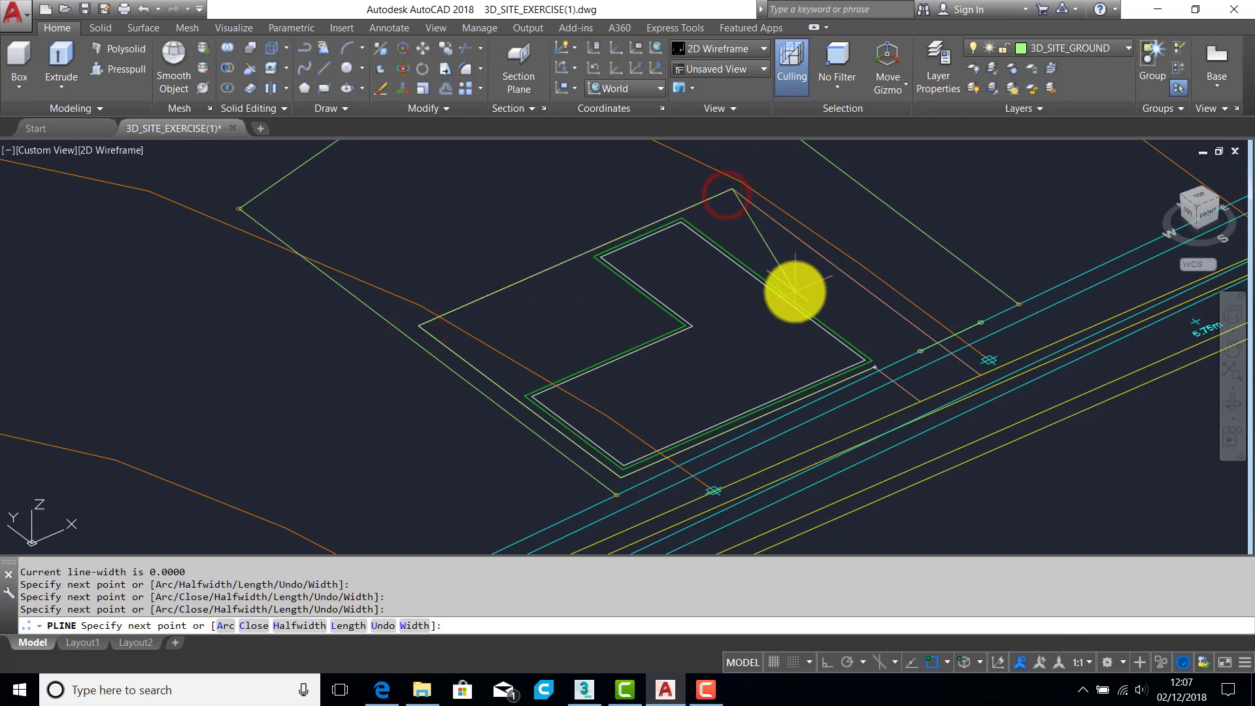
Step: End the polyline with a segment down the pavement's east side, using a perpendicular snap to the front edge, leaving the driveway side open
text(PER)
key(Return)
scroll(810, 395, up, 3)
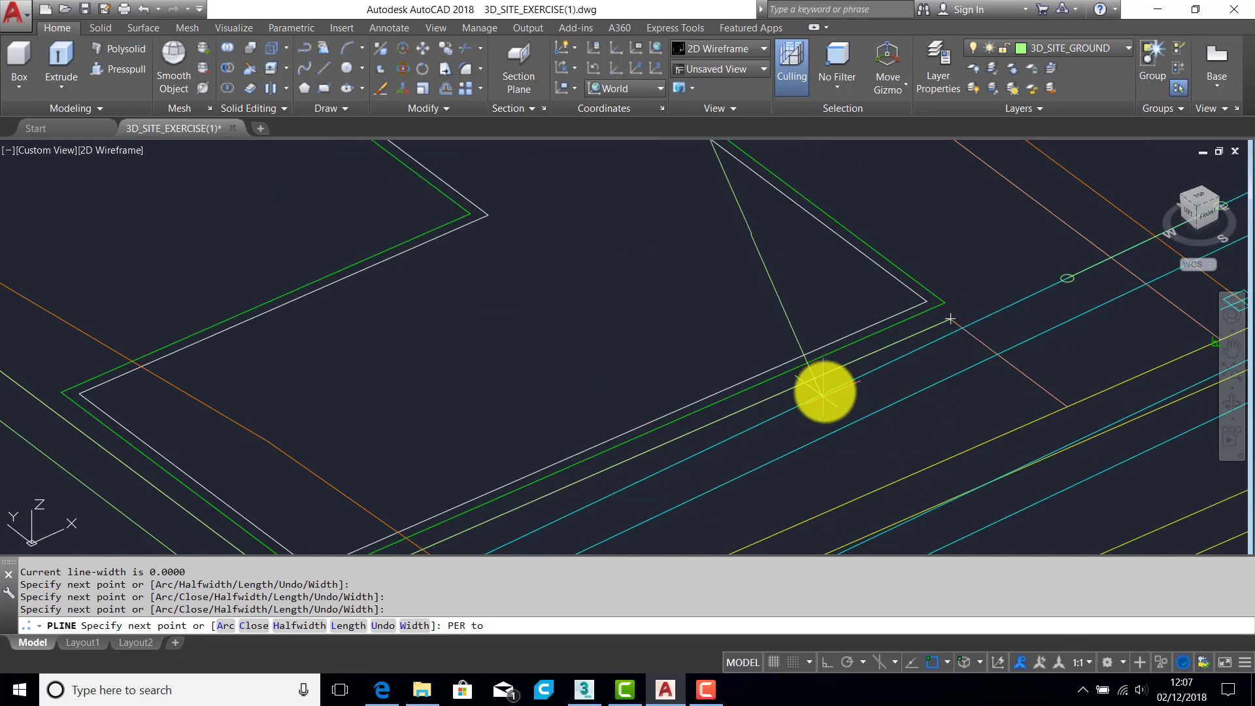
click(843, 367)
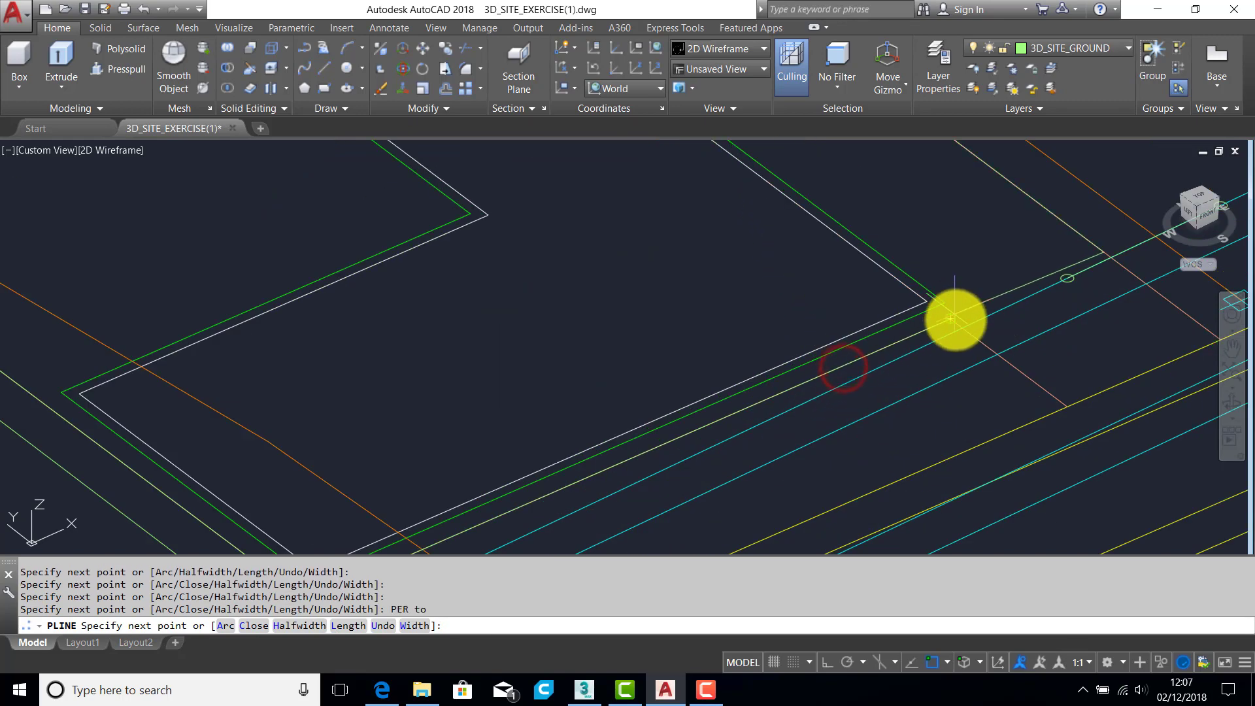
scroll(955, 320, down, 3)
key(Return)
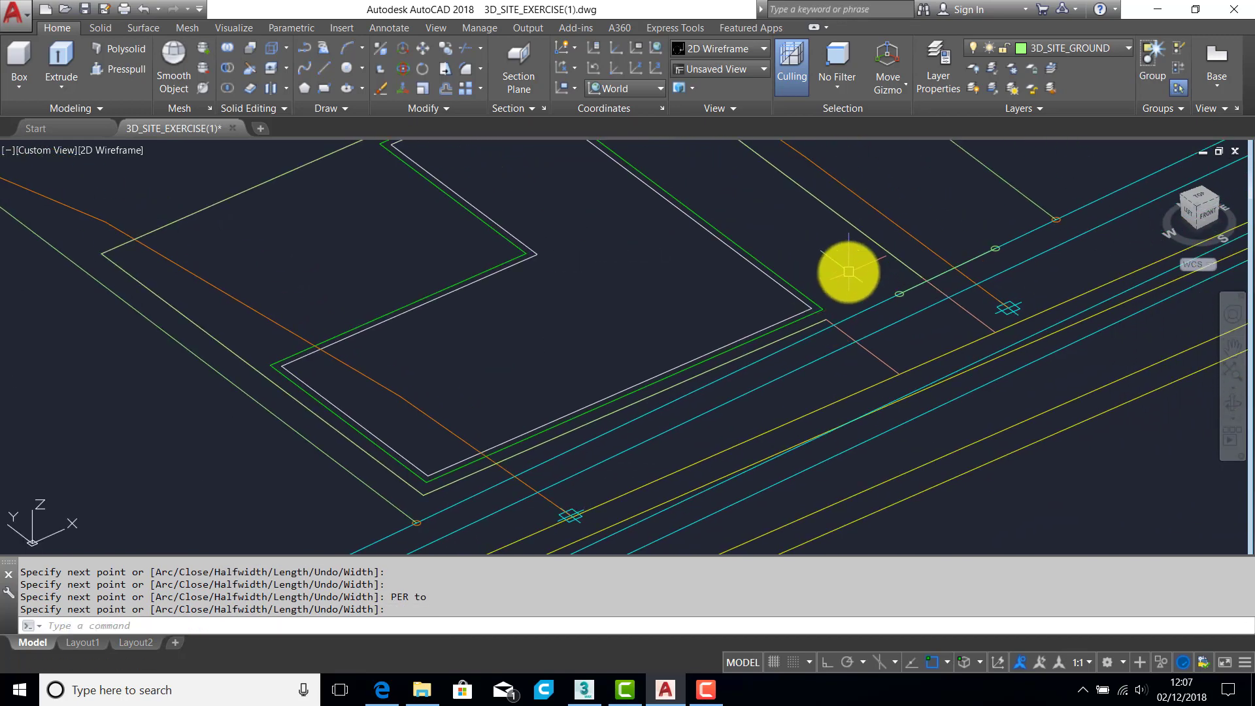
Step: Use the CHANGE command to set the elevation of the pavement polyline to 4500
mouse_move(849, 272)
middle_down()
mouse_move(882, 330)
mouse_move(815, 240)
mouse_move(817, 274)
mouse_move(751, 277)
middle_up()
scroll(815, 243, down, 2)
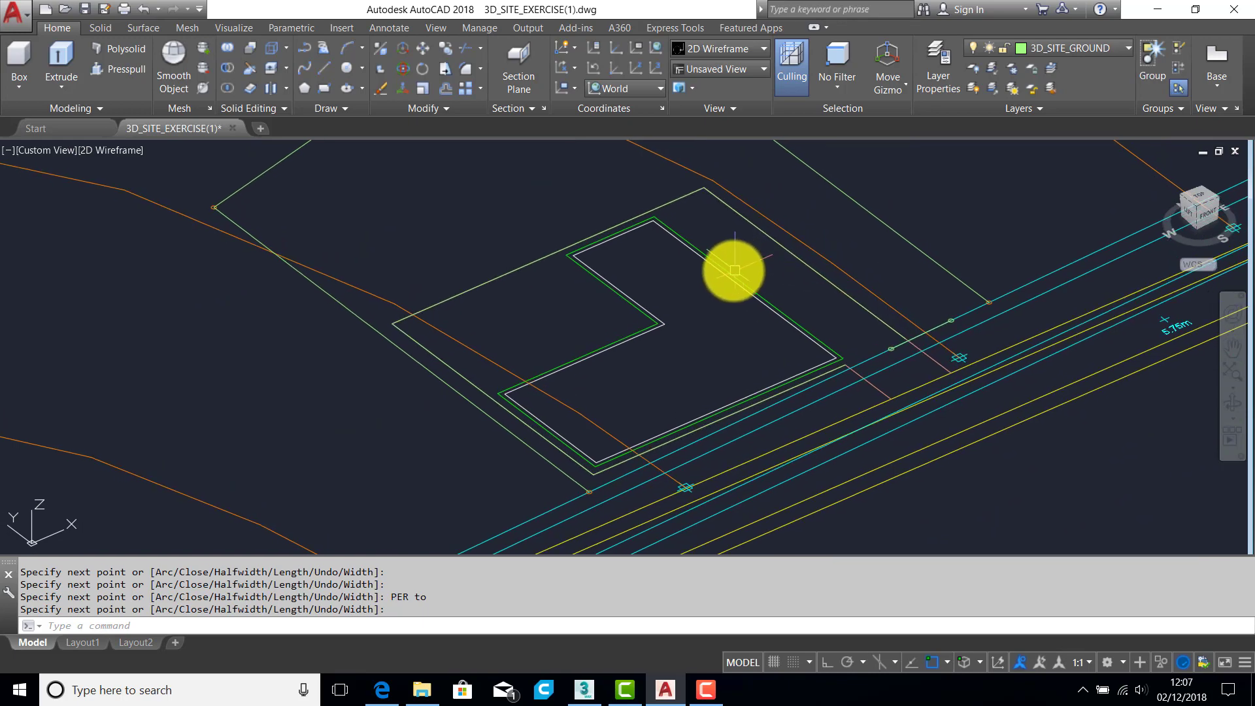
key(Escape)
key(Escape)
key(Escape)
key(Escape)
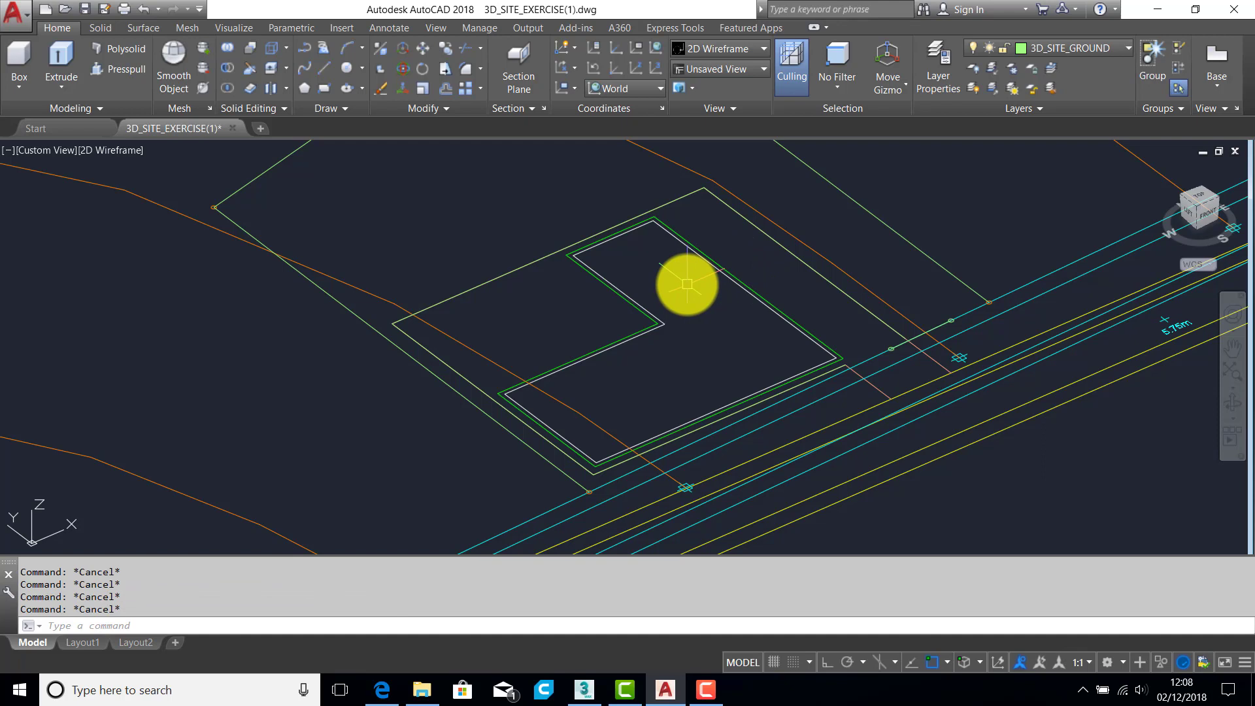
text(-CH)
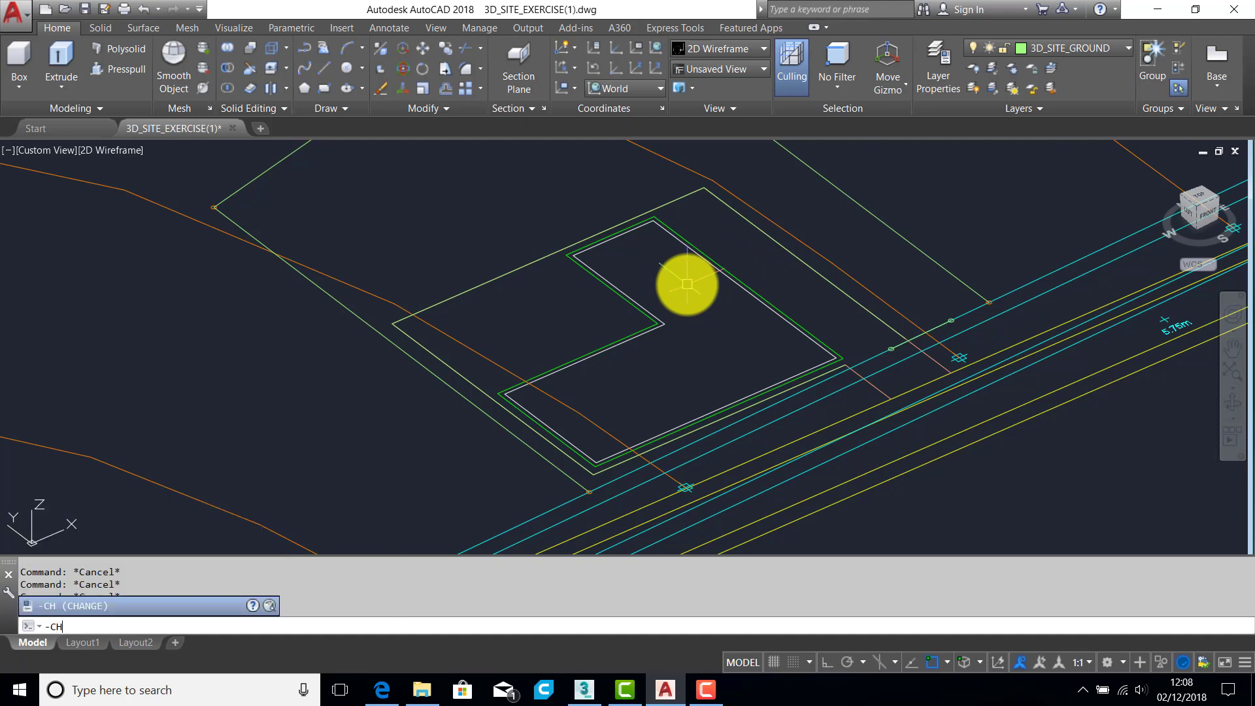
key(Return)
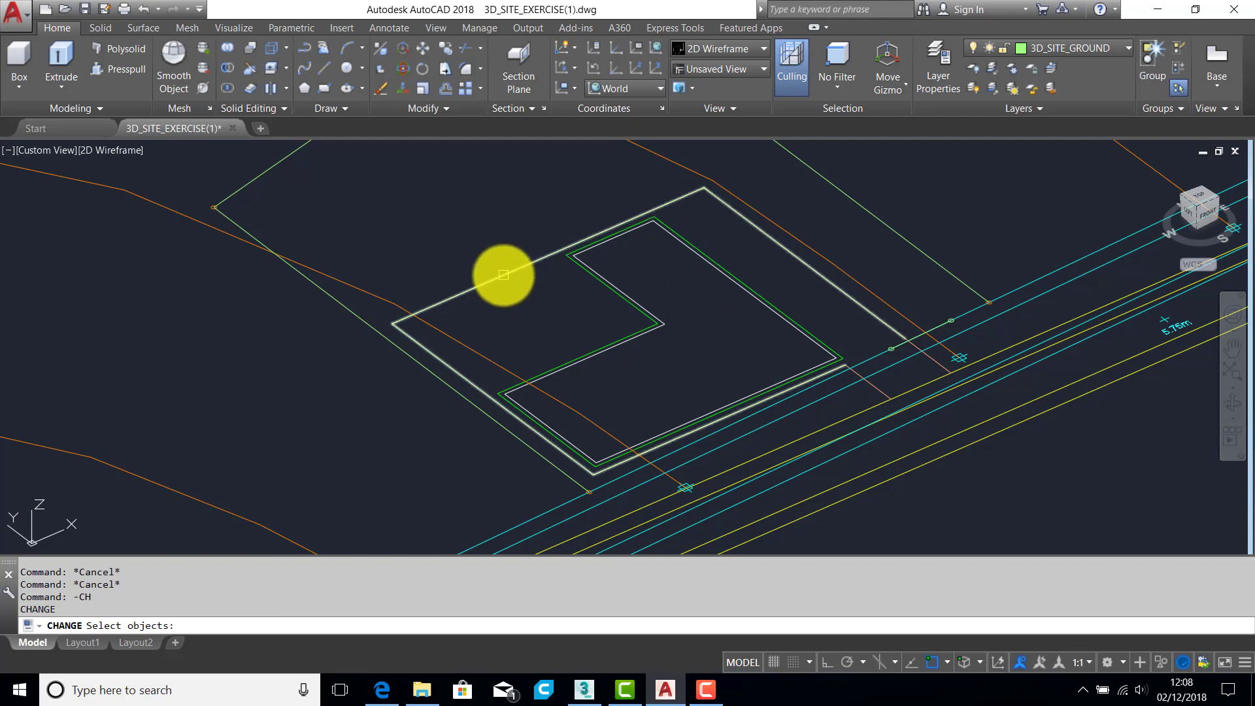
click(503, 275)
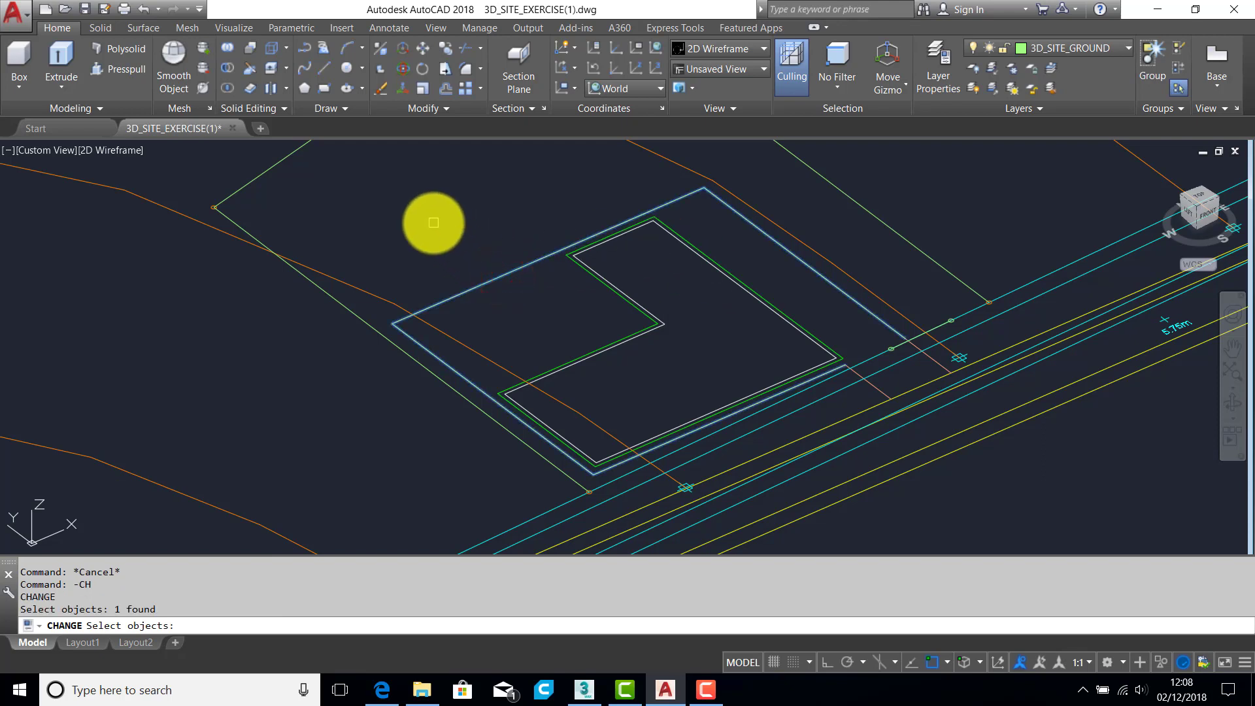
key(Return)
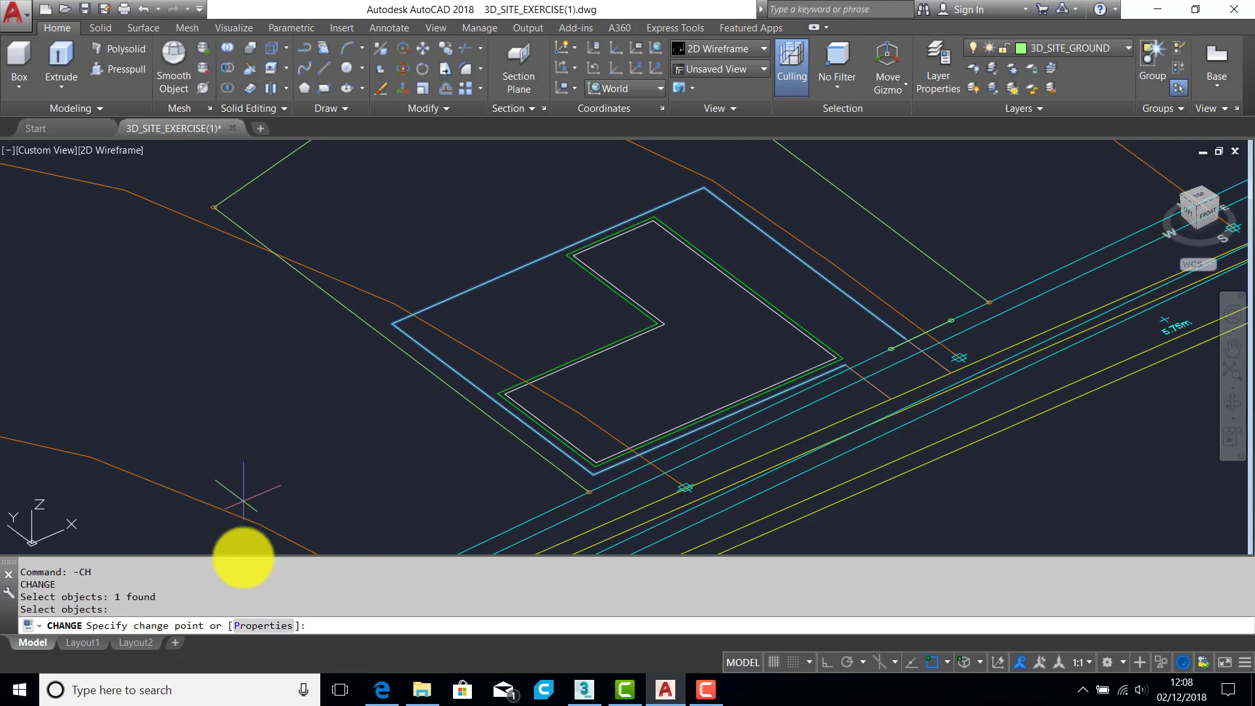
click(261, 625)
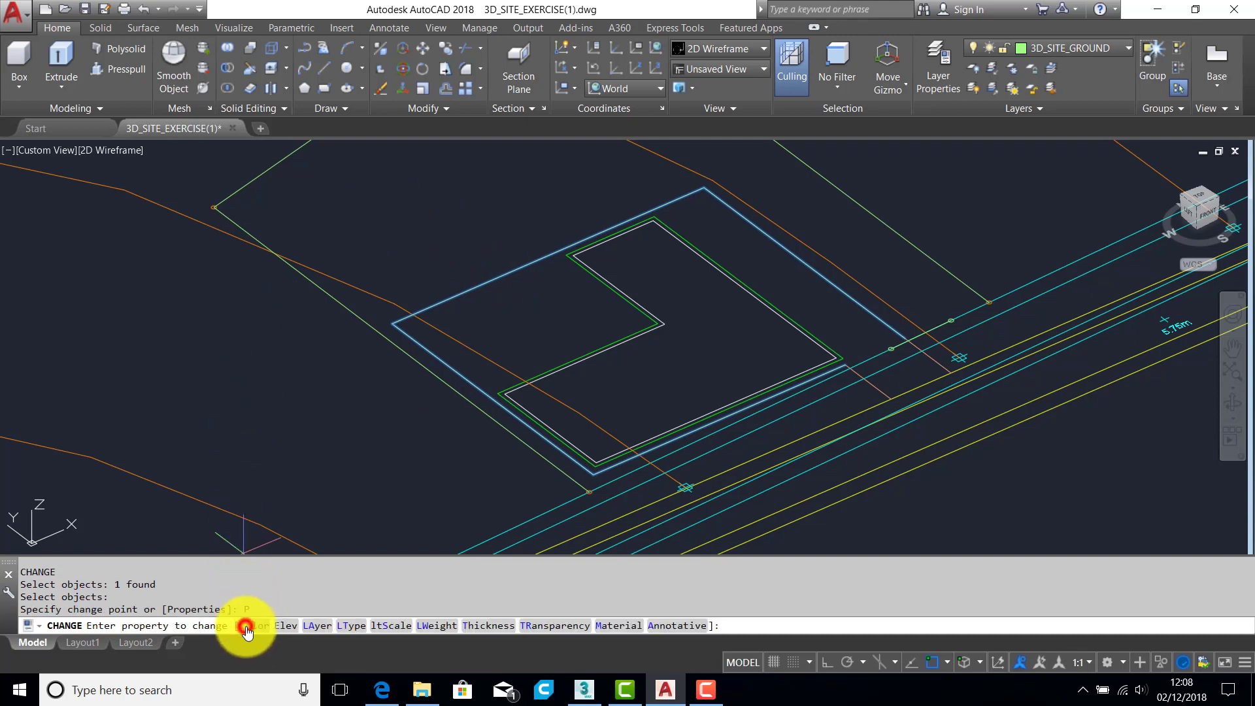
click(284, 629)
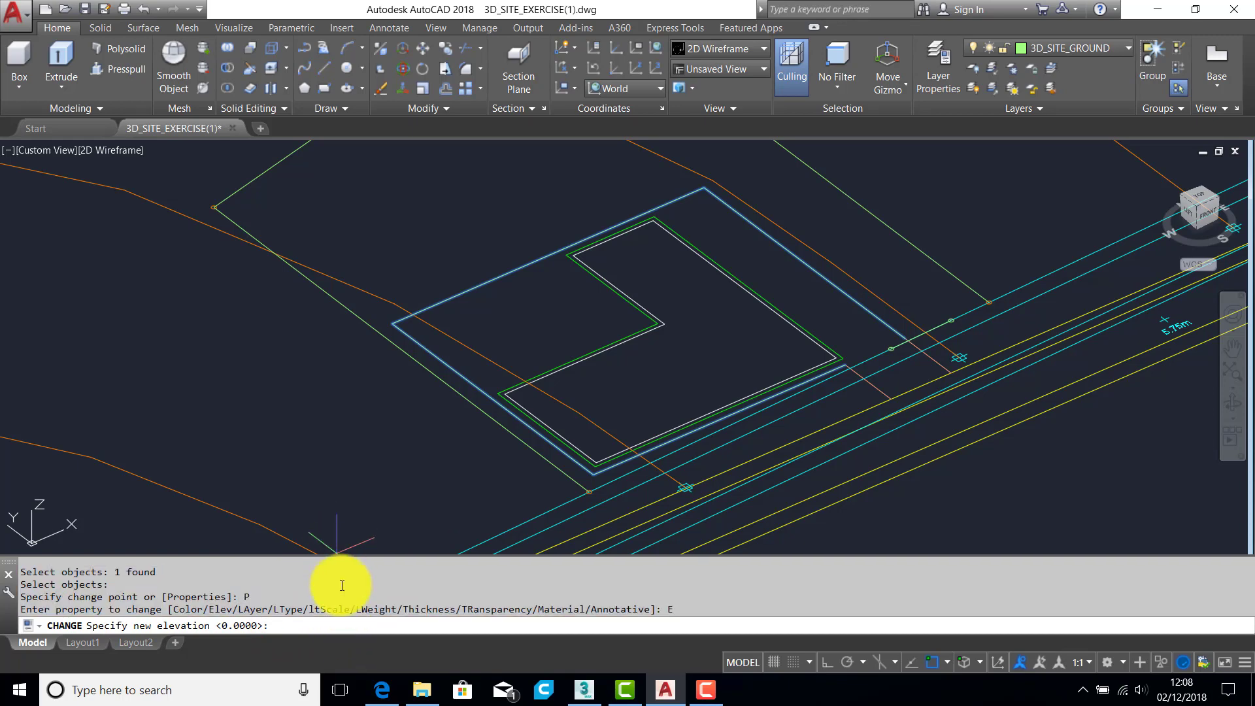
key(Return)
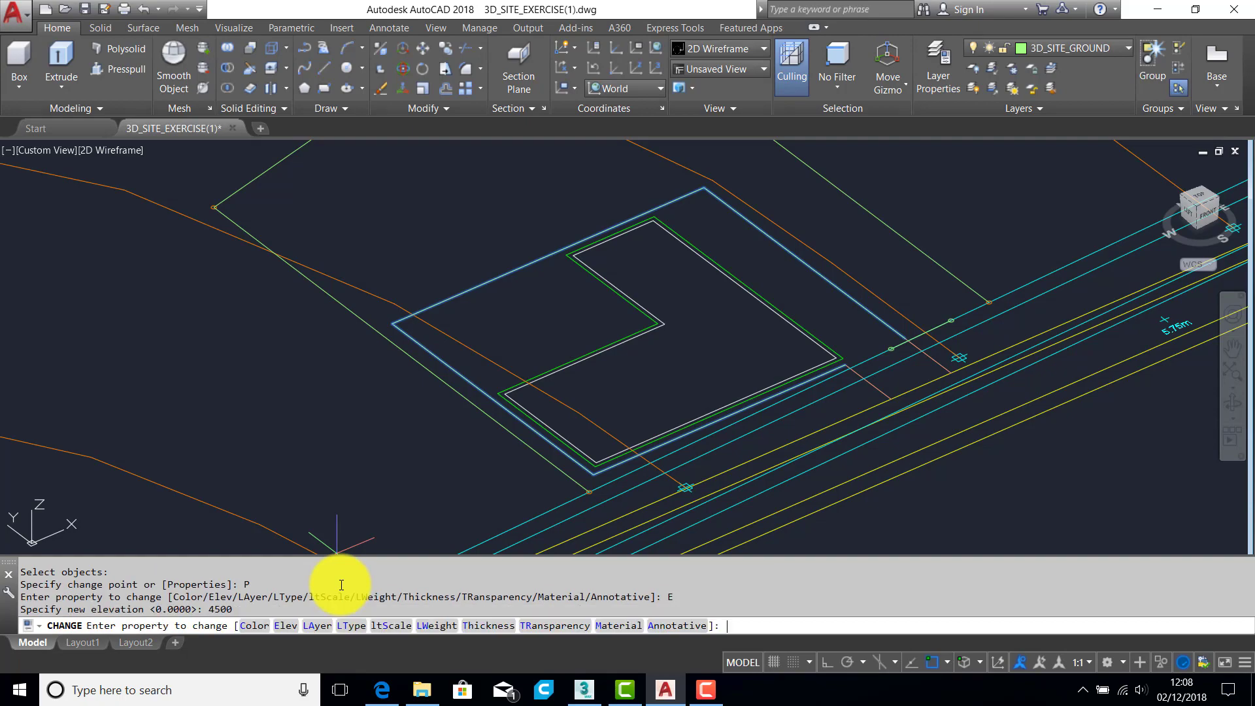
key(Return)
Step: Draw two lines connecting the raised pavement polyline's open ends to the circles marking the driveway on the site's front edge
shift+middle_drag(681, 324, 723, 317)
scroll(785, 320, up, 5)
shift+middle_drag(743, 275, 801, 240)
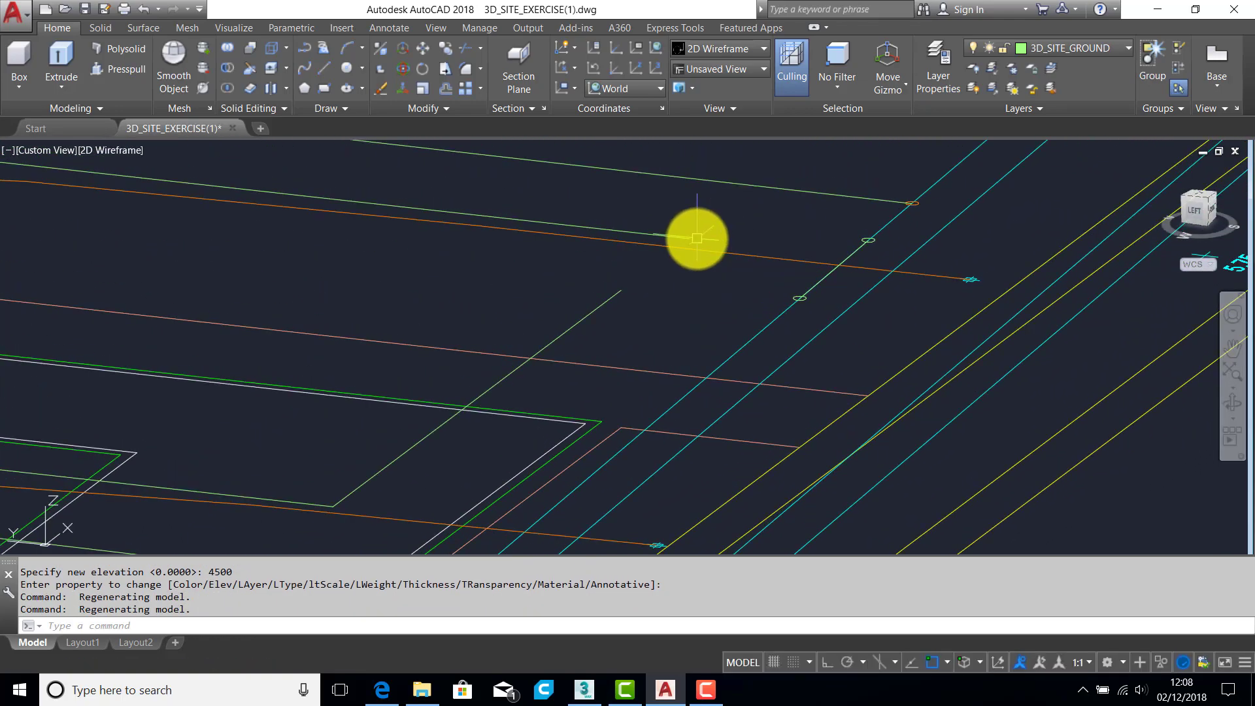
text(l)
key(Return)
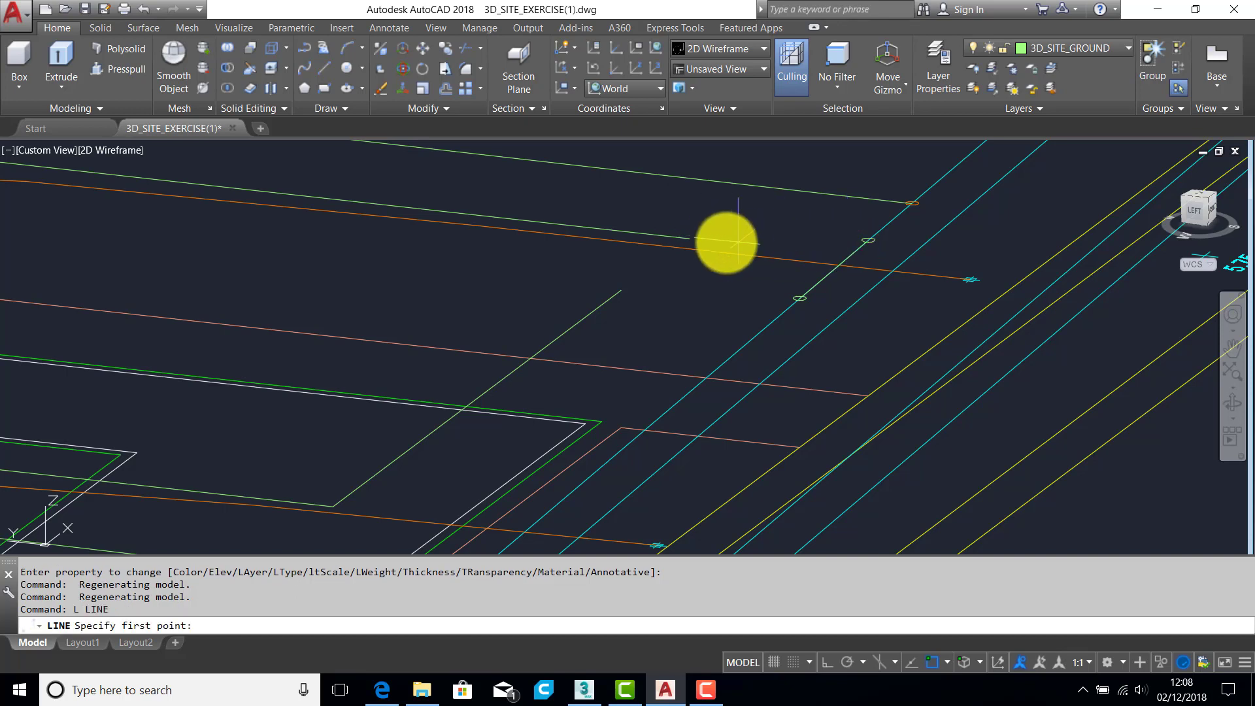
click(689, 239)
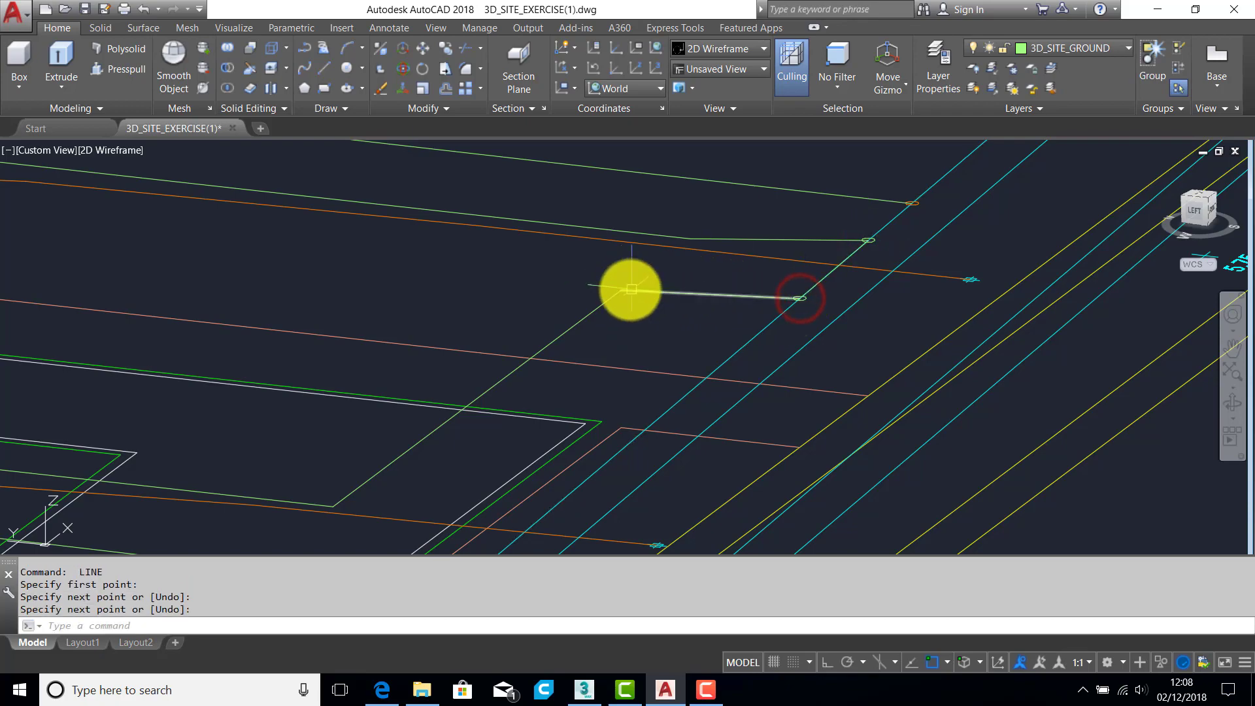
Step: Turn off the 2D_ROAD layer by picking one of the yellow road lines
mouse_move(742, 303)
shift+middle_down()
mouse_move(728, 283)
mouse_move(793, 281)
mouse_move(771, 283)
mouse_move(745, 314)
mouse_move(729, 300)
shift+middle_up()
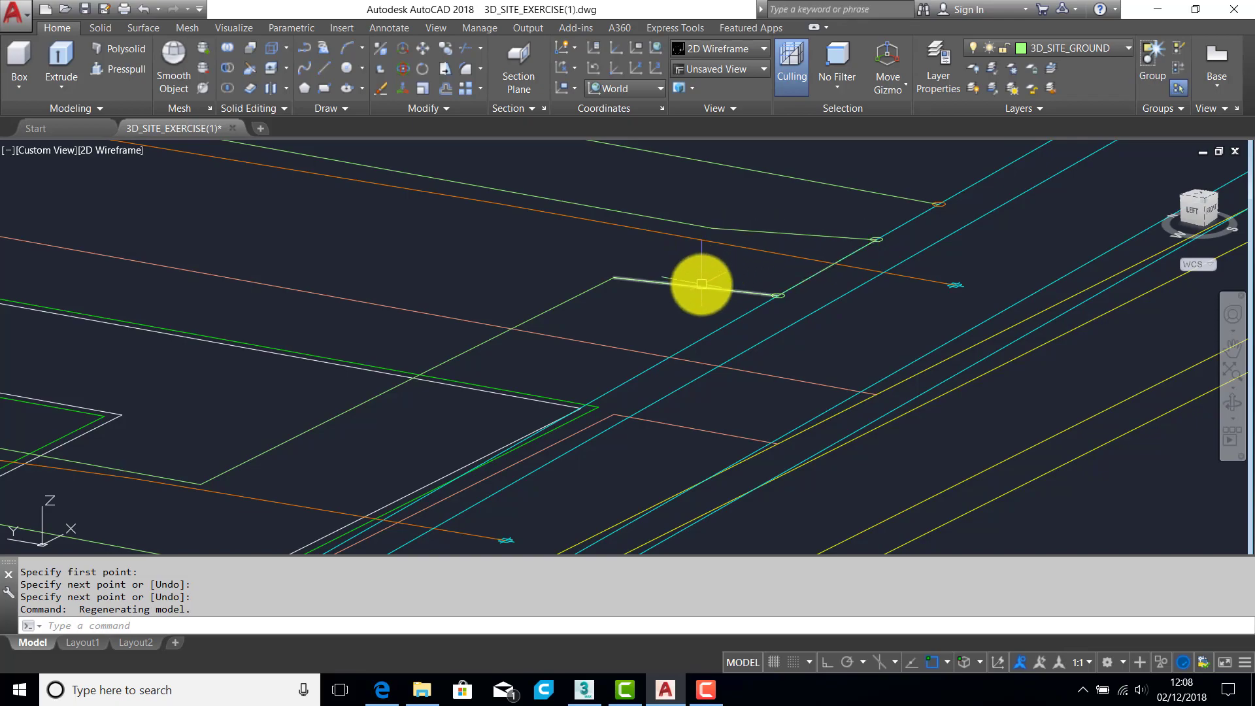
shift+middle_drag(701, 284, 577, 313)
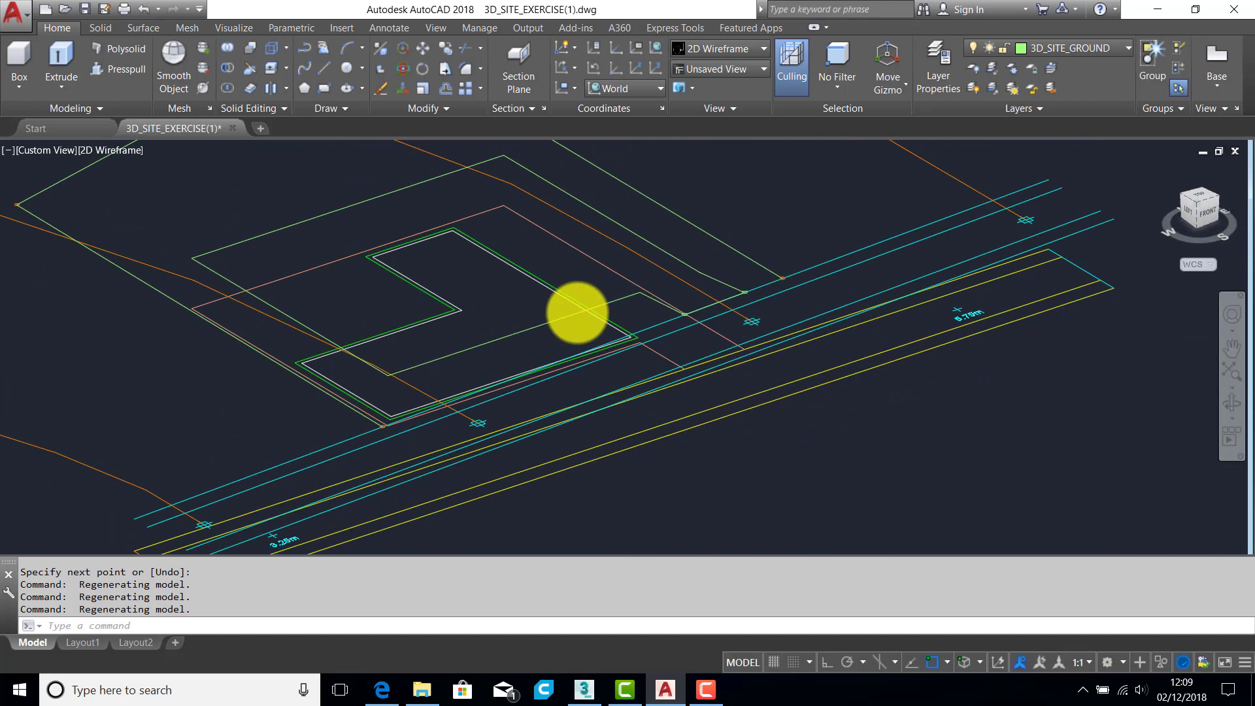
scroll(577, 312, down, 2)
scroll(837, 326, up, 2)
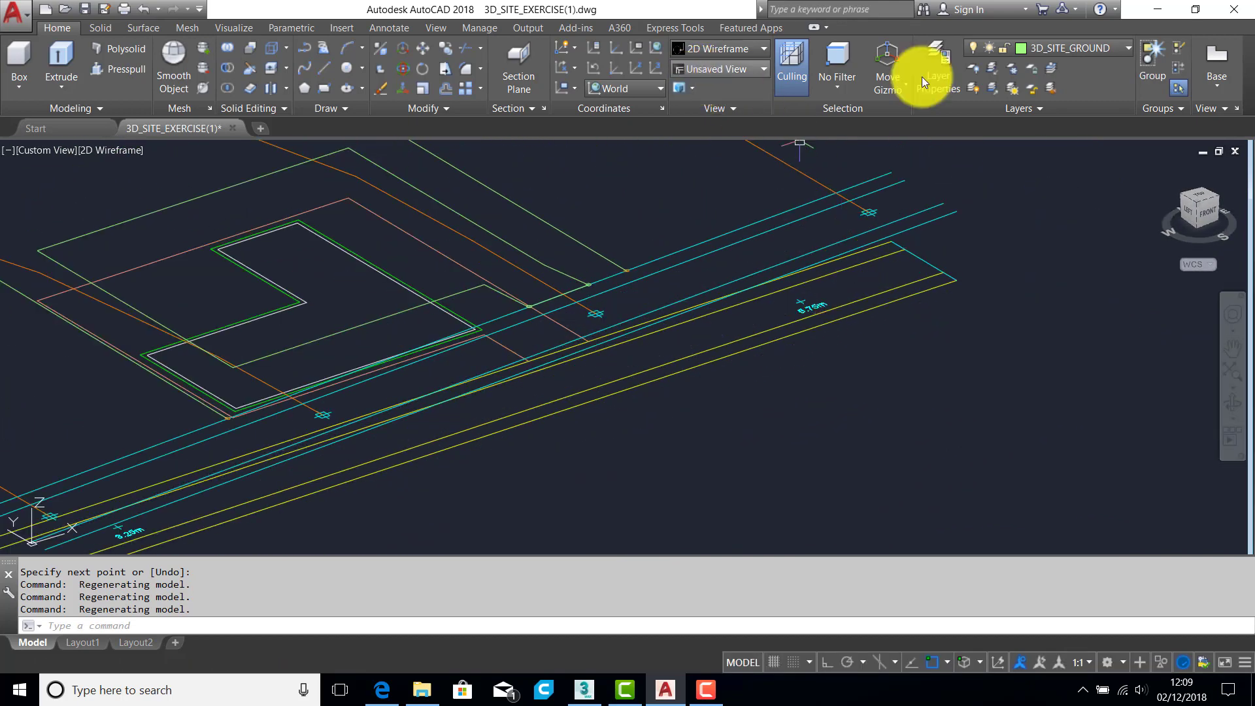
click(973, 68)
click(887, 291)
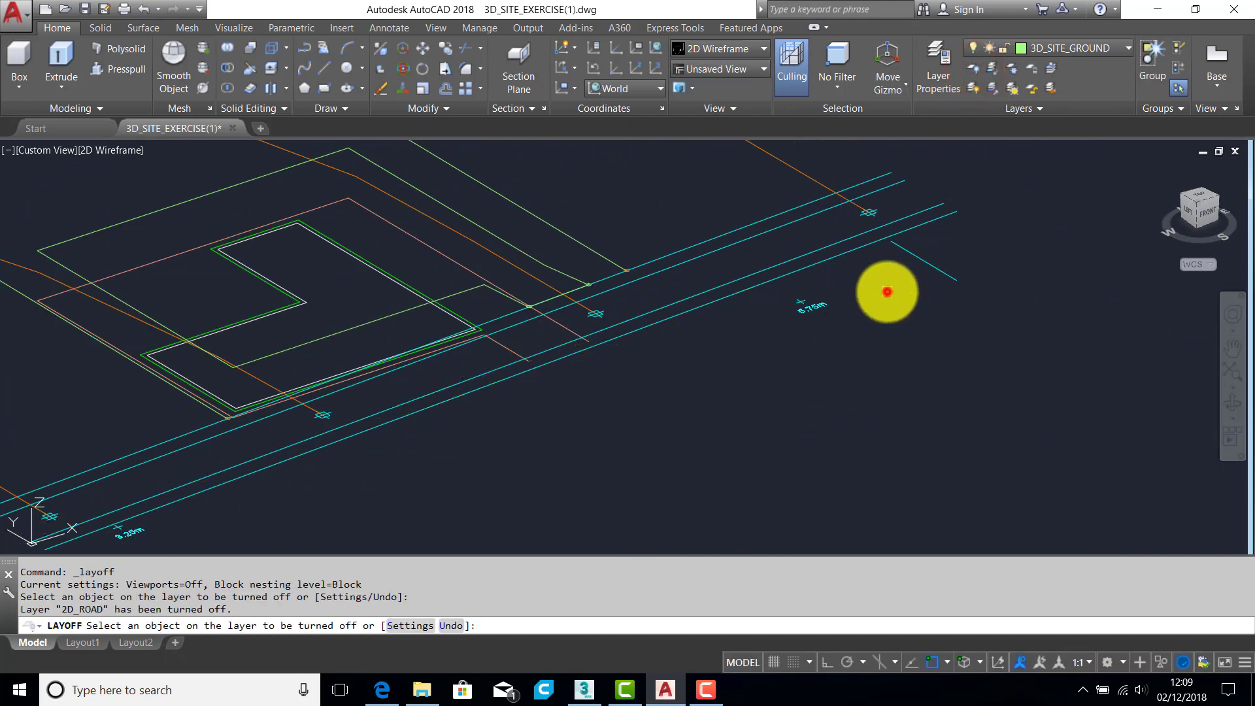
scroll(905, 280, down, 2)
key(Escape)
key(Escape)
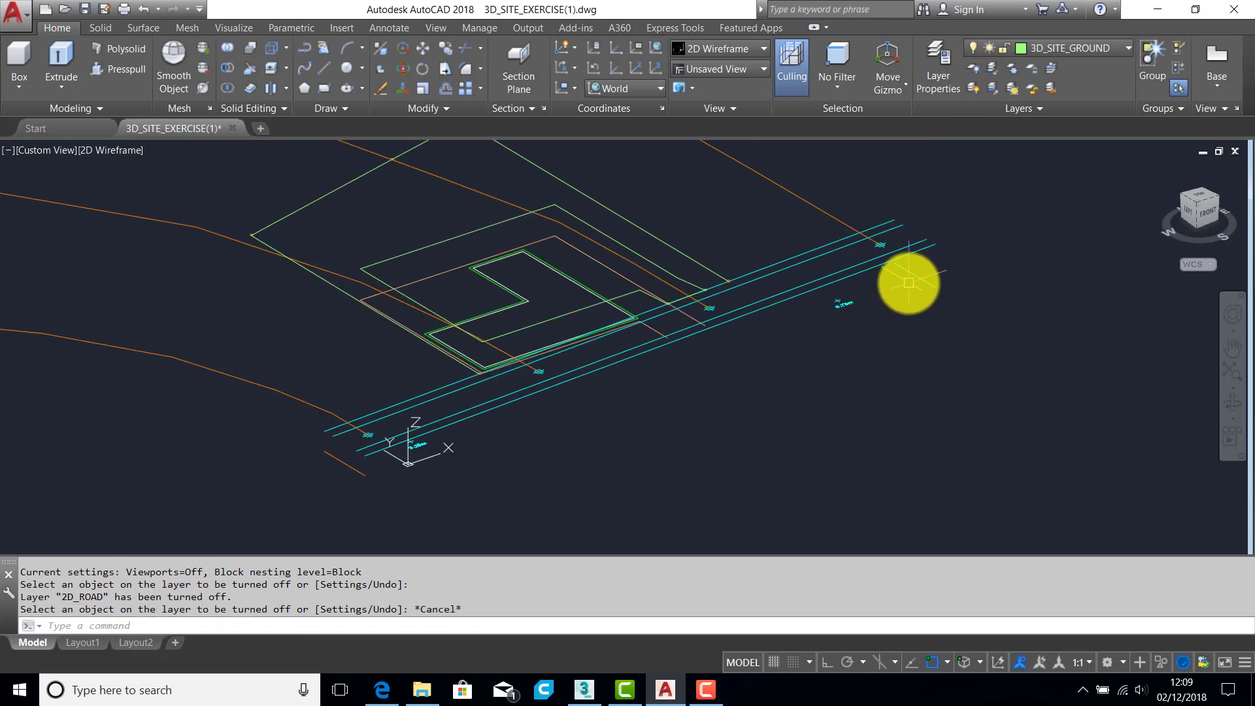
Step: Erase the two short cross lines at the east and west ends of the road
text(e)
key(Return)
click(923, 281)
key(Return)
key(Return)
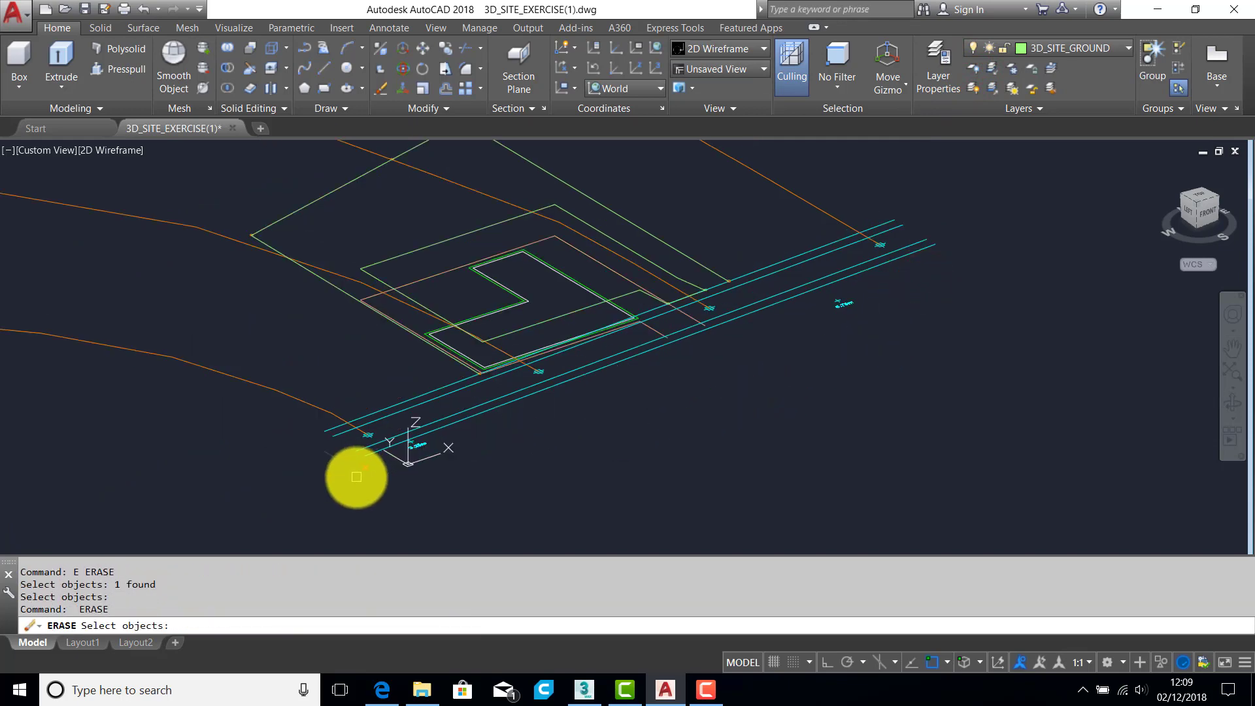
click(357, 476)
mouse_move(526, 428)
shift+middle_down()
mouse_move(571, 429)
mouse_move(459, 447)
mouse_move(526, 429)
mouse_move(591, 437)
mouse_move(792, 370)
mouse_move(762, 405)
mouse_move(739, 409)
shift+middle_up()
middle_drag(728, 339, 725, 363)
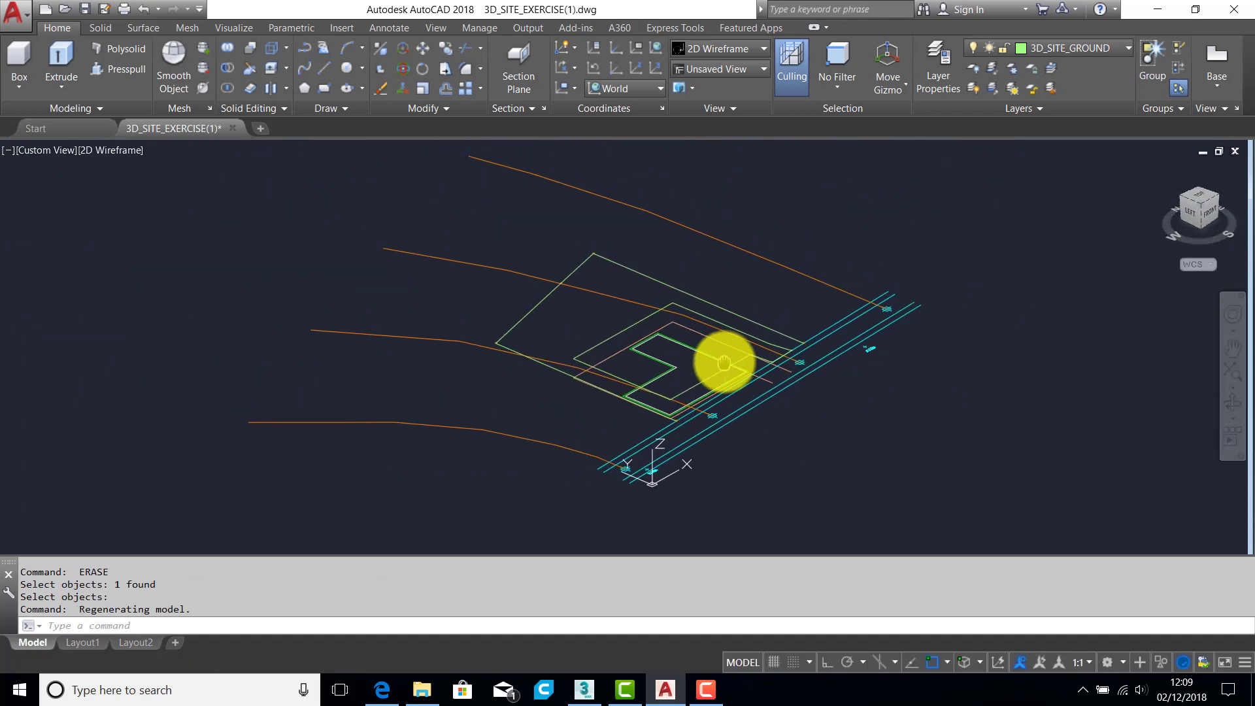